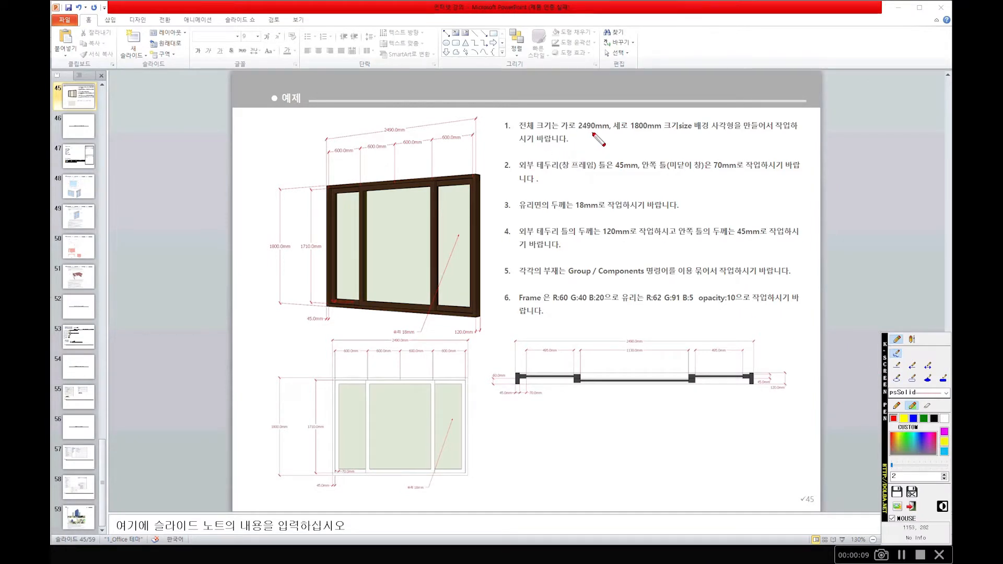
- Mark the 2490mm by 1800mm overall size and the 45mm and 70mm frame widths in the notes and on the front elevation
{"action": "mouse_move", "coordinate": [599, 134]}
{"action": "left_mouse_down"}
{"action": "mouse_move", "coordinate": [578, 125]}
{"action": "mouse_move", "coordinate": [629, 131]}
{"action": "mouse_move", "coordinate": [649, 120]}
{"action": "left_mouse_up"}
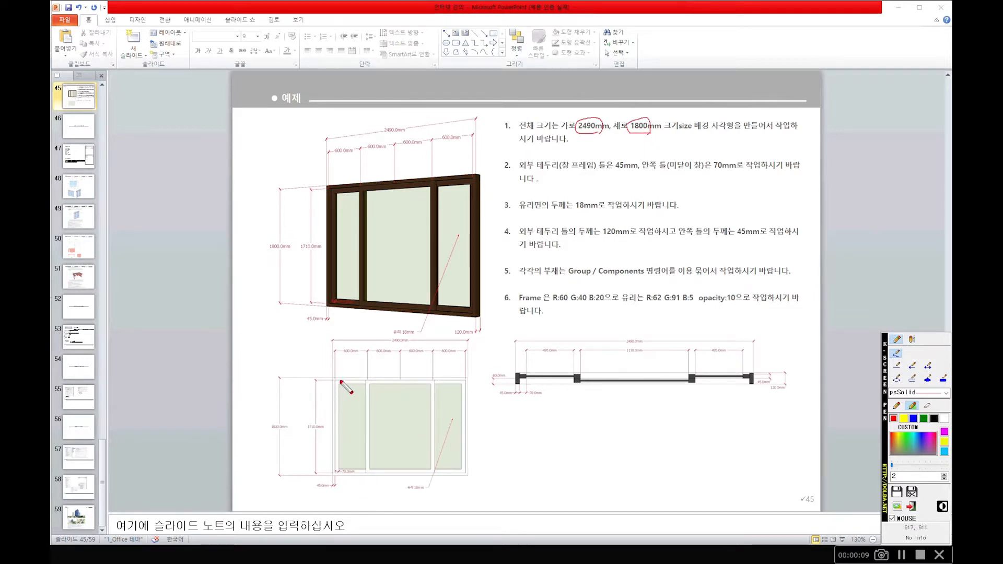
{"action": "mouse_move", "coordinate": [332, 380]}
{"action": "left_mouse_down"}
{"action": "mouse_move", "coordinate": [360, 360]}
{"action": "mouse_move", "coordinate": [465, 376]}
{"action": "left_mouse_up"}
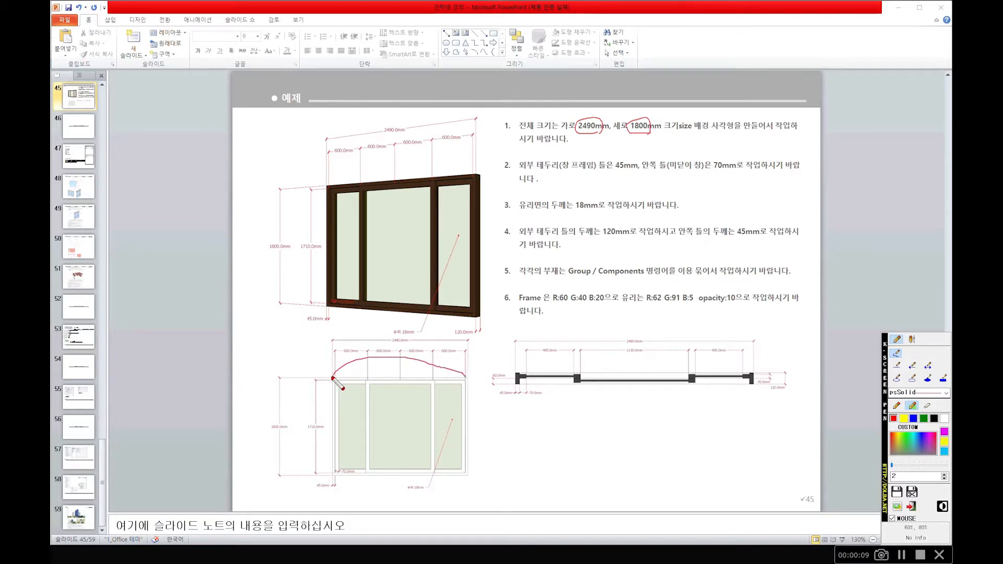
{"action": "mouse_move", "coordinate": [332, 377]}
{"action": "left_mouse_down"}
{"action": "mouse_move", "coordinate": [308, 417]}
{"action": "mouse_move", "coordinate": [319, 467]}
{"action": "left_mouse_up"}
{"action": "mouse_move", "coordinate": [537, 170]}
{"action": "left_mouse_down"}
{"action": "mouse_move", "coordinate": [632, 168]}
{"action": "mouse_move", "coordinate": [620, 159]}
{"action": "left_mouse_up"}
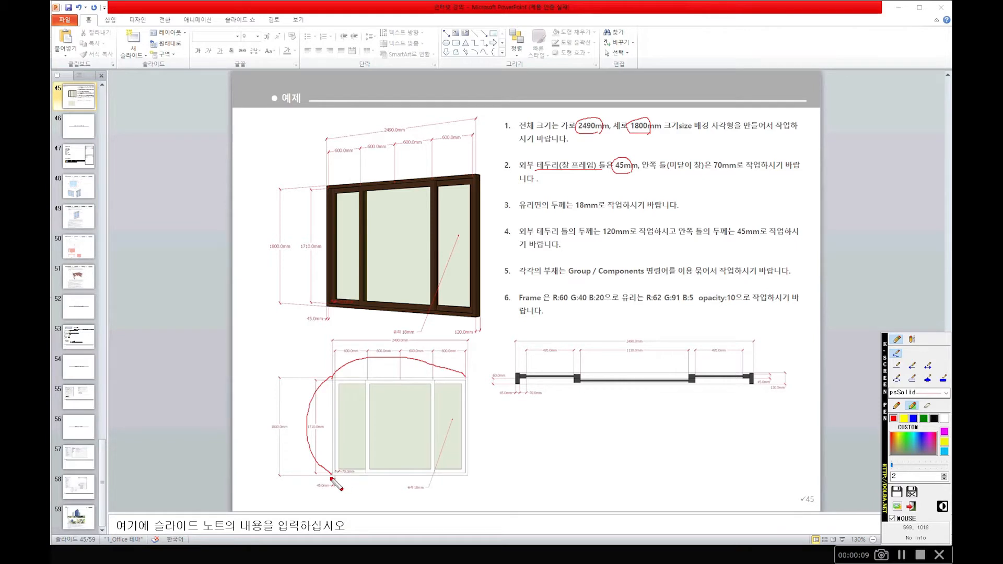
{"action": "mouse_move", "coordinate": [729, 180]}
{"action": "left_mouse_down"}
{"action": "mouse_move", "coordinate": [710, 167]}
{"action": "mouse_move", "coordinate": [729, 153]}
{"action": "mouse_move", "coordinate": [735, 175]}
{"action": "left_mouse_up"}
{"action": "left_click_drag", "start_coordinate": [371, 453], "coordinate": [366, 447]}
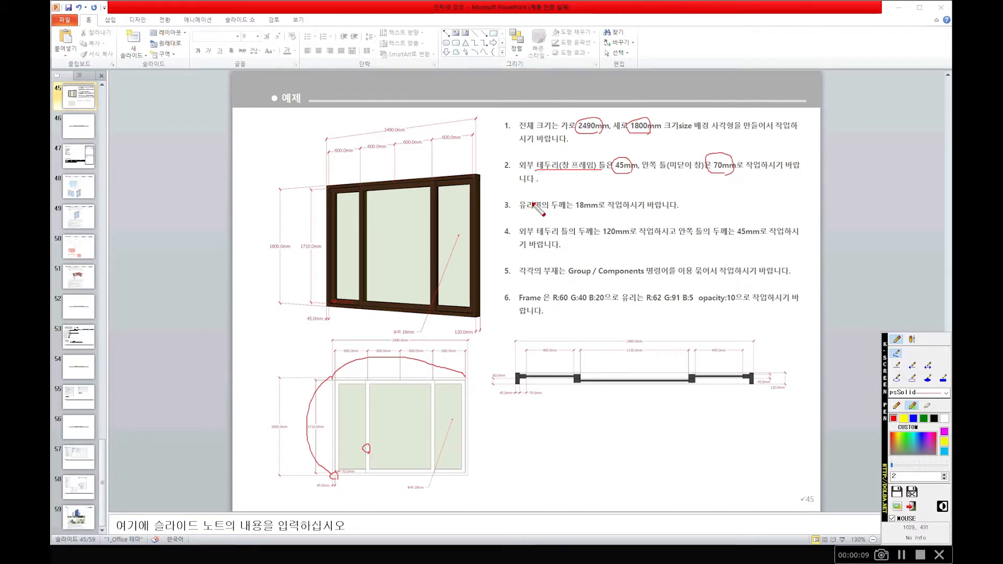
- Mark the 18mm glass thickness and the 120mm outer and 45mm inner frame depths in the notes and on the section drawing
{"action": "mouse_move", "coordinate": [534, 211]}
{"action": "left_mouse_down"}
{"action": "mouse_move", "coordinate": [577, 211]}
{"action": "mouse_move", "coordinate": [586, 196]}
{"action": "mouse_move", "coordinate": [599, 211]}
{"action": "left_mouse_up"}
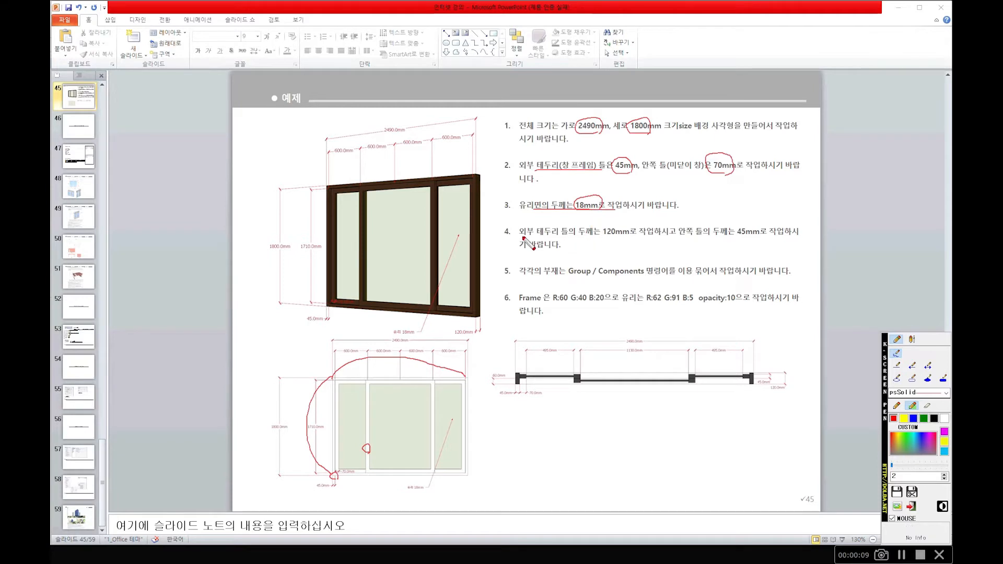
{"action": "left_click_drag", "start_coordinate": [522, 236], "coordinate": [621, 242]}
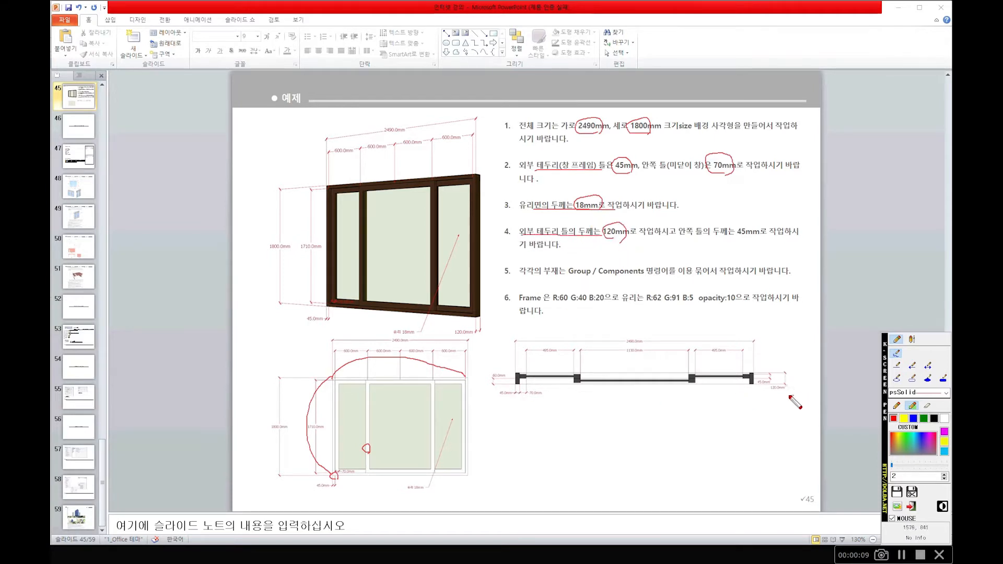
{"action": "mouse_move", "coordinate": [790, 397]}
{"action": "left_mouse_down"}
{"action": "mouse_move", "coordinate": [796, 366]}
{"action": "mouse_move", "coordinate": [795, 395]}
{"action": "left_mouse_up"}
{"action": "mouse_move", "coordinate": [698, 238]}
{"action": "left_mouse_down"}
{"action": "mouse_move", "coordinate": [754, 238]}
{"action": "mouse_move", "coordinate": [756, 229]}
{"action": "left_mouse_up"}
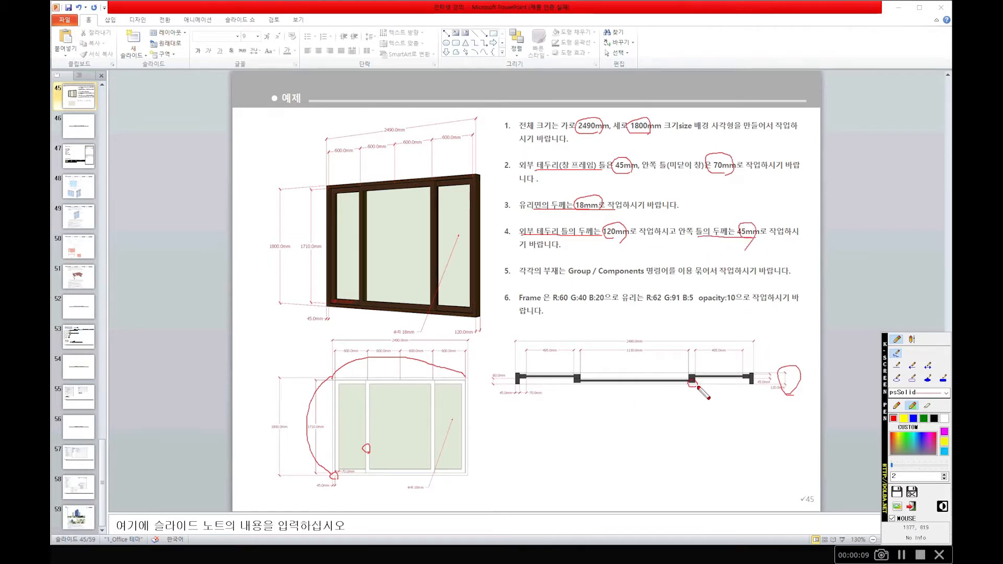
{"action": "mouse_move", "coordinate": [698, 387]}
{"action": "left_mouse_down"}
{"action": "mouse_move", "coordinate": [680, 372]}
{"action": "mouse_move", "coordinate": [697, 372]}
{"action": "left_mouse_up"}
- Mark the Group / Components requirement and outline and link the two side windows on the section drawing
{"action": "mouse_move", "coordinate": [530, 277]}
{"action": "left_mouse_down"}
{"action": "mouse_move", "coordinate": [596, 282]}
{"action": "mouse_move", "coordinate": [566, 269]}
{"action": "mouse_move", "coordinate": [601, 267]}
{"action": "mouse_move", "coordinate": [586, 281]}
{"action": "left_mouse_up"}
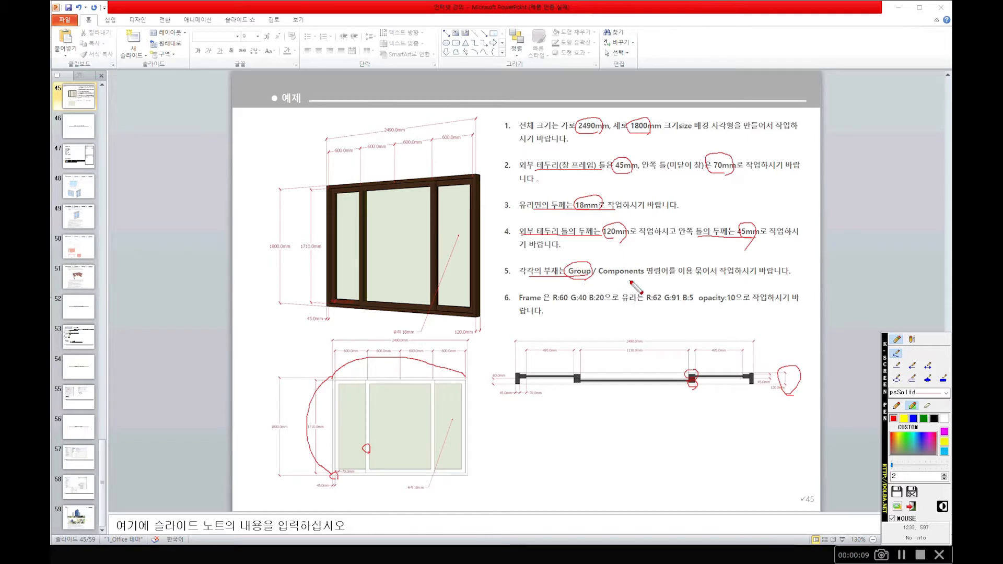
{"action": "mouse_move", "coordinate": [630, 281]}
{"action": "left_mouse_down"}
{"action": "mouse_move", "coordinate": [609, 263]}
{"action": "mouse_move", "coordinate": [618, 285]}
{"action": "left_mouse_up"}
{"action": "mouse_move", "coordinate": [523, 387]}
{"action": "left_mouse_down"}
{"action": "mouse_move", "coordinate": [544, 359]}
{"action": "mouse_move", "coordinate": [581, 369]}
{"action": "mouse_move", "coordinate": [559, 384]}
{"action": "mouse_move", "coordinate": [524, 380]}
{"action": "left_mouse_up"}
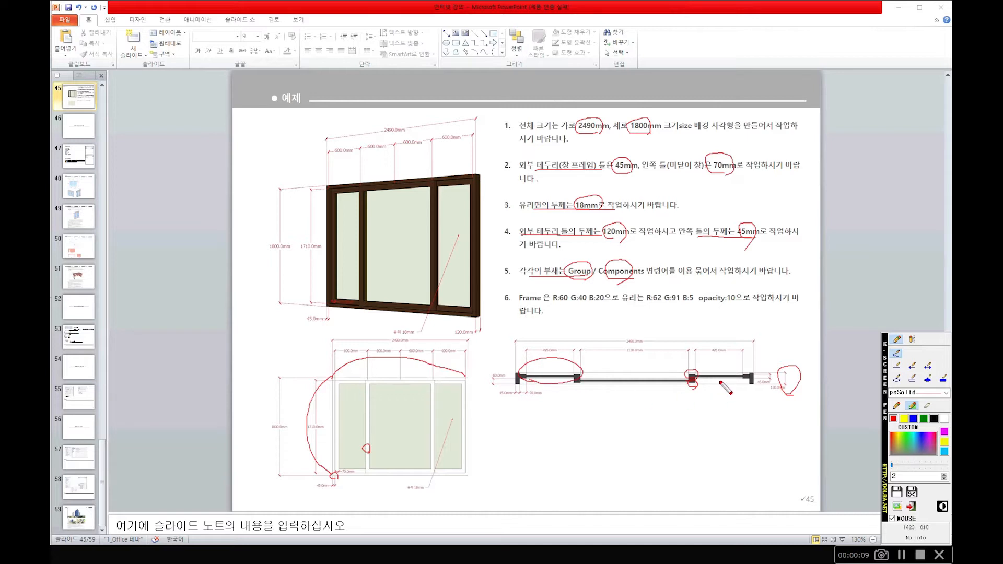
{"action": "mouse_move", "coordinate": [688, 384]}
{"action": "left_mouse_down"}
{"action": "mouse_move", "coordinate": [695, 357]}
{"action": "mouse_move", "coordinate": [747, 366]}
{"action": "mouse_move", "coordinate": [704, 384]}
{"action": "left_mouse_up"}
{"action": "mouse_move", "coordinate": [564, 368]}
{"action": "left_mouse_down"}
{"action": "mouse_move", "coordinate": [664, 329]}
{"action": "mouse_move", "coordinate": [721, 376]}
{"action": "left_mouse_up"}
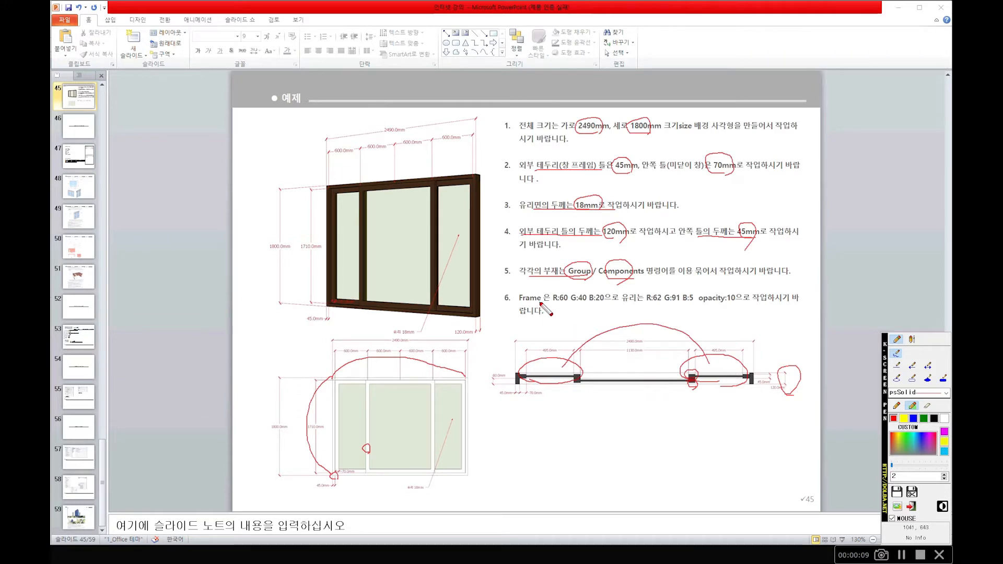
- Mark the frame colour R:60 G:40 B:20 and the glass colour R:62 G:91 B:5 with opacity 10, and clear all annotations
{"action": "mouse_move", "coordinate": [541, 306]}
{"action": "left_mouse_down"}
{"action": "mouse_move", "coordinate": [526, 298]}
{"action": "mouse_move", "coordinate": [604, 303]}
{"action": "mouse_move", "coordinate": [581, 288]}
{"action": "mouse_move", "coordinate": [609, 291]}
{"action": "mouse_move", "coordinate": [594, 308]}
{"action": "left_mouse_up"}
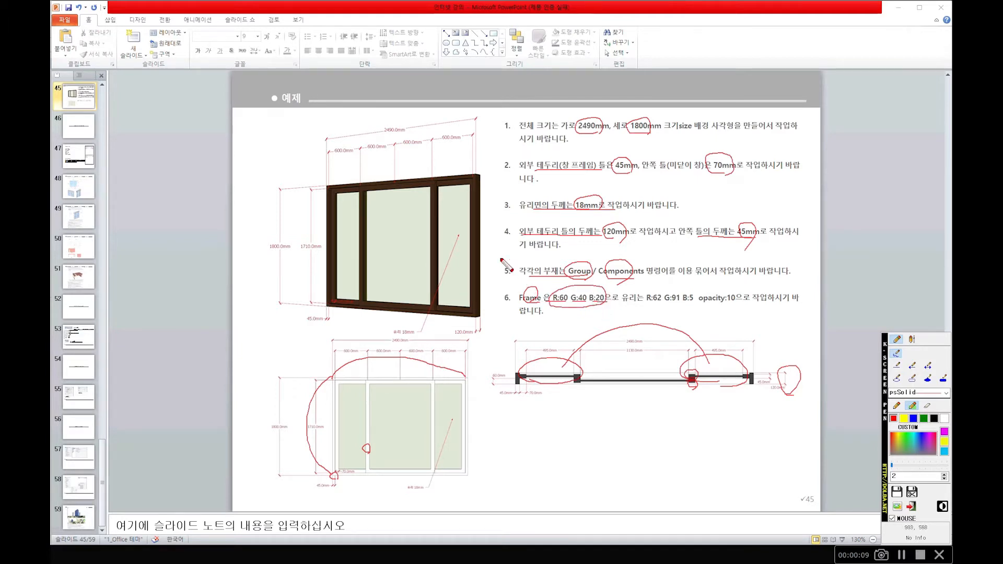
{"action": "left_click_drag", "start_coordinate": [479, 199], "coordinate": [482, 197]}
{"action": "mouse_move", "coordinate": [639, 306]}
{"action": "left_mouse_down"}
{"action": "mouse_move", "coordinate": [626, 292]}
{"action": "mouse_move", "coordinate": [678, 305]}
{"action": "mouse_move", "coordinate": [700, 293]}
{"action": "mouse_move", "coordinate": [691, 305]}
{"action": "left_mouse_up"}
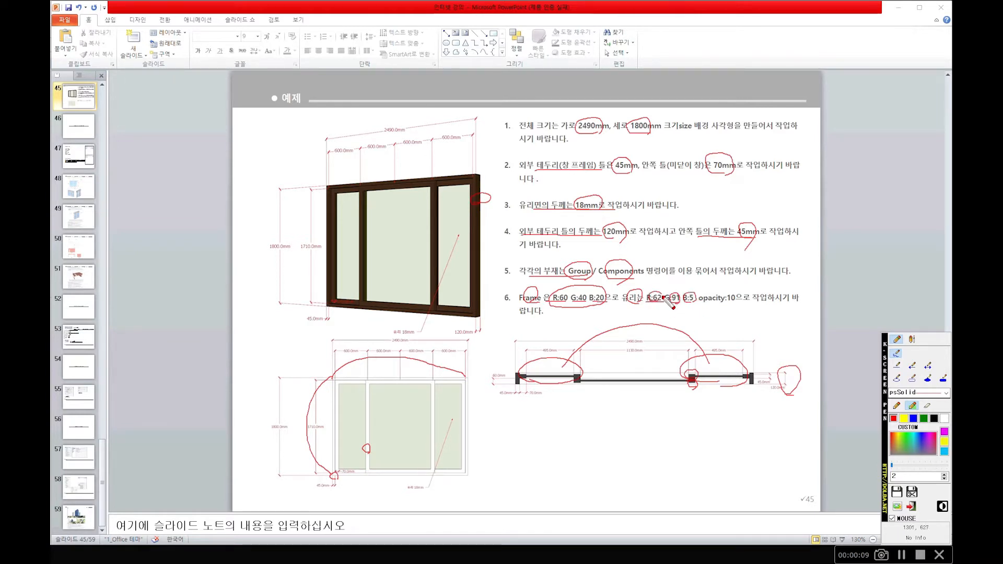
{"action": "mouse_move", "coordinate": [717, 308]}
{"action": "left_mouse_down"}
{"action": "mouse_move", "coordinate": [729, 288]}
{"action": "mouse_move", "coordinate": [743, 307]}
{"action": "mouse_move", "coordinate": [731, 319]}
{"action": "left_mouse_up"}
{"action": "left_click_drag", "start_coordinate": [397, 220], "coordinate": [381, 238]}
{"action": "mouse_move", "coordinate": [405, 229]}
{"action": "left_mouse_down"}
{"action": "mouse_move", "coordinate": [388, 246]}
{"action": "mouse_move", "coordinate": [392, 261]}
{"action": "left_mouse_up"}
{"action": "left_click_drag", "start_coordinate": [749, 306], "coordinate": [770, 305]}
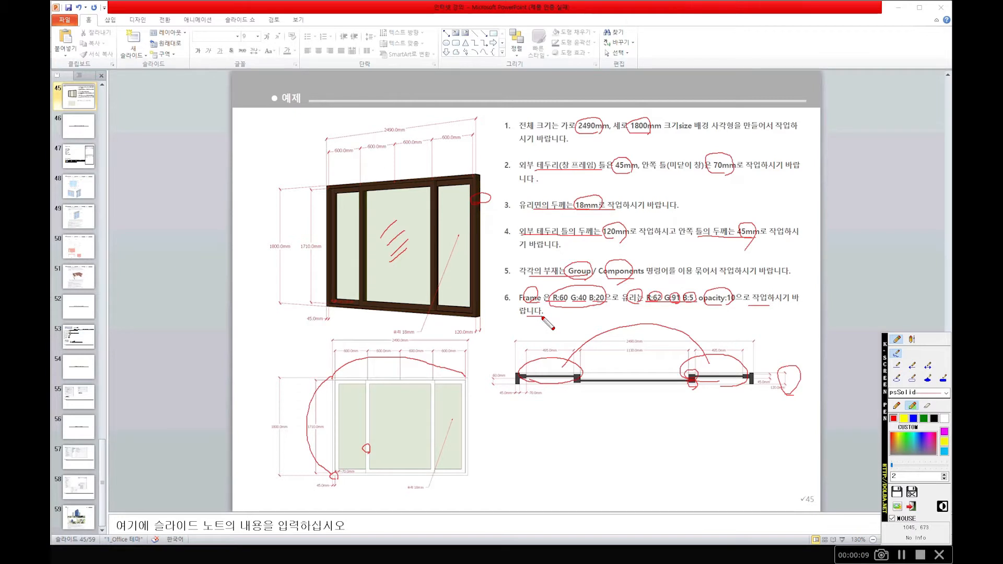
{"action": "key", "text": "Escape"}
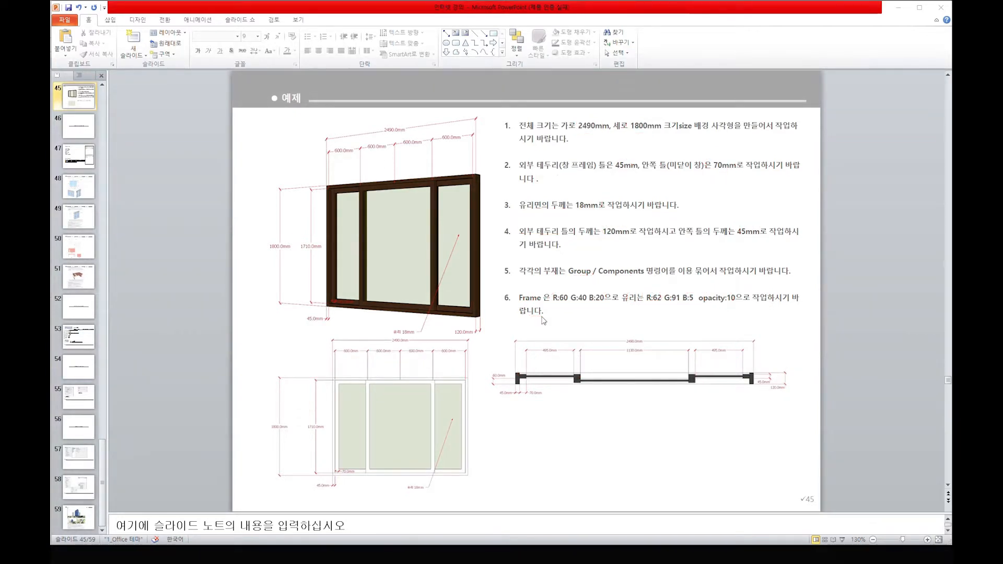
- Switch to SketchUp and set the camera to parallel projection
{"action": "key", "text": "alt+Tab"}
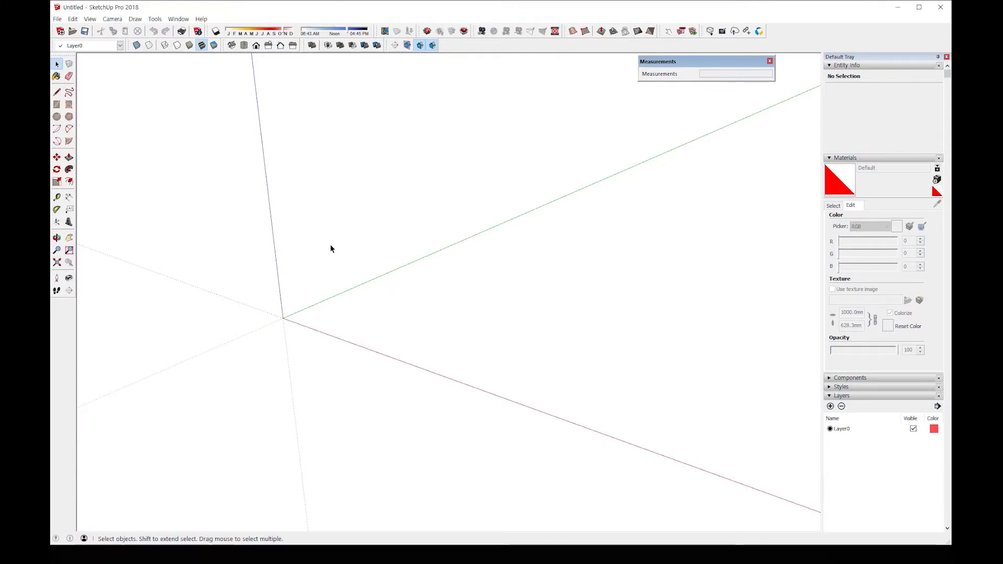
{"action": "left_click", "coordinate": [112, 19]}
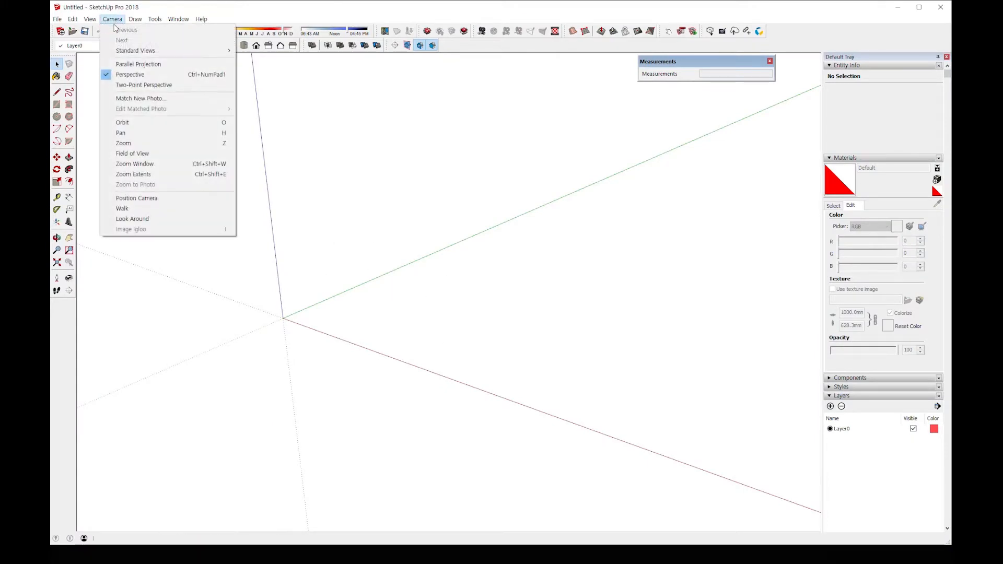
{"action": "left_click", "coordinate": [124, 64]}
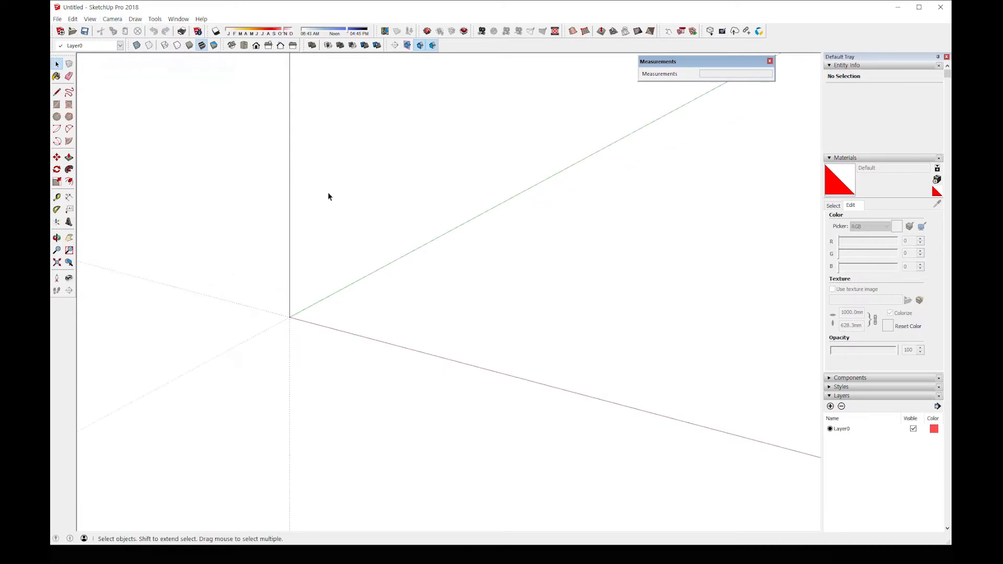
- Draw an upright rectangle of 2490 by 1800 mm, parallel to the red and blue axes, near the origin
{"action": "middle_click_drag", "start_coordinate": [365, 226], "coordinate": [295, 314], "text": "shift"}
{"action": "left_click", "coordinate": [57, 104]}
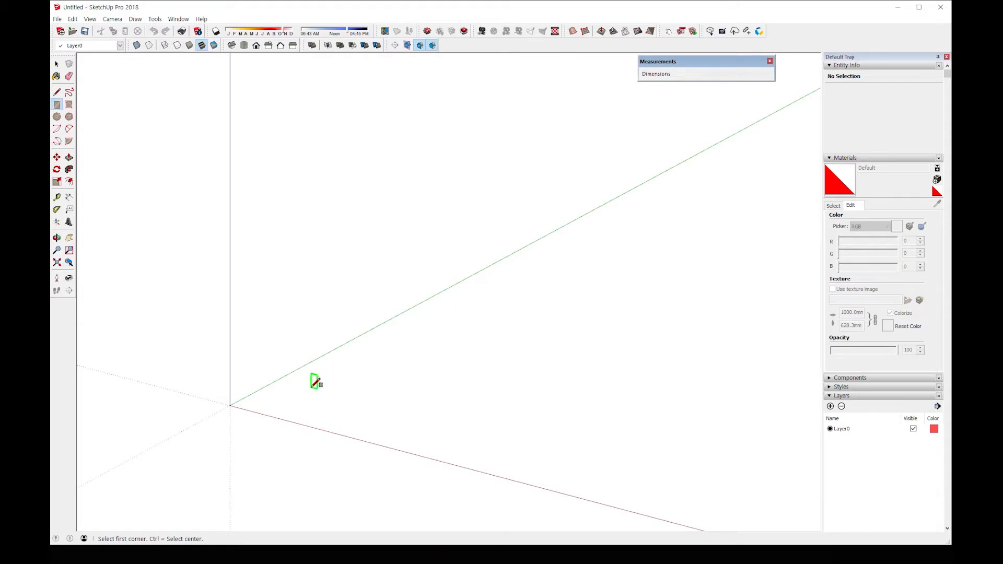
{"action": "left_click", "coordinate": [317, 387]}
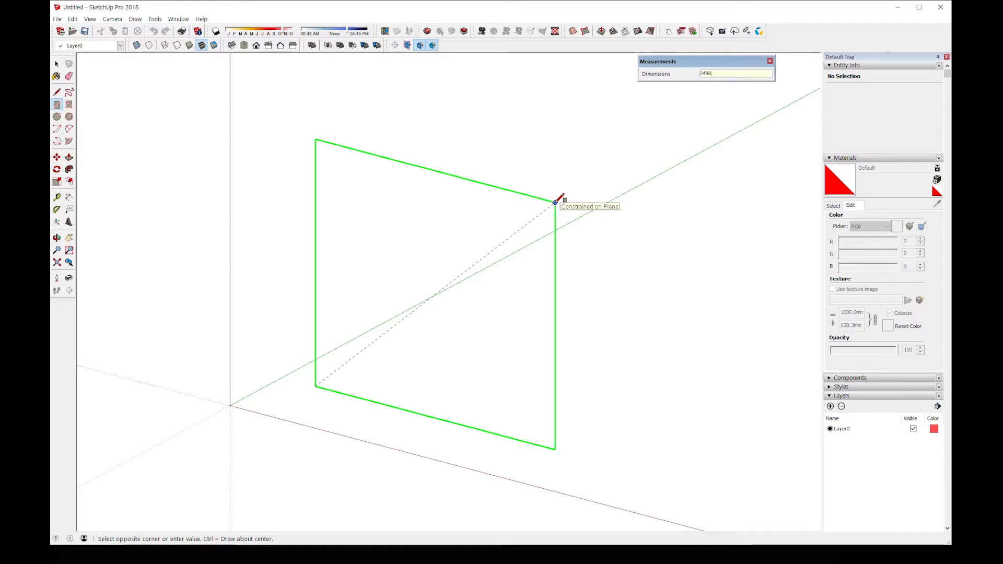
{"action": "type", "text": "800"}
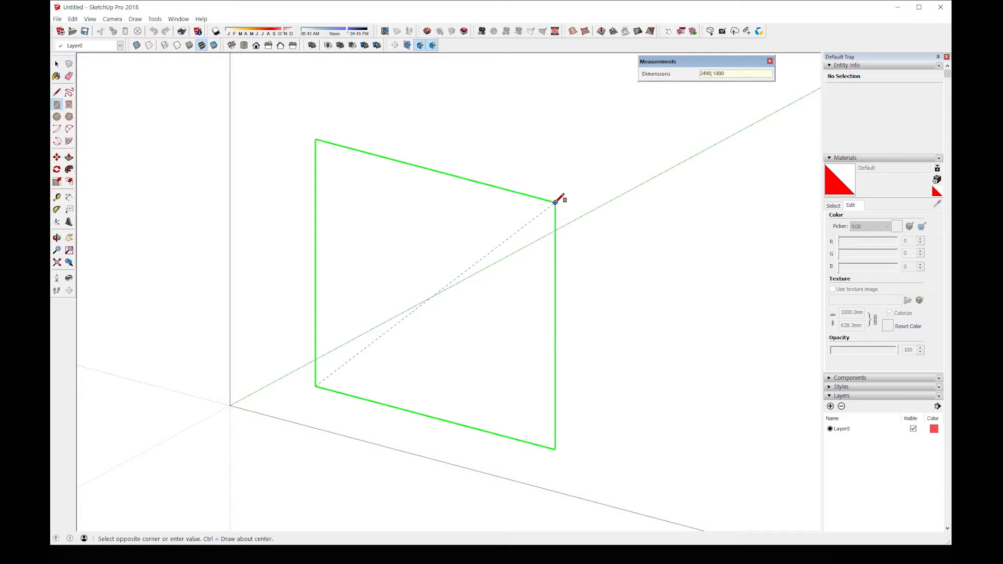
{"action": "key", "text": "Return"}
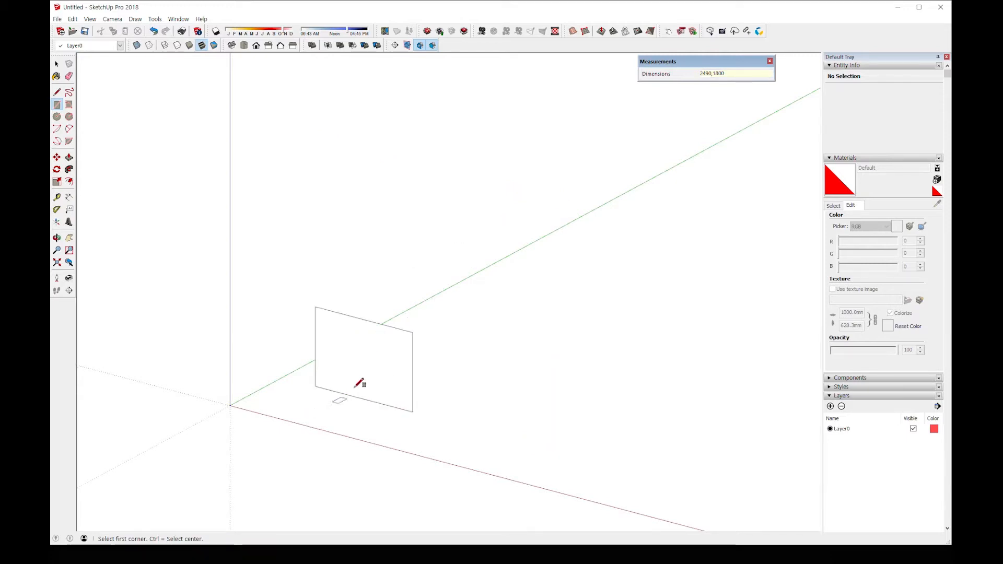
- Offset the rectangle's outline 45 mm inward from its outer edge to form the outer window frame
{"action": "scroll", "coordinate": [360, 381], "scroll_direction": "up", "scroll_amount": 5}
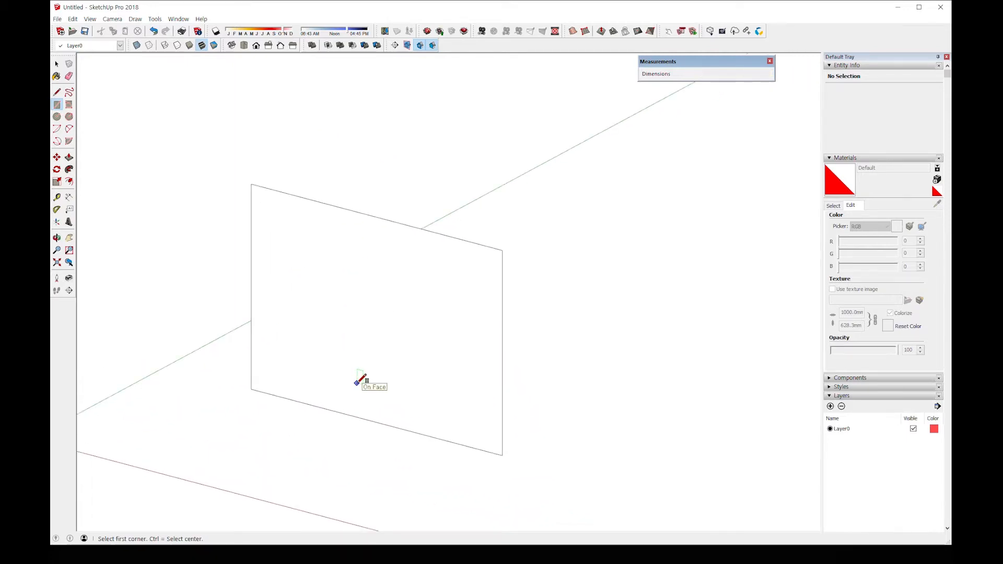
{"action": "middle_click_drag", "start_coordinate": [359, 381], "coordinate": [392, 365]}
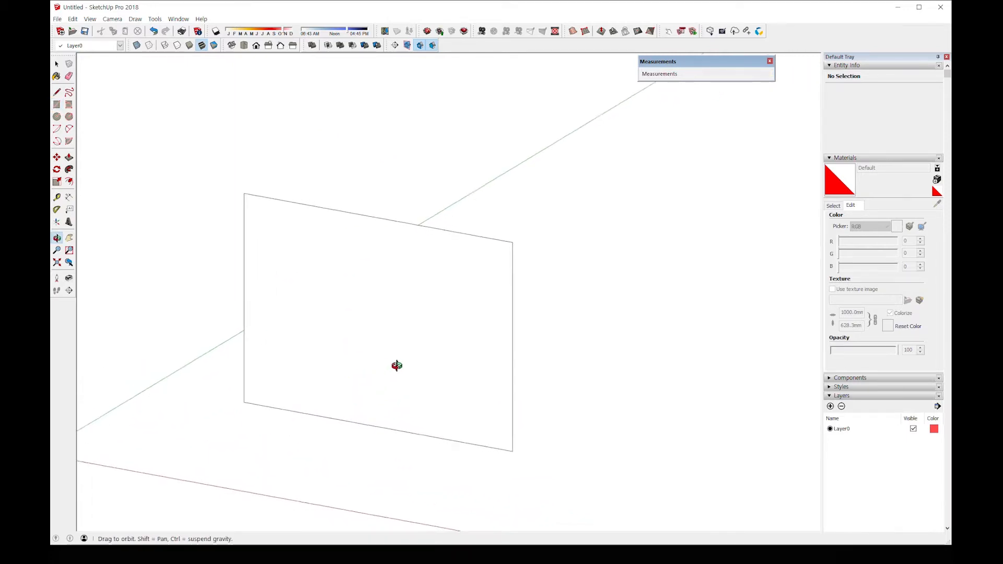
{"action": "left_click", "coordinate": [69, 181]}
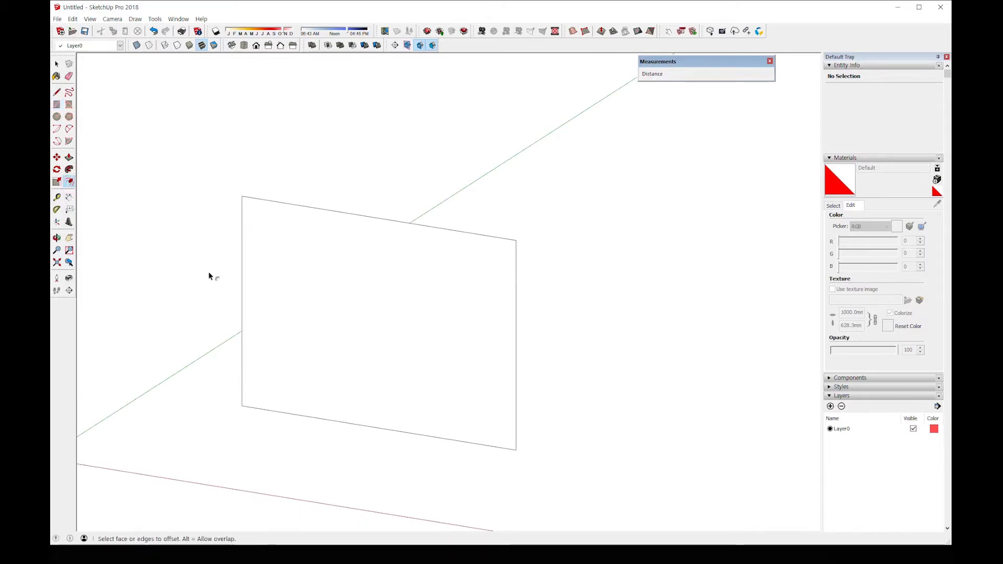
{"action": "left_click", "coordinate": [245, 280]}
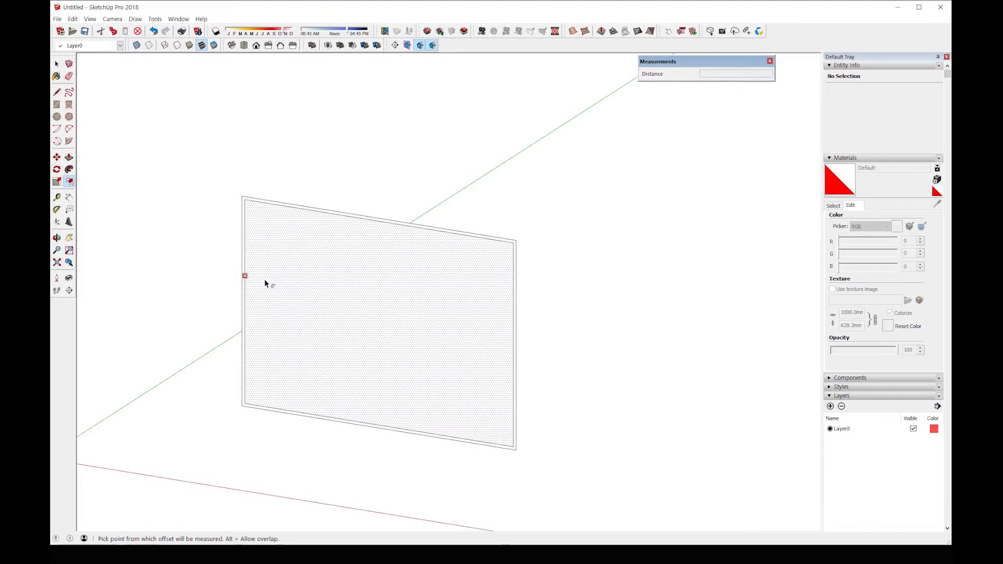
{"action": "key", "text": "ctrl+z"}
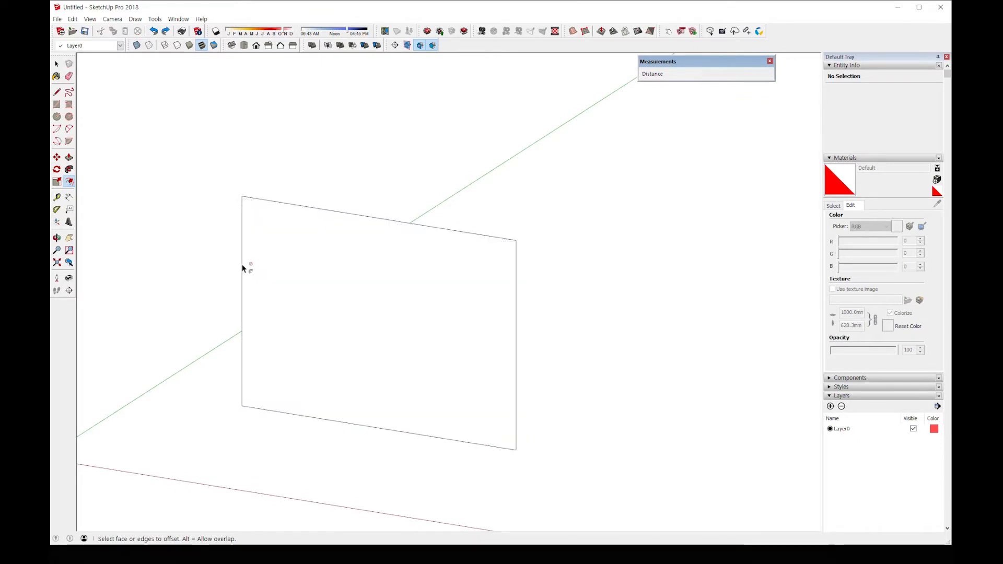
{"action": "left_click", "coordinate": [244, 272]}
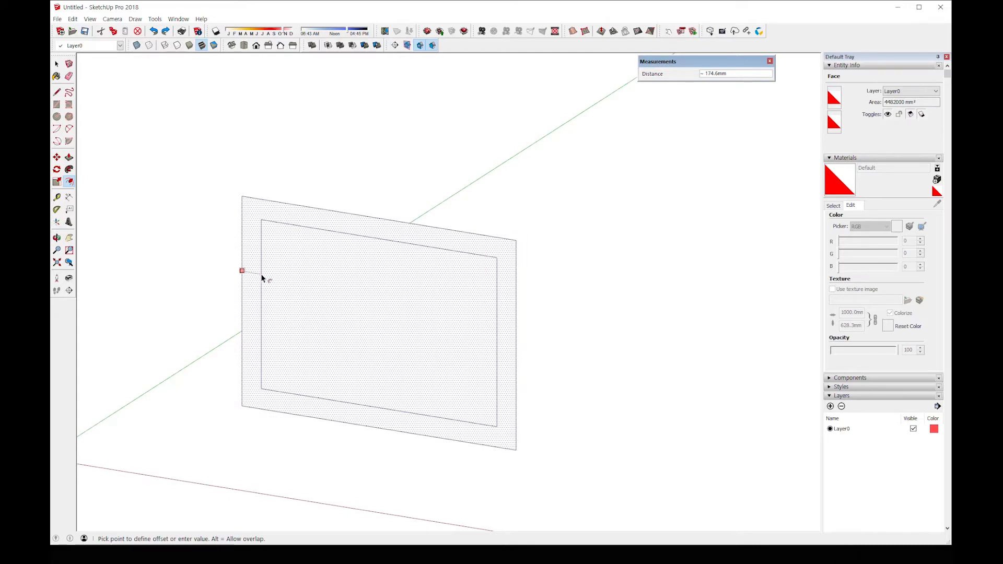
{"action": "key", "text": "Return"}
- Delete the inner face so that only the outer frame band remains
{"action": "key", "text": "space"}
{"action": "left_click", "coordinate": [328, 286]}
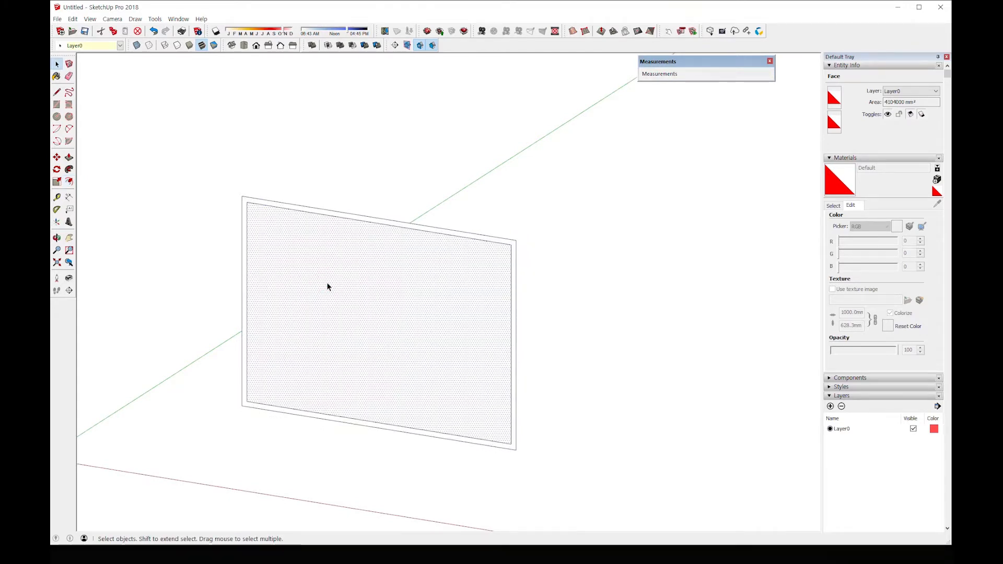
{"action": "key", "text": "Delete"}
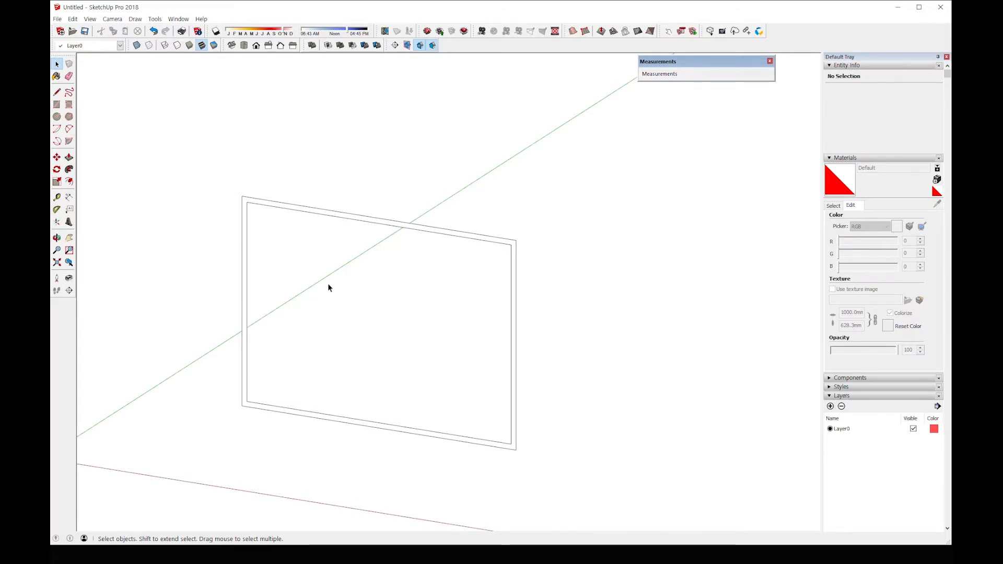
- Make the whole outer frame, with its face and edges, a group
{"action": "middle_click_drag", "start_coordinate": [328, 287], "coordinate": [318, 312]}
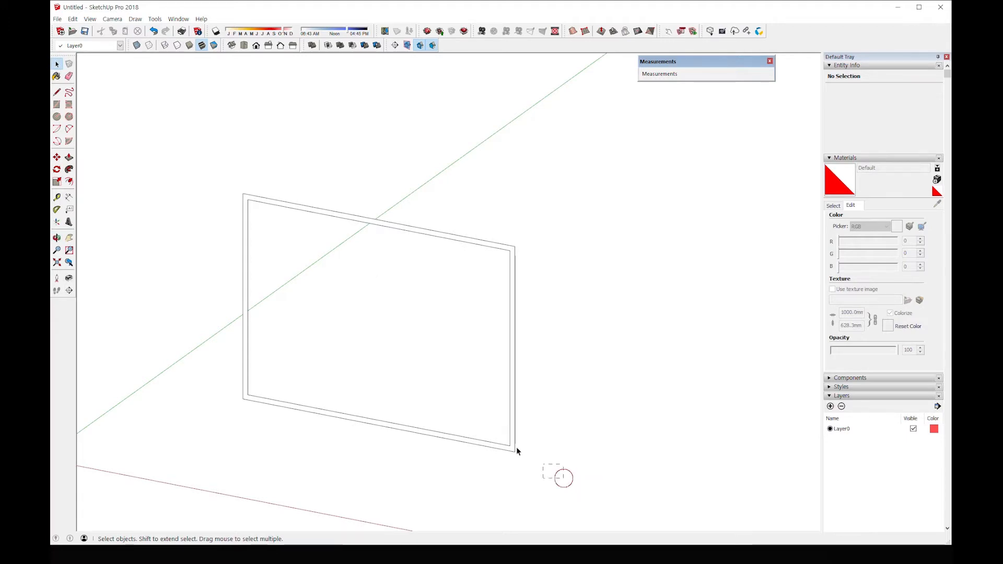
{"action": "left_click_drag", "start_coordinate": [563, 476], "coordinate": [233, 175]}
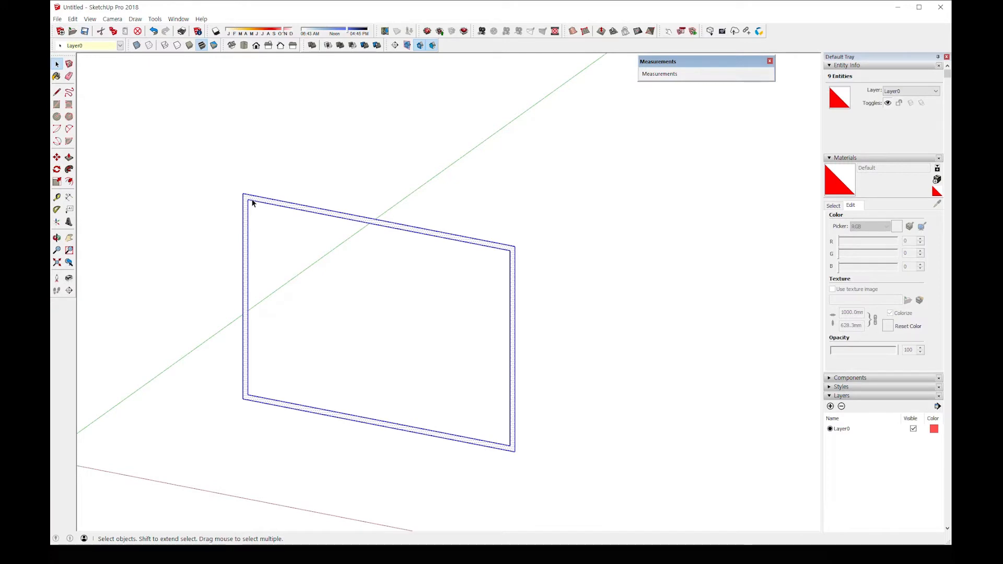
{"action": "right_click", "coordinate": [252, 201]}
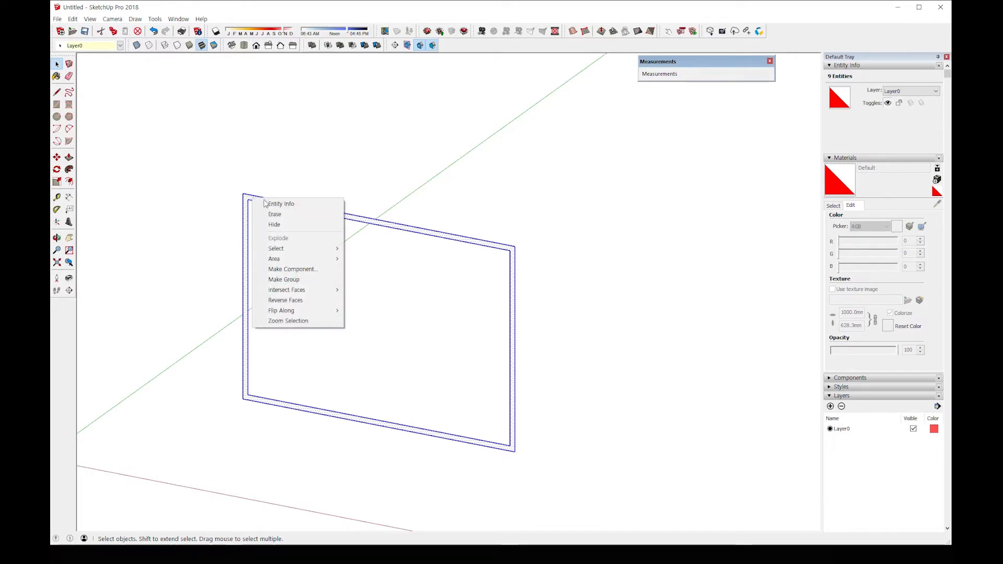
{"action": "left_click", "coordinate": [293, 281]}
{"action": "left_click", "coordinate": [506, 202]}
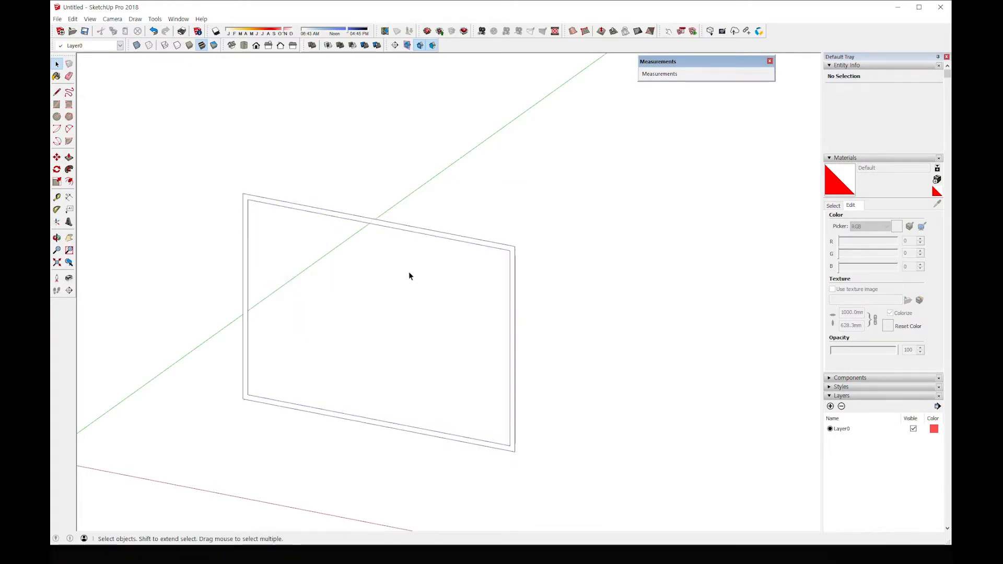
- Place three vertical guides at successive 600 mm intervals from the outer frame's inner left edge, and measure the remaining gap at the right
{"action": "left_click", "coordinate": [57, 198]}
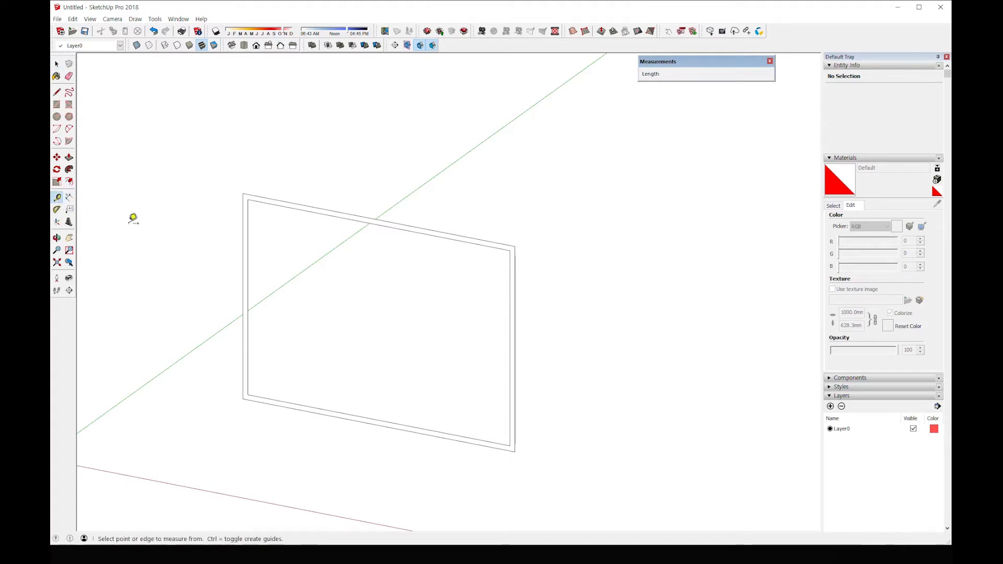
{"action": "left_click", "coordinate": [249, 265]}
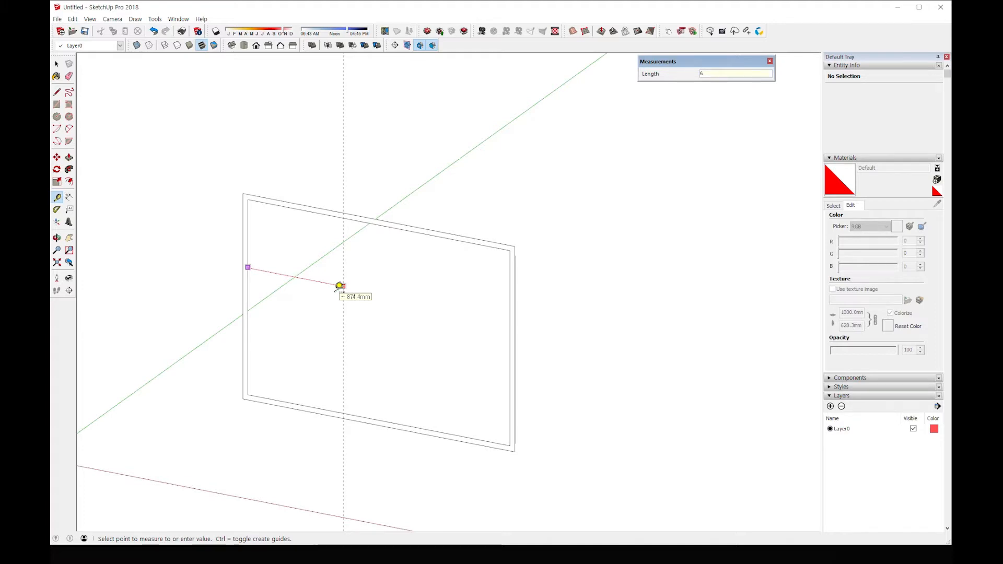
{"action": "key", "text": "Return"}
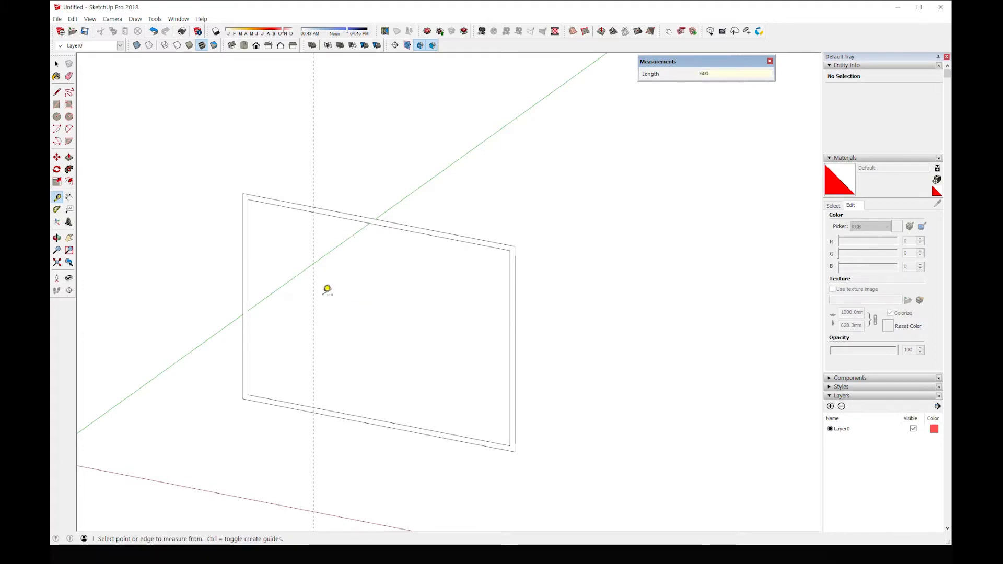
{"action": "left_click", "coordinate": [313, 296]}
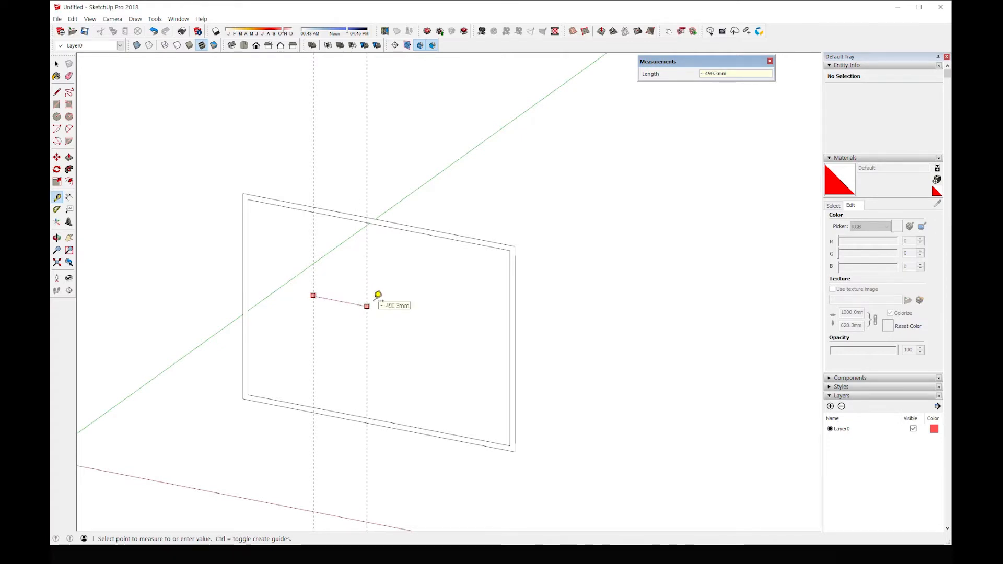
{"action": "type", "text": "600"}
{"action": "key", "text": "Return"}
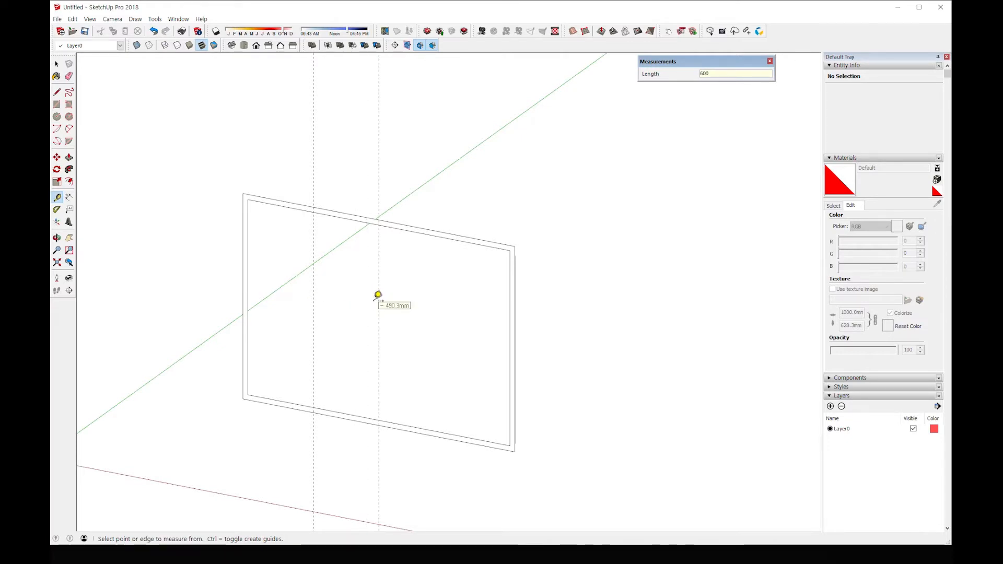
{"action": "left_click", "coordinate": [379, 312]}
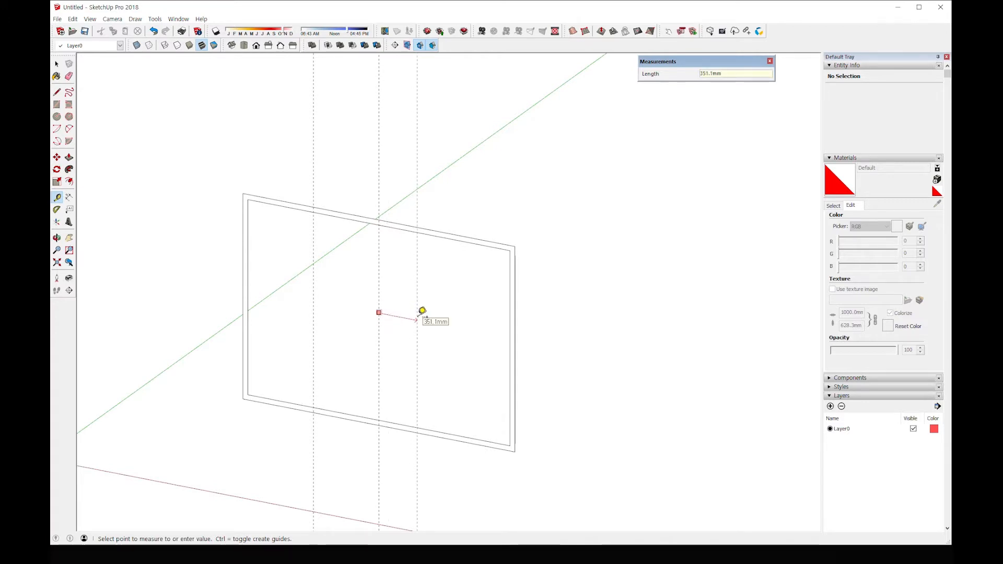
{"action": "type", "text": "600"}
{"action": "key", "text": "Return"}
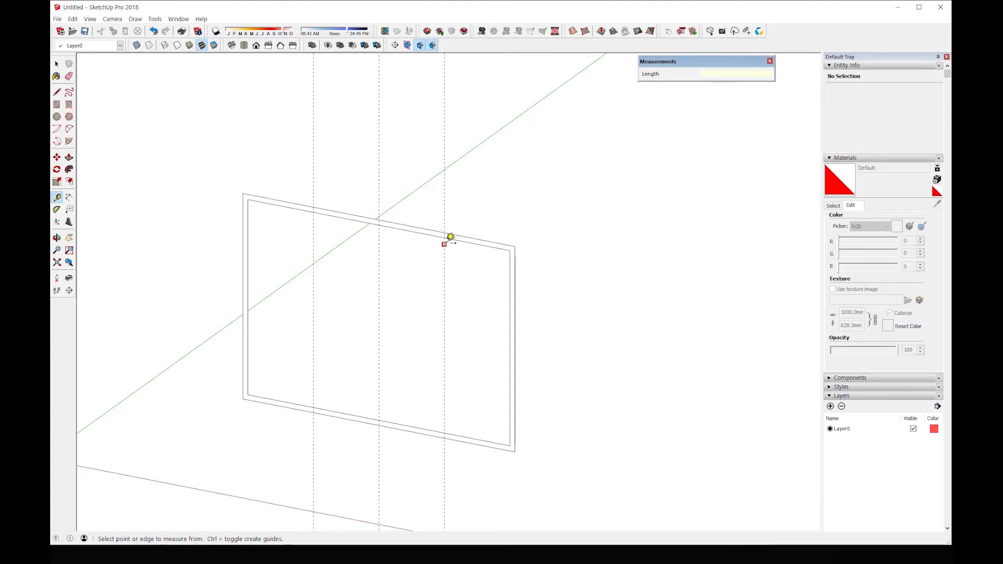
{"action": "left_click", "coordinate": [445, 238]}
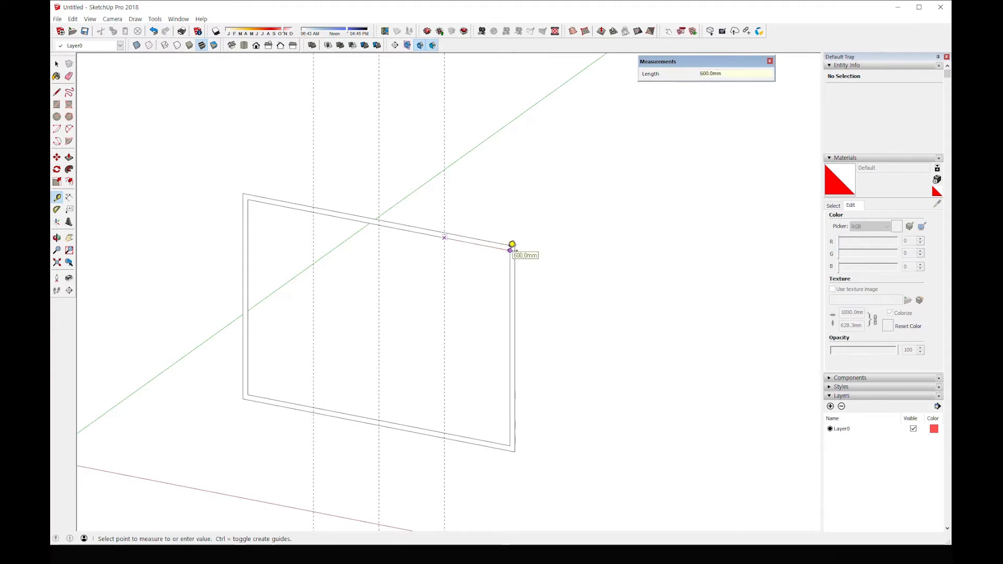
{"action": "left_click", "coordinate": [513, 244]}
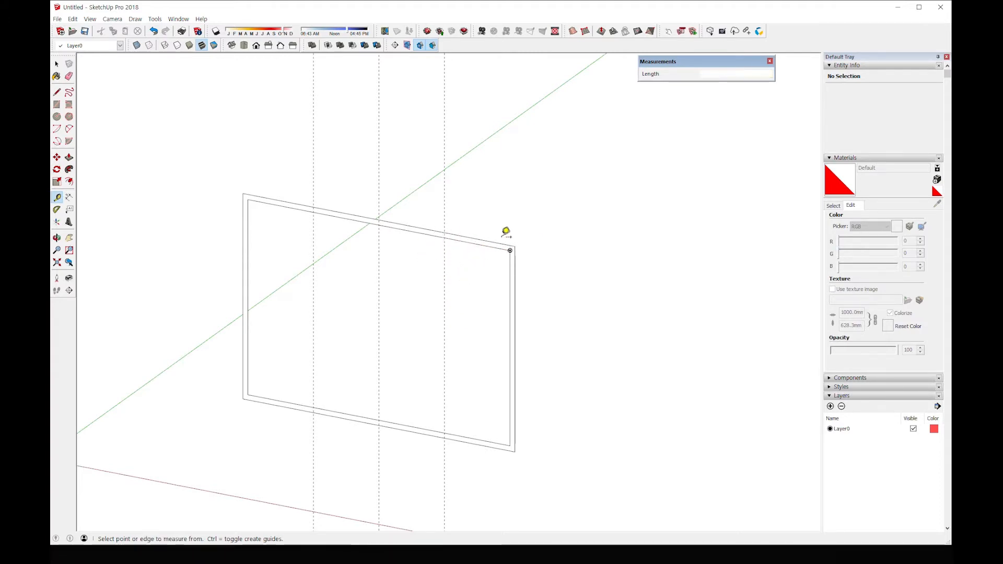
- In the front view, add vertical guides 35 mm to each side of the first guide from the left
{"action": "left_click", "coordinate": [257, 46]}
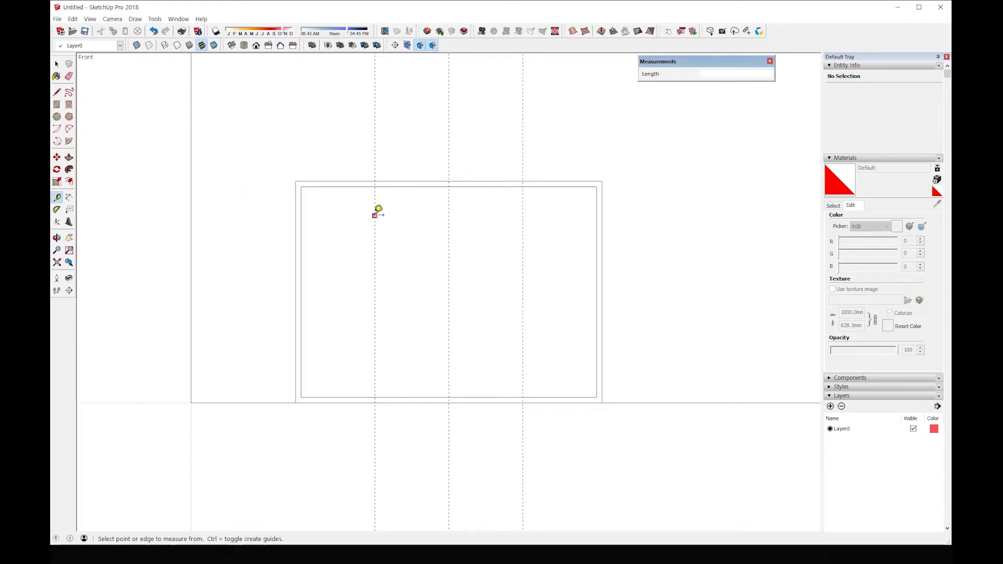
{"action": "left_click", "coordinate": [374, 214]}
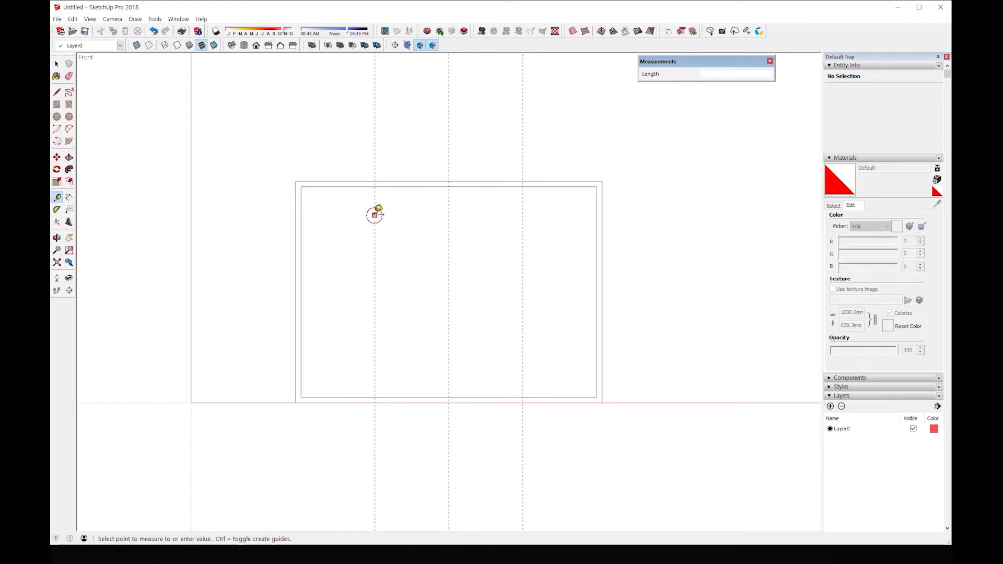
{"action": "type", "text": "3"}
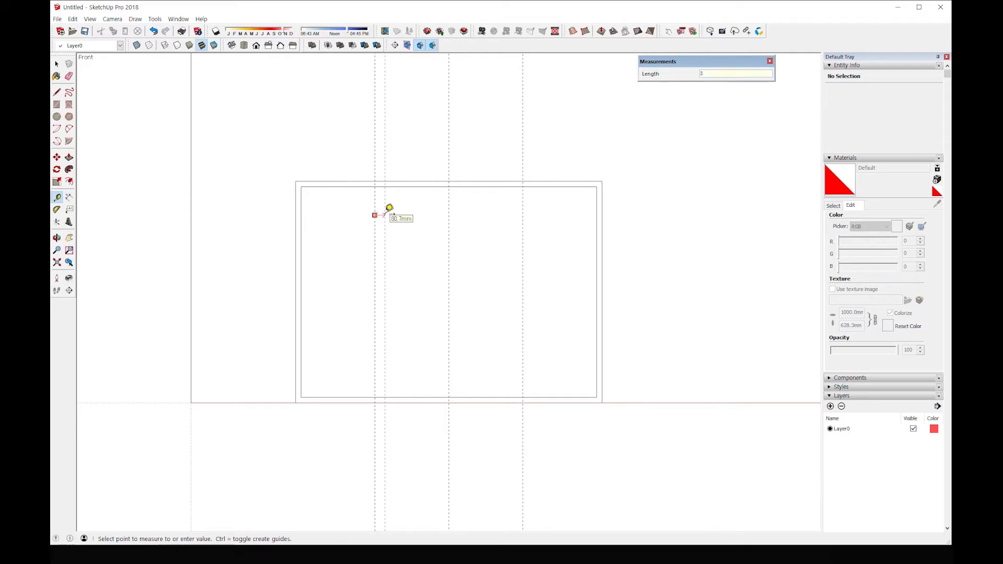
{"action": "type", "text": "5"}
{"action": "key", "text": "Return"}
{"action": "left_click", "coordinate": [374, 213]}
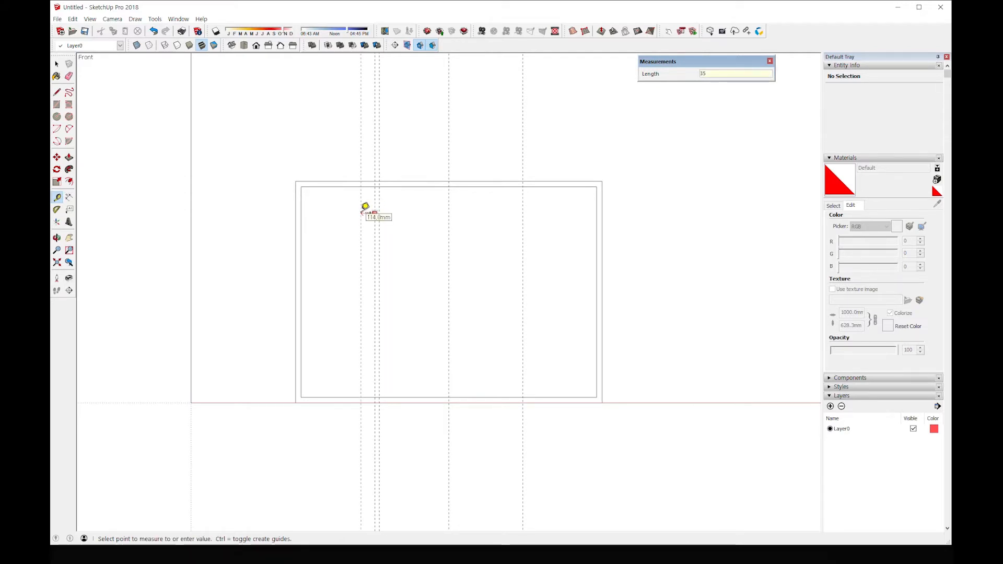
{"action": "key", "text": "Return"}
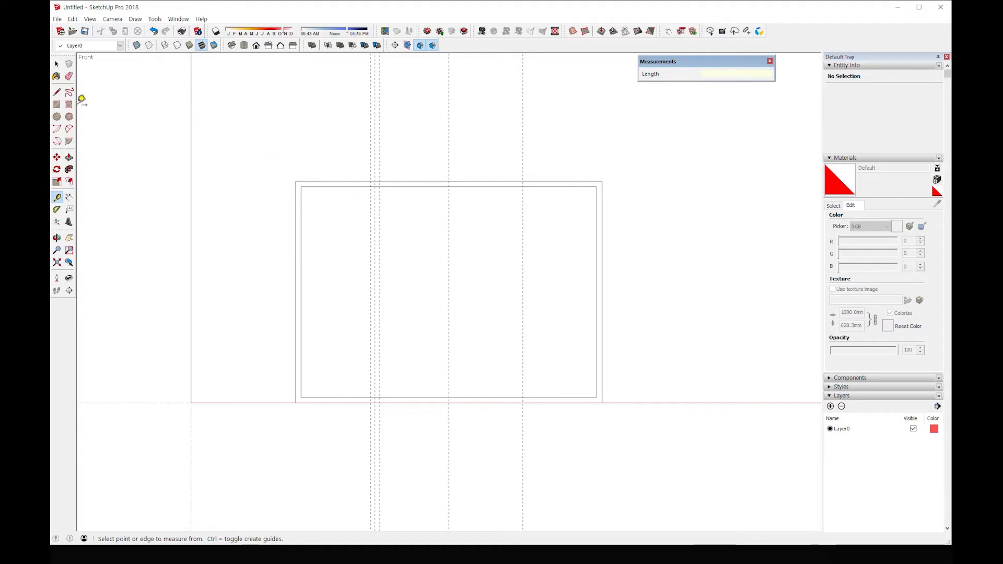
- Draw a 635 by 1710 mm rectangle from the frame's inner upper-left corner to the first division's right-hand guide at the inner lower edge
{"action": "left_click", "coordinate": [56, 104]}
{"action": "scroll", "coordinate": [288, 215], "scroll_direction": "up", "scroll_amount": 1}
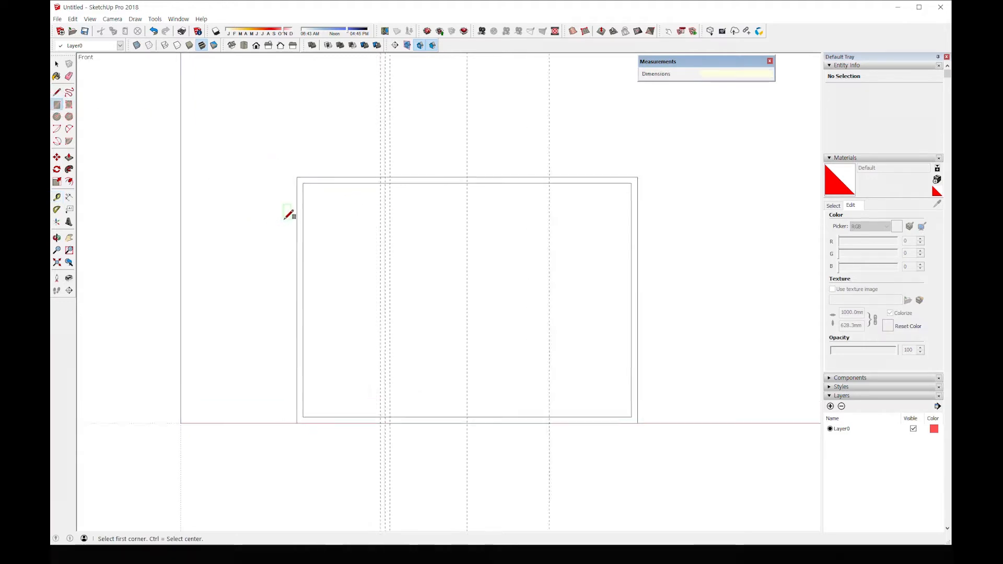
{"action": "left_click", "coordinate": [306, 180]}
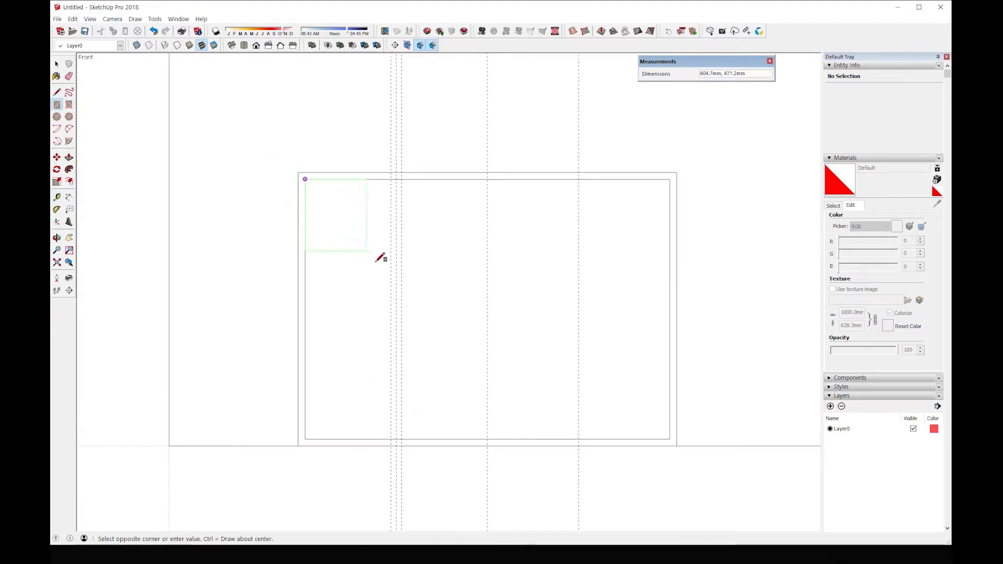
{"action": "left_click", "coordinate": [402, 439]}
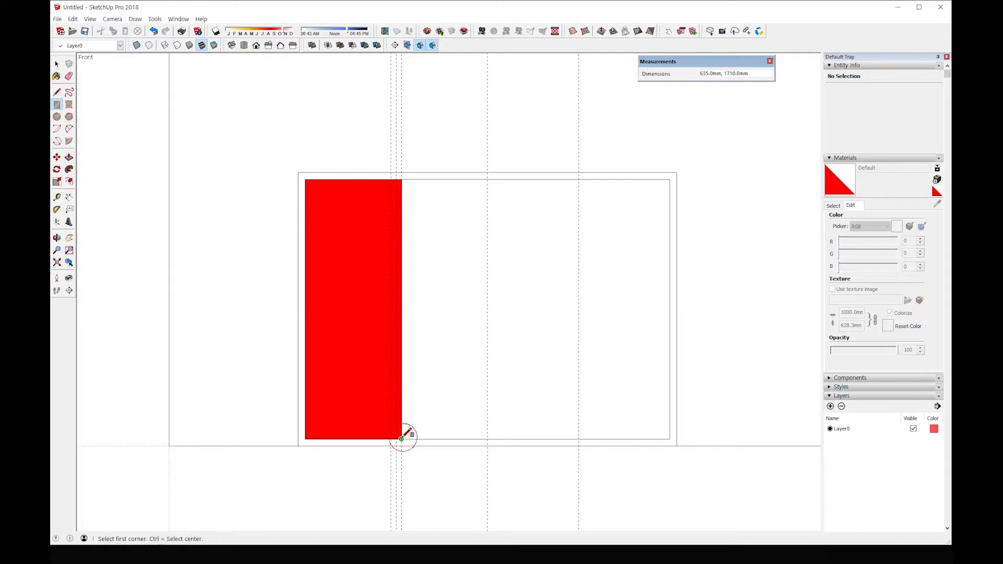
- Offset the left rectangle's outline 70 mm inward and delete the inner face to leave a sash frame
{"action": "left_click", "coordinate": [69, 181]}
{"action": "left_click", "coordinate": [305, 217]}
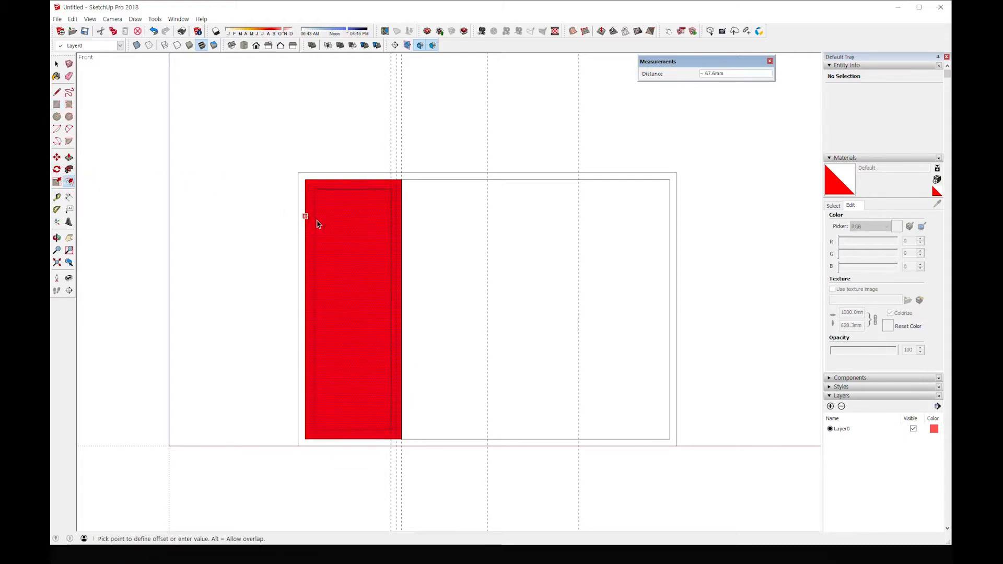
{"action": "type", "text": "70"}
{"action": "key", "text": "Return"}
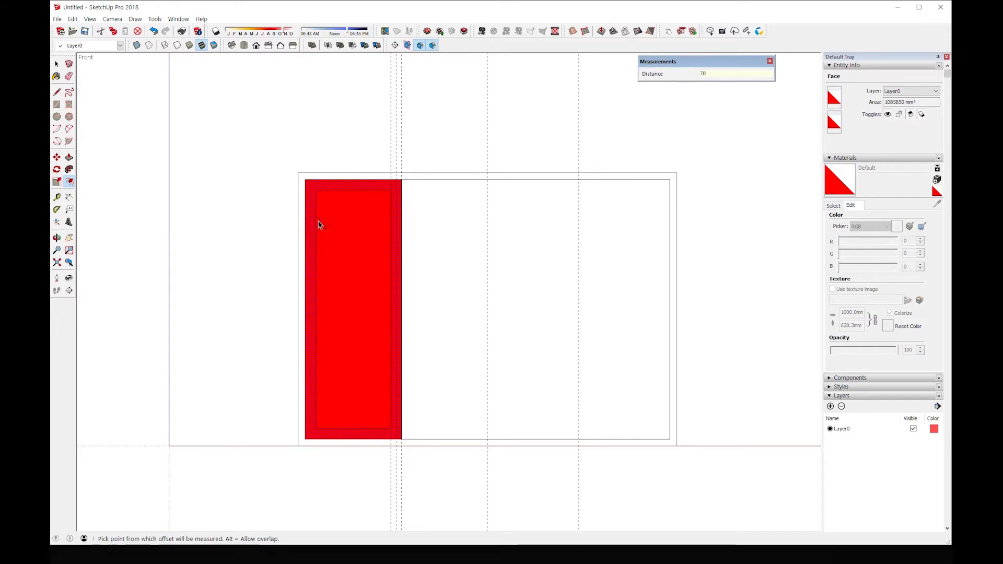
{"action": "key", "text": "space"}
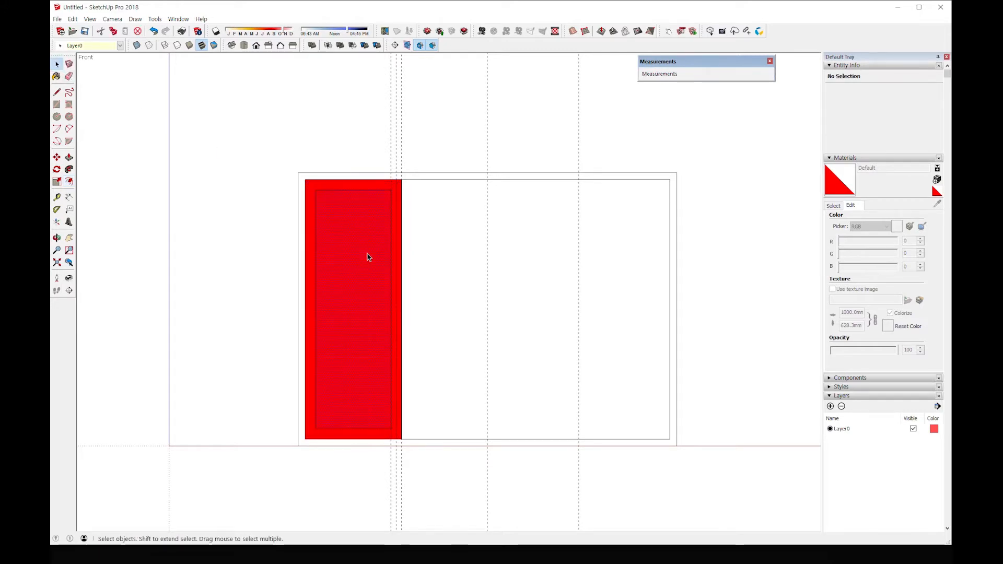
{"action": "left_click", "coordinate": [367, 256]}
{"action": "key", "text": "Delete"}
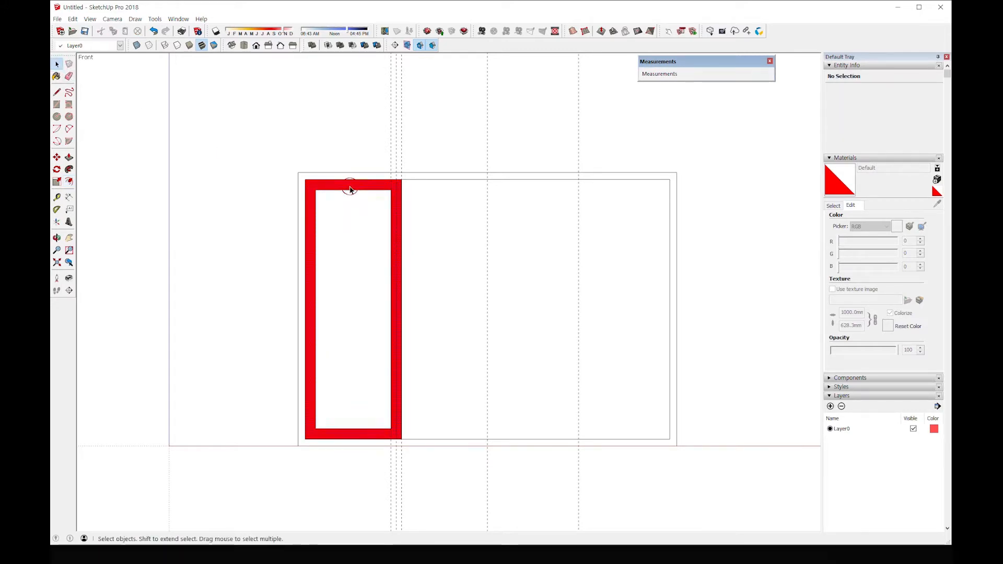
- Make the left sash frame, with its face and edges, a component named 작은 창
{"action": "double_click", "coordinate": [350, 189]}
{"action": "right_click", "coordinate": [350, 187]}
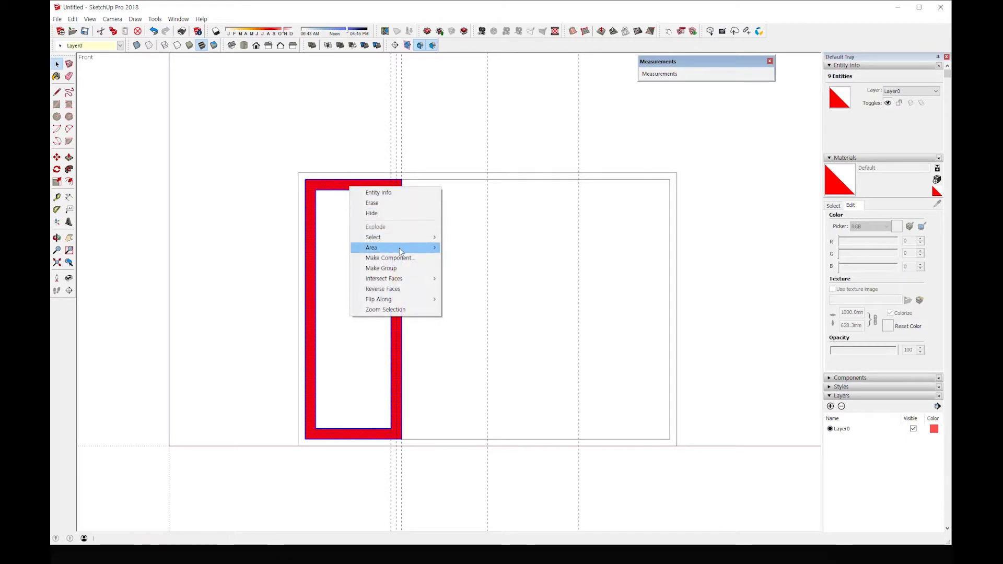
{"action": "left_click", "coordinate": [389, 257]}
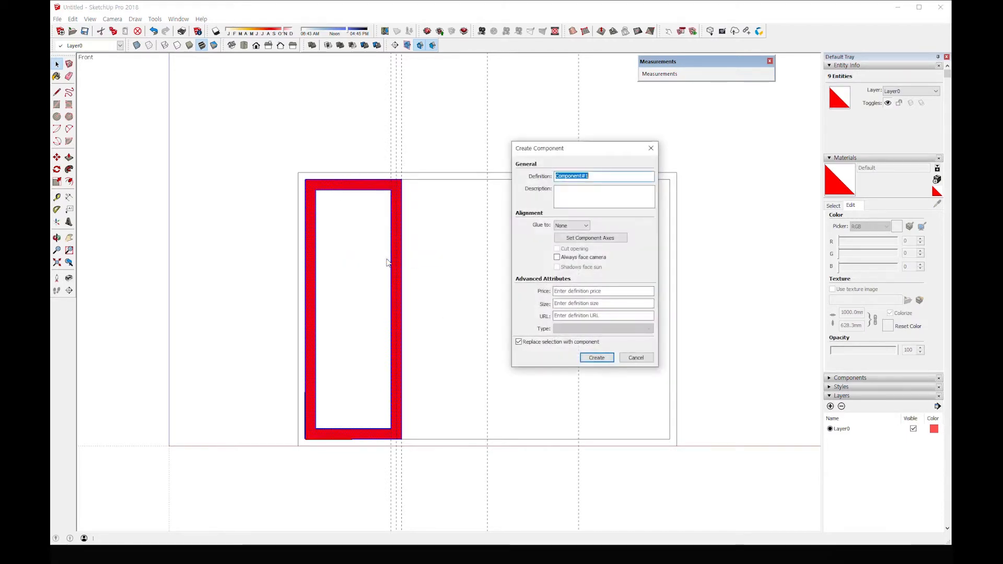
{"action": "left_click", "coordinate": [602, 176]}
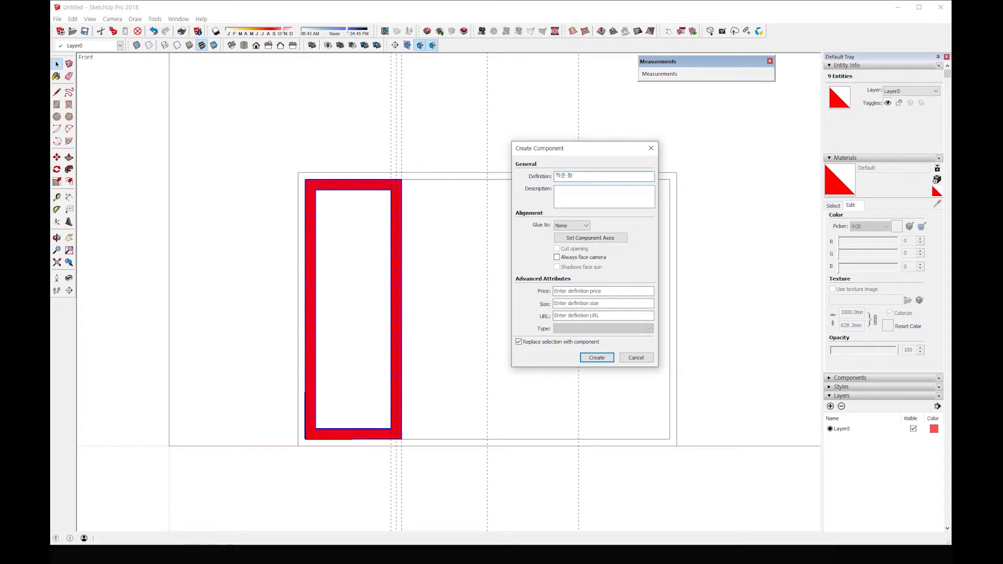
{"action": "left_click", "coordinate": [595, 358]}
{"action": "left_click", "coordinate": [596, 359]}
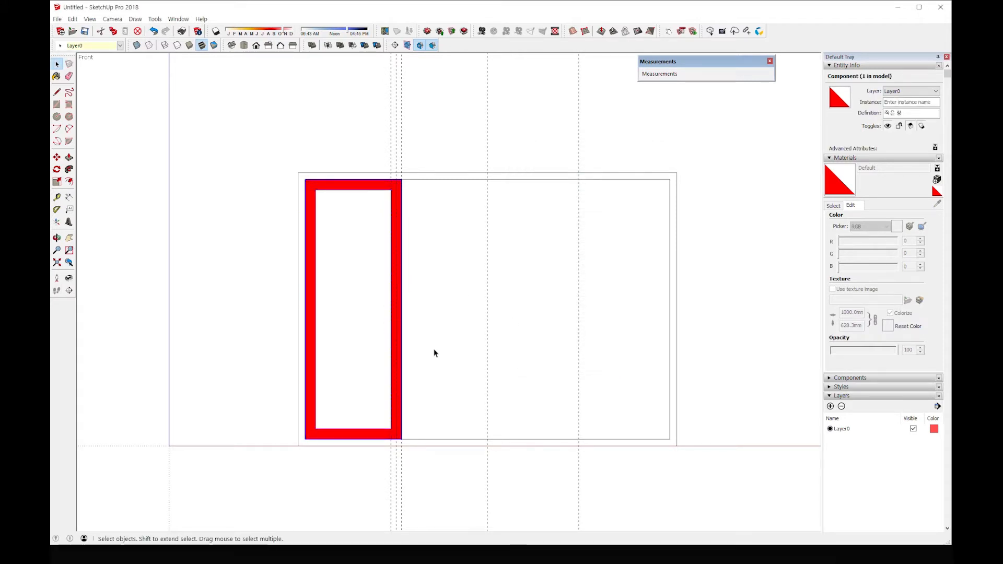
- Copy the left sash component 1765 mm to the right so its lower-right corner meets the outer frame's inner lower-right corner
{"action": "left_click", "coordinate": [56, 157]}
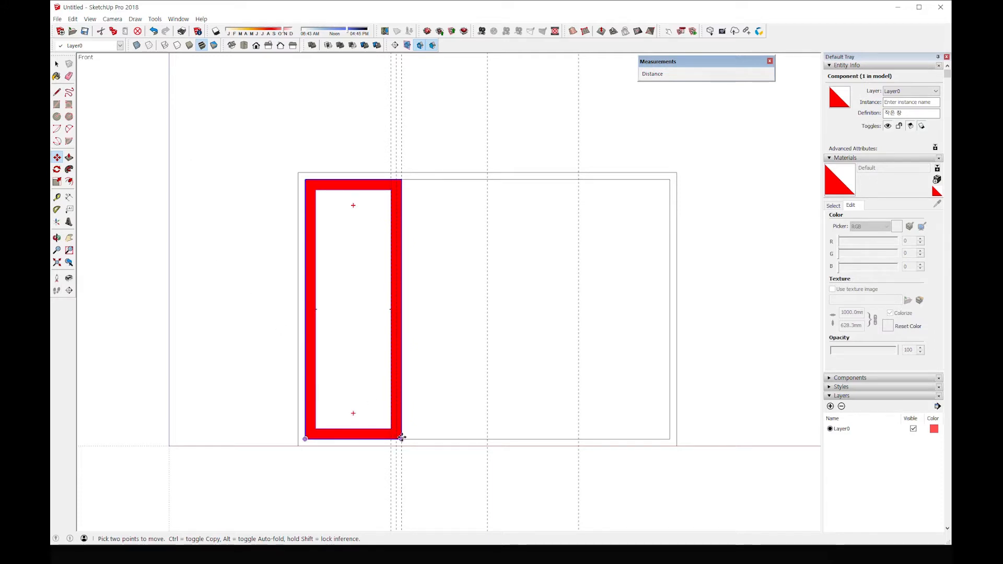
{"action": "left_click", "coordinate": [404, 438]}
{"action": "key", "text": "ctrl"}
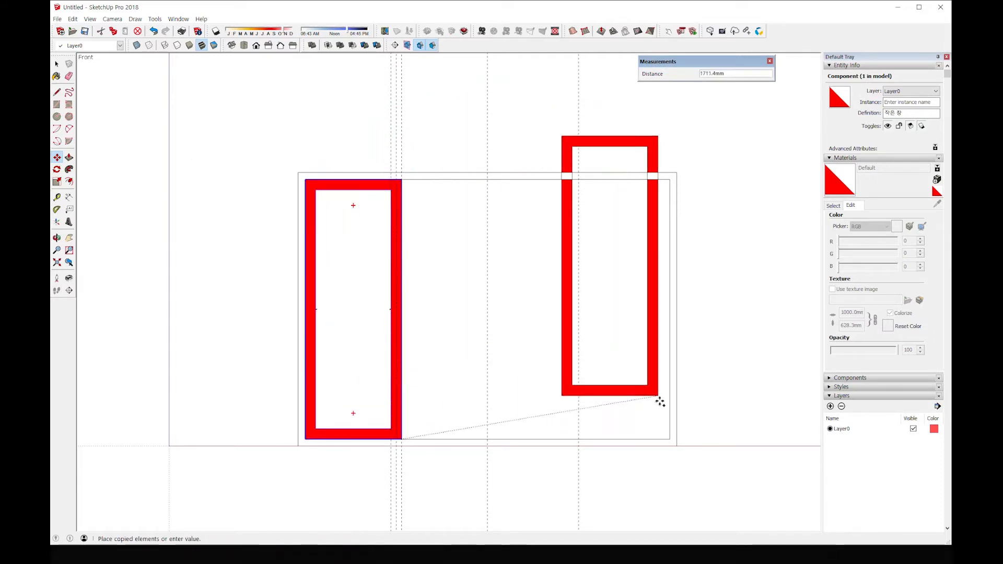
{"action": "left_click", "coordinate": [670, 439]}
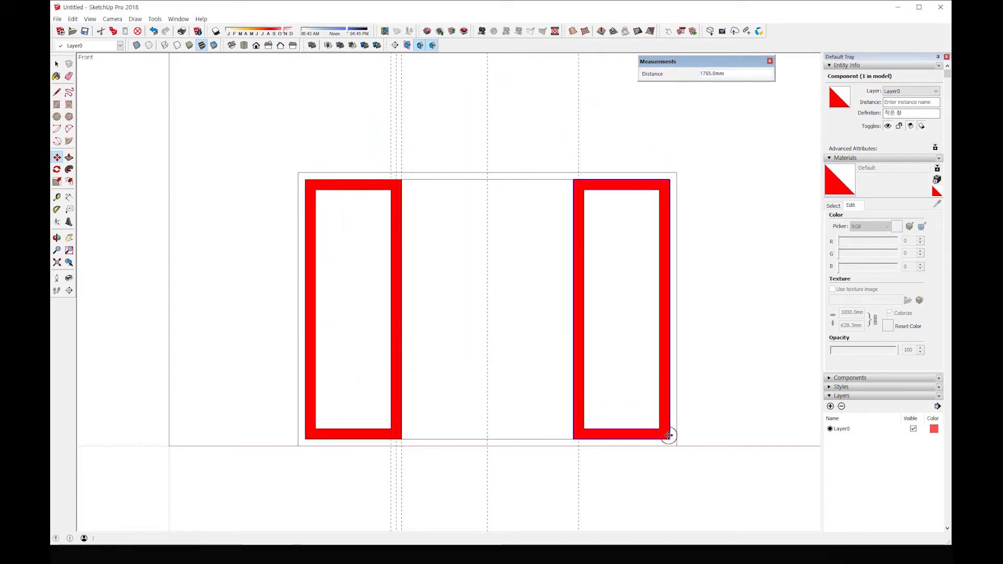
{"action": "key", "text": "space"}
{"action": "left_click", "coordinate": [541, 135]}
- In the front view, draw a rectangle about 1270 by 1067 mm from the inner upper edge, spanning the gap and both adjoining sash stiles
{"action": "middle_click_drag", "start_coordinate": [526, 267], "coordinate": [451, 337]}
{"action": "left_click", "coordinate": [455, 318]}
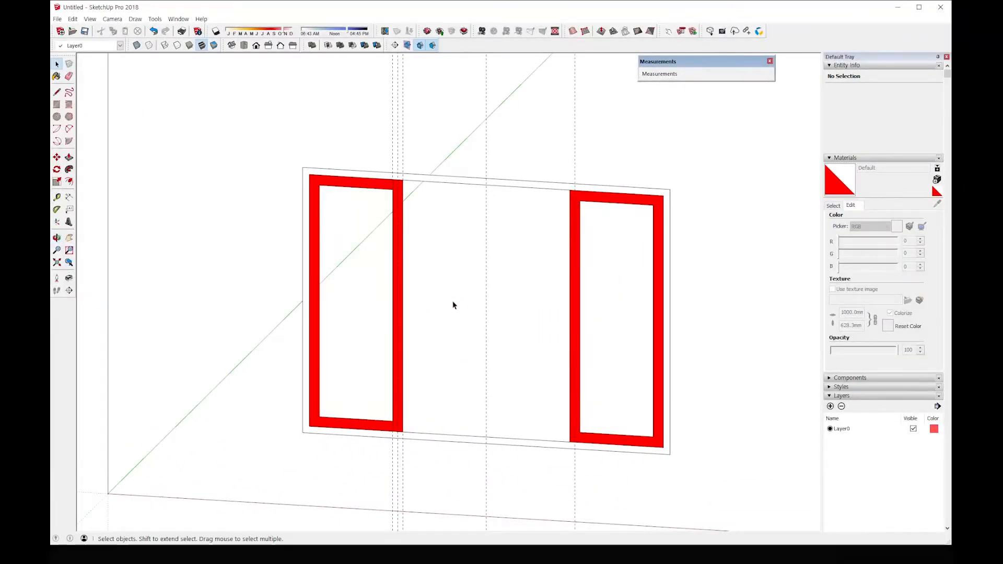
{"action": "left_click", "coordinate": [282, 136]}
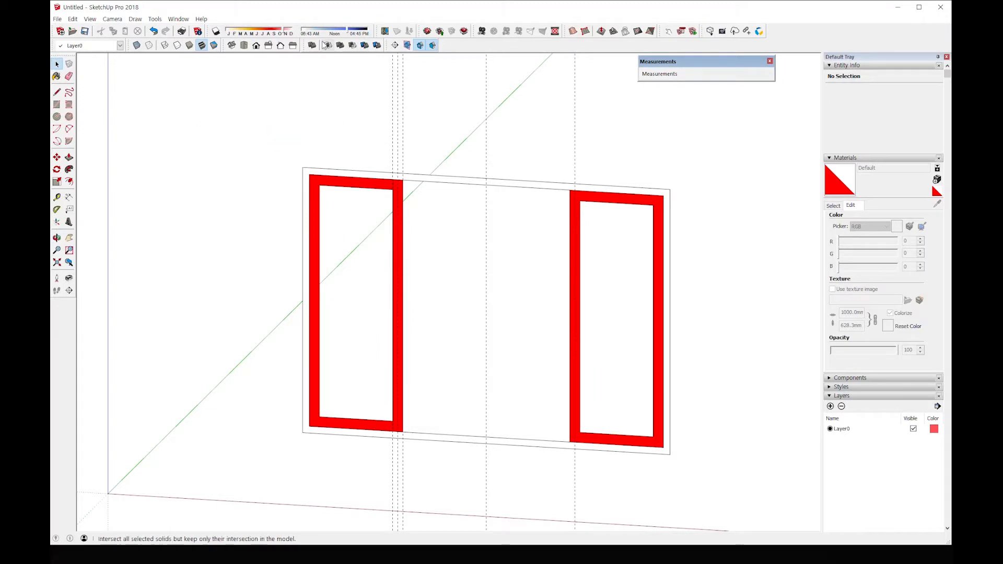
{"action": "left_click", "coordinate": [256, 45]}
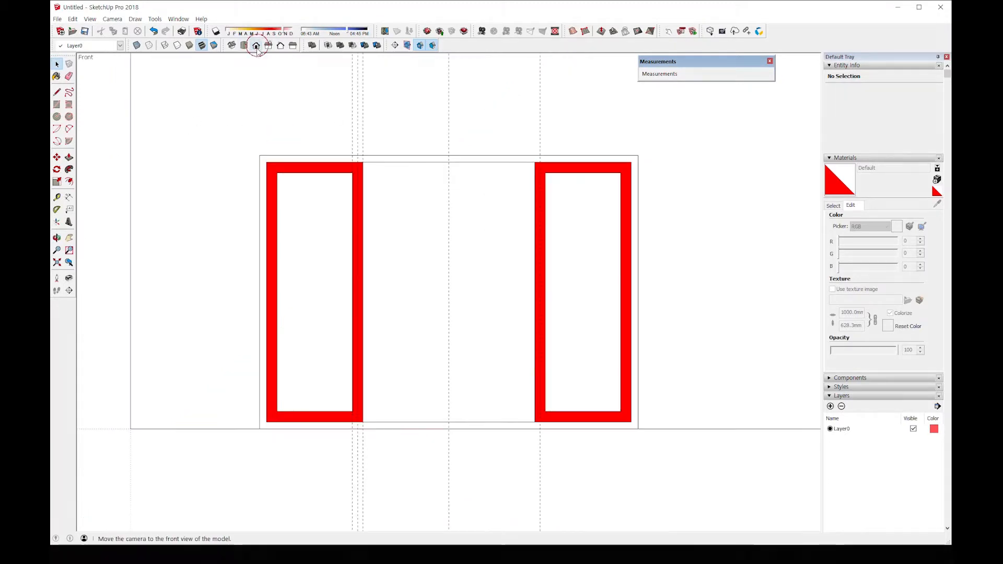
{"action": "left_click", "coordinate": [57, 104]}
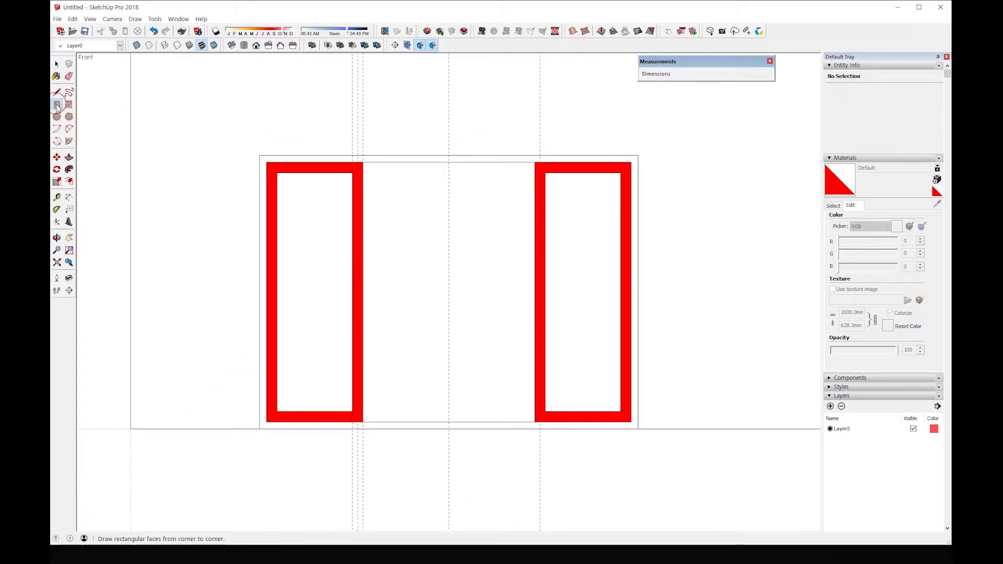
{"action": "left_click", "coordinate": [353, 162]}
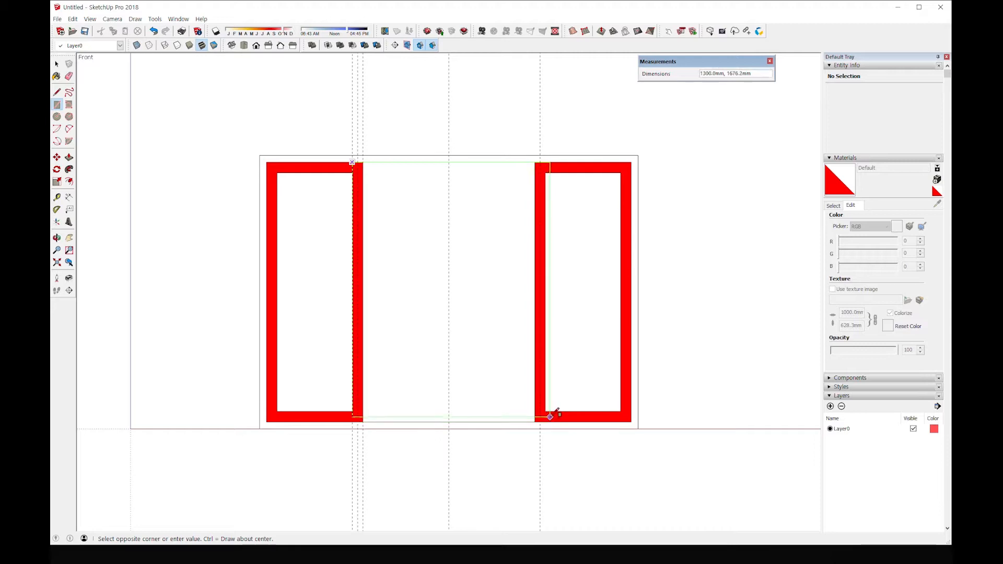
{"action": "left_click", "coordinate": [546, 325]}
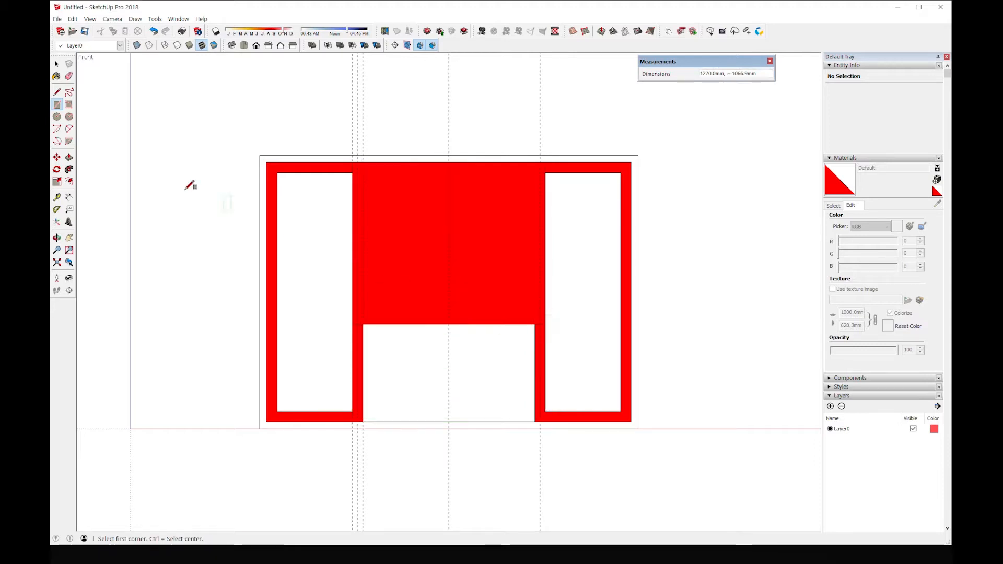
{"action": "key", "text": "space"}
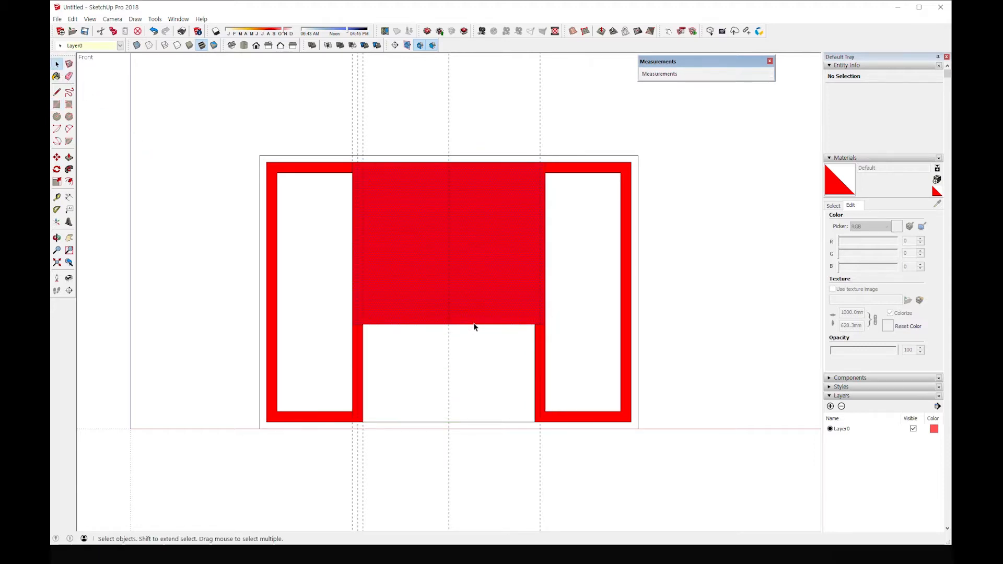
- Move the middle rectangle's lower edge about 643 mm down to the outer frame's inner lower edge
{"action": "left_click", "coordinate": [474, 324]}
{"action": "key", "text": "m"}
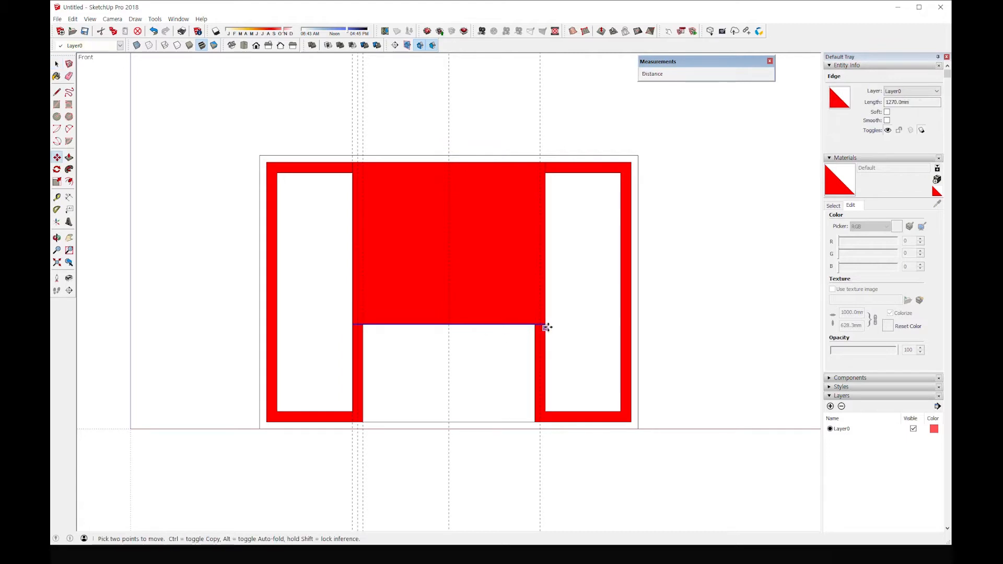
{"action": "left_click", "coordinate": [545, 325]}
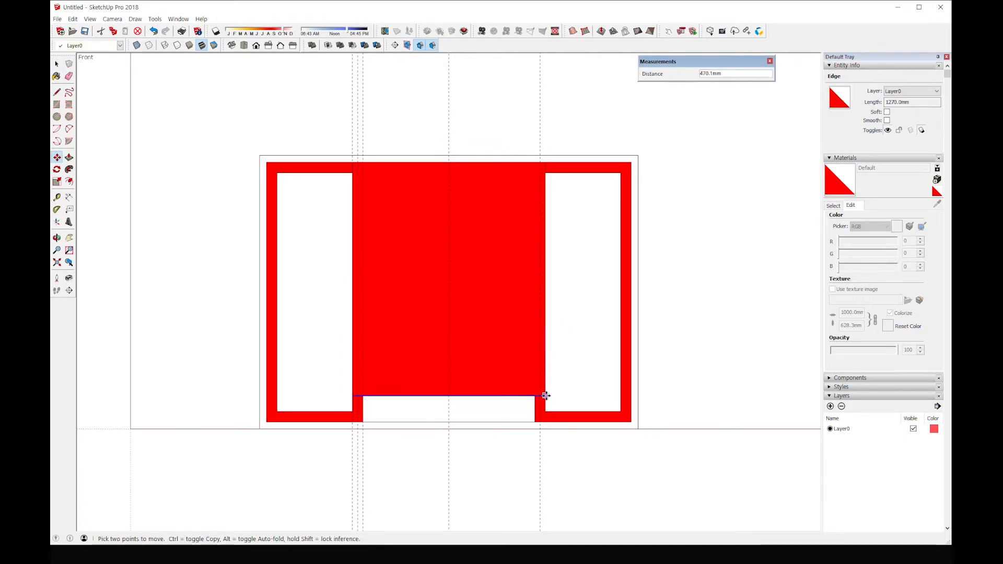
{"action": "left_click", "coordinate": [538, 421]}
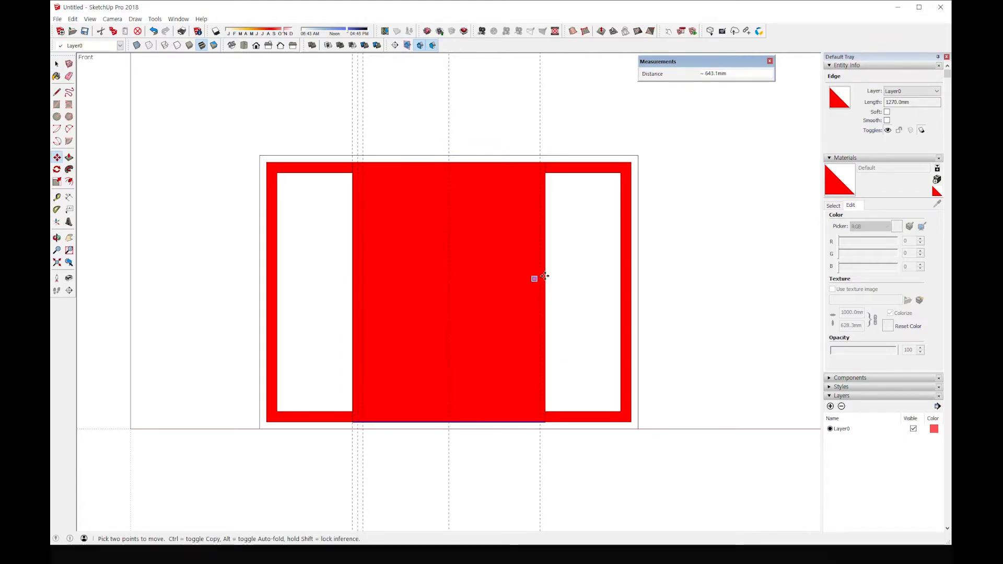
{"action": "key", "text": "space"}
- Offset the middle rectangle's outline 70 mm inward and delete the inner face to leave the middle sash frame
{"action": "left_click", "coordinate": [69, 183]}
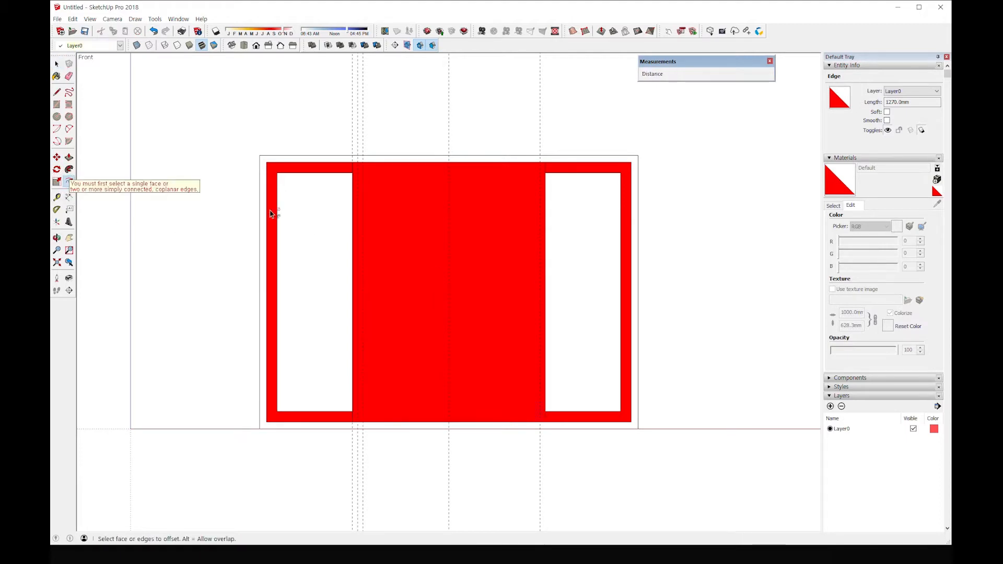
{"action": "left_click", "coordinate": [353, 212]}
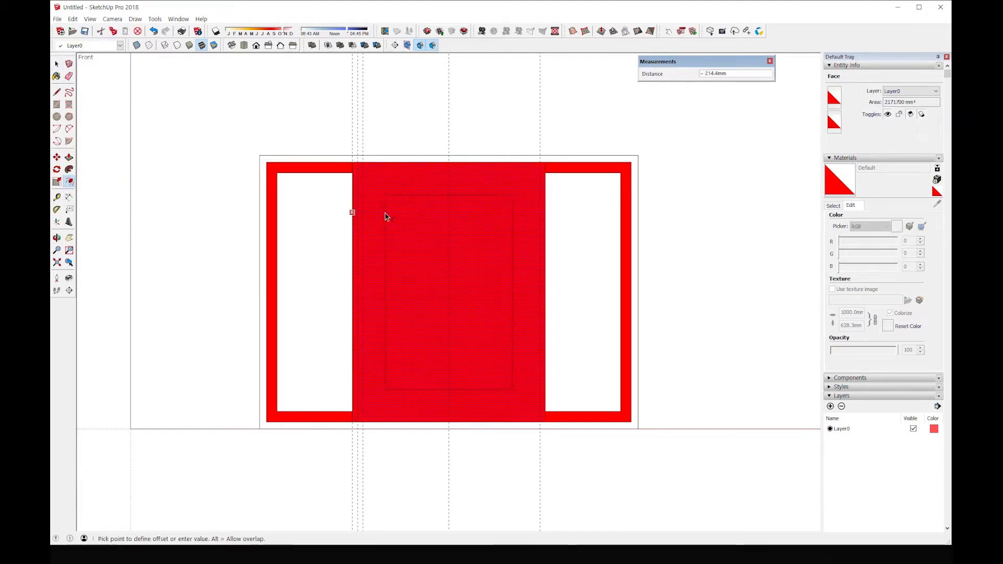
{"action": "type", "text": "70"}
{"action": "key", "text": "Return"}
{"action": "key", "text": "space"}
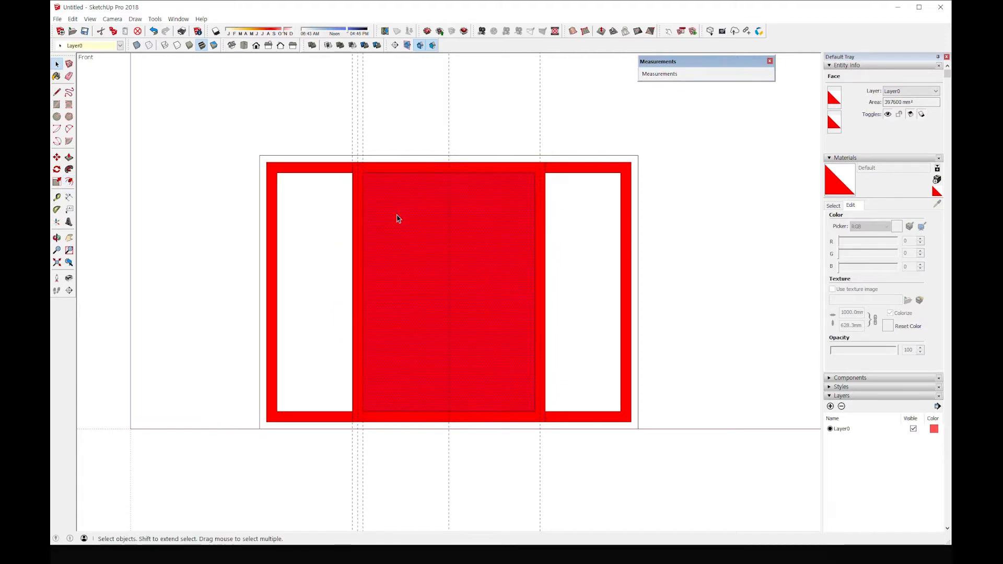
- Try to extrude the outer frame group's face 60 mm toward the front and 60 mm toward the back
{"action": "middle_click_drag", "start_coordinate": [473, 217], "coordinate": [361, 329]}
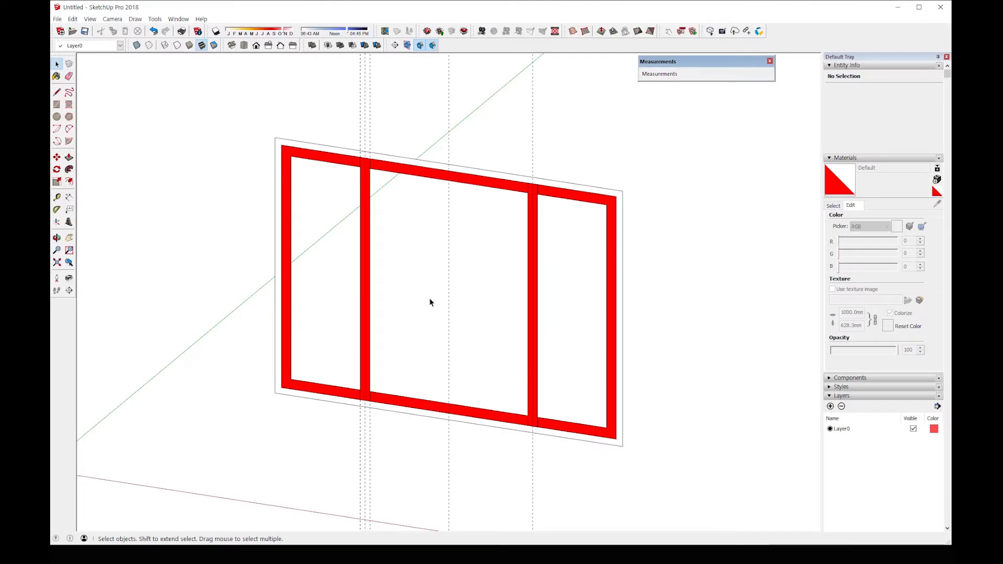
{"action": "double_click", "coordinate": [558, 187]}
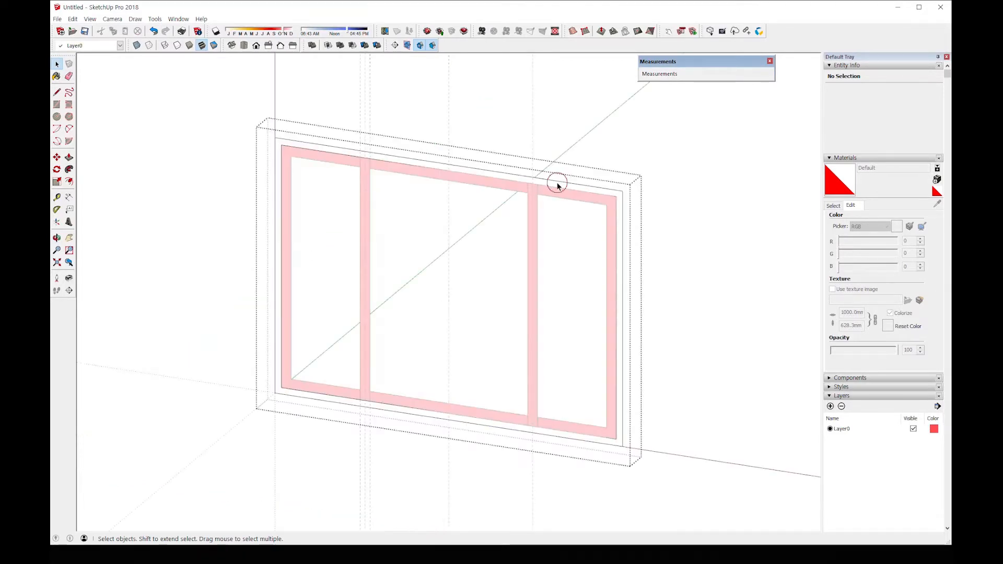
{"action": "left_click", "coordinate": [666, 182]}
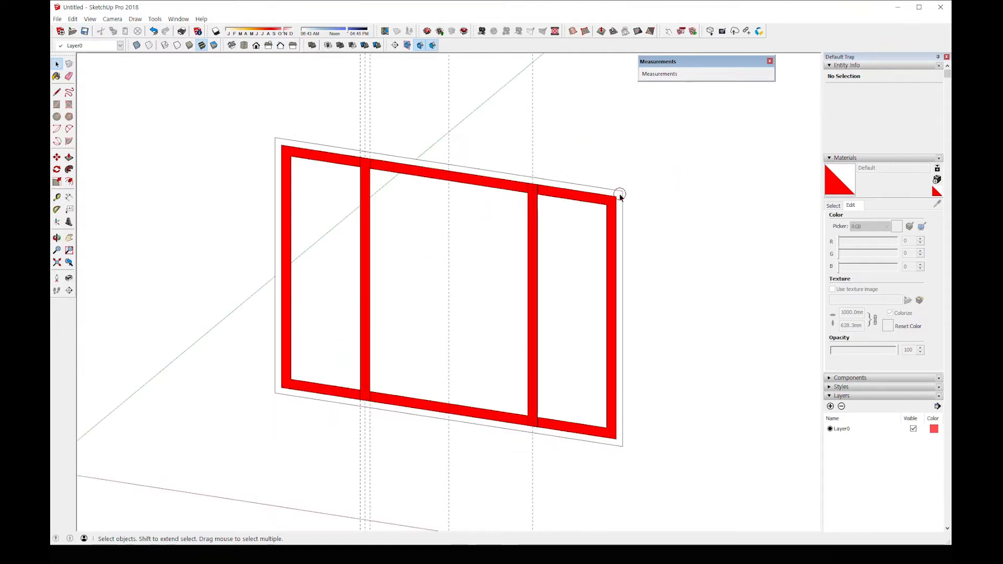
{"action": "double_click", "coordinate": [620, 196]}
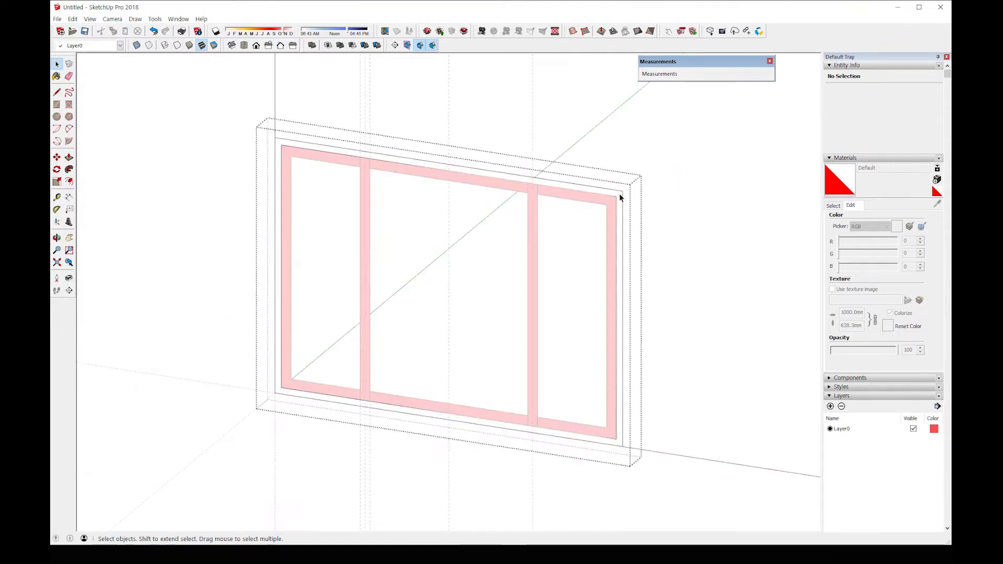
{"action": "left_click", "coordinate": [70, 158]}
{"action": "left_click", "coordinate": [284, 157]}
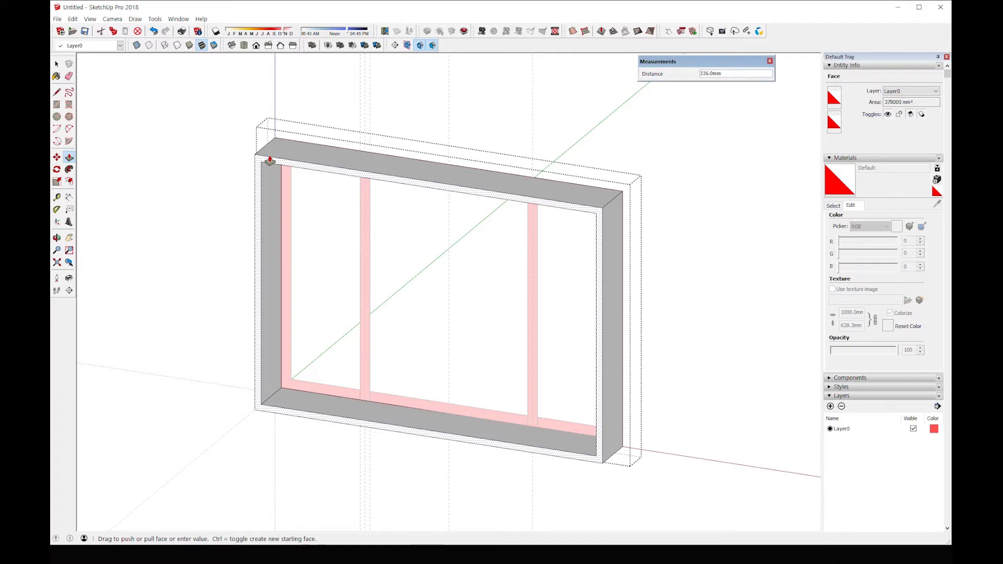
{"action": "key", "text": "Return"}
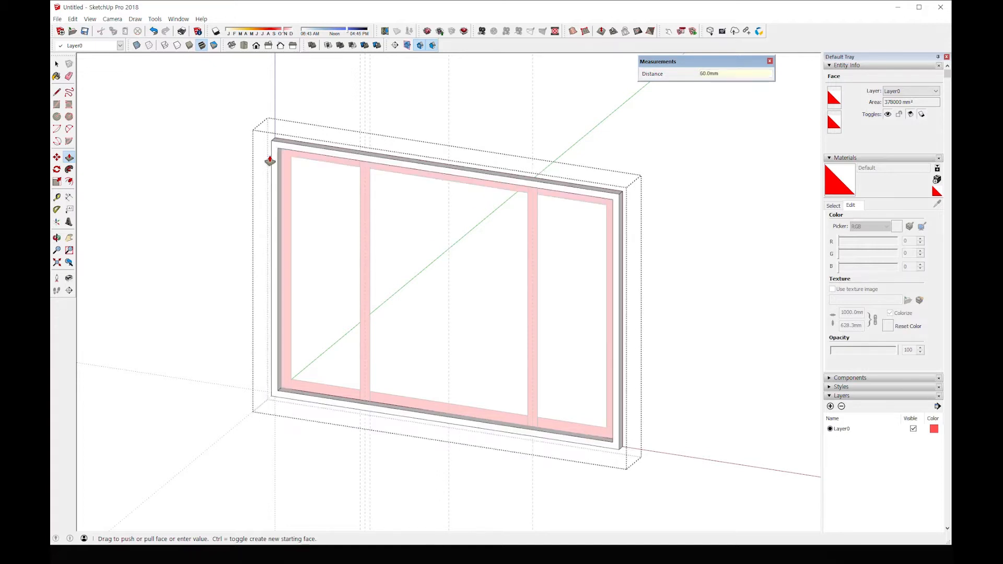
{"action": "middle_click_drag", "start_coordinate": [350, 162], "coordinate": [417, 183]}
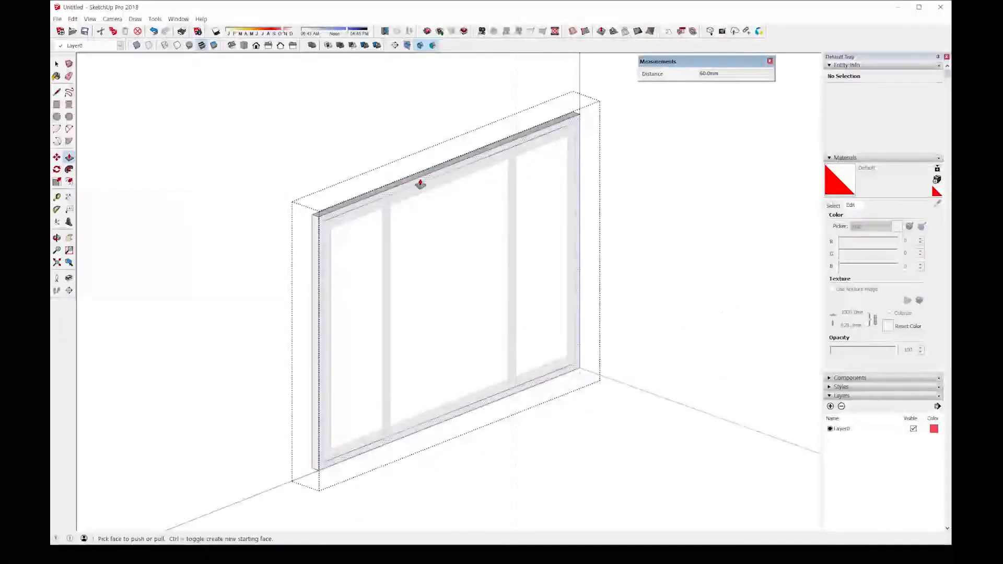
{"action": "left_click", "coordinate": [418, 183]}
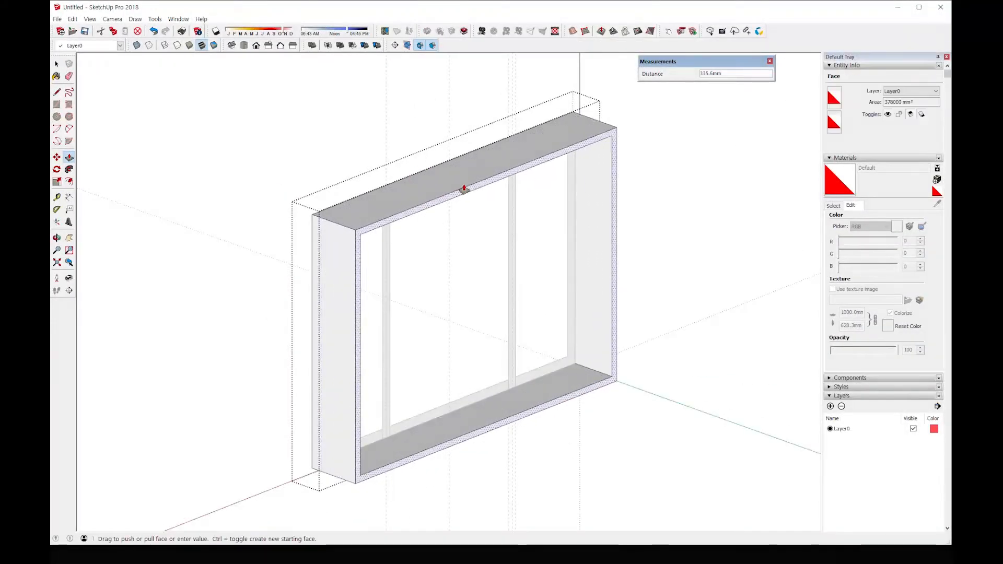
{"action": "type", "text": "60"}
{"action": "key", "text": "Return"}
{"action": "middle_click_drag", "start_coordinate": [330, 245], "coordinate": [491, 273]}
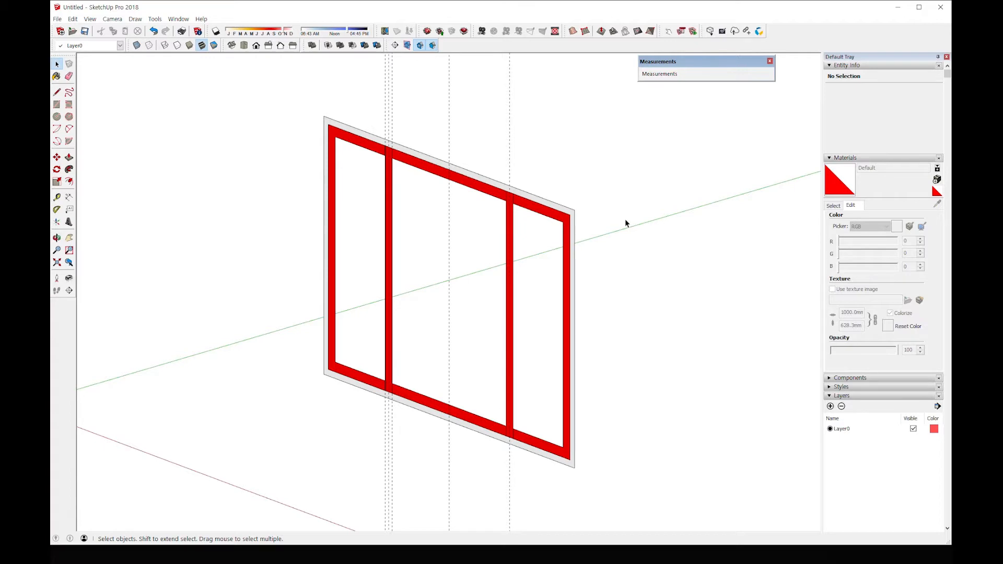
- Inside the outer frame group, extrude the flat frame face toward the front by 120/2 mm
{"action": "double_click", "coordinate": [568, 214]}
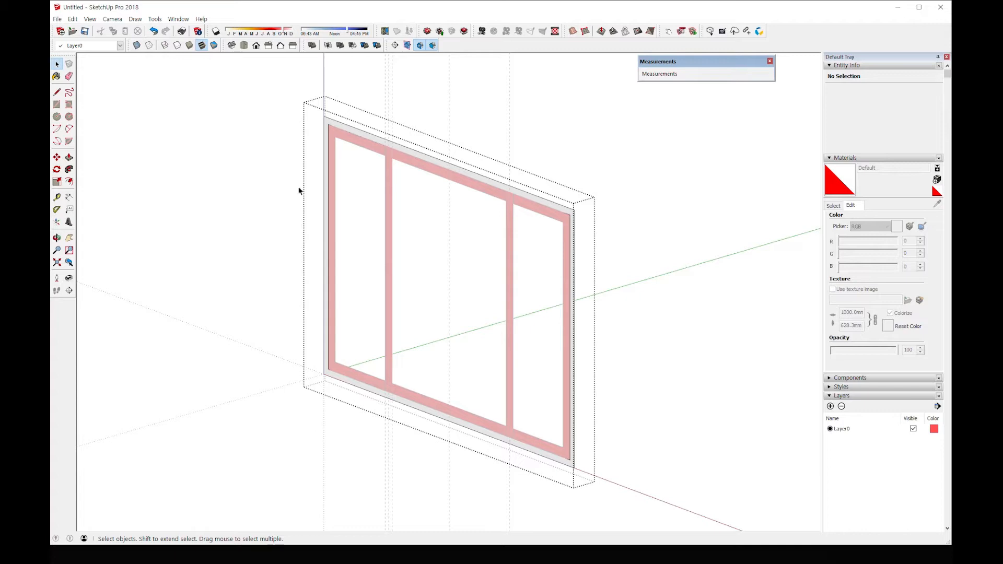
{"action": "left_click", "coordinate": [68, 157]}
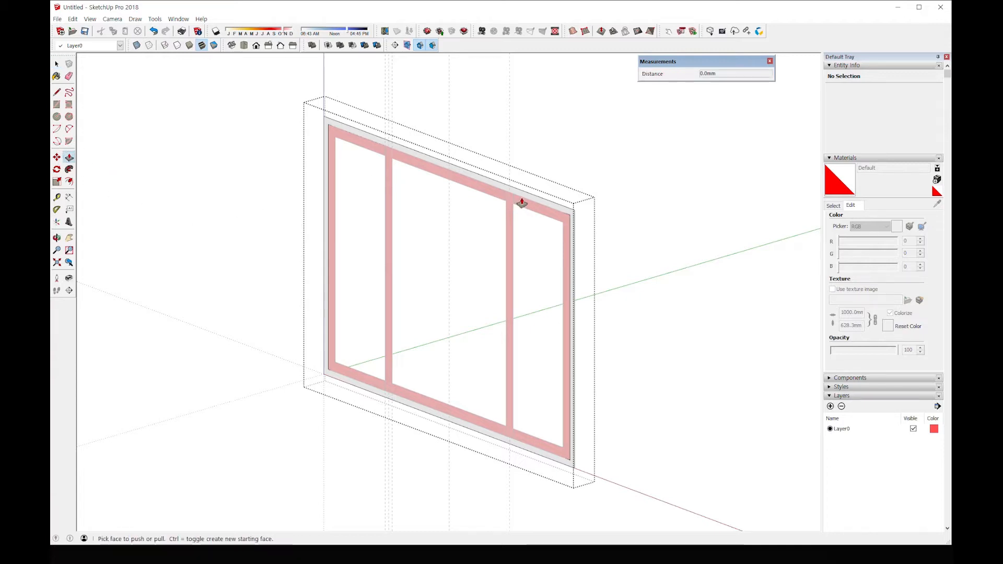
{"action": "left_click_drag", "start_coordinate": [525, 199], "coordinate": [499, 209]}
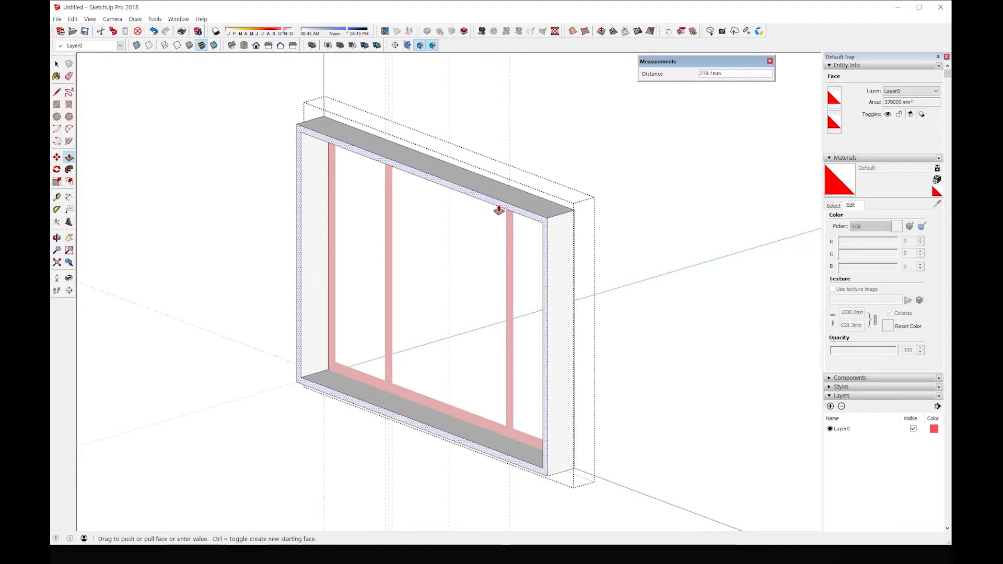
{"action": "type", "text": "120/2"}
{"action": "key", "text": "Return"}
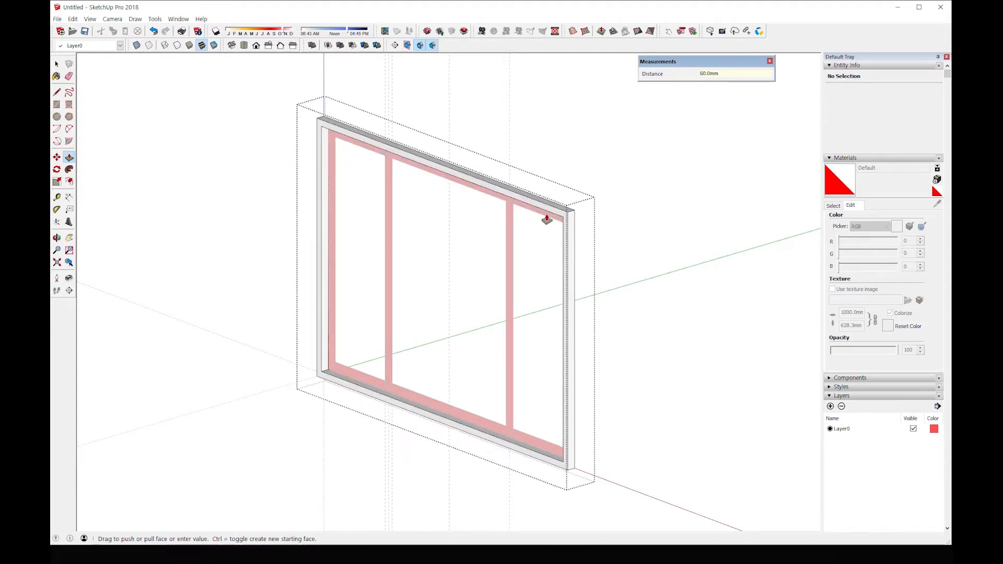
- Extrude the outer frame's rear face backward by 120/2 mm and leave the group
{"action": "middle_click_drag", "start_coordinate": [562, 226], "coordinate": [388, 242]}
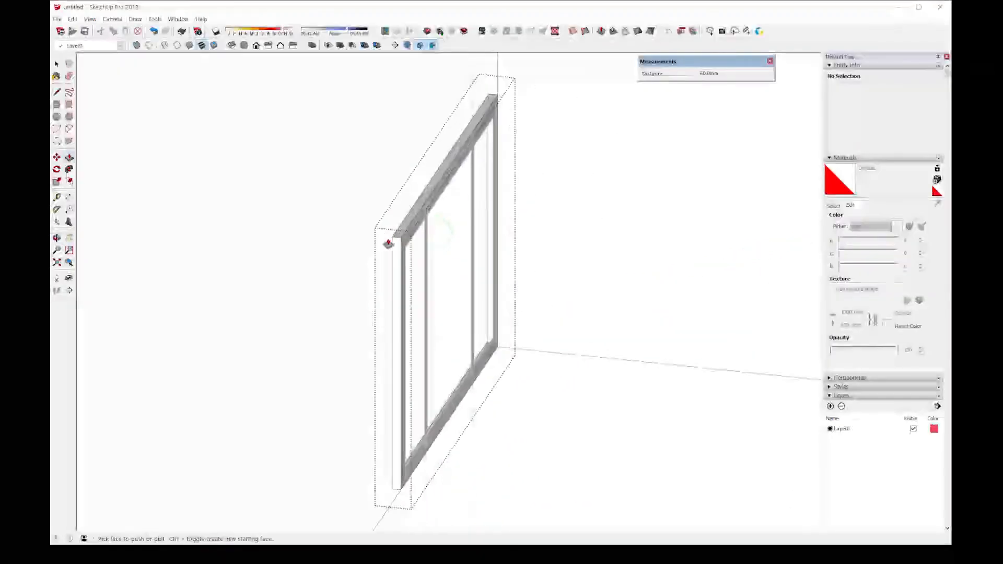
{"action": "left_click", "coordinate": [404, 243]}
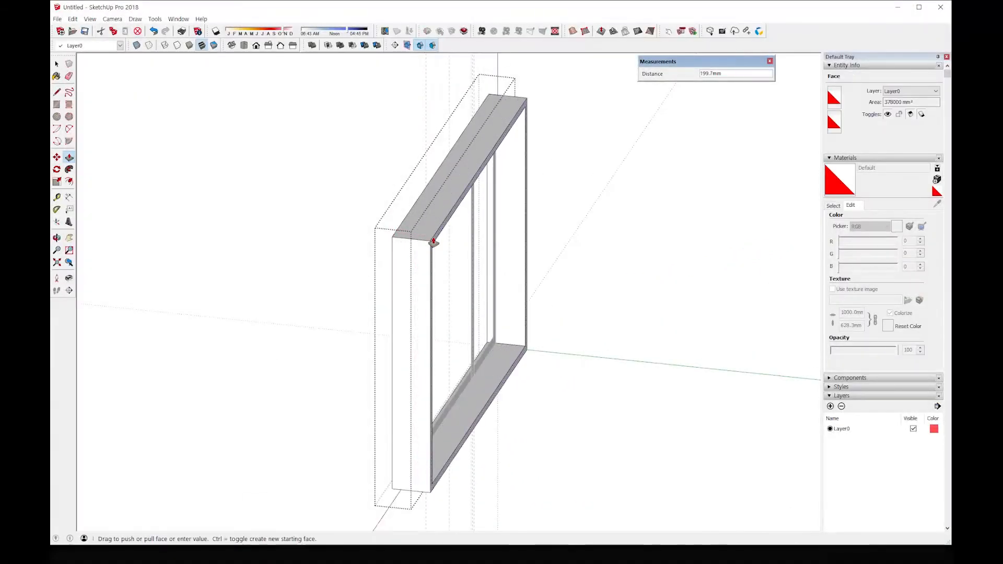
{"action": "type", "text": "120/2"}
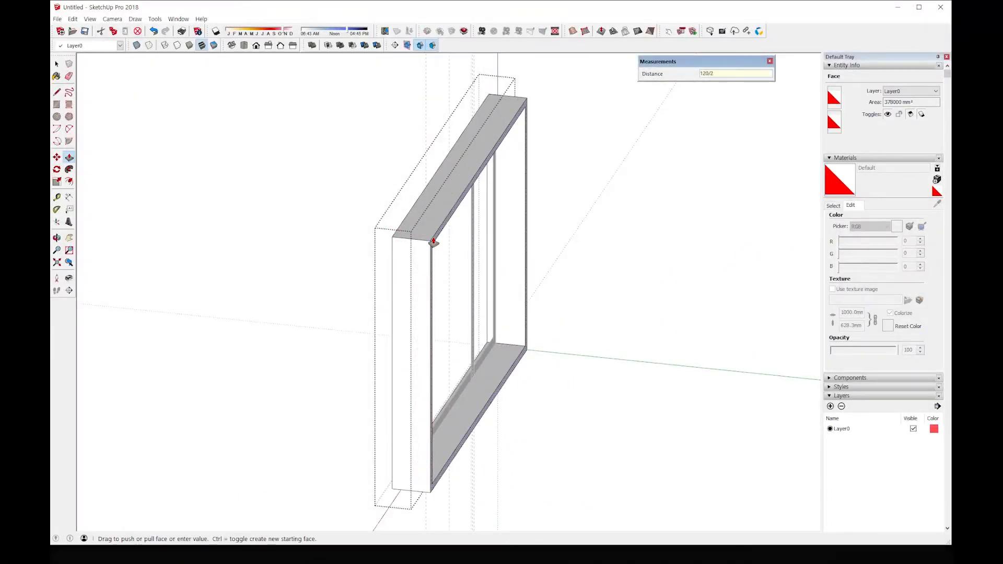
{"action": "key", "text": "Return"}
{"action": "middle_click_drag", "start_coordinate": [397, 256], "coordinate": [582, 276]}
{"action": "key", "text": "space"}
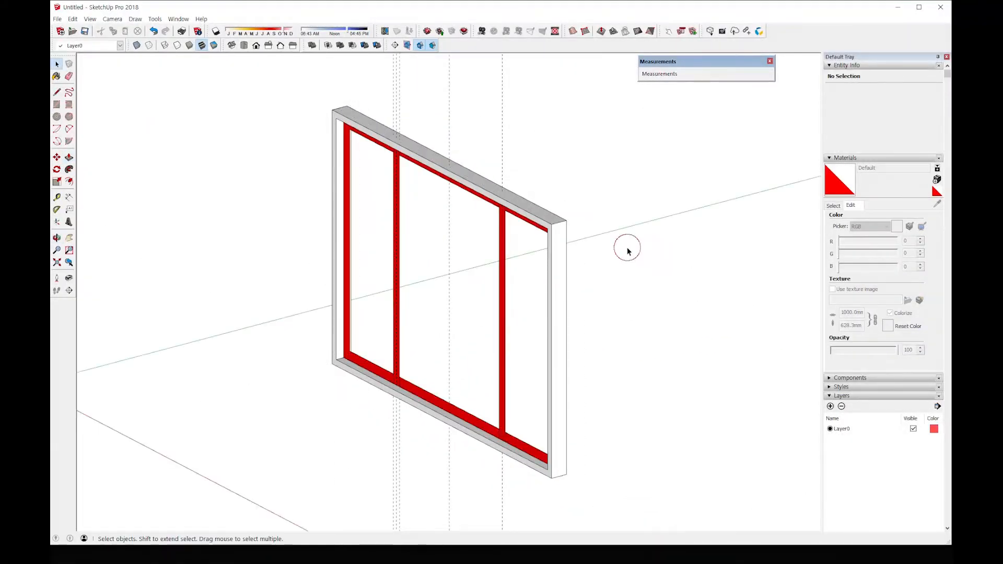
{"action": "middle_click_drag", "start_coordinate": [627, 251], "coordinate": [485, 277]}
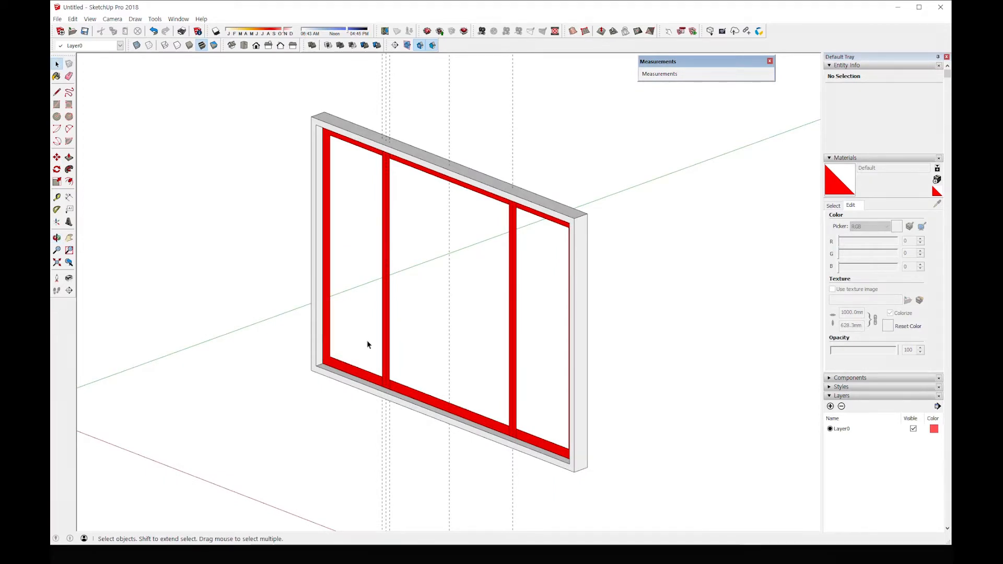
{"action": "middle_click_drag", "start_coordinate": [368, 344], "coordinate": [354, 325]}
{"action": "scroll", "coordinate": [368, 330], "scroll_direction": "up", "scroll_amount": 5}
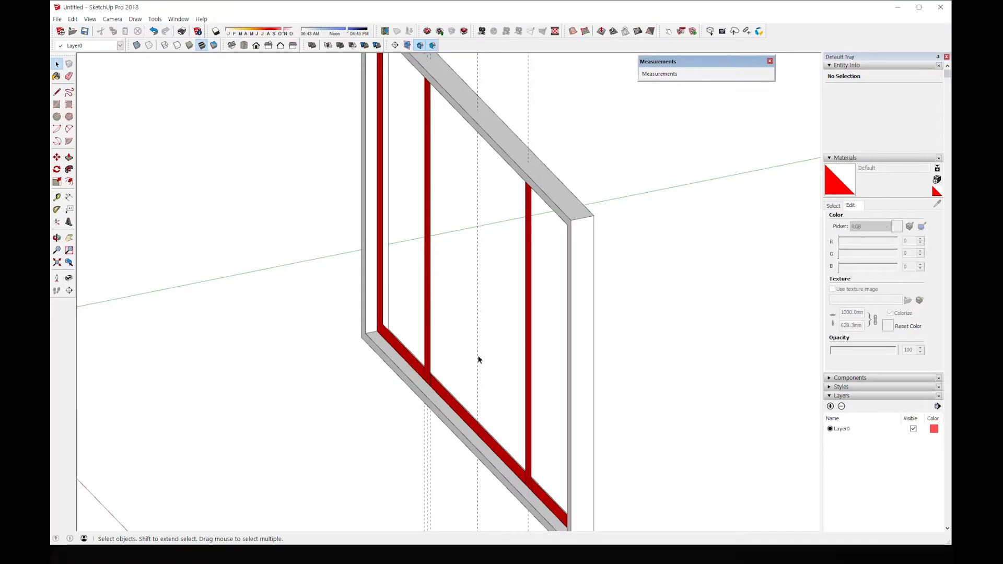
{"action": "scroll", "coordinate": [478, 360], "scroll_direction": "down", "scroll_amount": 2}
{"action": "middle_click_drag", "start_coordinate": [459, 381], "coordinate": [571, 322]}
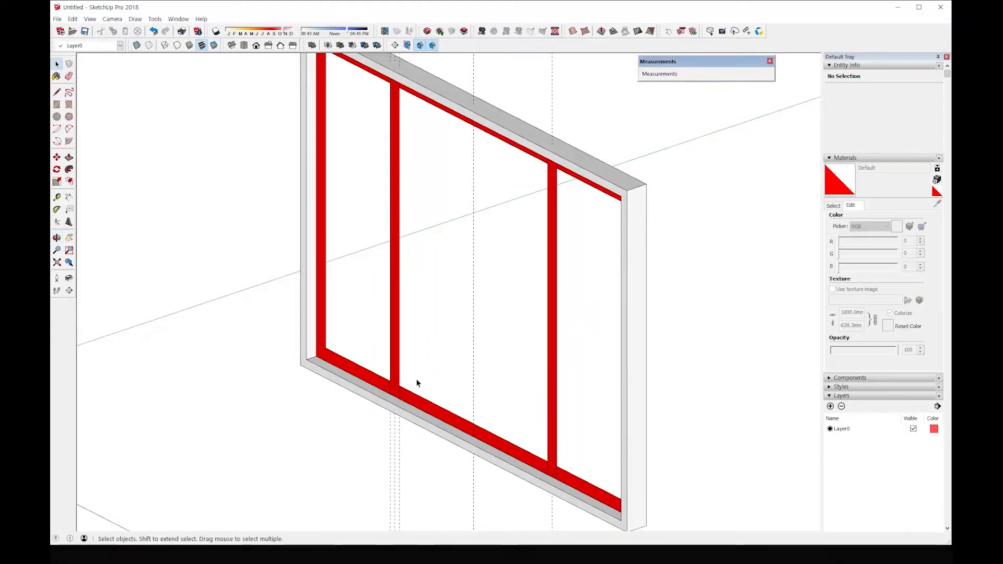
{"action": "middle_click_drag", "start_coordinate": [417, 383], "coordinate": [405, 362]}
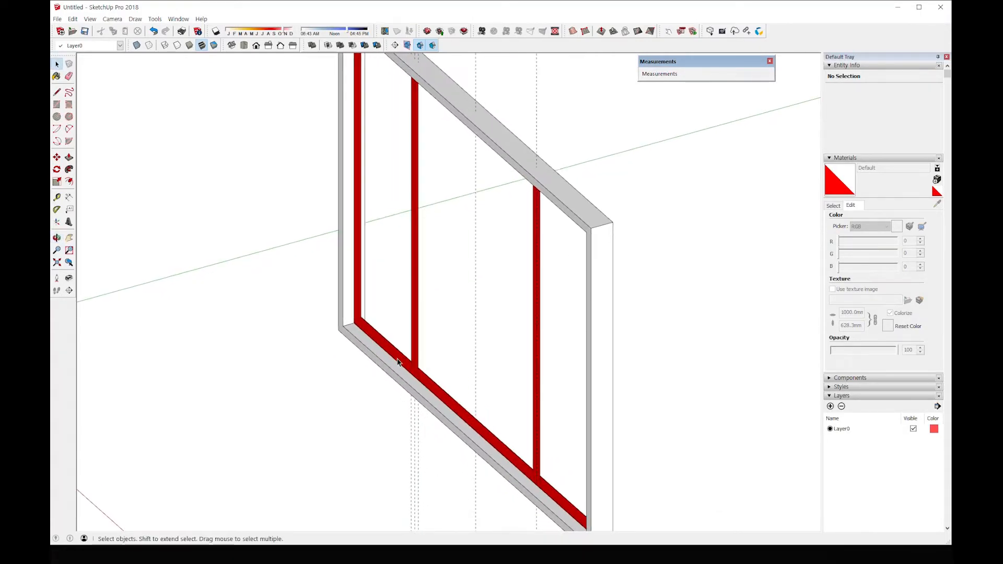
- Extrude the middle sash frame's face 45 mm toward the front of the window
{"action": "left_click", "coordinate": [439, 390]}
{"action": "middle_click_drag", "start_coordinate": [439, 388], "coordinate": [460, 364]}
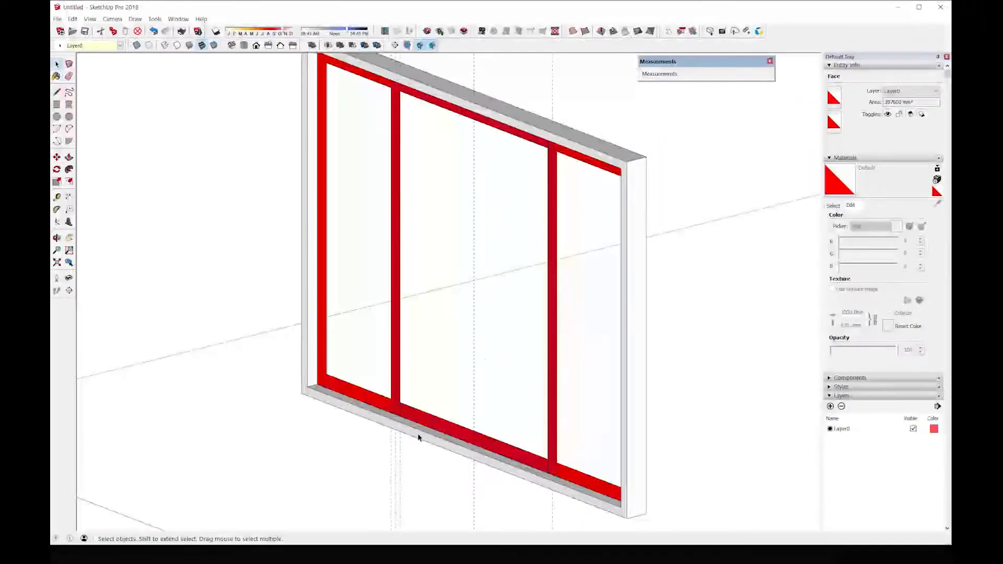
{"action": "left_click", "coordinate": [418, 434]}
{"action": "left_click", "coordinate": [437, 394]}
{"action": "left_click", "coordinate": [414, 417]}
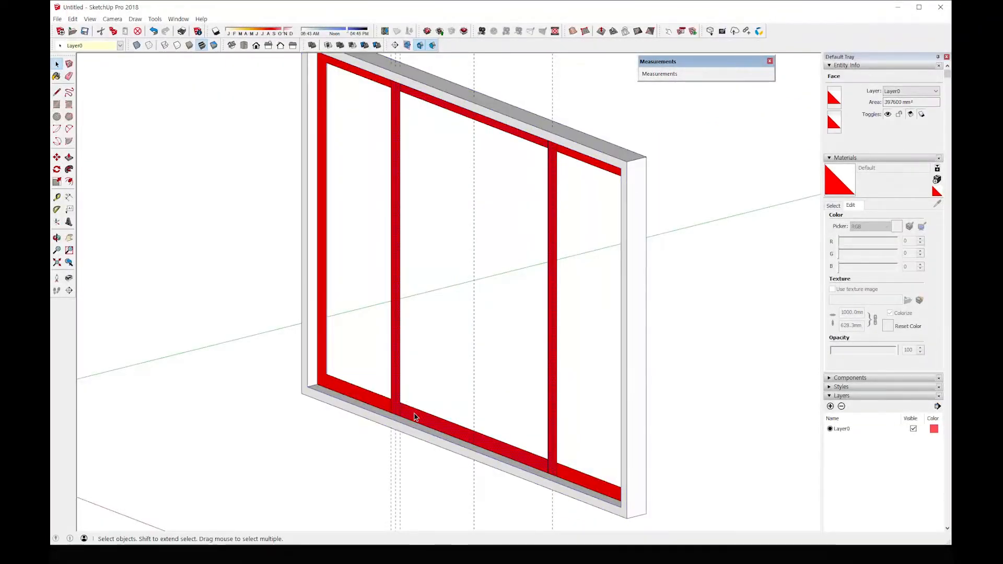
{"action": "double_click", "coordinate": [415, 416]}
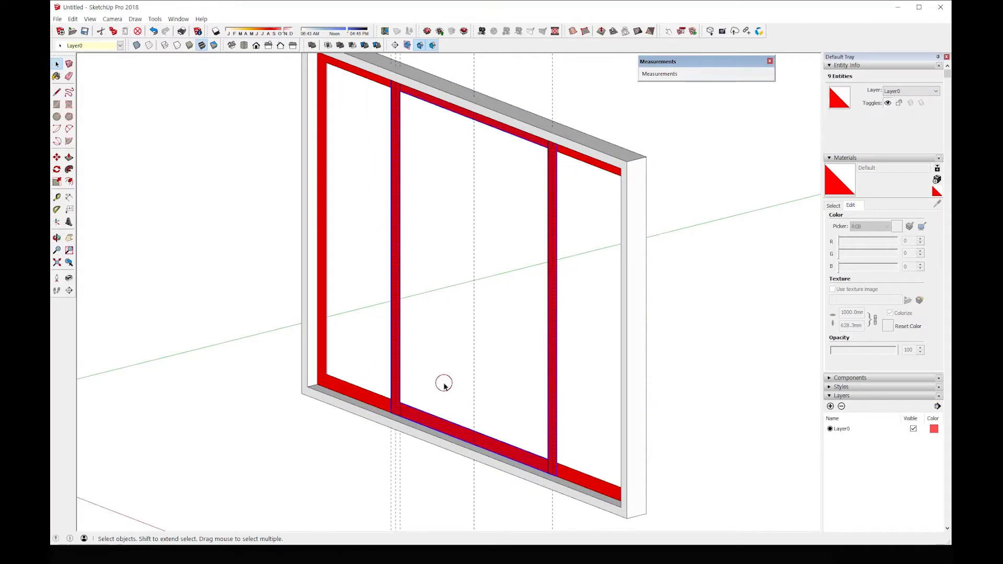
{"action": "double_click", "coordinate": [421, 417]}
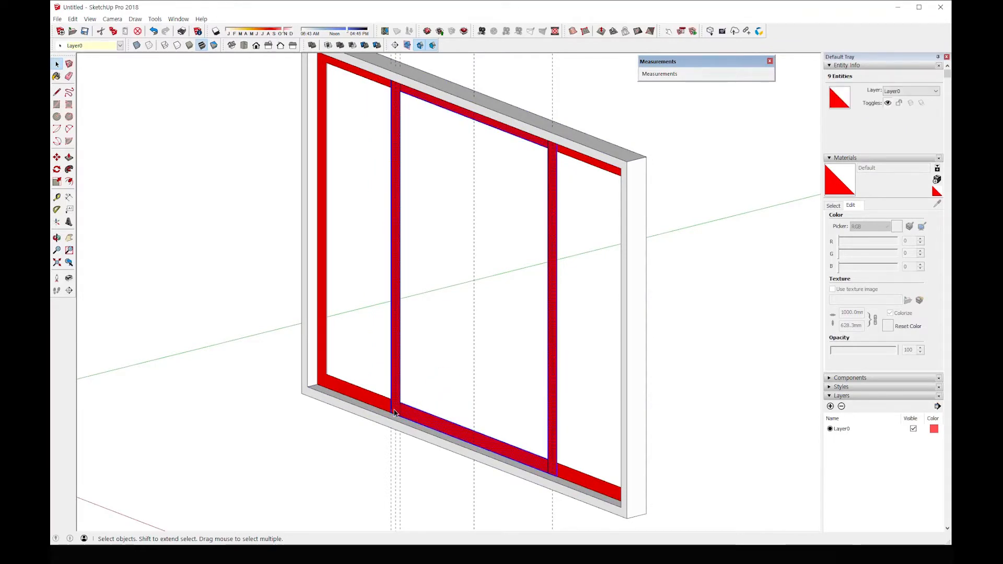
{"action": "left_click", "coordinate": [69, 157]}
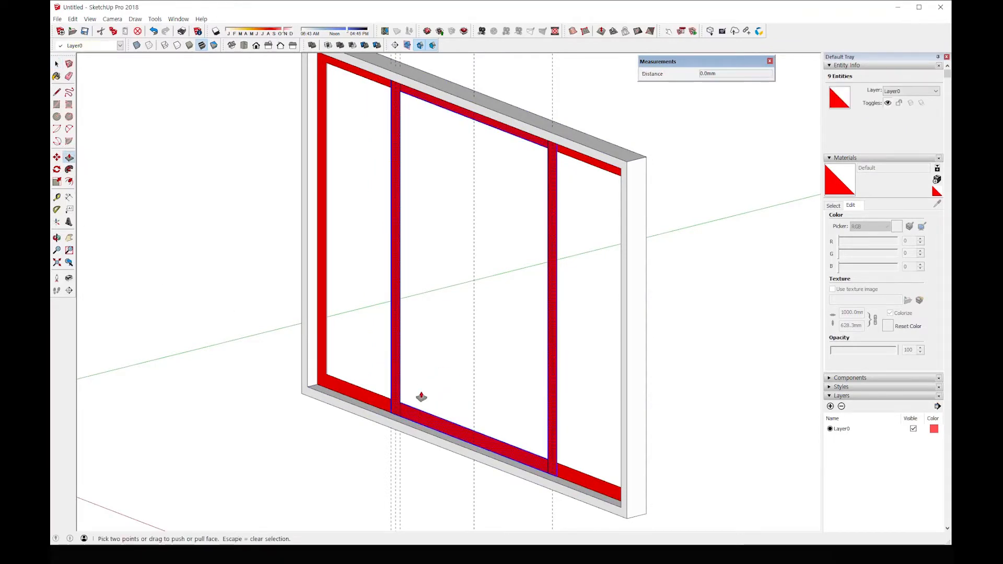
{"action": "left_click", "coordinate": [421, 419]}
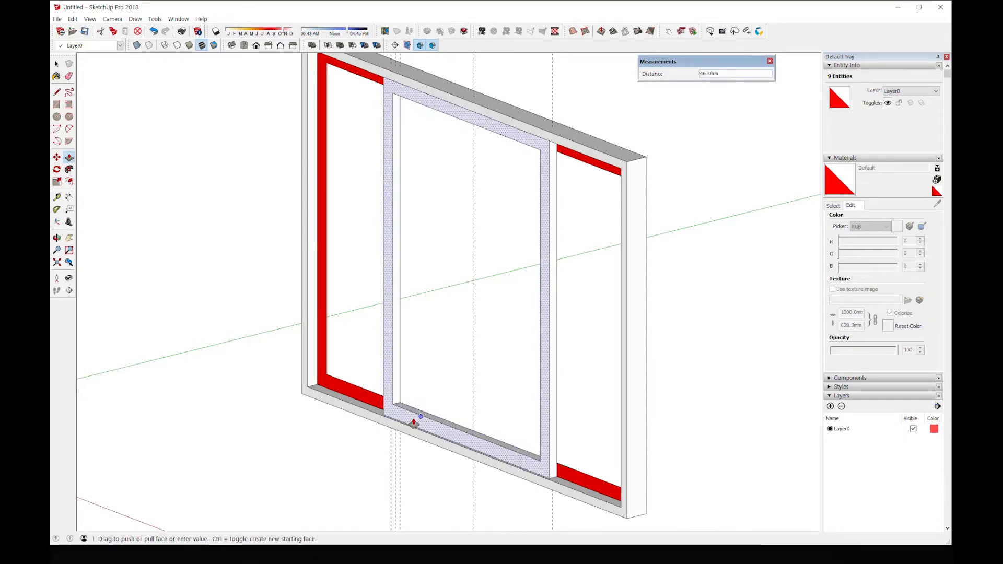
{"action": "key", "text": "Return"}
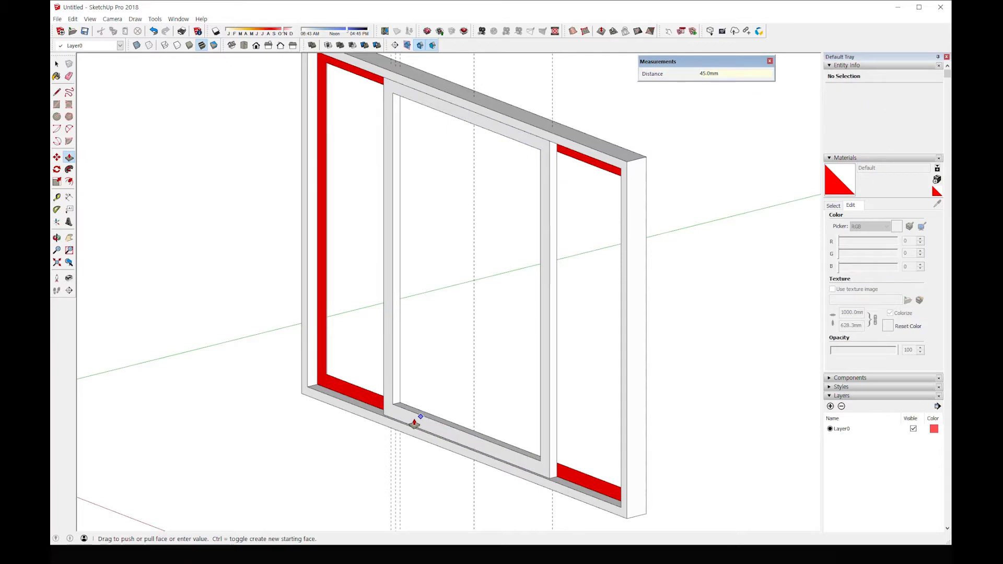
{"action": "middle_click_drag", "start_coordinate": [458, 323], "coordinate": [505, 415]}
{"action": "key", "text": "space"}
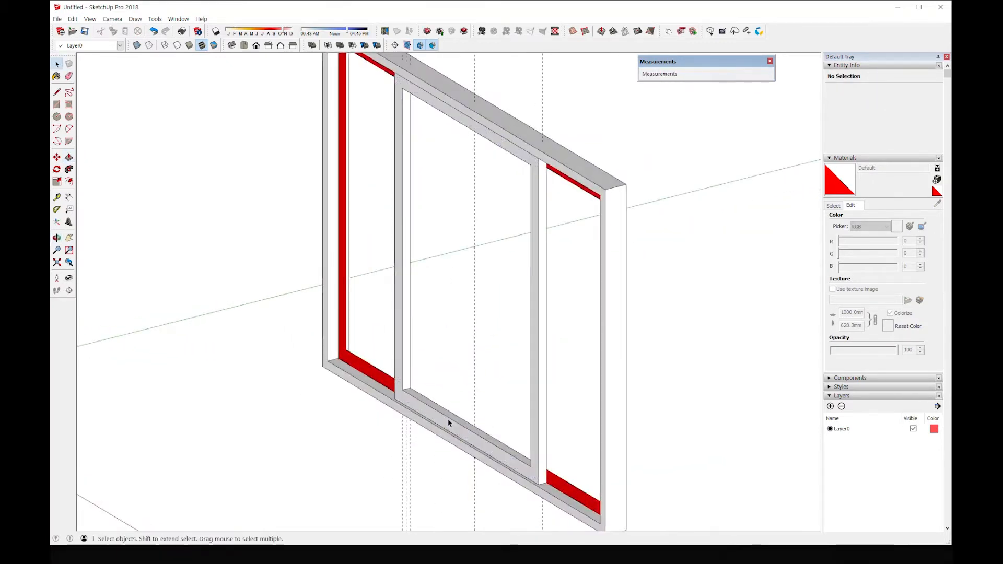
- Select all the connected geometry of the middle sash frame and make it a group
{"action": "triple_click", "coordinate": [449, 421]}
{"action": "right_click", "coordinate": [449, 420]}
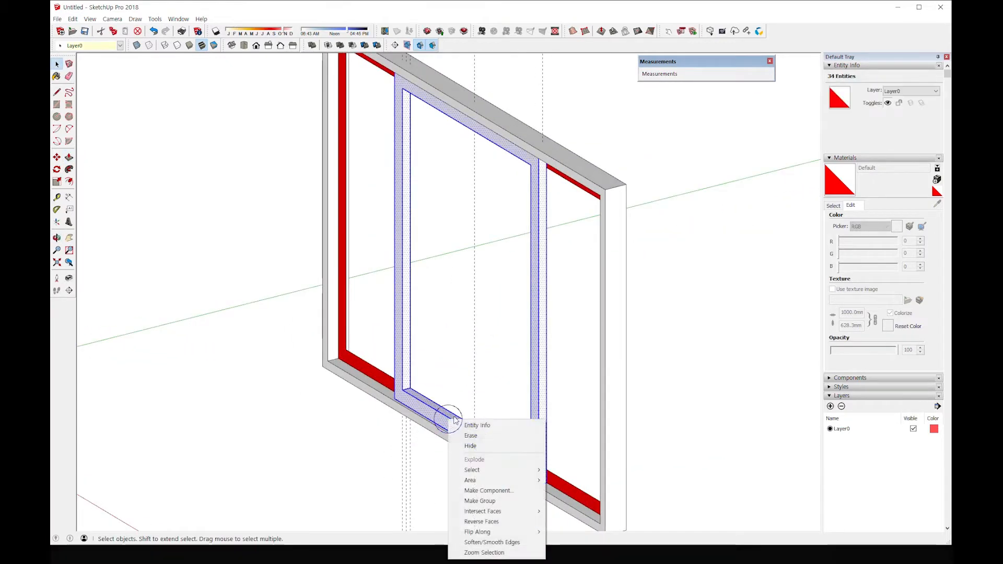
{"action": "left_click", "coordinate": [478, 501]}
- Inside the small side sash component, extrude the frame face 45 mm toward the back of the window and leave the component
{"action": "middle_click_drag", "start_coordinate": [597, 376], "coordinate": [463, 396]}
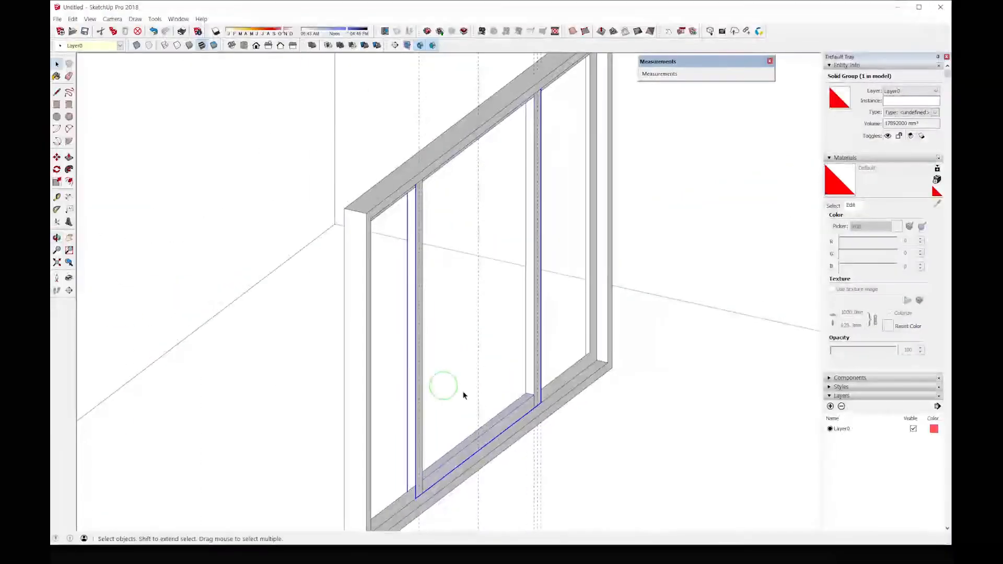
{"action": "left_click", "coordinate": [556, 386]}
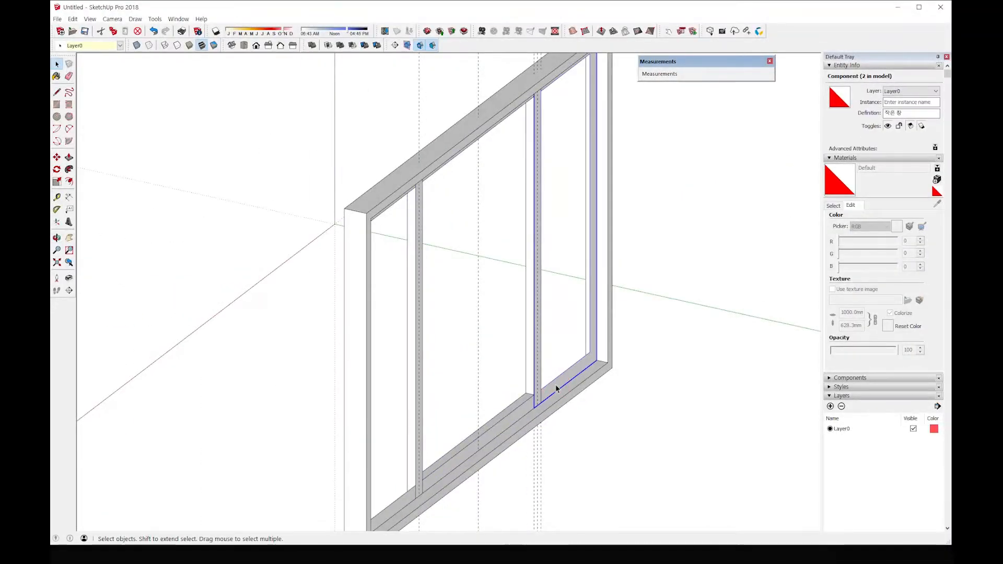
{"action": "double_click", "coordinate": [556, 386]}
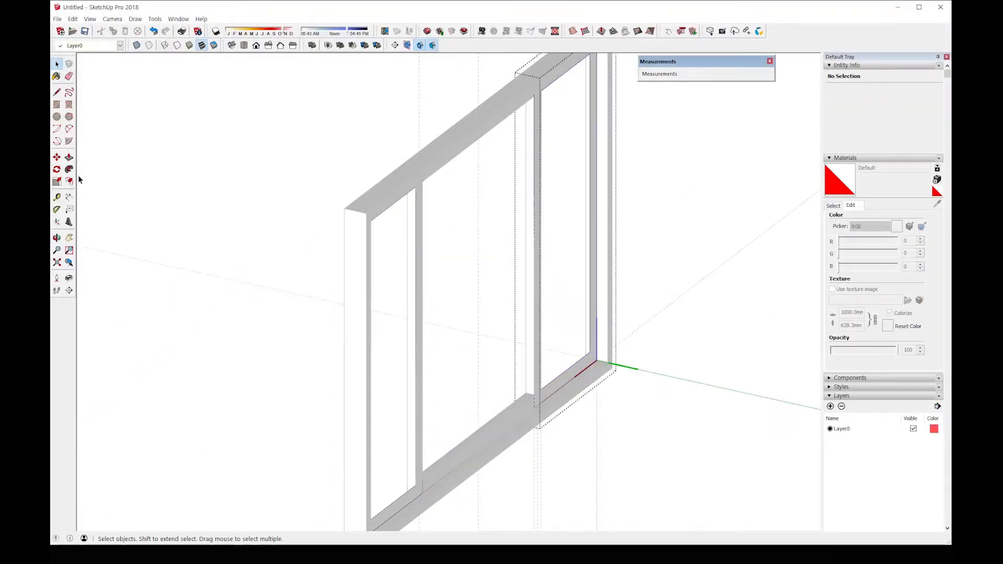
{"action": "left_click", "coordinate": [68, 156]}
{"action": "left_click", "coordinate": [577, 379]}
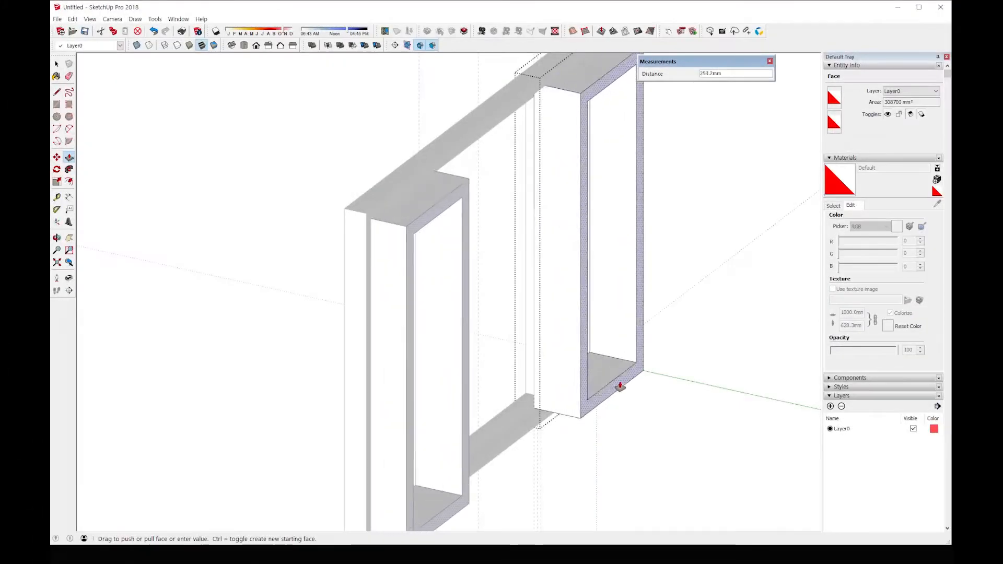
{"action": "left_click_drag", "start_coordinate": [622, 390], "coordinate": [605, 389]}
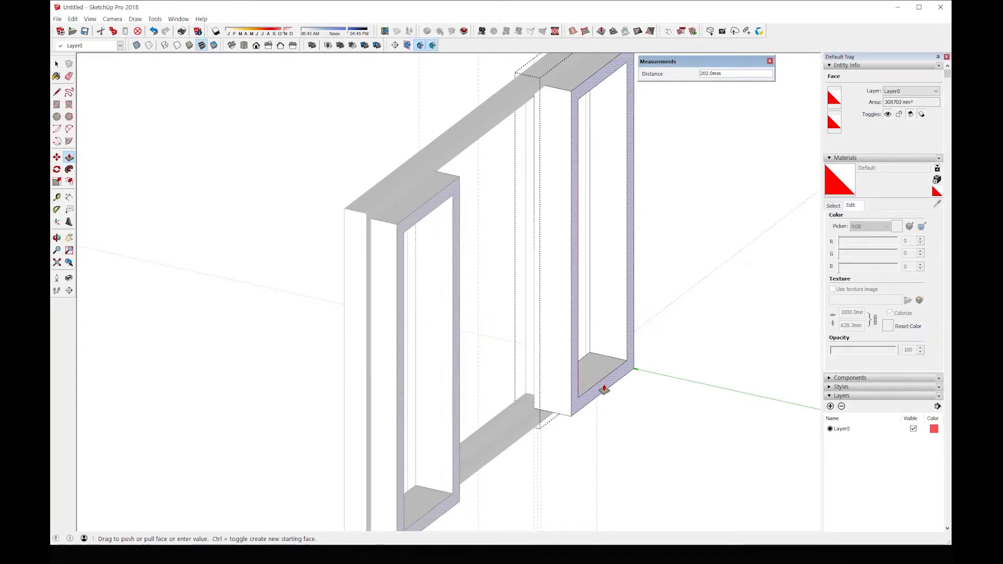
{"action": "scroll", "coordinate": [604, 390], "scroll_direction": "down", "scroll_amount": 3}
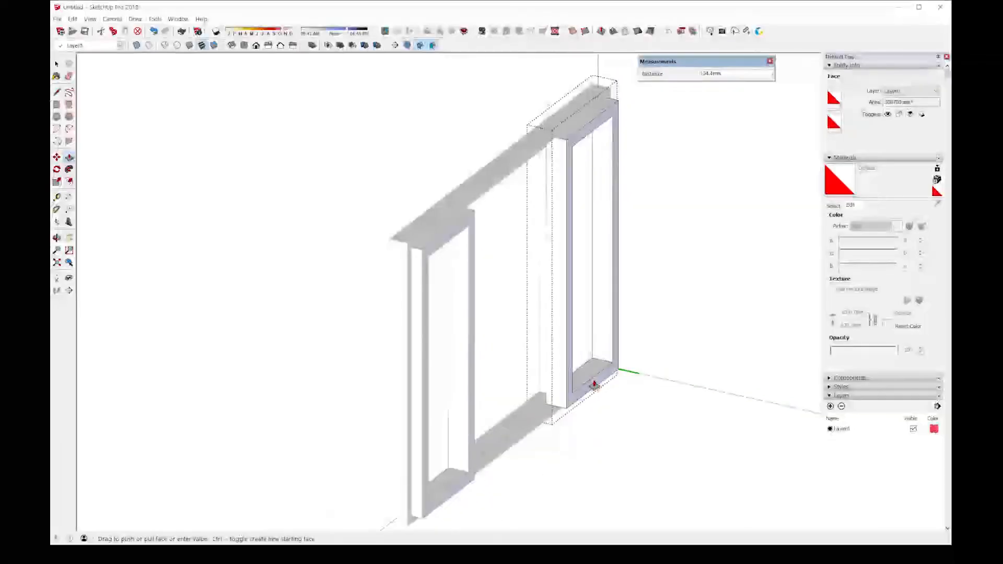
{"action": "left_click_drag", "start_coordinate": [600, 385], "coordinate": [602, 386]}
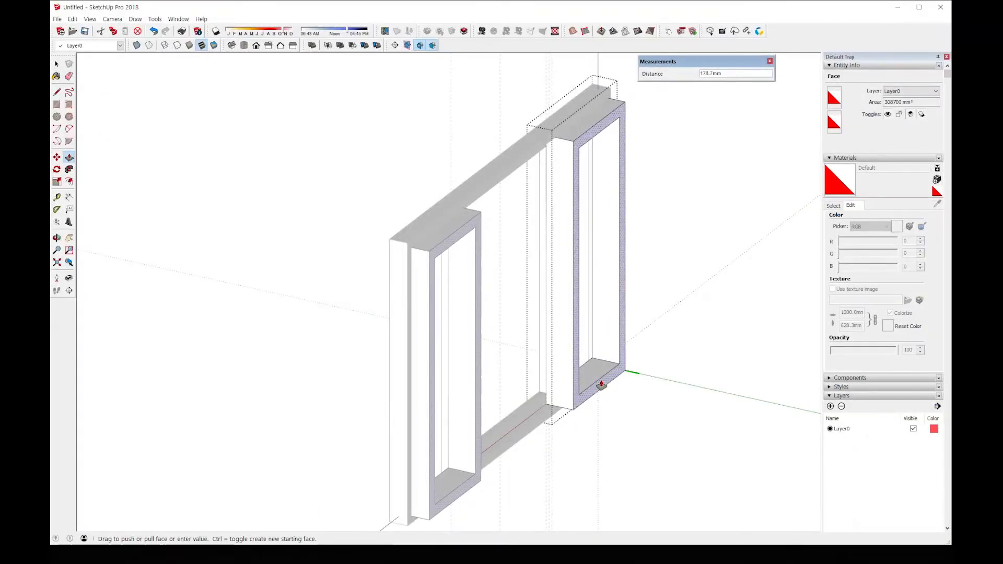
{"action": "key", "text": "Return"}
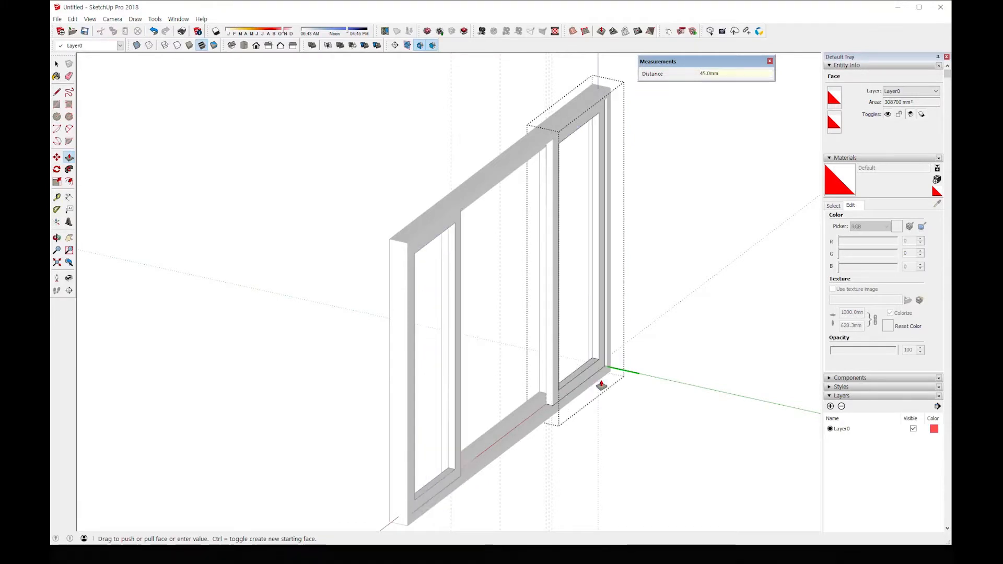
{"action": "key", "text": "space"}
- Collapse the Entity Info and Materials sections and expand the Components section to show the in-model components
{"action": "middle_click_drag", "start_coordinate": [501, 432], "coordinate": [565, 386]}
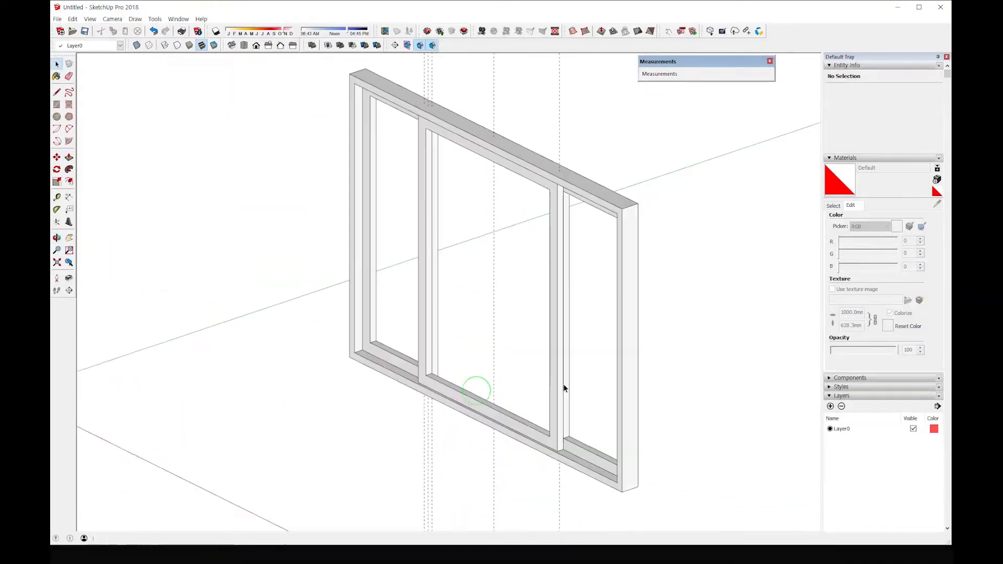
{"action": "middle_click_drag", "start_coordinate": [558, 425], "coordinate": [460, 468]}
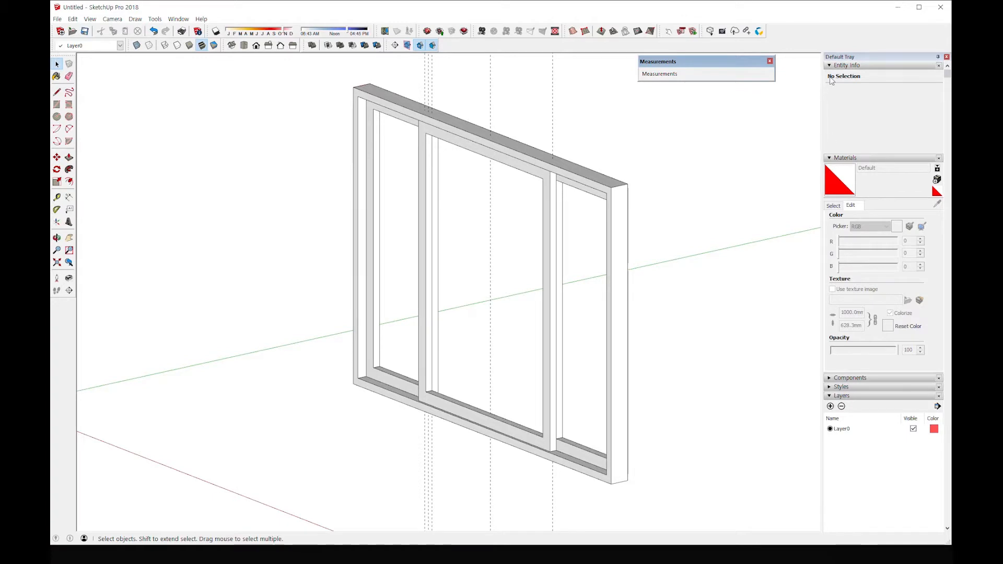
{"action": "left_click", "coordinate": [847, 65]}
{"action": "left_click", "coordinate": [845, 74]}
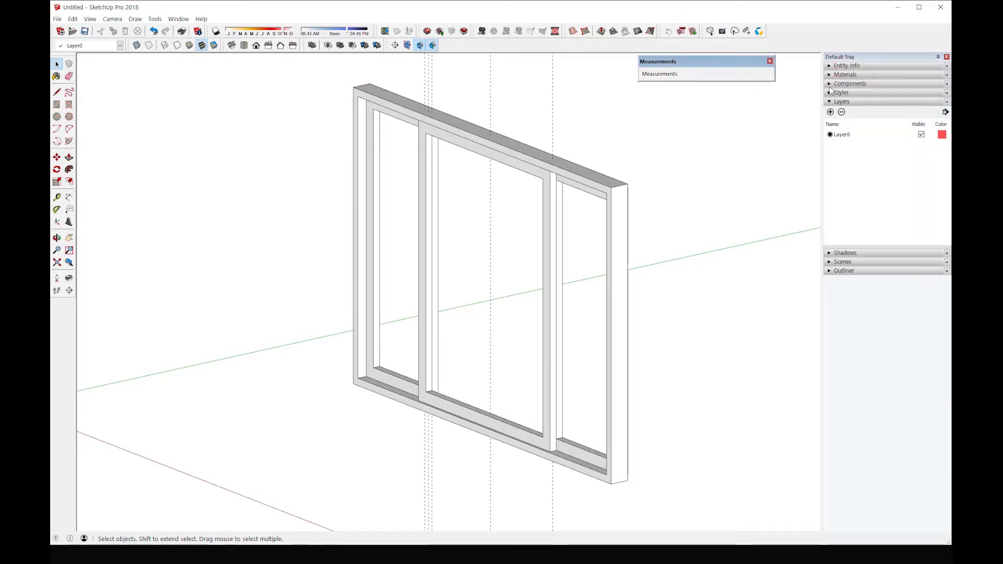
{"action": "left_click", "coordinate": [851, 84]}
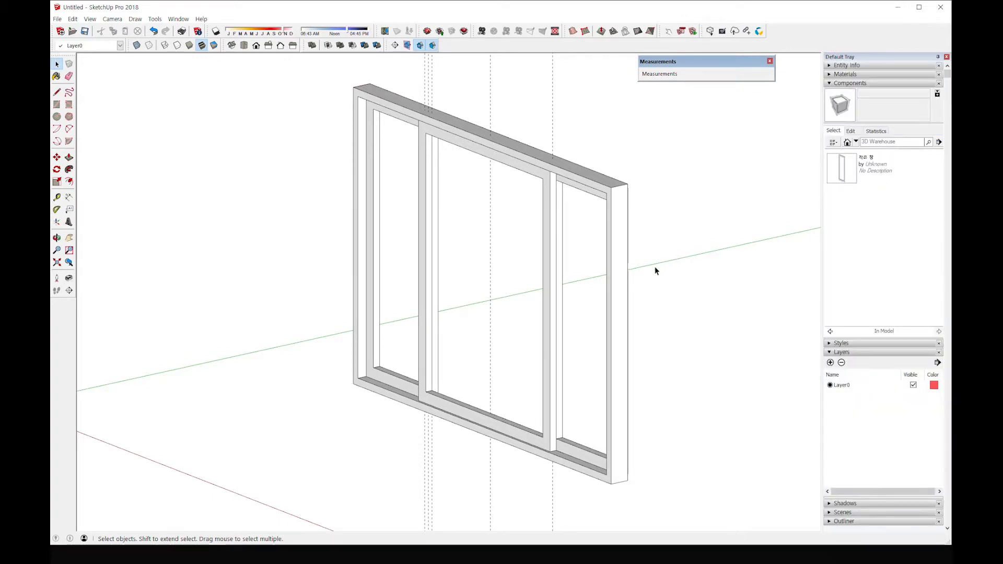
- Draw a rectangle for the glass across the middle sash's inner opening, between its opposite front corners
{"action": "middle_click_drag", "start_coordinate": [656, 268], "coordinate": [336, 332]}
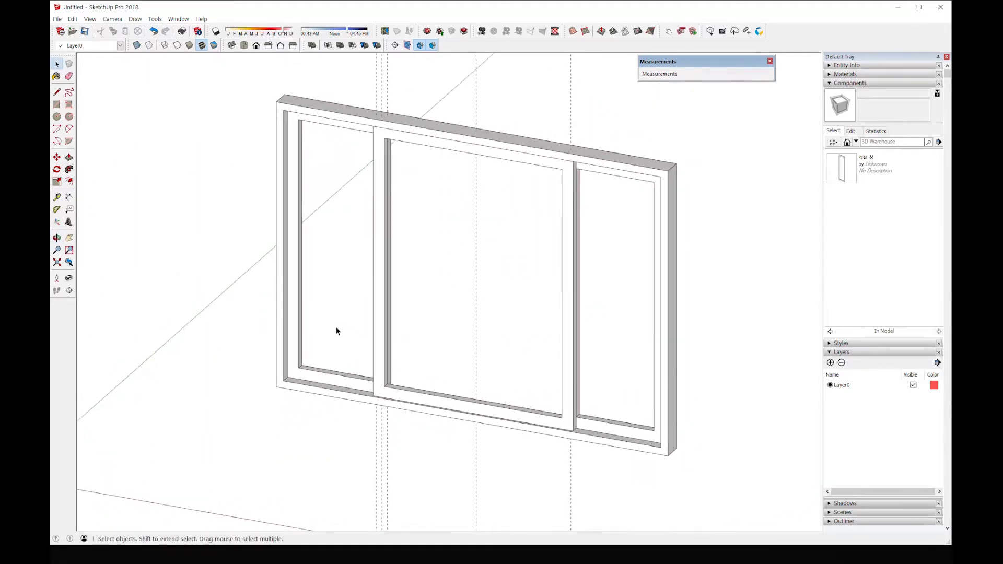
{"action": "left_click", "coordinate": [57, 104]}
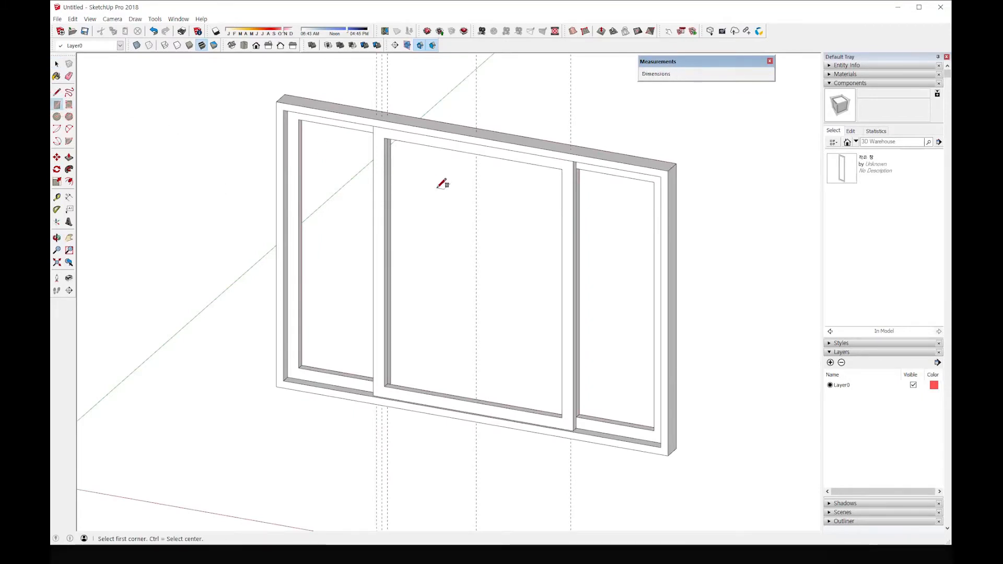
{"action": "left_click", "coordinate": [385, 137]}
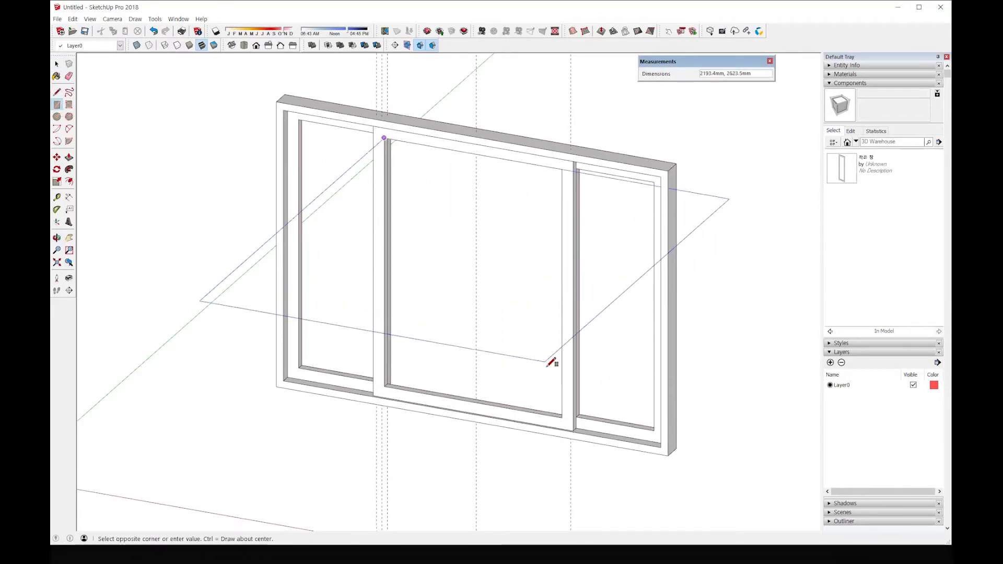
{"action": "left_click", "coordinate": [563, 416]}
{"action": "middle_click_drag", "start_coordinate": [502, 336], "coordinate": [481, 358]}
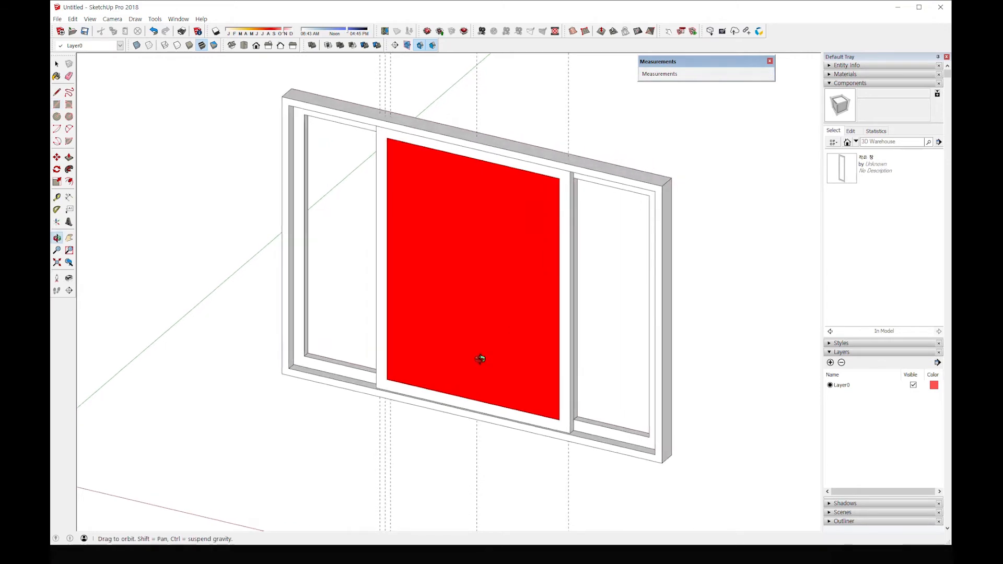
- Make the middle glass rectangle's face and edges a group
{"action": "key", "text": "space"}
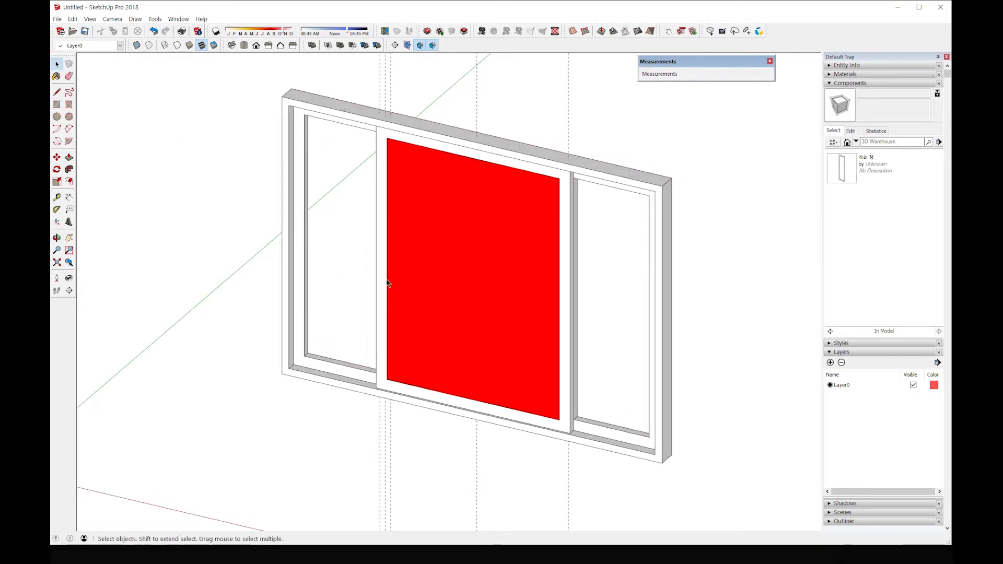
{"action": "left_click", "coordinate": [415, 302]}
{"action": "right_click", "coordinate": [415, 302]}
{"action": "left_click", "coordinate": [447, 381]}
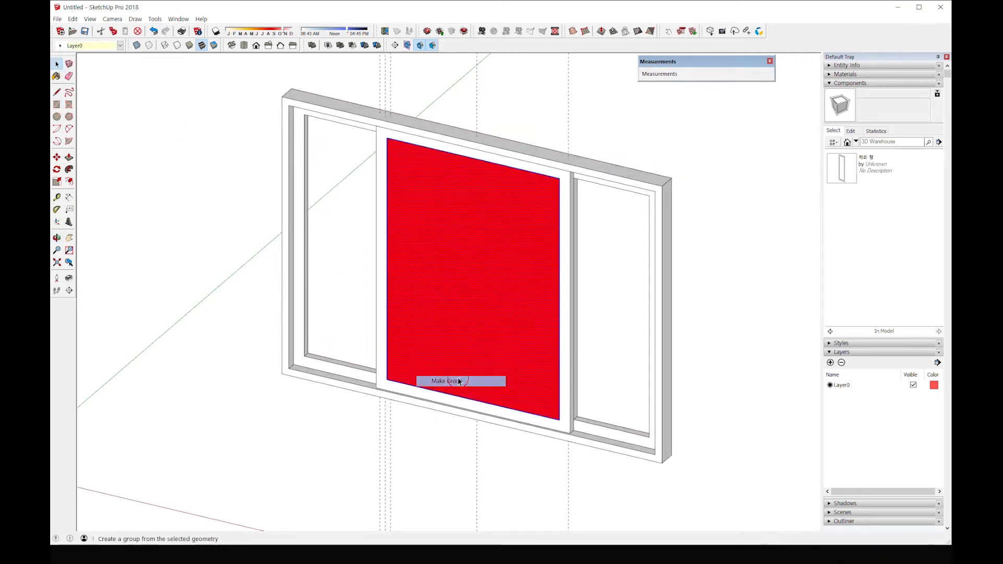
- Move the middle glass group back 22.5 mm to the midpoint of the sash frame's depth
{"action": "scroll", "coordinate": [393, 394], "scroll_direction": "up", "scroll_amount": 3}
{"action": "key", "text": "m"}
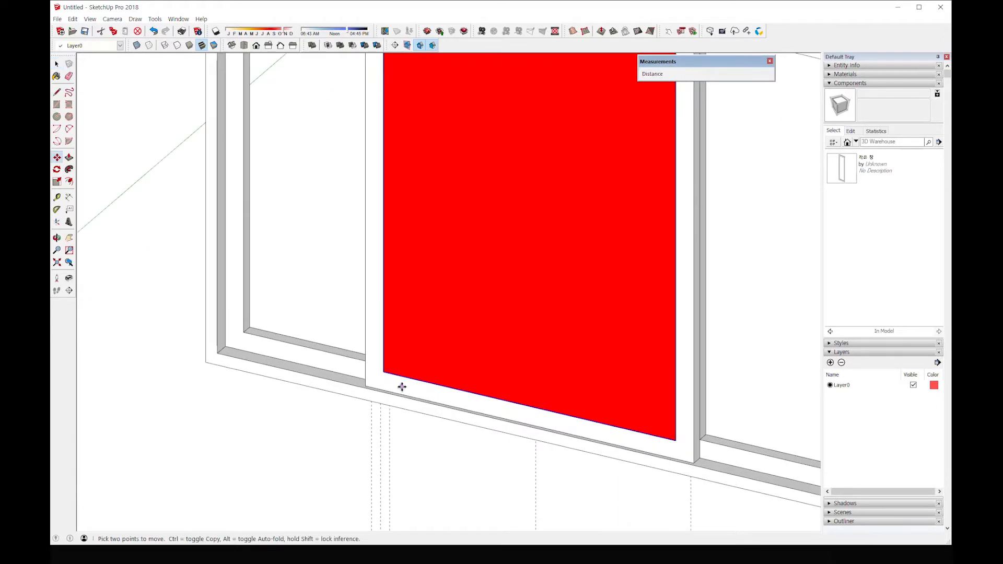
{"action": "left_click", "coordinate": [384, 372]}
{"action": "scroll", "coordinate": [400, 365], "scroll_direction": "up", "scroll_amount": 3}
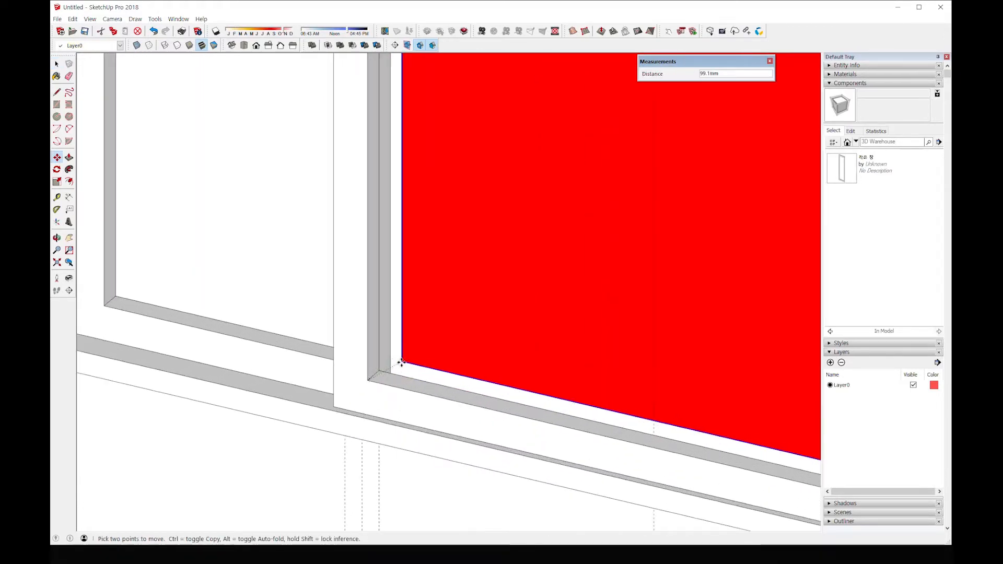
{"action": "scroll", "coordinate": [375, 374], "scroll_direction": "up", "scroll_amount": 3}
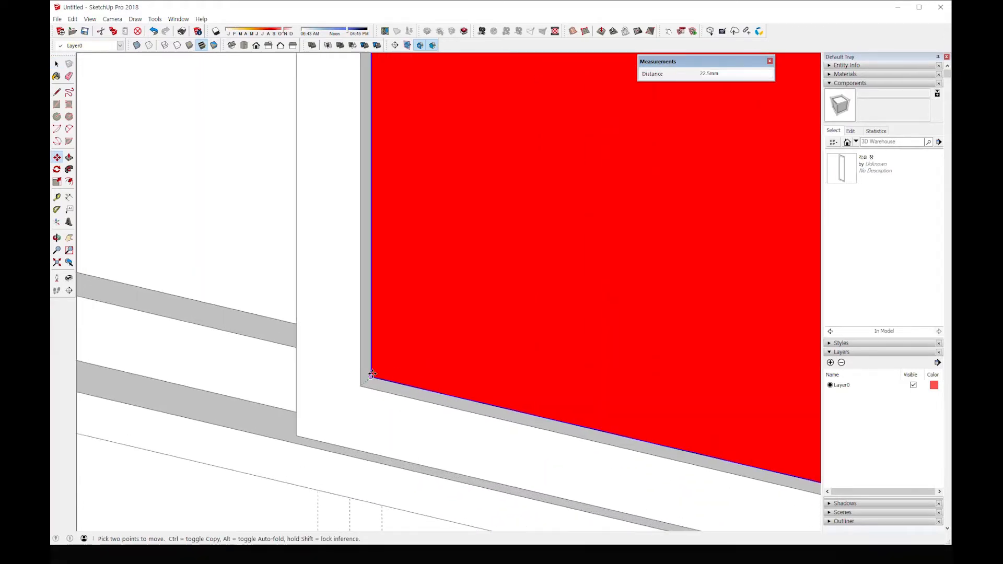
{"action": "left_click", "coordinate": [399, 360]}
- Inside the middle glass group, extrude the face toward the front by 18/2 mm
{"action": "scroll", "coordinate": [399, 360], "scroll_direction": "down", "scroll_amount": 5}
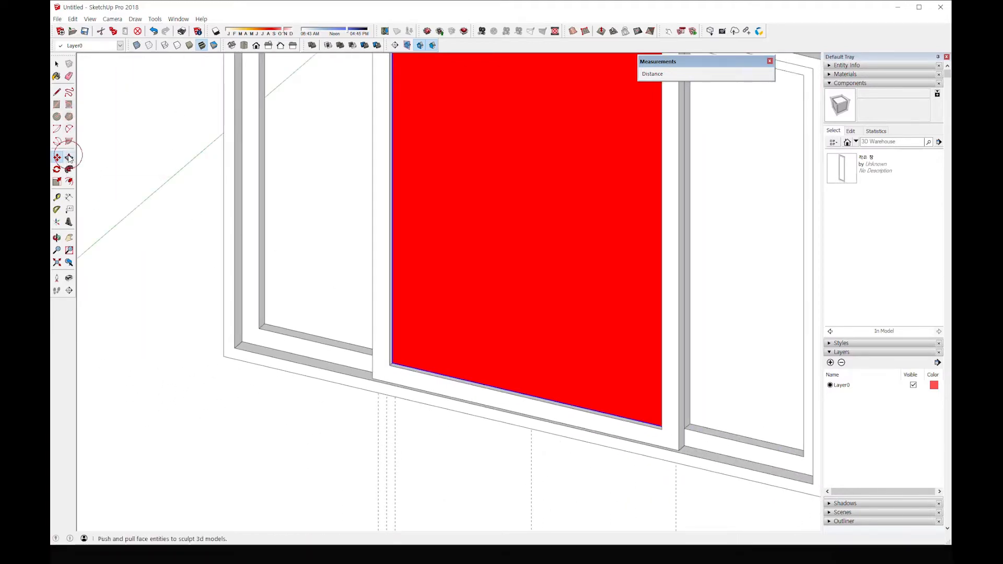
{"action": "left_click", "coordinate": [57, 64]}
{"action": "double_click", "coordinate": [478, 255]}
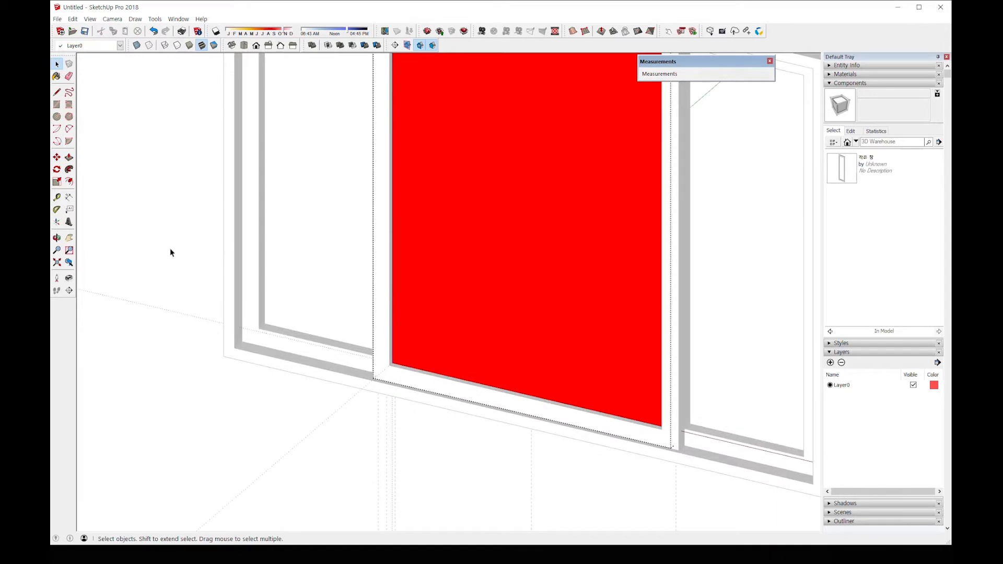
{"action": "left_click", "coordinate": [69, 158]}
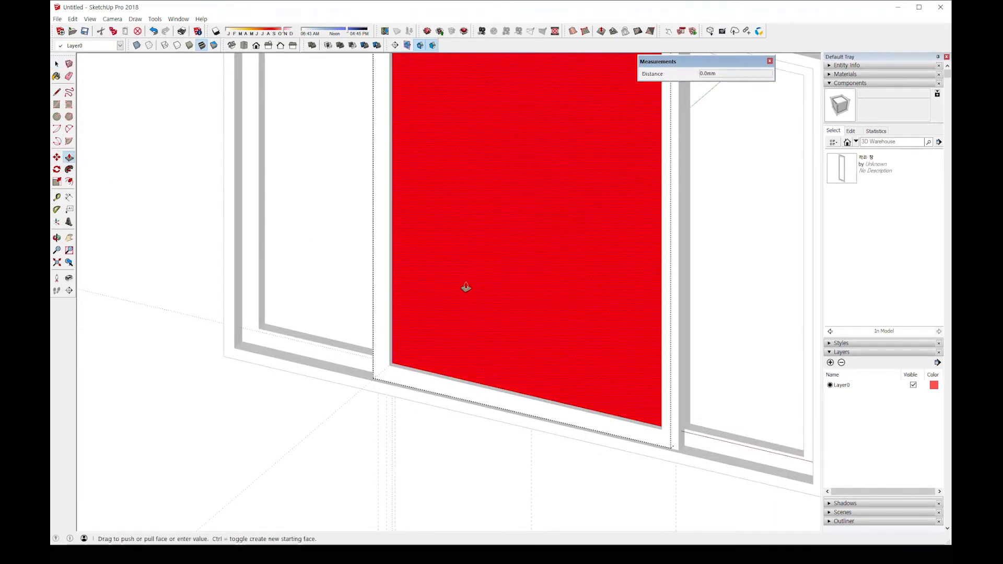
{"action": "left_click_drag", "start_coordinate": [465, 287], "coordinate": [451, 297]}
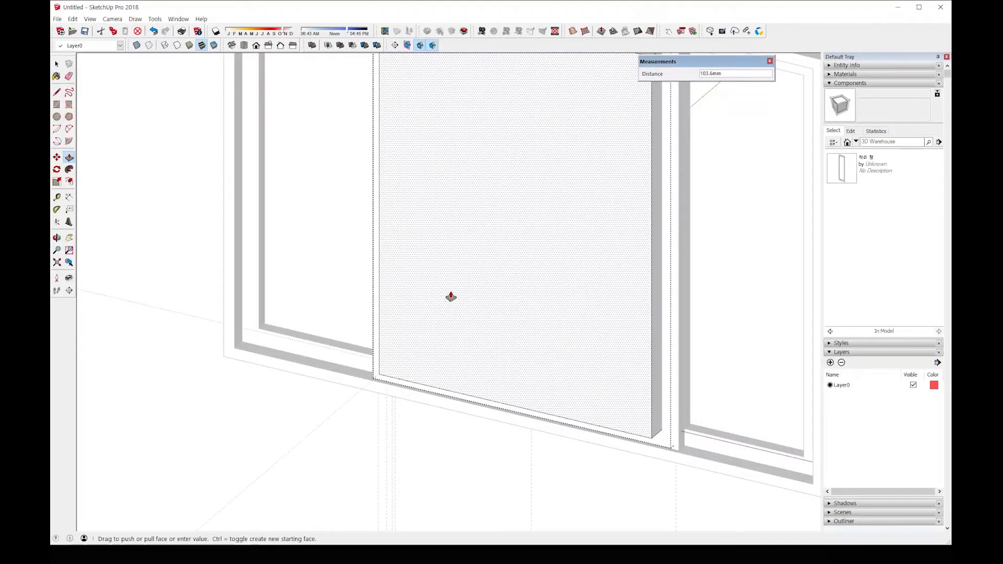
{"action": "type", "text": "18/2"}
{"action": "key", "text": "Return"}
- Extrude the middle glass's rear face backward by 18/2 mm and leave the group
{"action": "middle_click_drag", "start_coordinate": [450, 295], "coordinate": [537, 358]}
{"action": "left_click_drag", "start_coordinate": [537, 359], "coordinate": [587, 350]}
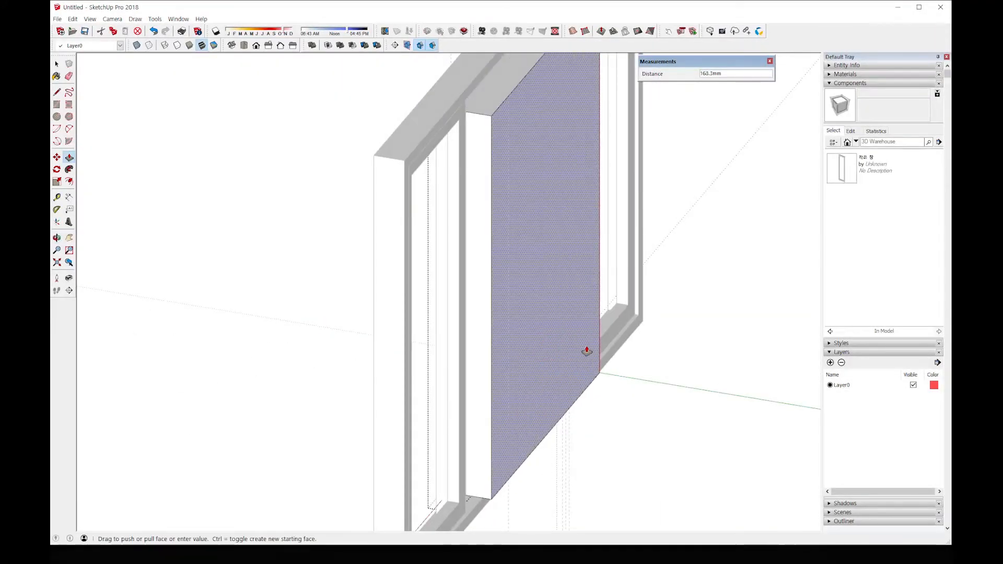
{"action": "type", "text": "18/2"}
{"action": "key", "text": "Return"}
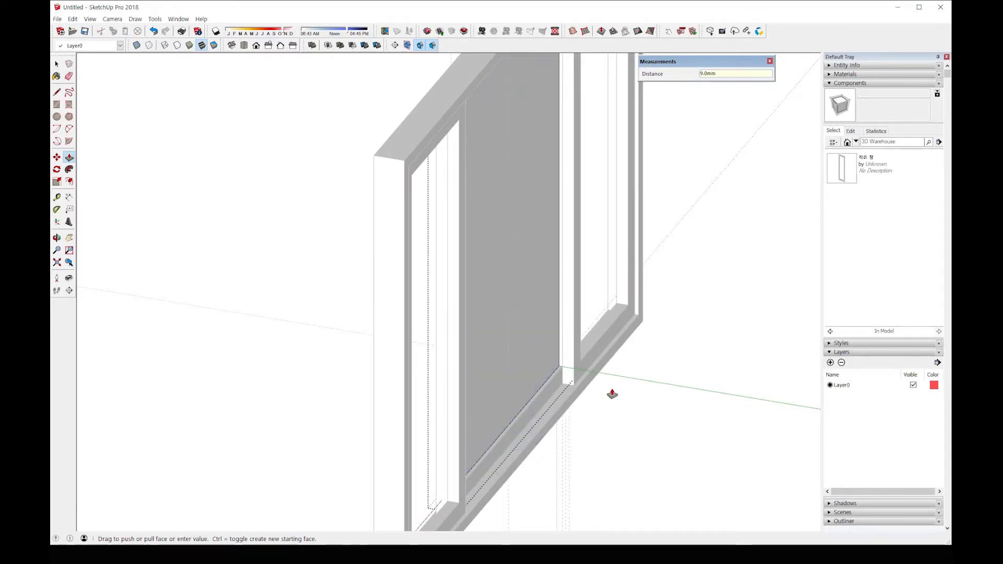
{"action": "mouse_move", "coordinate": [609, 394]}
{"action": "middle_mouse_down"}
{"action": "mouse_move", "coordinate": [534, 396]}
{"action": "mouse_move", "coordinate": [683, 408]}
{"action": "mouse_move", "coordinate": [485, 398]}
{"action": "middle_mouse_up"}
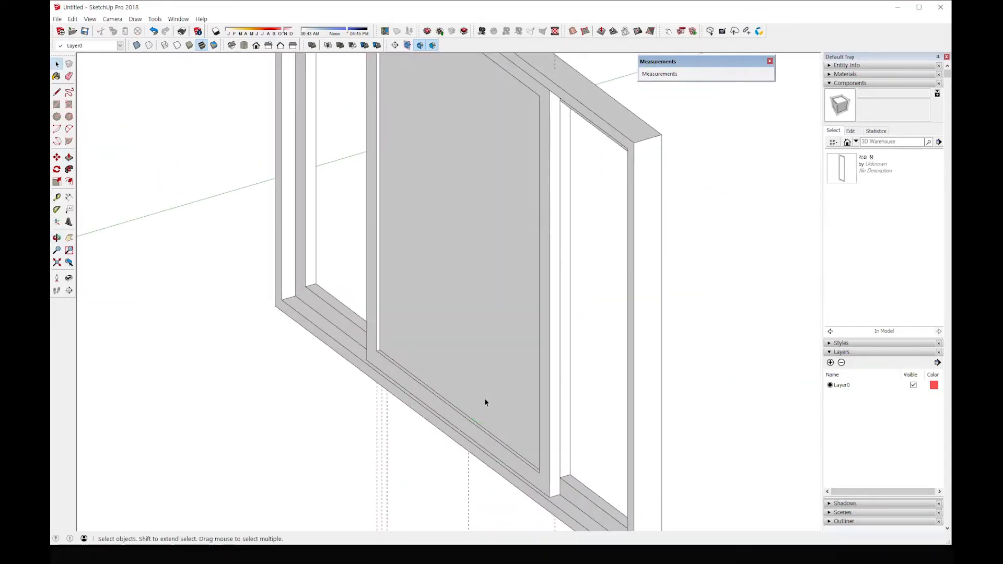
{"action": "scroll", "coordinate": [466, 379], "scroll_direction": "down", "scroll_amount": 10}
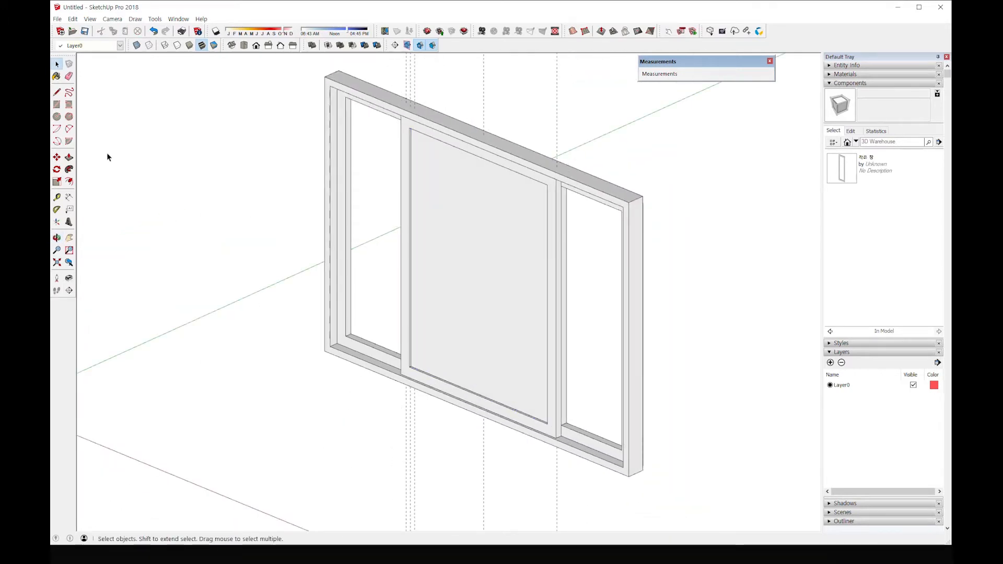
- Draw a 495 x 1570 mm glass rectangle across the left side sash's inner opening, from bottom corner to opposite top corner
{"action": "left_click", "coordinate": [56, 104]}
{"action": "middle_click_drag", "start_coordinate": [407, 359], "coordinate": [421, 410]}
{"action": "scroll", "coordinate": [385, 408], "scroll_direction": "up", "scroll_amount": 3}
{"action": "scroll", "coordinate": [386, 408], "scroll_direction": "up", "scroll_amount": 1}
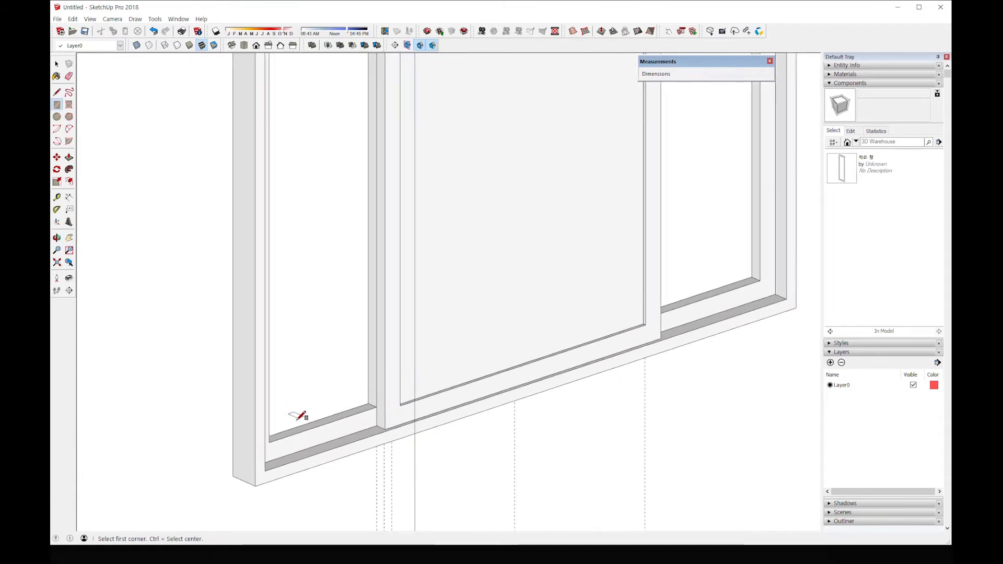
{"action": "left_click", "coordinate": [269, 442]}
{"action": "scroll", "coordinate": [340, 171], "scroll_direction": "down", "scroll_amount": 3}
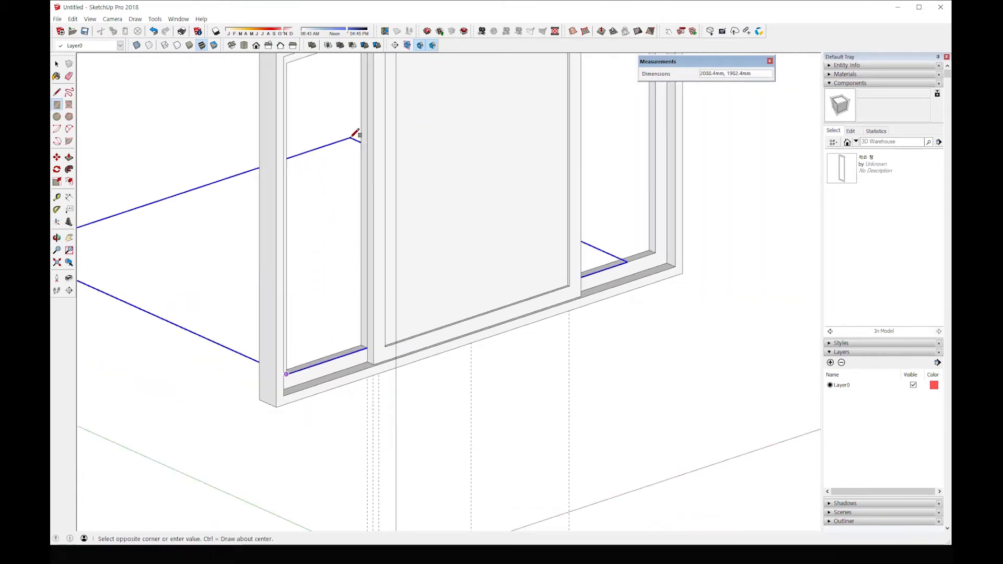
{"action": "middle_click_drag", "start_coordinate": [356, 134], "coordinate": [340, 183], "text": "shift"}
{"action": "left_click", "coordinate": [347, 157]}
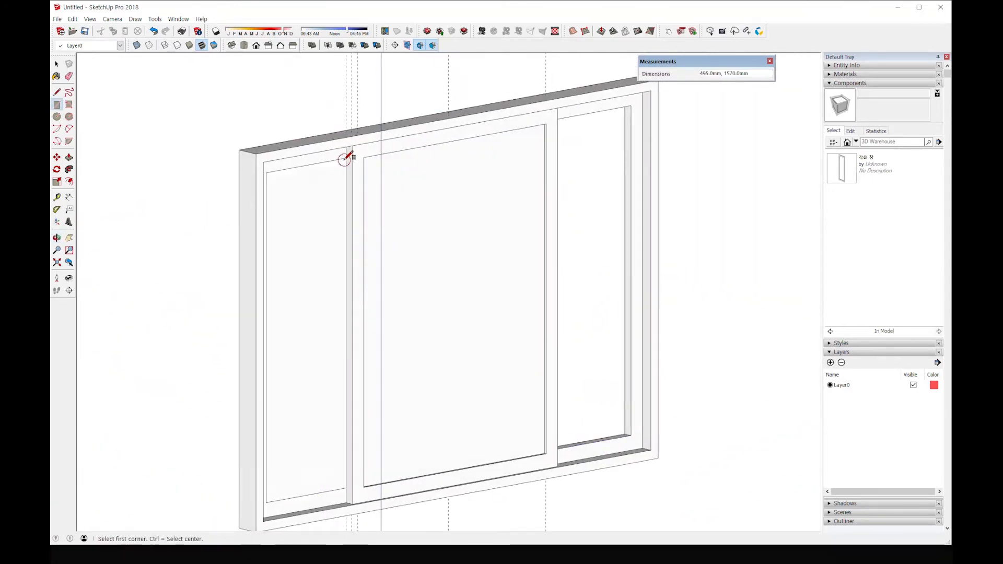
- Make the left side sash's glass rectangle a component
{"action": "middle_click_drag", "start_coordinate": [347, 268], "coordinate": [246, 319]}
{"action": "key", "text": "space"}
{"action": "left_click", "coordinate": [262, 311]}
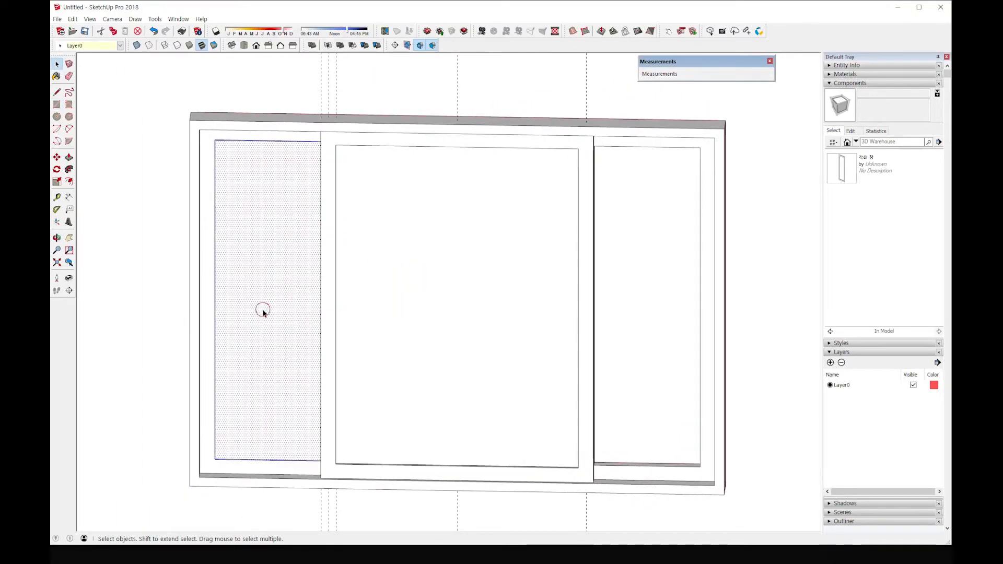
{"action": "right_click", "coordinate": [264, 313]}
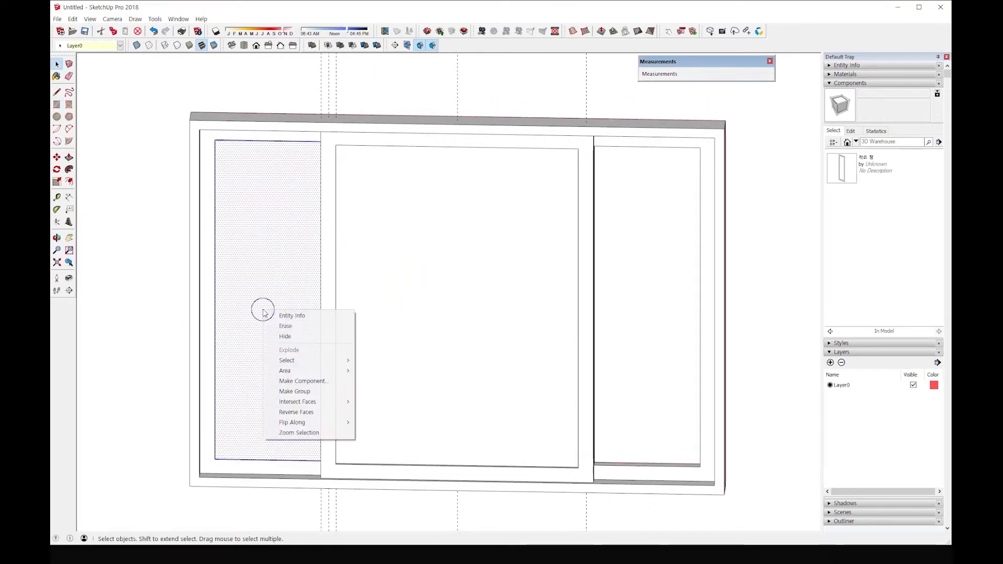
{"action": "left_click", "coordinate": [315, 383]}
{"action": "left_click", "coordinate": [595, 356]}
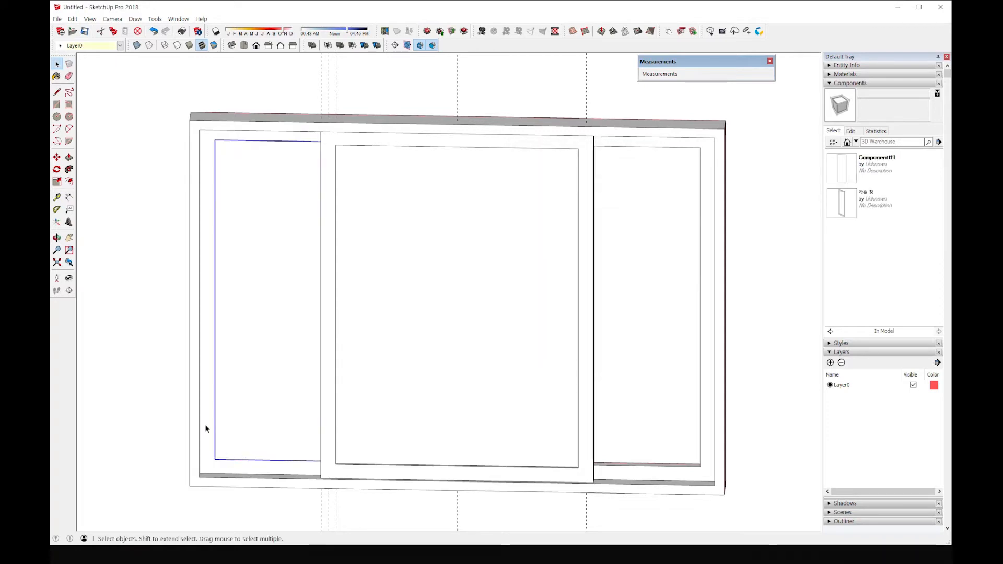
- Move the left glass component back 22.5 mm to the midpoint of the side sash's depth
{"action": "middle_click_drag", "start_coordinate": [205, 428], "coordinate": [92, 265]}
{"action": "key", "text": "m"}
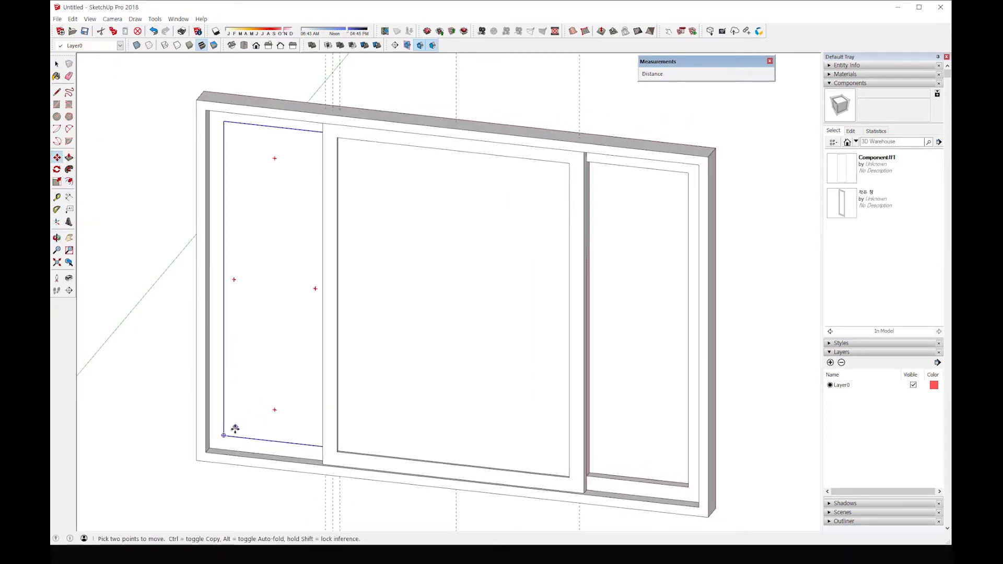
{"action": "scroll", "coordinate": [225, 435], "scroll_direction": "up", "scroll_amount": 4}
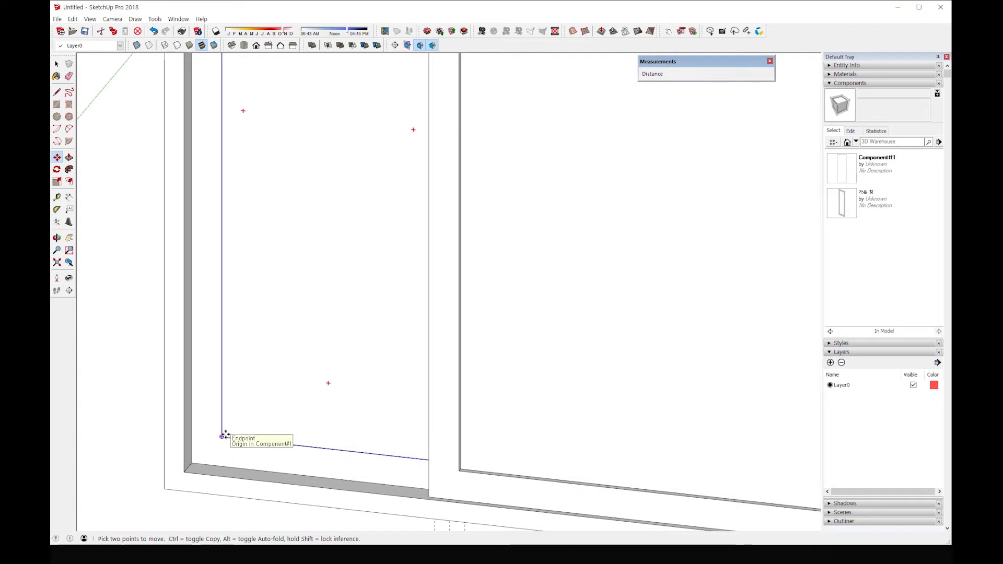
{"action": "left_click", "coordinate": [225, 434]}
{"action": "left_click", "coordinate": [234, 434]}
{"action": "scroll", "coordinate": [235, 426], "scroll_direction": "up", "scroll_amount": 2}
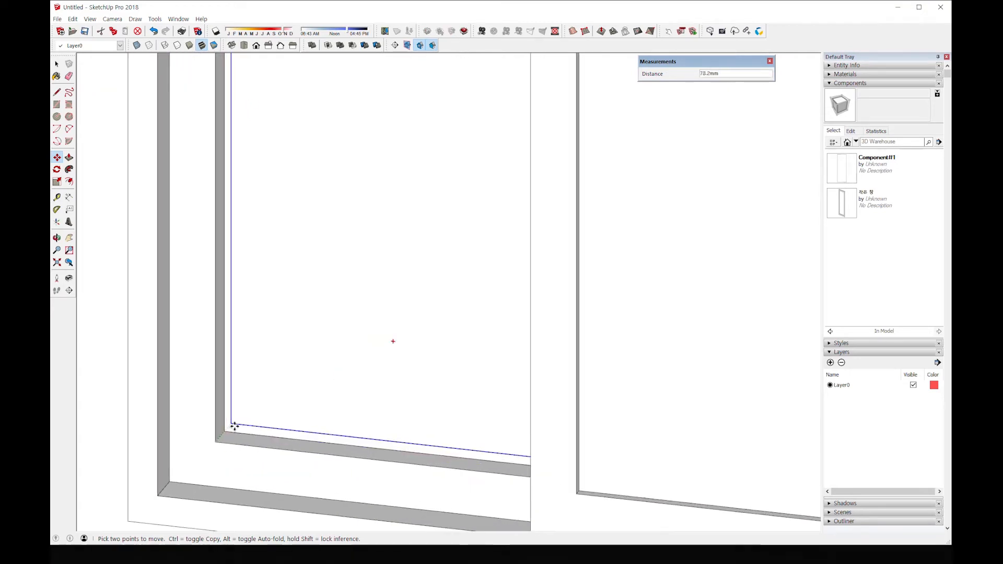
{"action": "middle_click_drag", "start_coordinate": [235, 426], "coordinate": [209, 437]}
{"action": "left_click", "coordinate": [219, 427]}
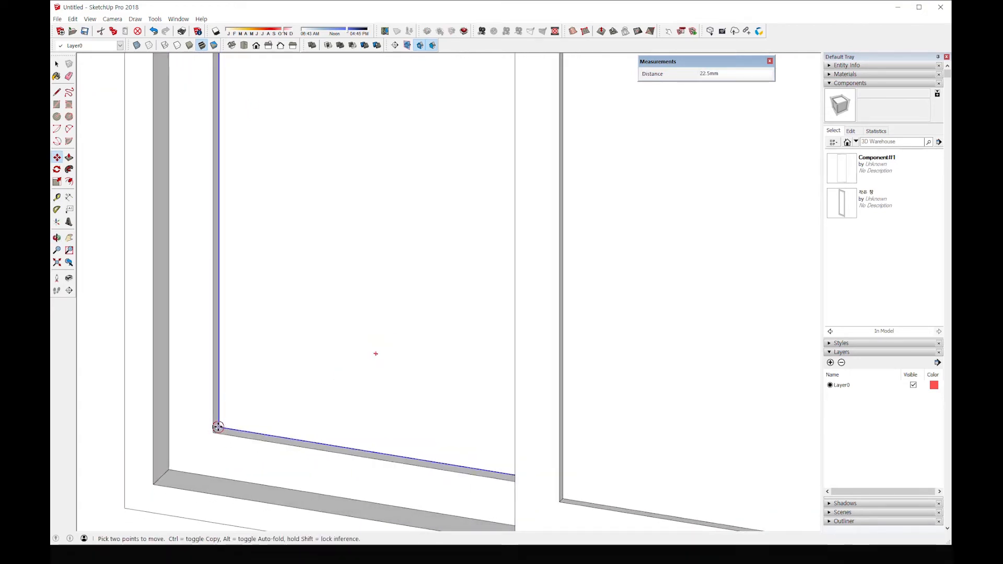
- Copy the left glass component 1765 mm across to the matching bottom corner of the right side sash's opening
{"action": "scroll", "coordinate": [219, 427], "scroll_direction": "down", "scroll_amount": 5}
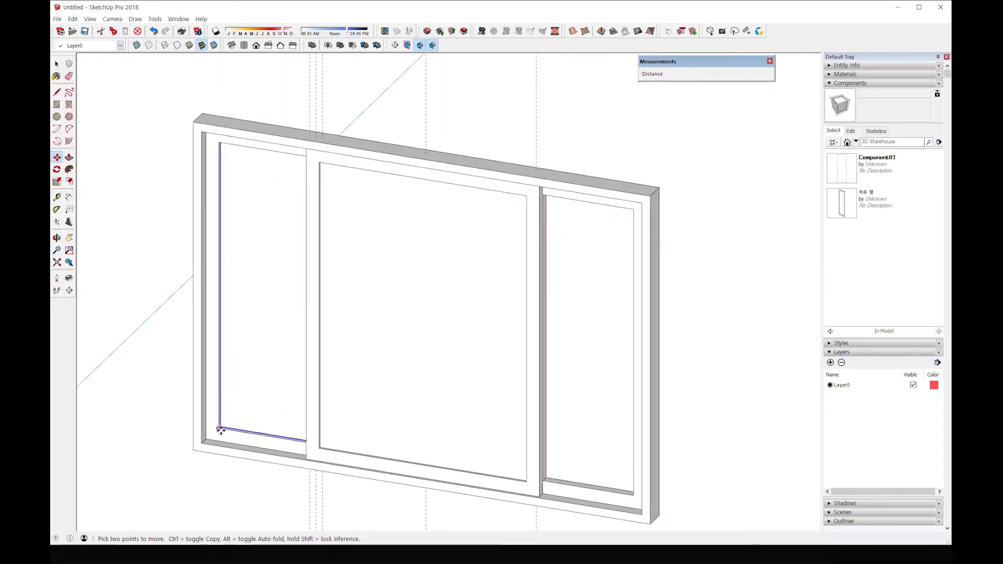
{"action": "left_click", "coordinate": [220, 429]}
{"action": "key", "text": "ctrl"}
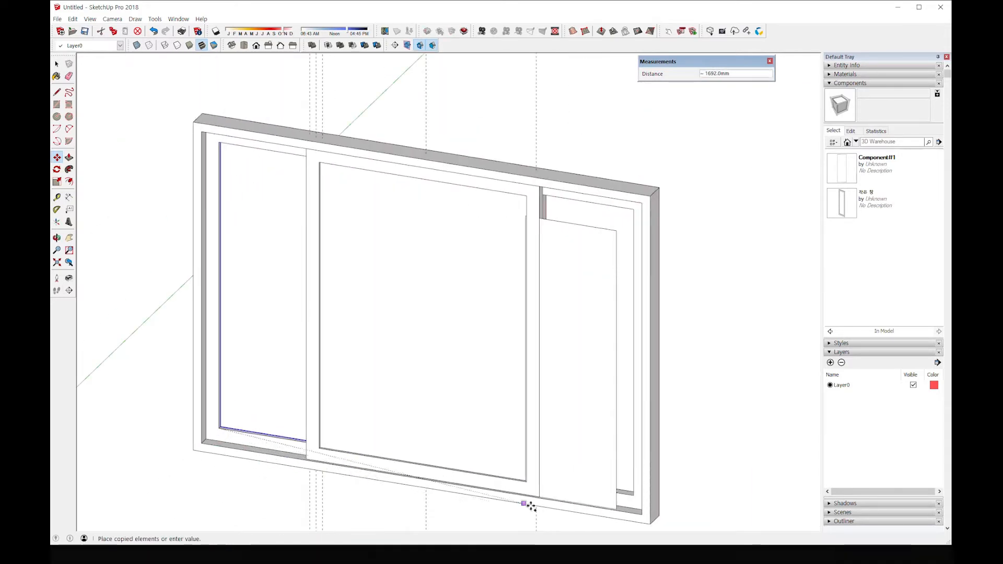
{"action": "scroll", "coordinate": [531, 506], "scroll_direction": "up", "scroll_amount": 5}
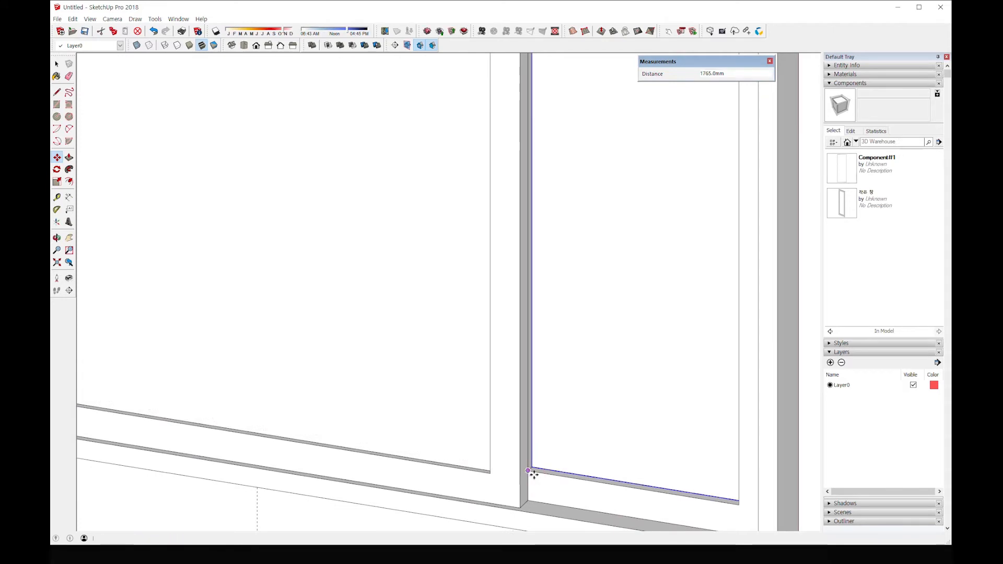
{"action": "left_click", "coordinate": [532, 473]}
{"action": "scroll", "coordinate": [538, 472], "scroll_direction": "down", "scroll_amount": 5}
{"action": "key", "text": "space"}
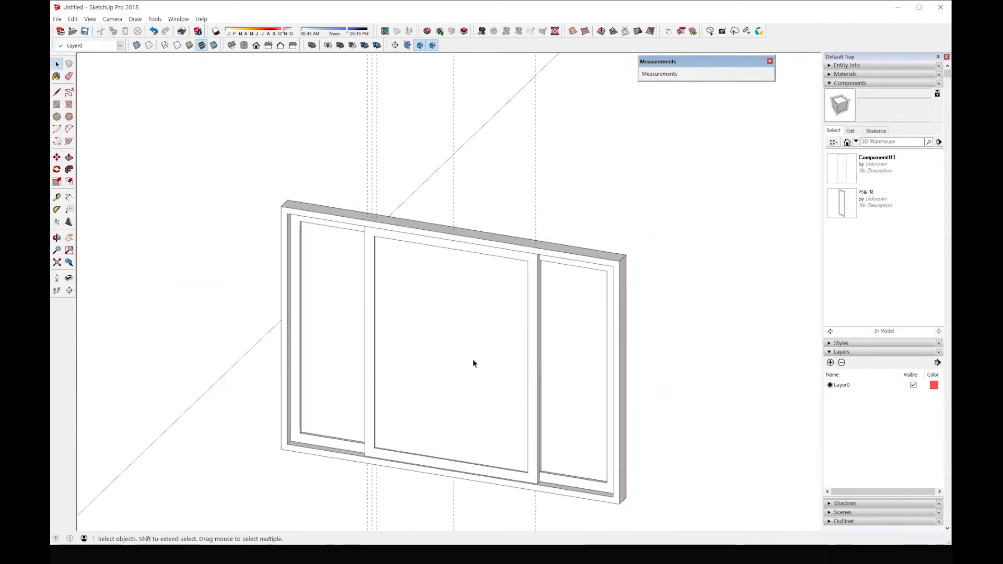
- Inside the left glass component, extrude the face toward the front by 18/2 mm
{"action": "middle_click_drag", "start_coordinate": [474, 363], "coordinate": [396, 332]}
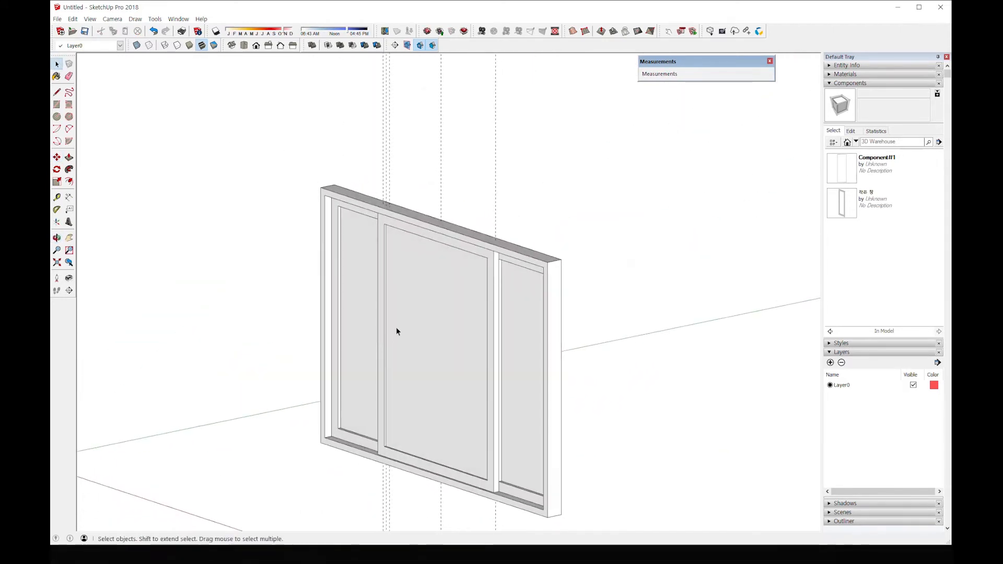
{"action": "double_click", "coordinate": [360, 326]}
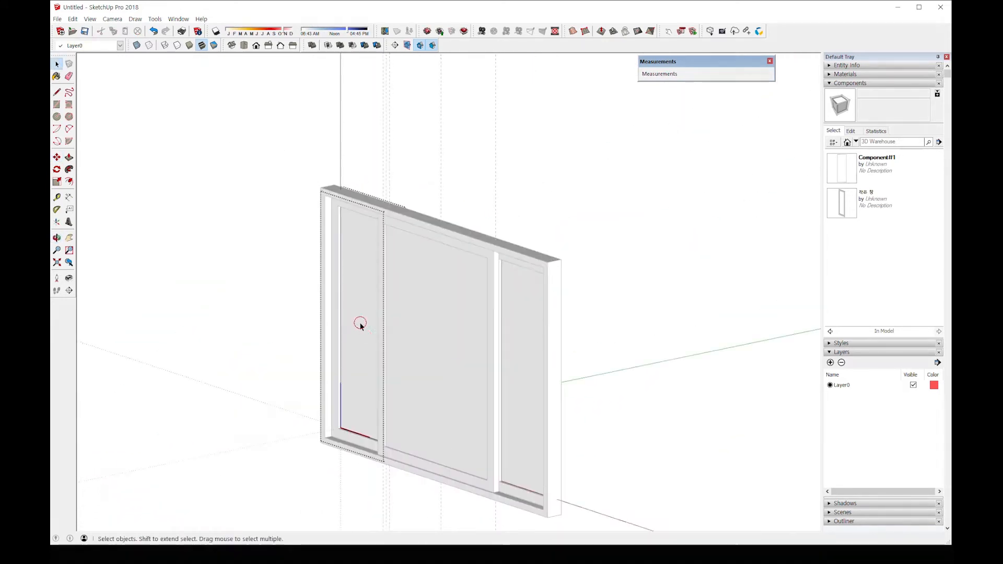
{"action": "left_click", "coordinate": [69, 158]}
{"action": "left_click", "coordinate": [347, 293]}
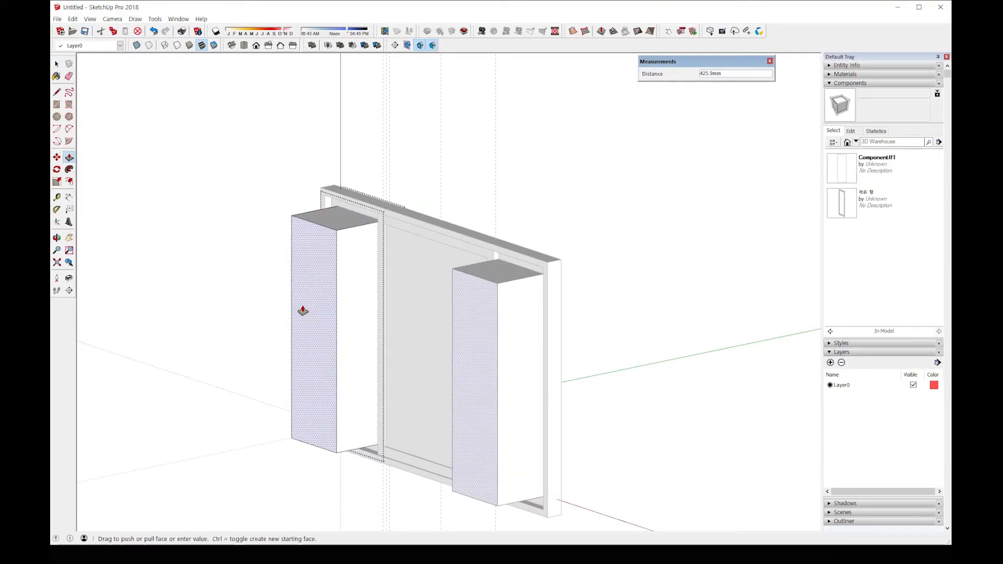
{"action": "type", "text": "18/2"}
{"action": "key", "text": "Return"}
- Extrude the side glass's rear face backward by 18/2 mm and leave the component
{"action": "middle_click_drag", "start_coordinate": [482, 305], "coordinate": [510, 271]}
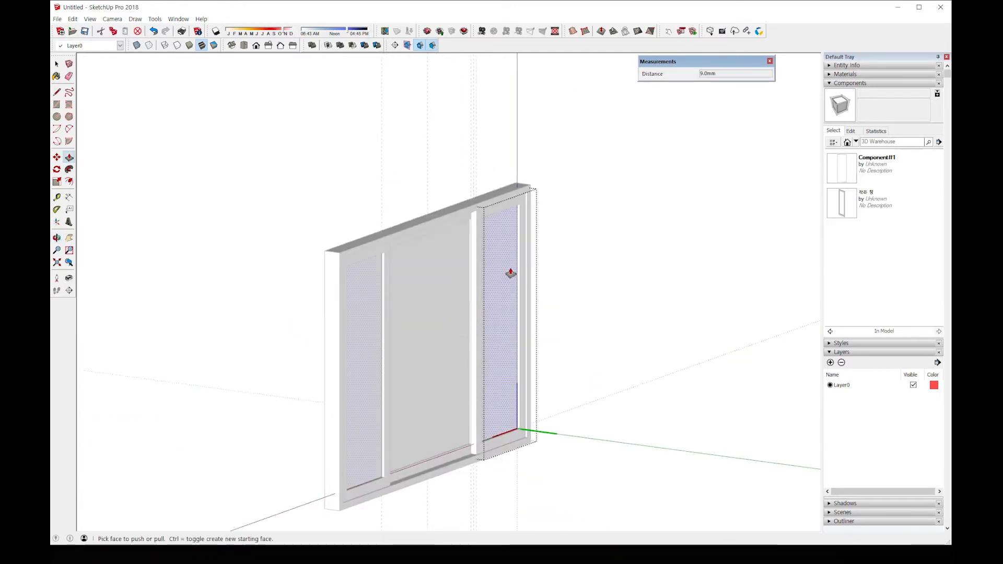
{"action": "left_click", "coordinate": [510, 272]}
{"action": "type", "text": "18/"}
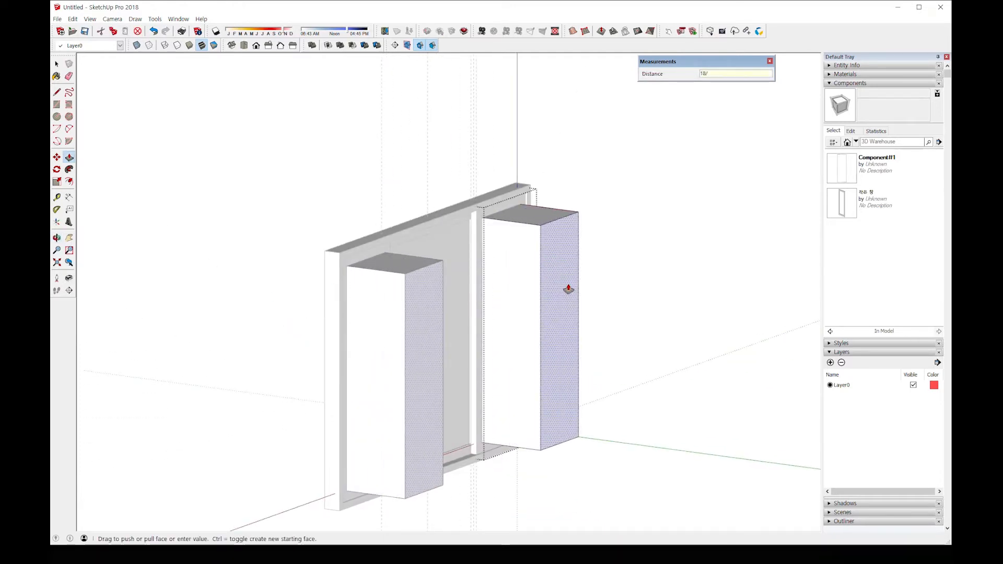
{"action": "type", "text": "2"}
{"action": "key", "text": "Return"}
{"action": "key", "text": "space"}
{"action": "middle_click_drag", "start_coordinate": [482, 297], "coordinate": [612, 325]}
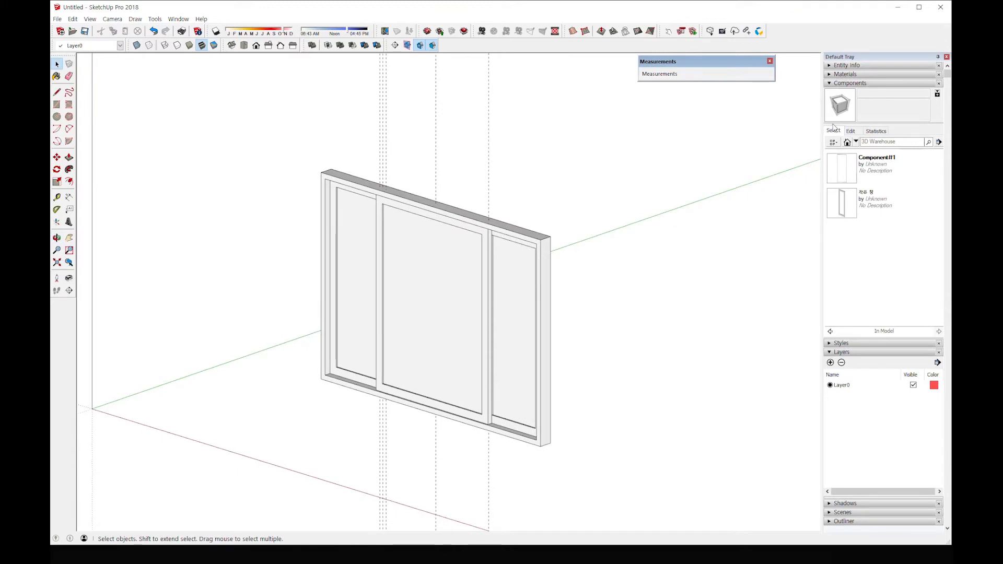
- Collapse the component and layer sections of the tray and show the list of materials in the model
{"action": "left_click", "coordinate": [829, 84]}
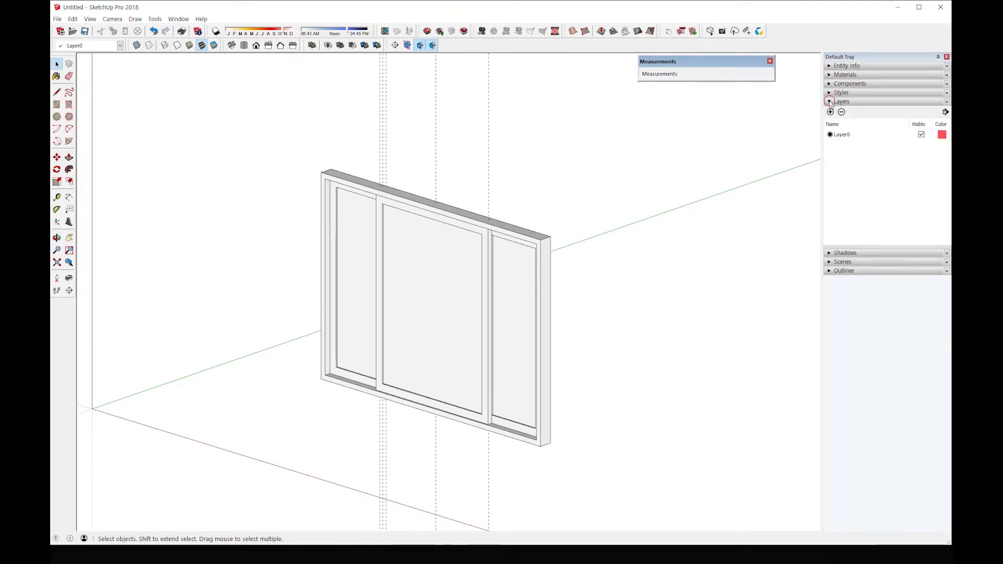
{"action": "left_click", "coordinate": [830, 101]}
{"action": "left_click", "coordinate": [830, 75]}
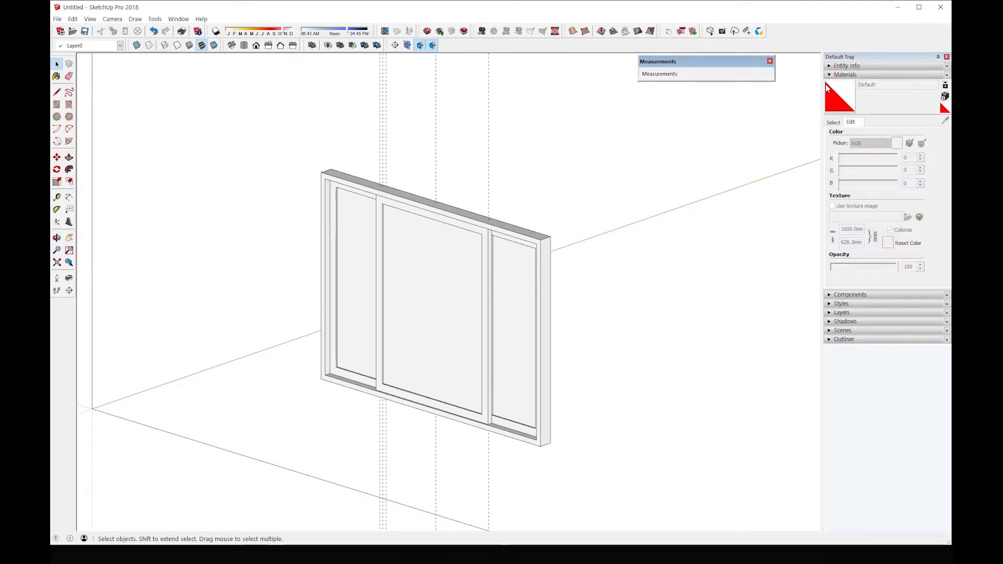
{"action": "left_click", "coordinate": [835, 122]}
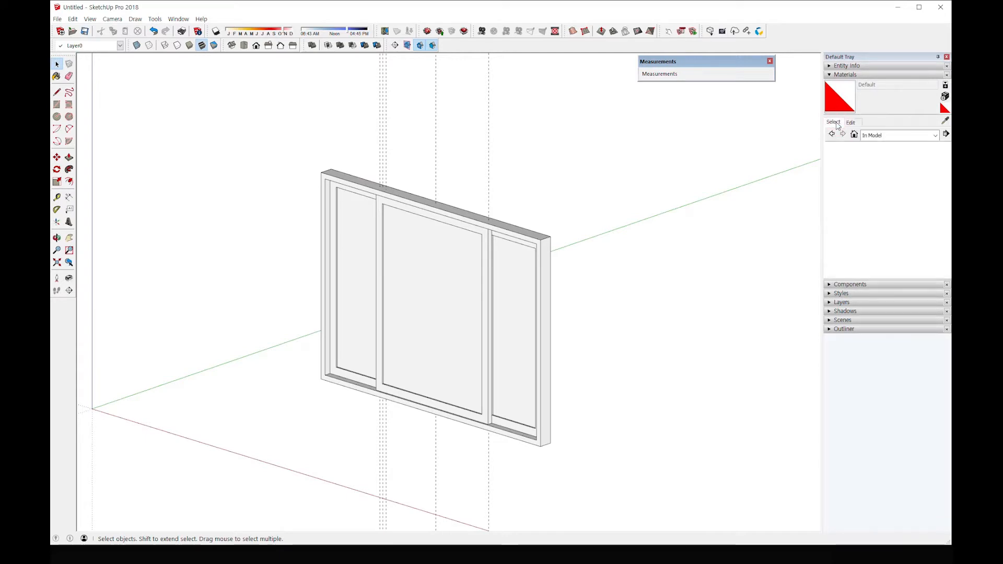
{"action": "left_click", "coordinate": [851, 124]}
{"action": "left_click", "coordinate": [838, 123]}
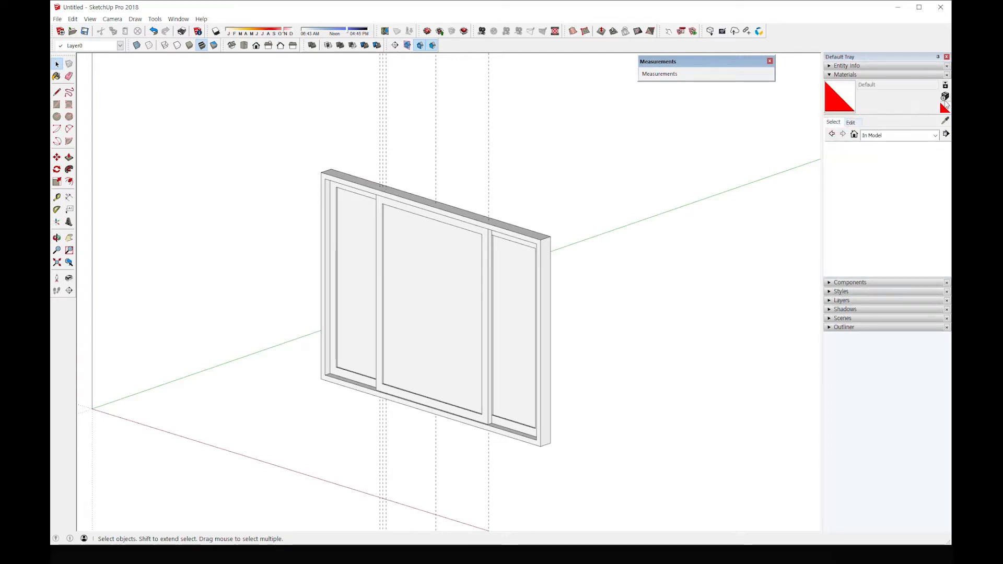
- Create a material named Frame with the RGB color 60, 40, 20
{"action": "left_click", "coordinate": [946, 97]}
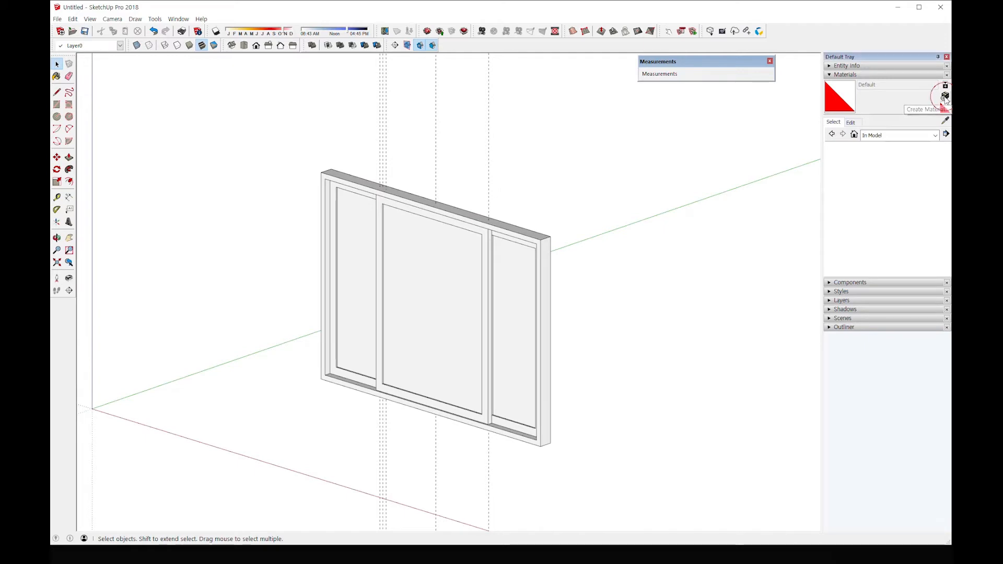
{"action": "left_click_drag", "start_coordinate": [728, 159], "coordinate": [679, 172]}
{"action": "double_click", "coordinate": [718, 180]}
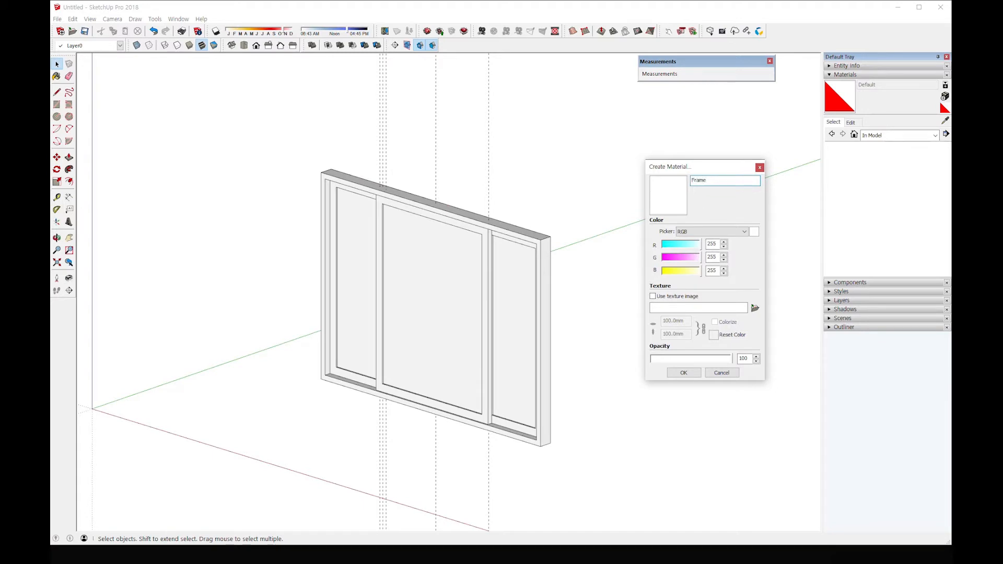
{"action": "left_click_drag", "start_coordinate": [719, 244], "coordinate": [703, 245]}
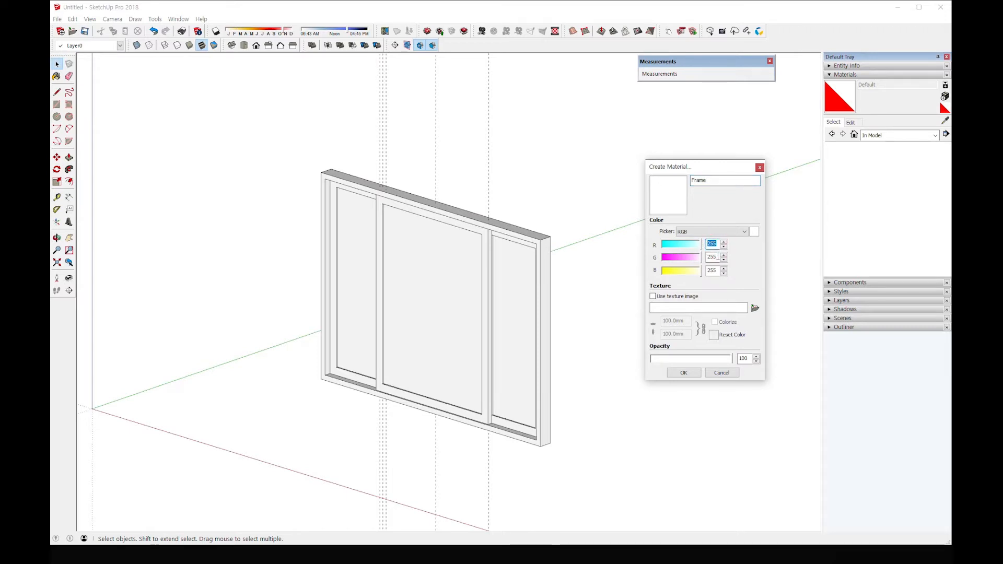
{"action": "type", "text": "60"}
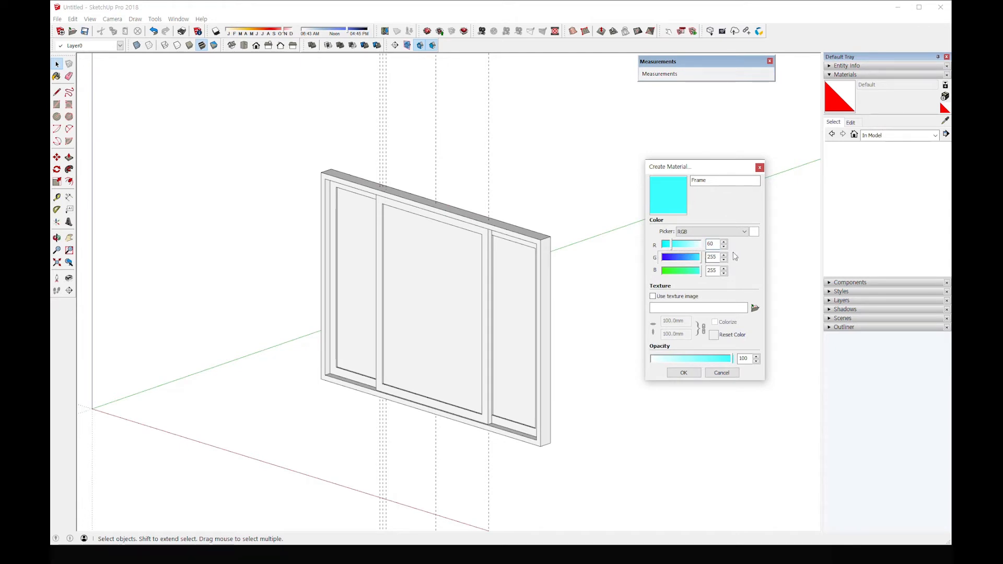
{"action": "left_click_drag", "start_coordinate": [716, 256], "coordinate": [704, 260]}
{"action": "type", "text": "40"}
{"action": "key", "text": "Tab"}
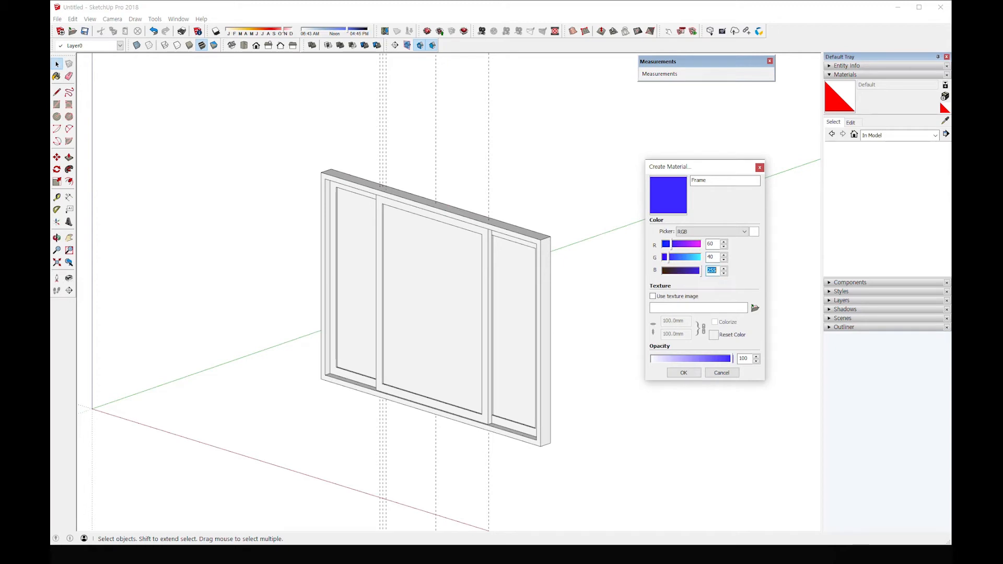
{"action": "type", "text": "20"}
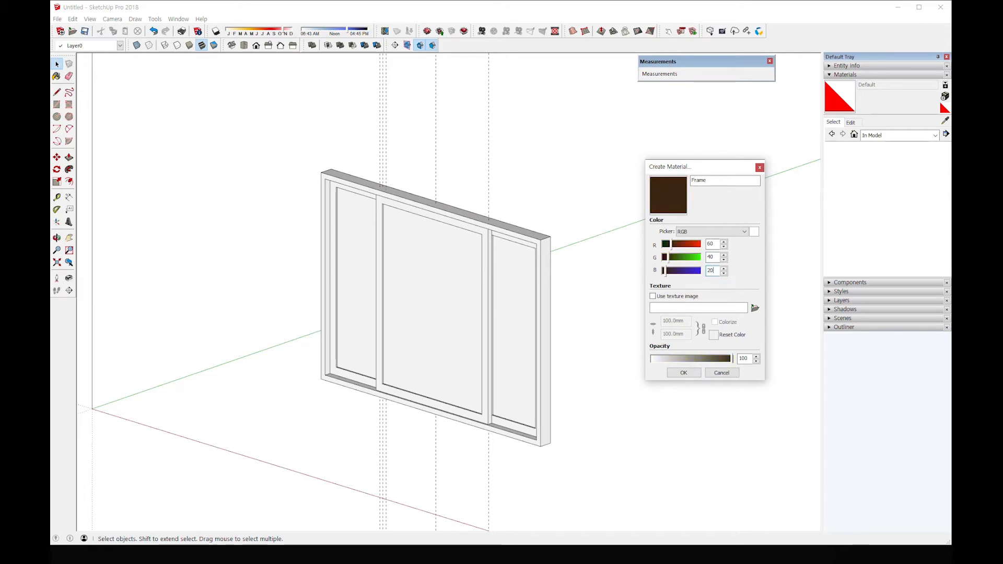
{"action": "left_click", "coordinate": [684, 373]}
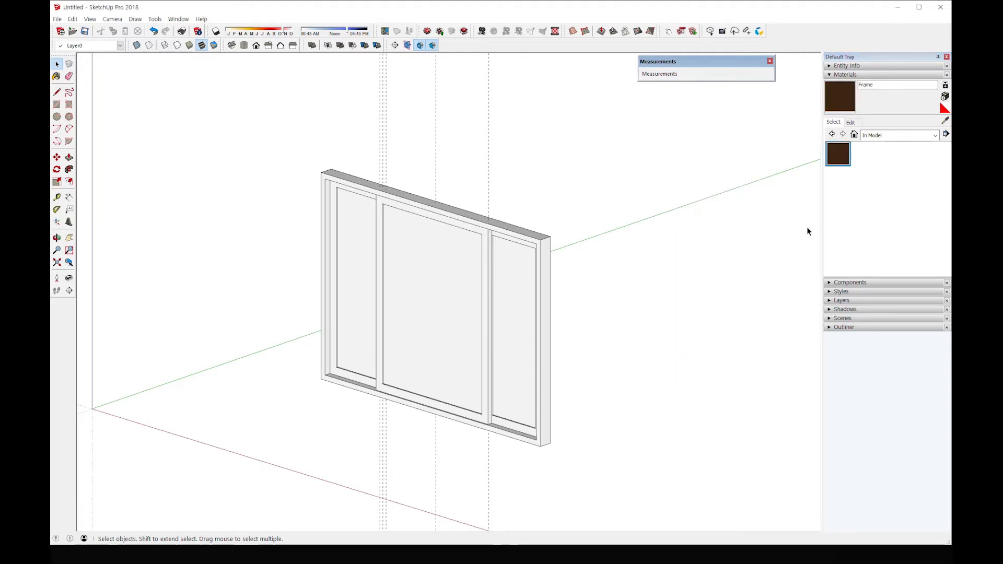
- Paint the outer frame, the middle sash and both side sashes with the Frame material
{"action": "left_click", "coordinate": [838, 159]}
{"action": "left_click", "coordinate": [548, 232]}
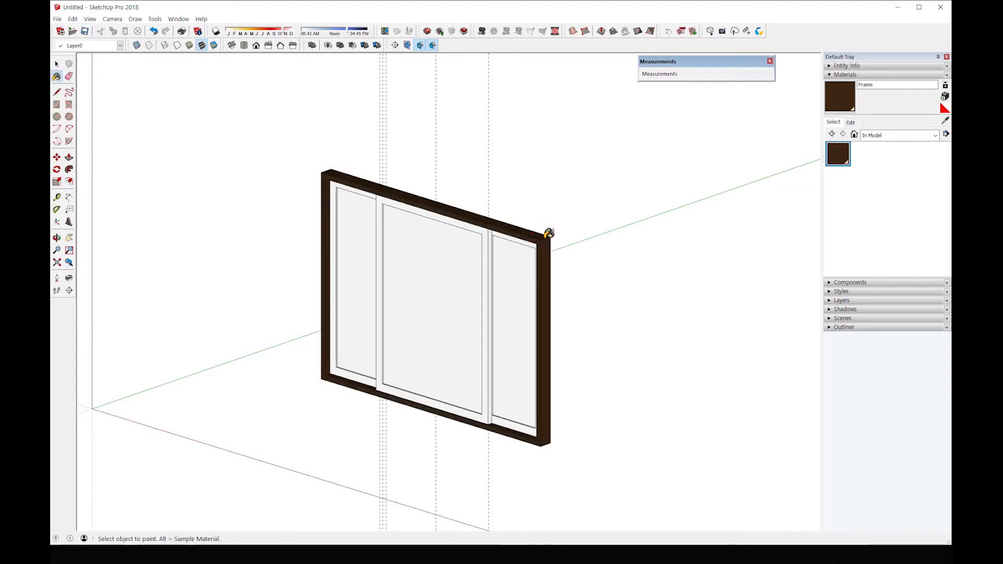
{"action": "left_click", "coordinate": [388, 200]}
{"action": "left_click", "coordinate": [368, 192]}
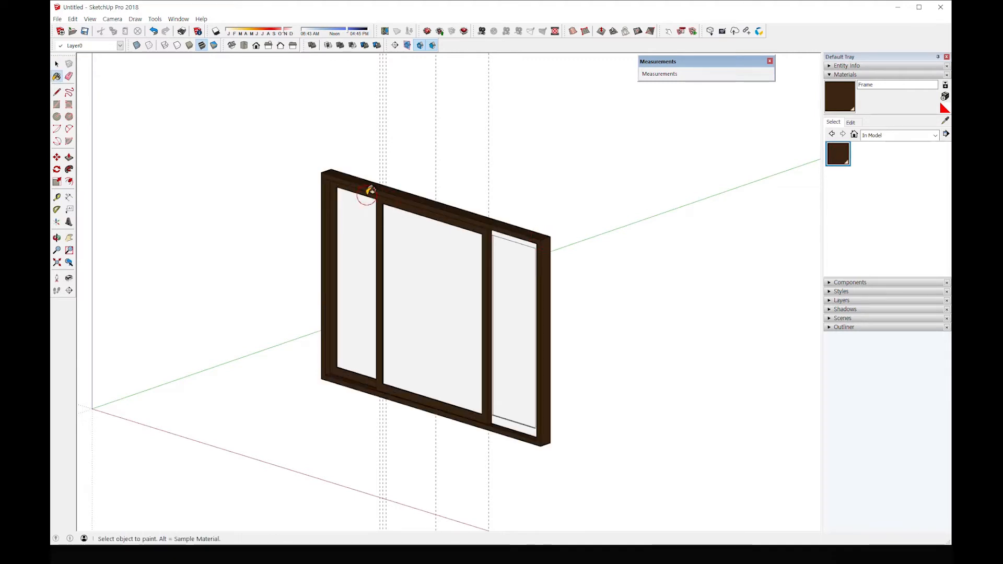
{"action": "left_click", "coordinate": [510, 238]}
{"action": "mouse_move", "coordinate": [511, 237]}
{"action": "middle_mouse_down"}
{"action": "mouse_move", "coordinate": [488, 336]}
{"action": "mouse_move", "coordinate": [480, 223]}
{"action": "mouse_move", "coordinate": [497, 123]}
{"action": "mouse_move", "coordinate": [609, 161]}
{"action": "mouse_move", "coordinate": [556, 354]}
{"action": "middle_mouse_up"}
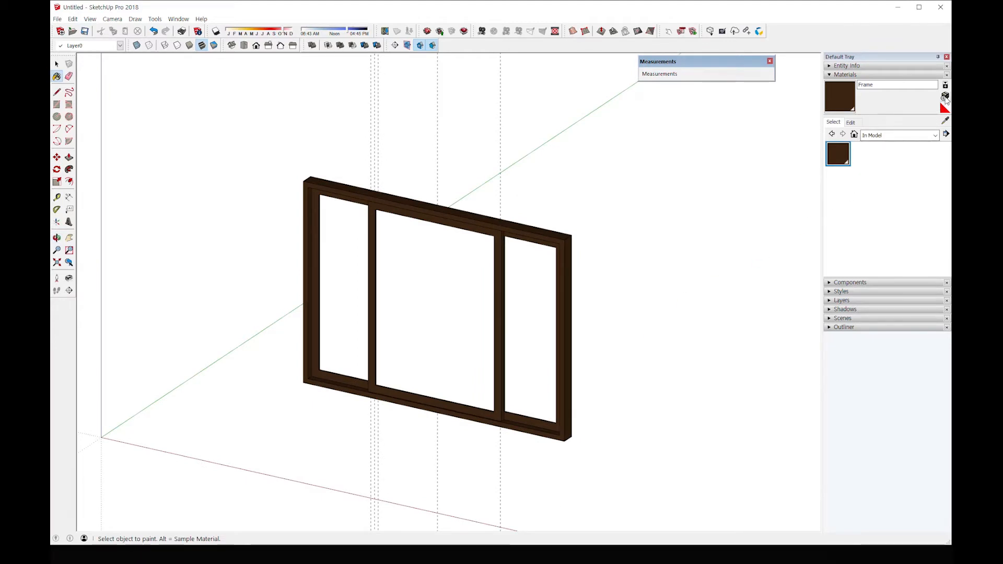
- Create a dark green material named 유리창 with red 62, green 91, a minimal blue value and 10% opacity
{"action": "left_click", "coordinate": [945, 96]}
{"action": "left_click_drag", "start_coordinate": [700, 168], "coordinate": [682, 165]}
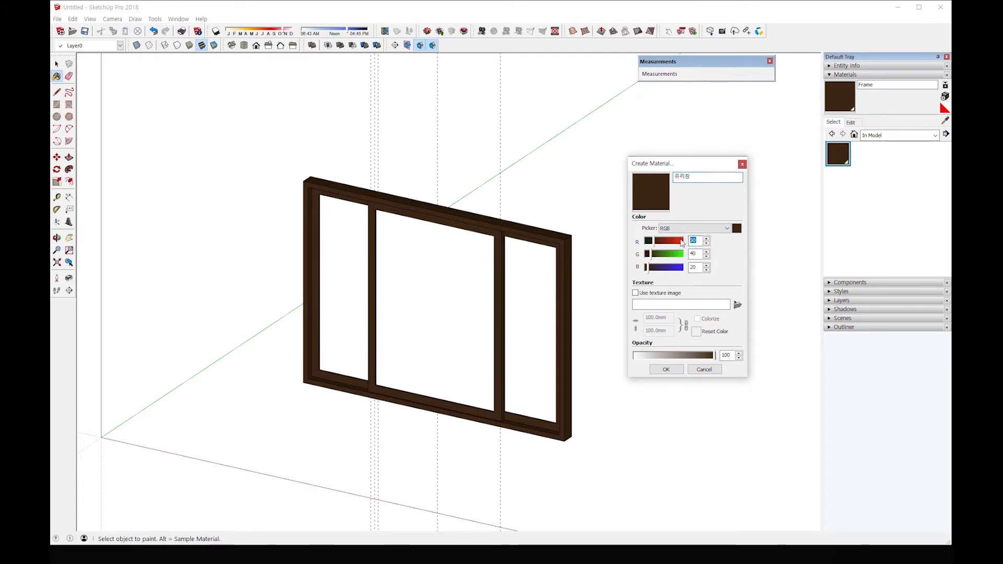
{"action": "type", "text": "62"}
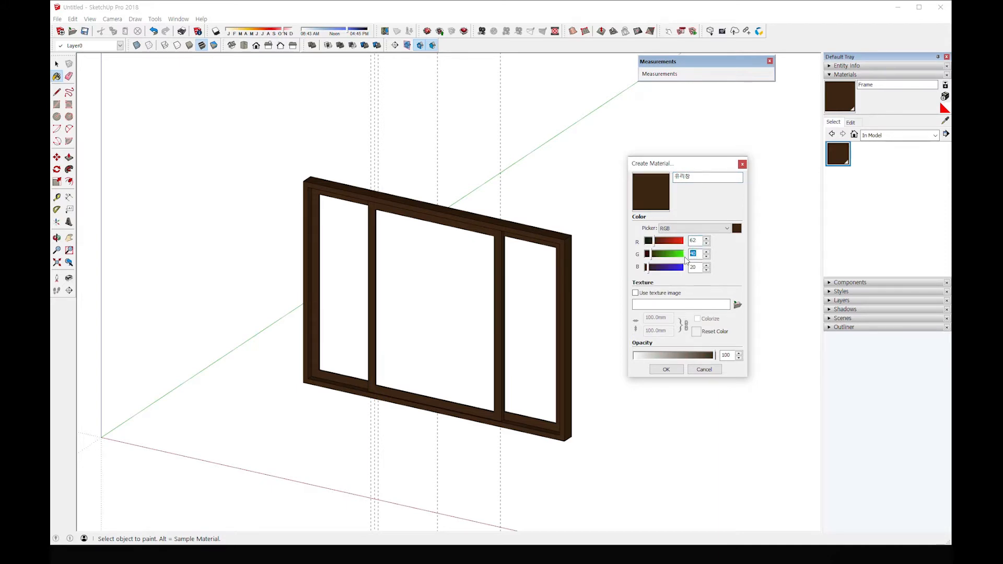
{"action": "type", "text": "91"}
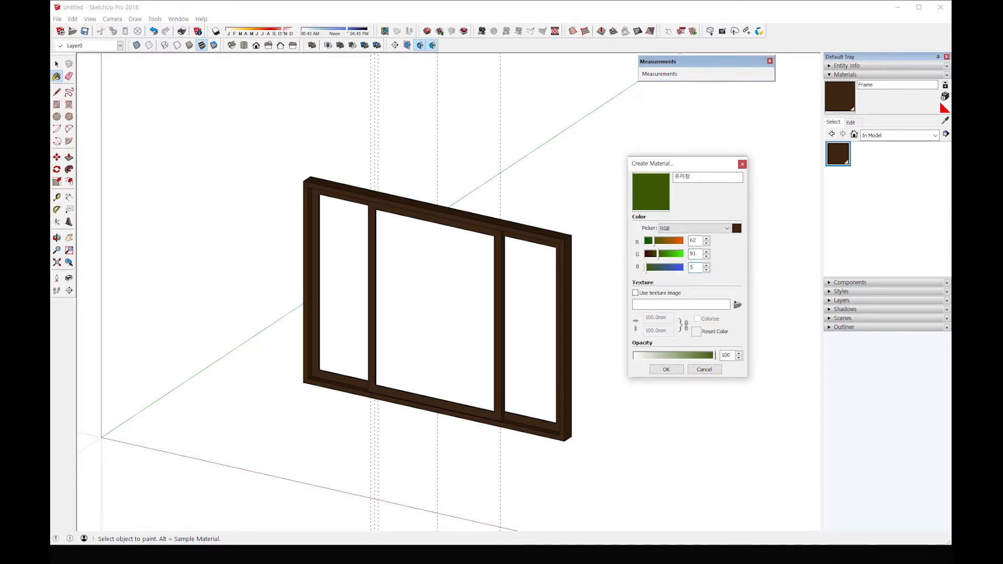
{"action": "left_click_drag", "start_coordinate": [730, 356], "coordinate": [716, 356]}
{"action": "type", "text": "10"}
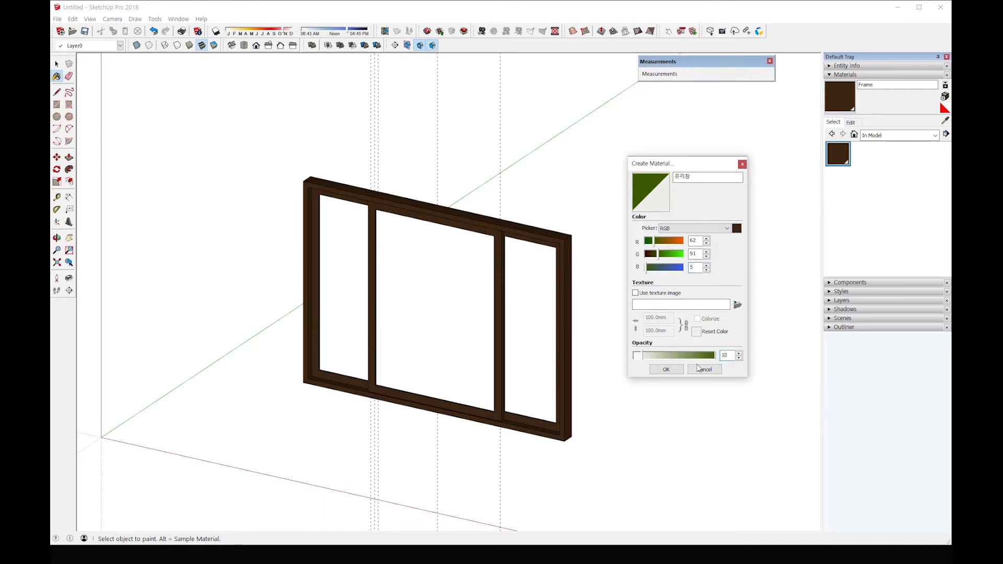
{"action": "left_click", "coordinate": [667, 369]}
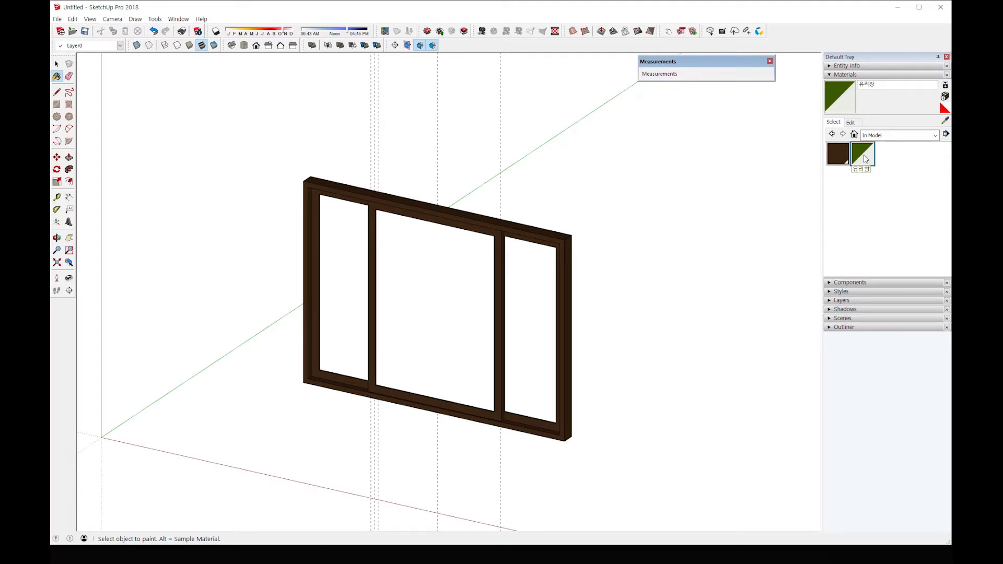
- Paint the glass panes of the left, middle and right sashes with the 유리창 material
{"action": "left_click", "coordinate": [355, 255]}
{"action": "left_click", "coordinate": [423, 284]}
{"action": "left_click", "coordinate": [532, 293]}
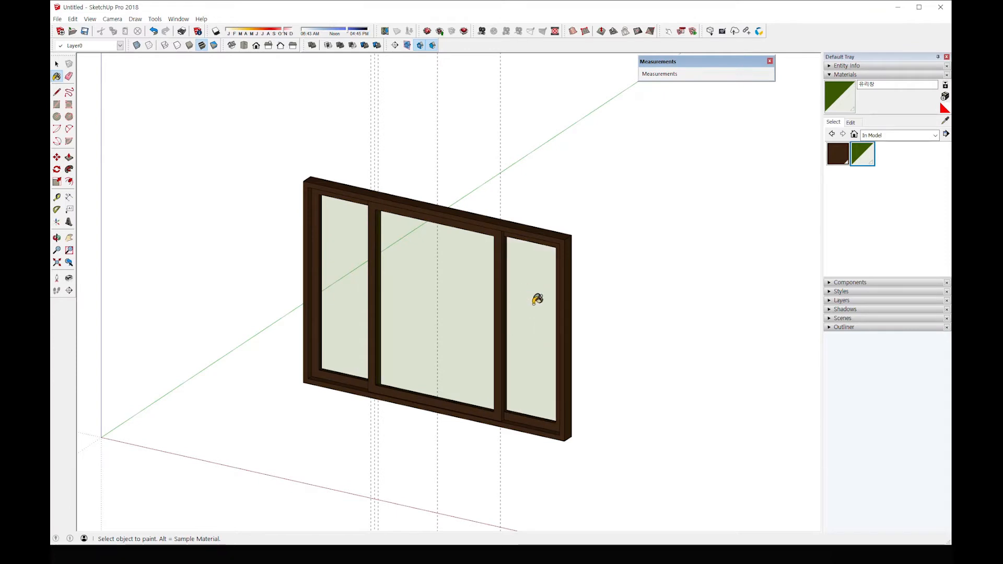
- Dimension the outer frame's overall width between its upper front corners and place the dimension above the window
{"action": "mouse_move", "coordinate": [591, 336]}
{"action": "middle_mouse_down"}
{"action": "mouse_move", "coordinate": [560, 233]}
{"action": "mouse_move", "coordinate": [488, 233]}
{"action": "mouse_move", "coordinate": [485, 339]}
{"action": "mouse_move", "coordinate": [513, 359]}
{"action": "mouse_move", "coordinate": [529, 353]}
{"action": "middle_mouse_up"}
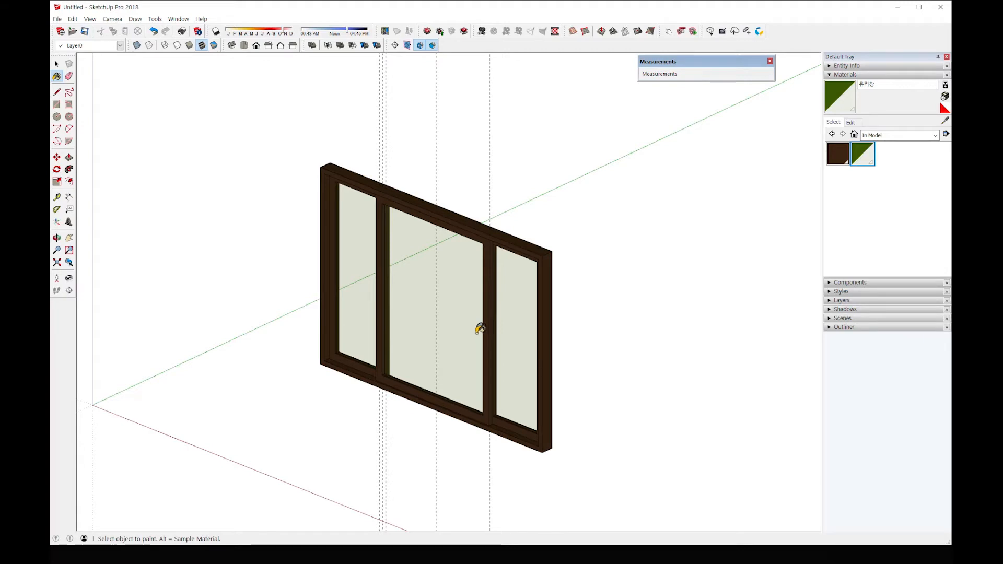
{"action": "middle_click_drag", "start_coordinate": [465, 328], "coordinate": [475, 316]}
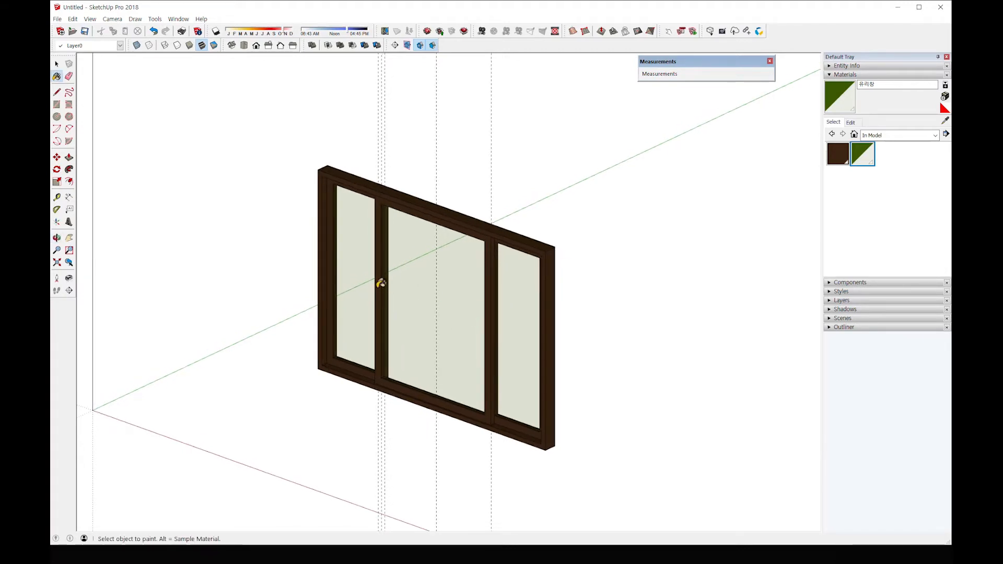
{"action": "middle_click_drag", "start_coordinate": [339, 263], "coordinate": [350, 230]}
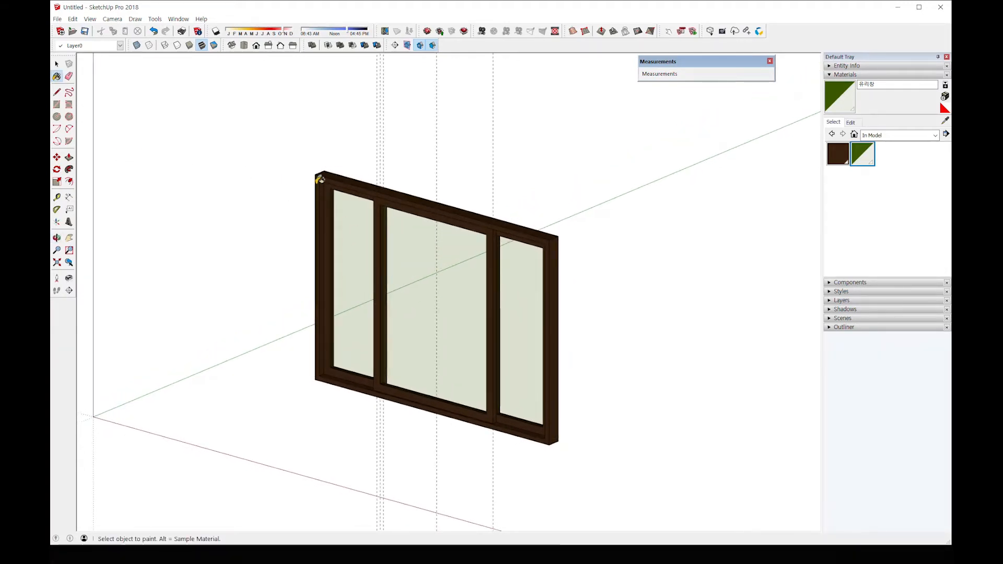
{"action": "scroll", "coordinate": [325, 175], "scroll_direction": "up", "scroll_amount": 4}
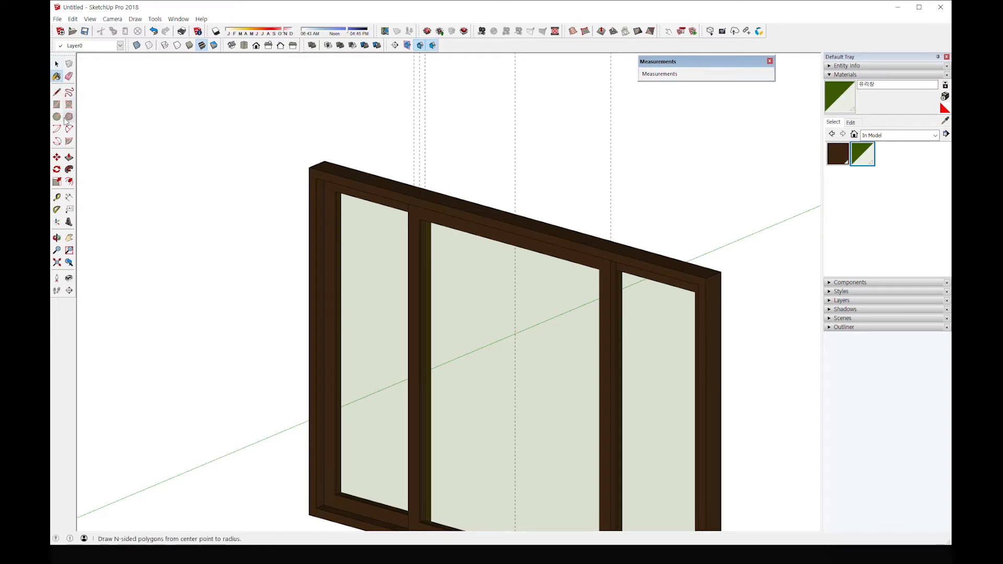
{"action": "left_click", "coordinate": [68, 199]}
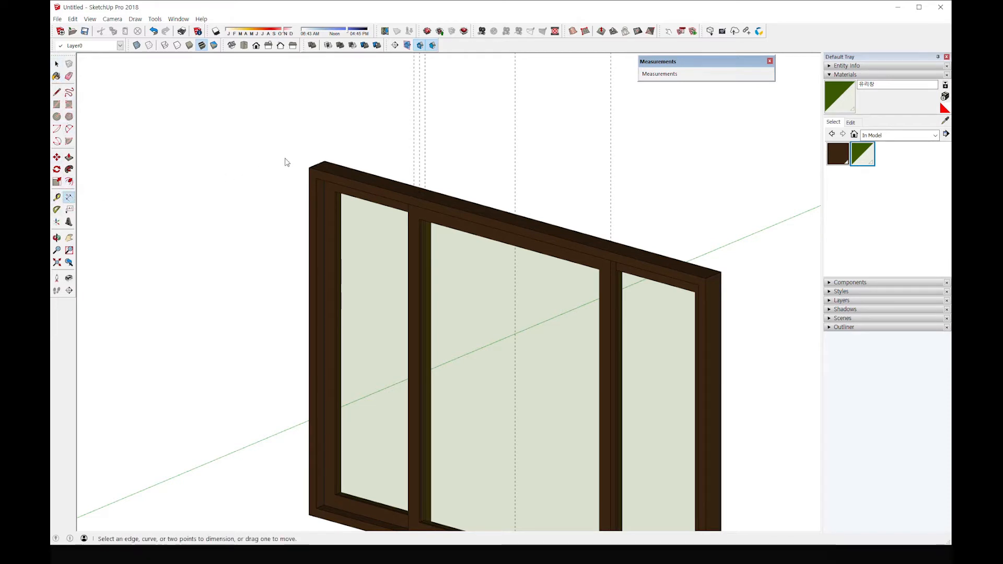
{"action": "left_click", "coordinate": [309, 168]}
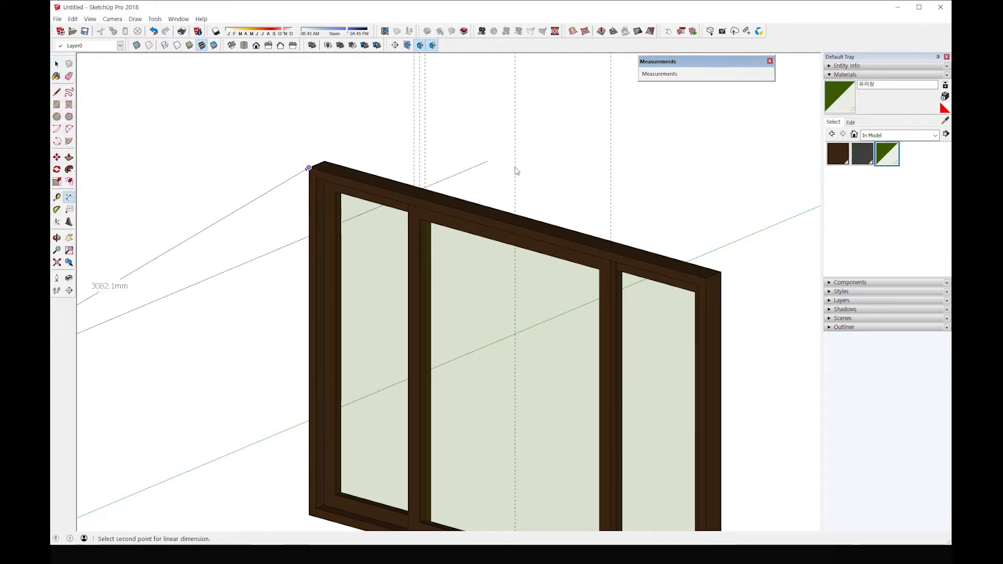
{"action": "left_click", "coordinate": [706, 279]}
{"action": "left_click", "coordinate": [705, 163]}
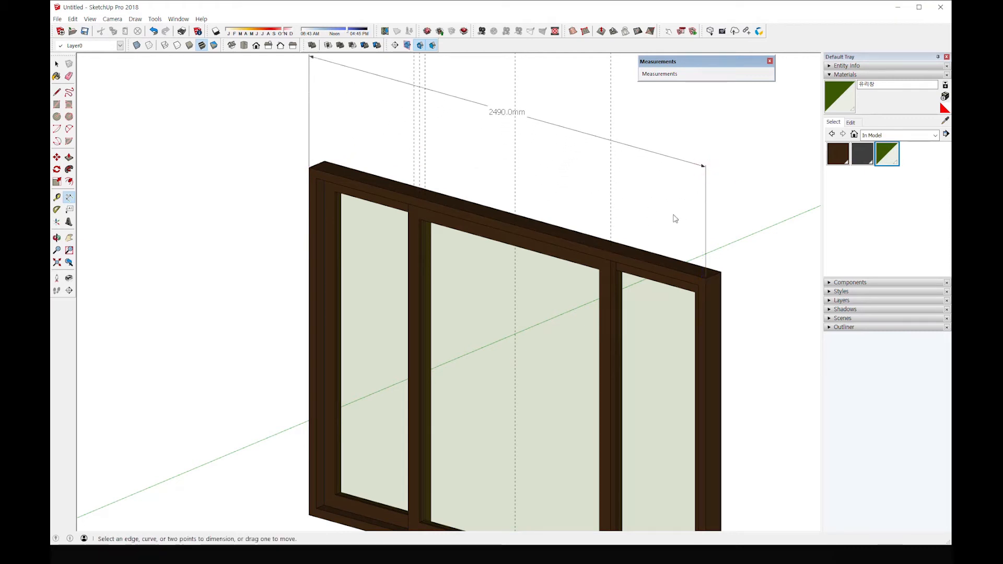
- Create a material named Dim with RGB 255, 0, 0 and 100% opacity and paint the width dimension with it
{"action": "middle_click_drag", "start_coordinate": [672, 218], "coordinate": [700, 206]}
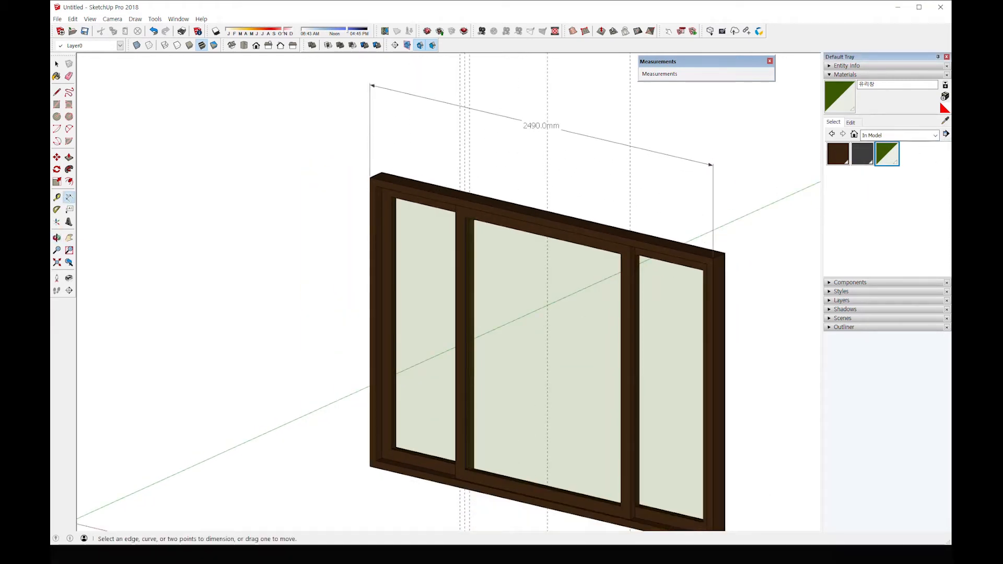
{"action": "left_click", "coordinate": [946, 97]}
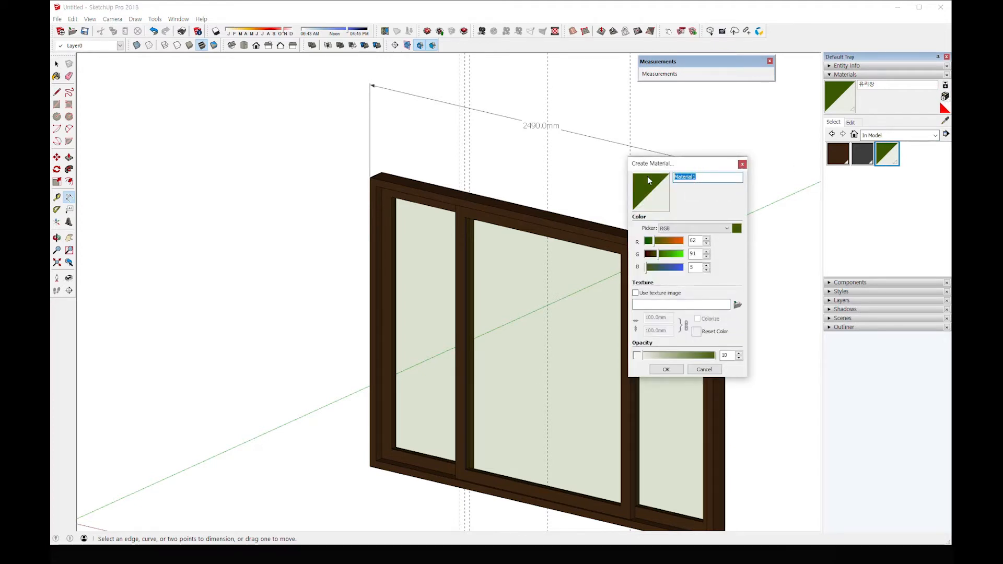
{"action": "type", "text": "ㅇ"}
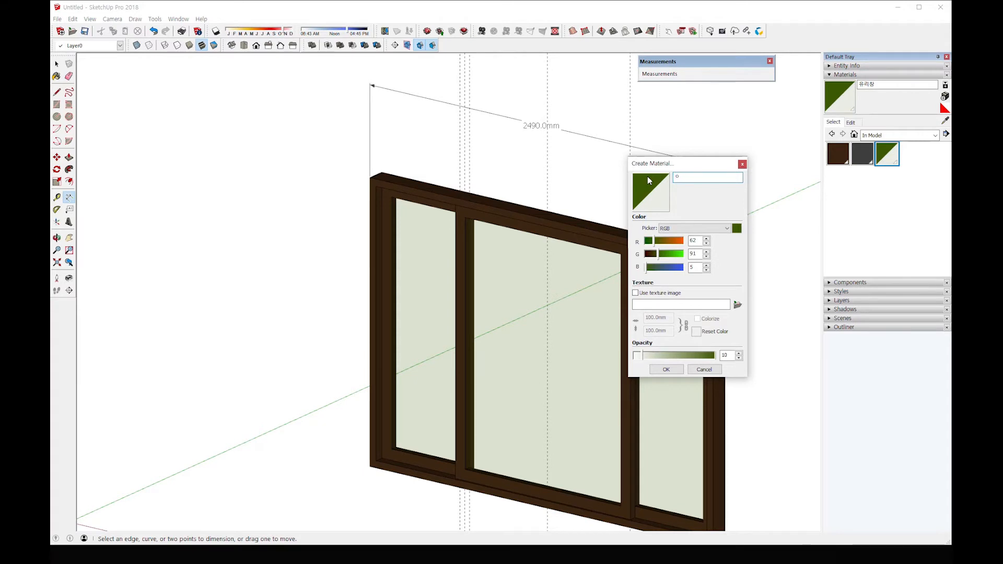
{"action": "type", "text": "Dim"}
{"action": "mouse_move", "coordinate": [654, 242]}
{"action": "left_mouse_down"}
{"action": "mouse_move", "coordinate": [685, 243]}
{"action": "mouse_move", "coordinate": [647, 255]}
{"action": "left_mouse_up"}
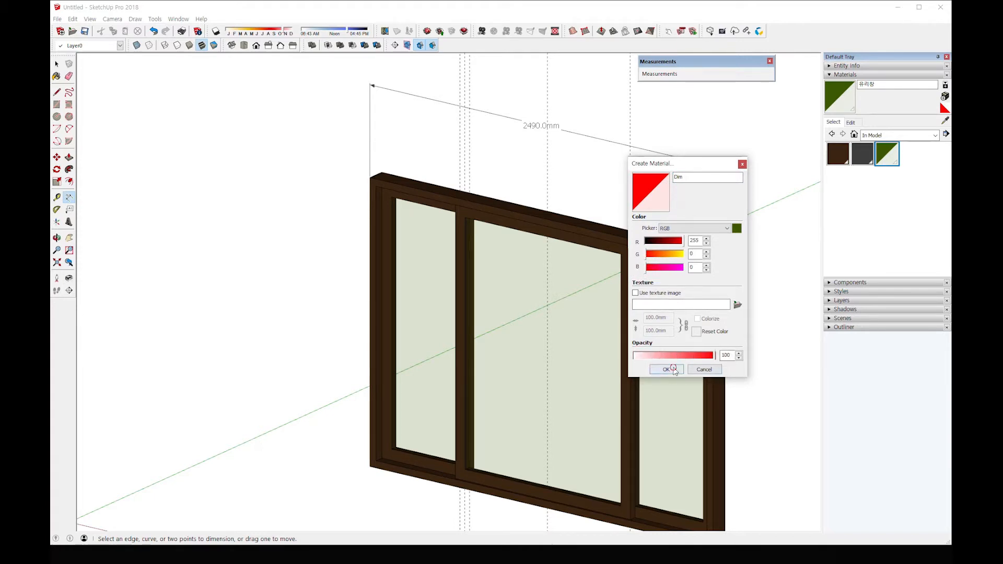
{"action": "left_click", "coordinate": [673, 369]}
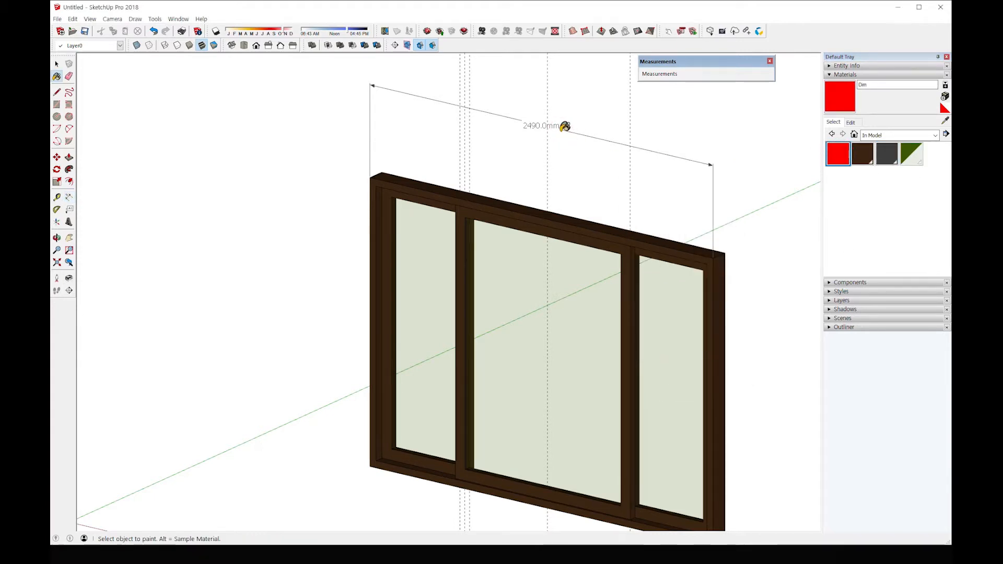
{"action": "key", "text": "space"}
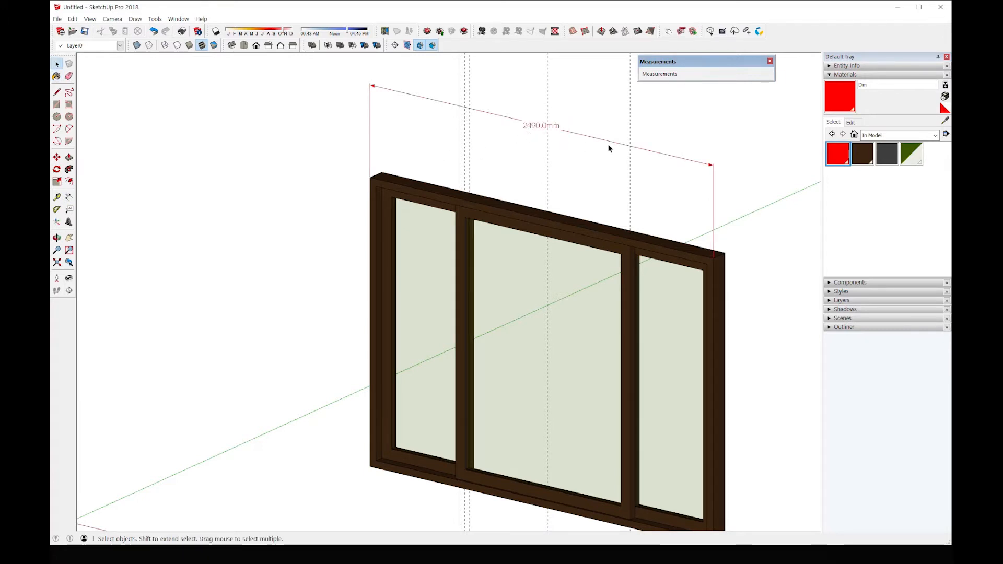
- Dimension the outer frame's height beside its left side and paint the dimension with the Dim material
{"action": "left_click", "coordinate": [69, 197]}
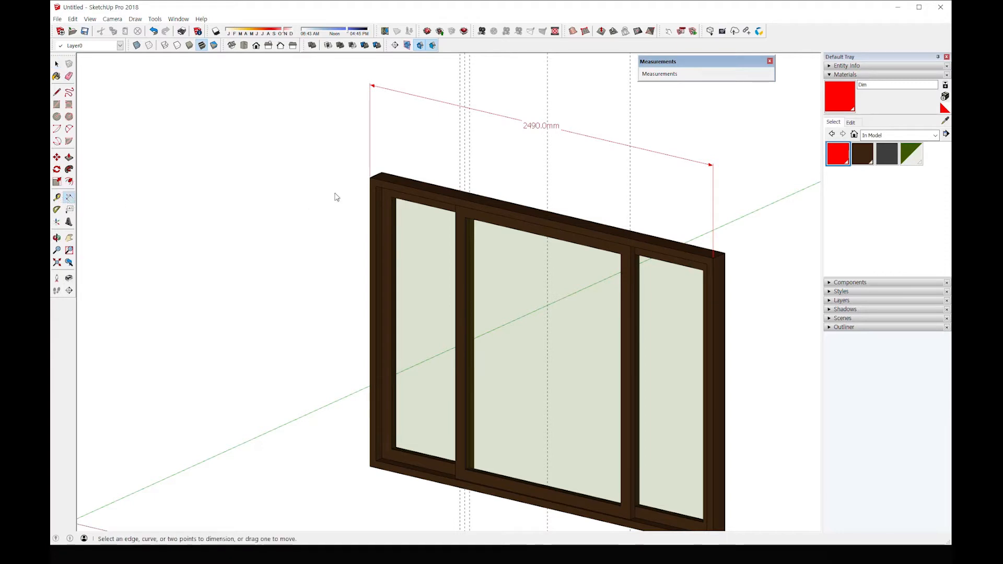
{"action": "left_click", "coordinate": [370, 177]}
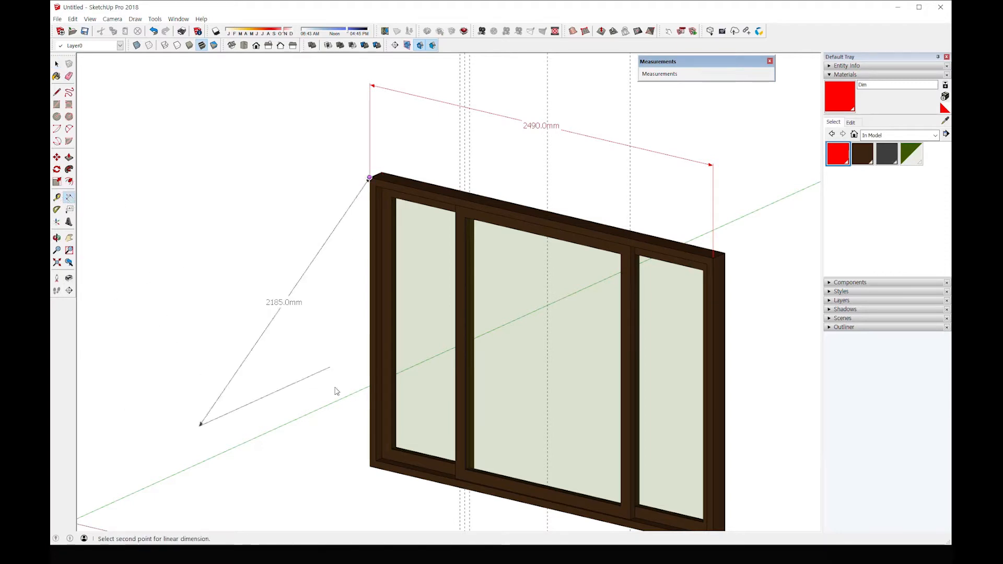
{"action": "left_click", "coordinate": [370, 466]}
{"action": "left_click", "coordinate": [306, 443]}
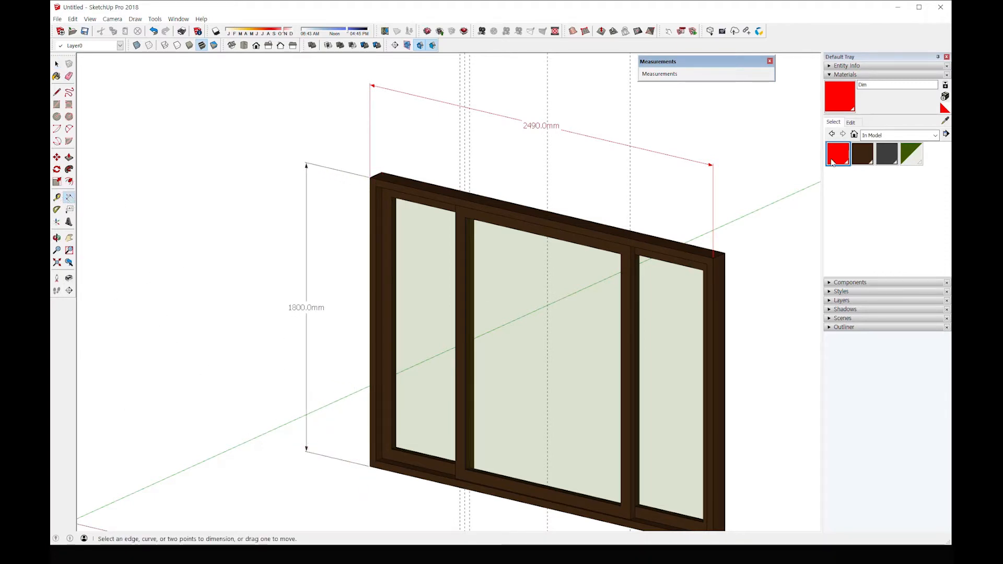
{"action": "key", "text": "b"}
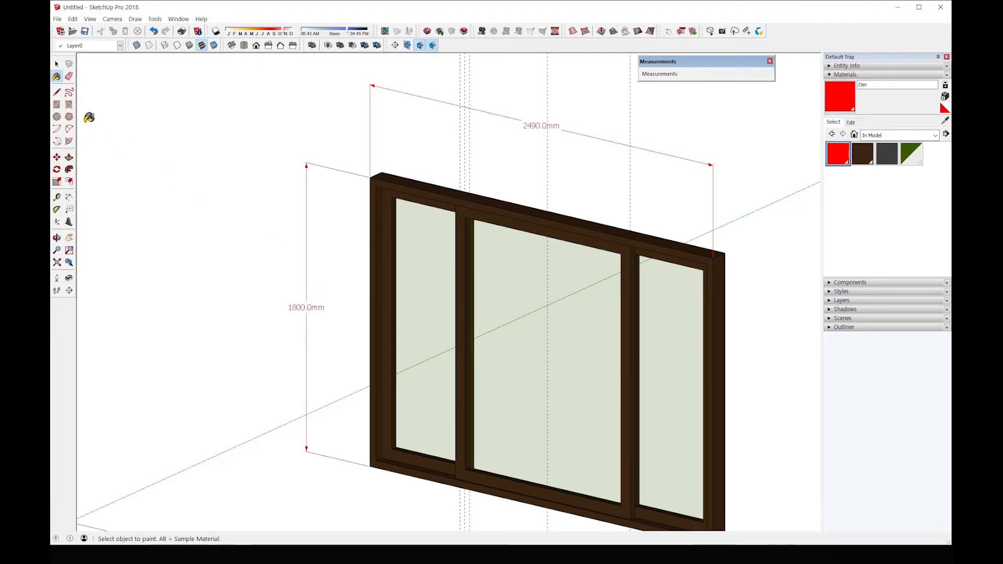
- Place a vertical guide line 600 mm inward from the left inner edge of the outer frame
{"action": "left_click", "coordinate": [69, 197]}
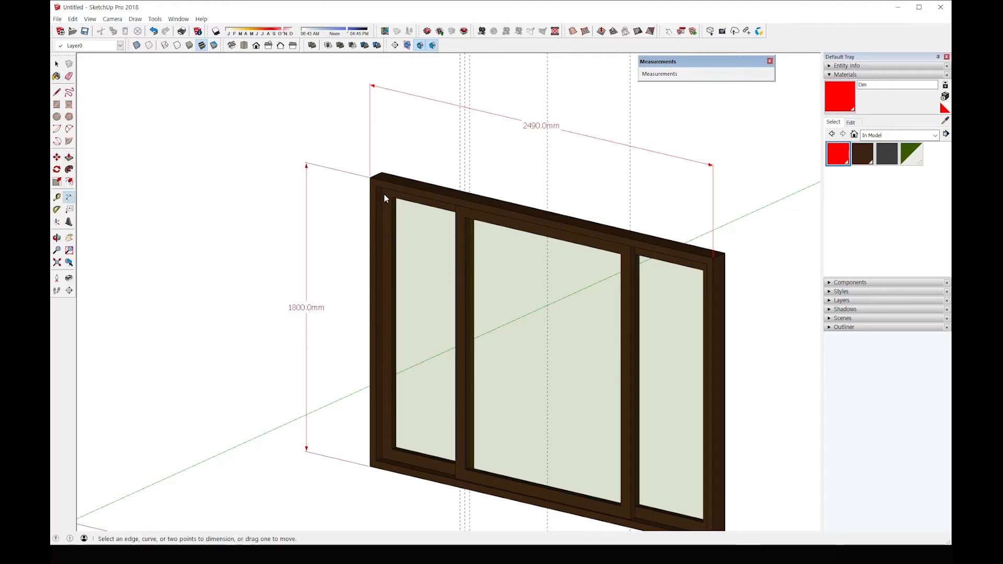
{"action": "middle_click_drag", "start_coordinate": [439, 216], "coordinate": [489, 208]}
{"action": "scroll", "coordinate": [463, 198], "scroll_direction": "up", "scroll_amount": 2}
{"action": "scroll", "coordinate": [464, 199], "scroll_direction": "up", "scroll_amount": 2}
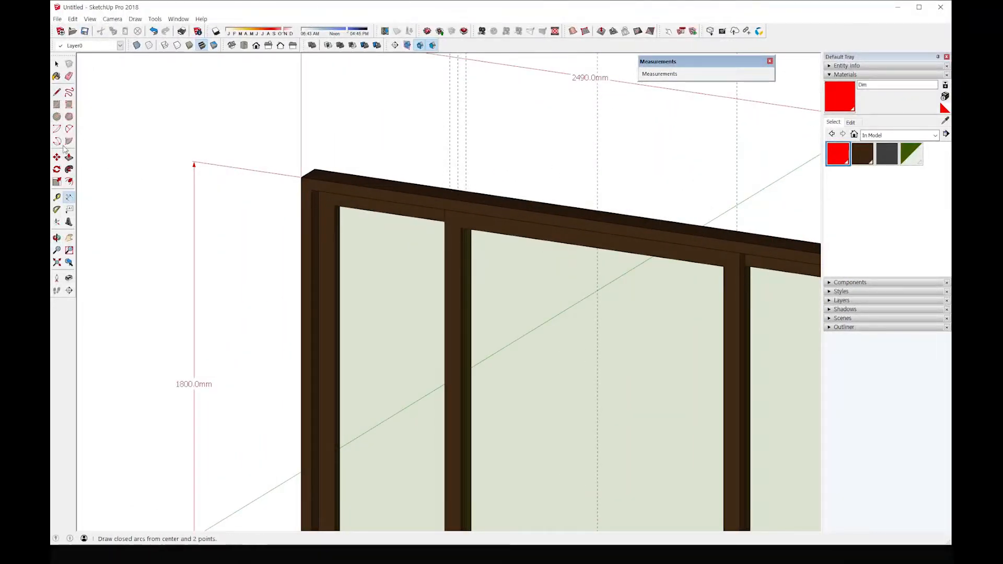
{"action": "left_click", "coordinate": [57, 198]}
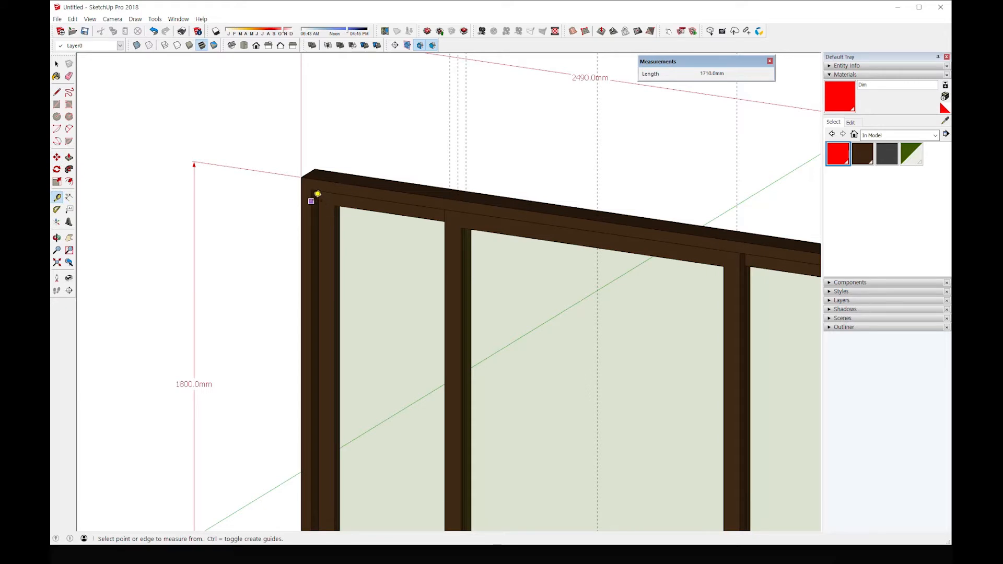
{"action": "left_click", "coordinate": [312, 200]}
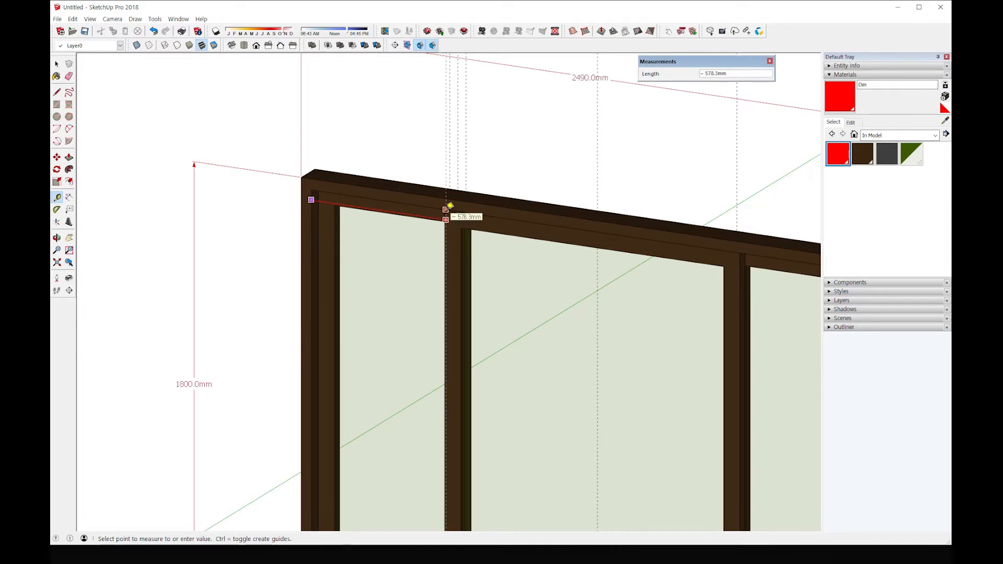
{"action": "mouse_move", "coordinate": [450, 206]}
{"action": "middle_mouse_down"}
{"action": "mouse_move", "coordinate": [448, 216]}
{"action": "mouse_move", "coordinate": [454, 208]}
{"action": "middle_mouse_up"}
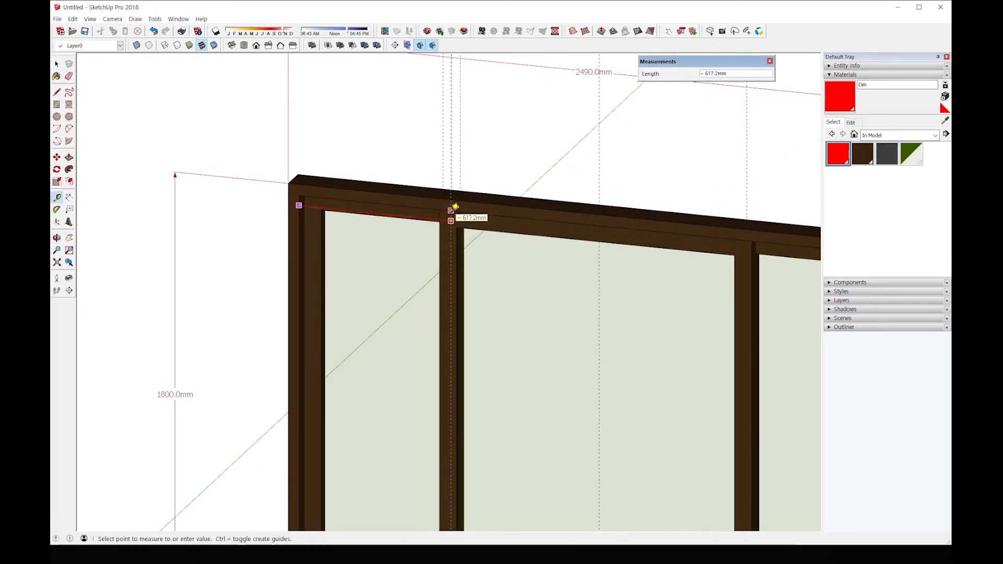
{"action": "type", "text": "600"}
{"action": "key", "text": "Return"}
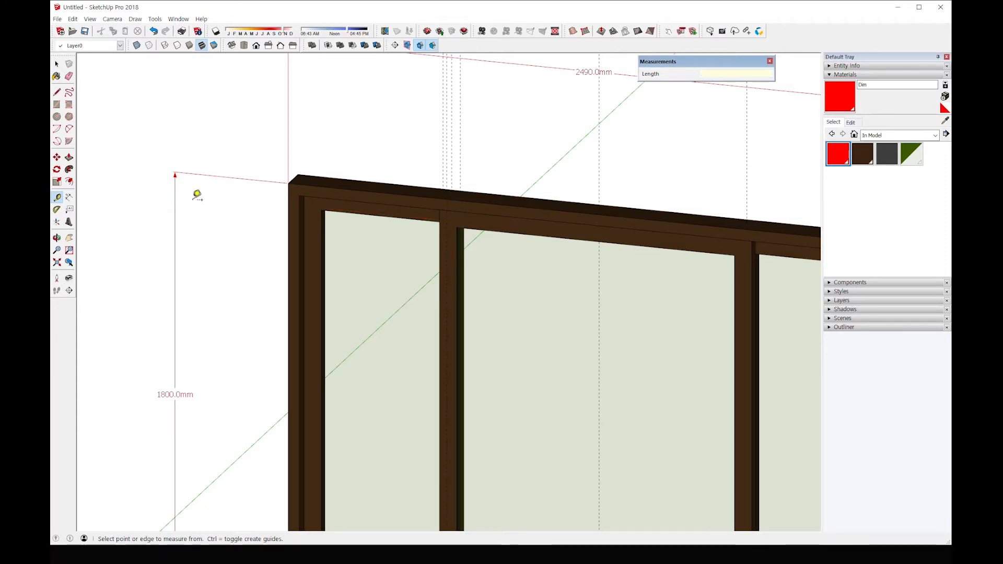
- Dimension from the outer frame's upper left inner corner to the new guide, above the window, and paint the dimension with Dim
{"action": "left_click", "coordinate": [69, 197]}
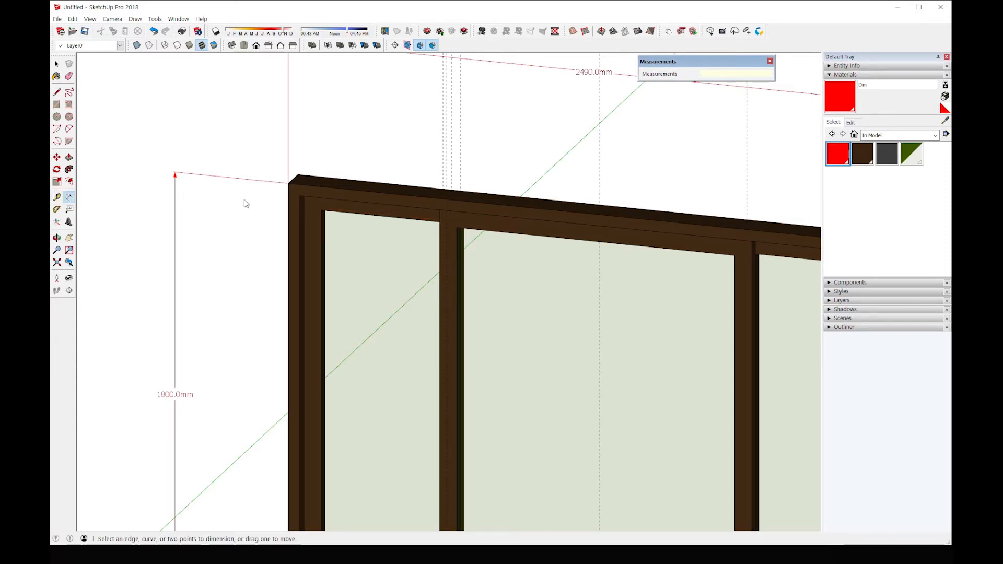
{"action": "left_click", "coordinate": [300, 197]}
{"action": "left_click", "coordinate": [446, 213]}
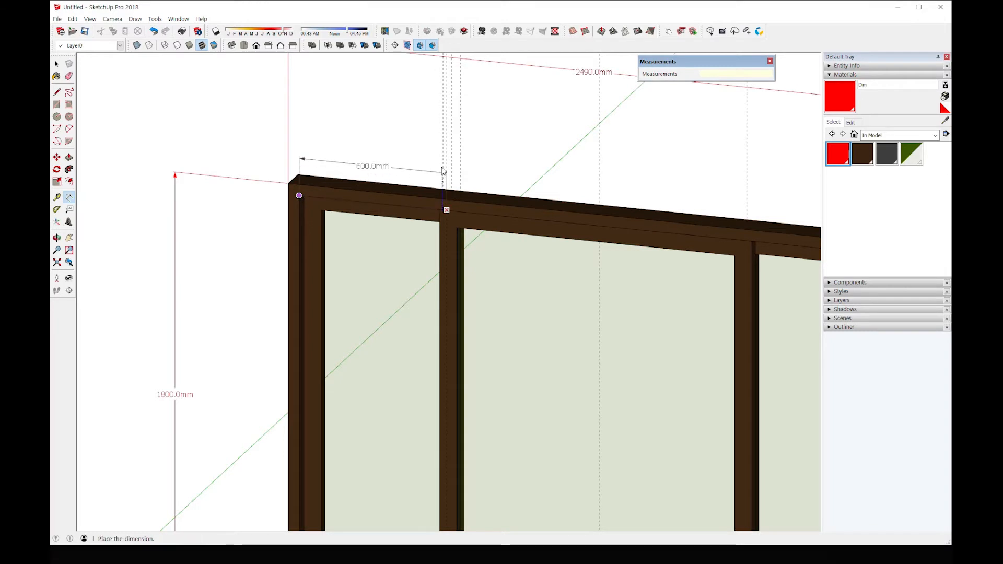
{"action": "left_click", "coordinate": [454, 126]}
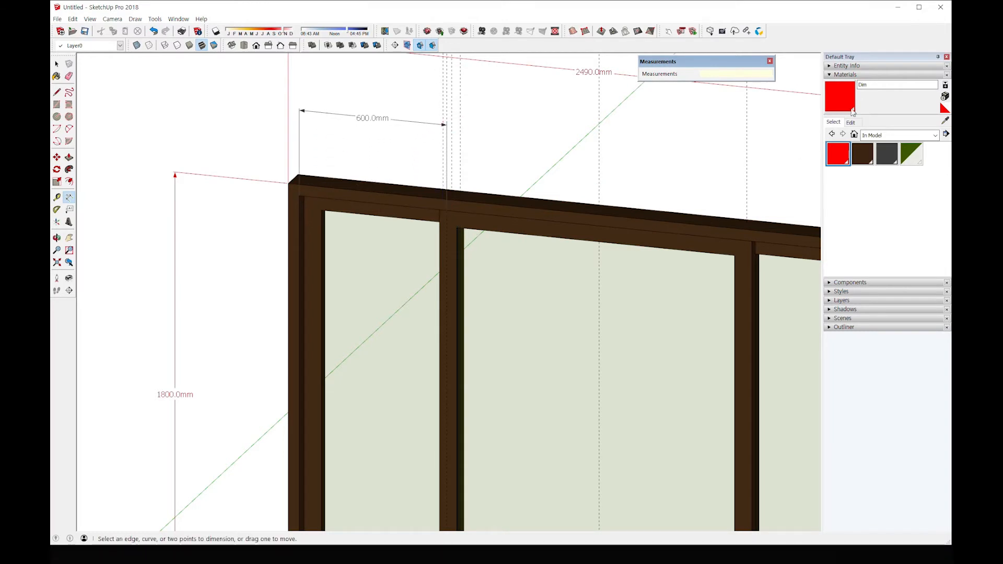
{"action": "middle_click_drag", "start_coordinate": [409, 190], "coordinate": [317, 135]}
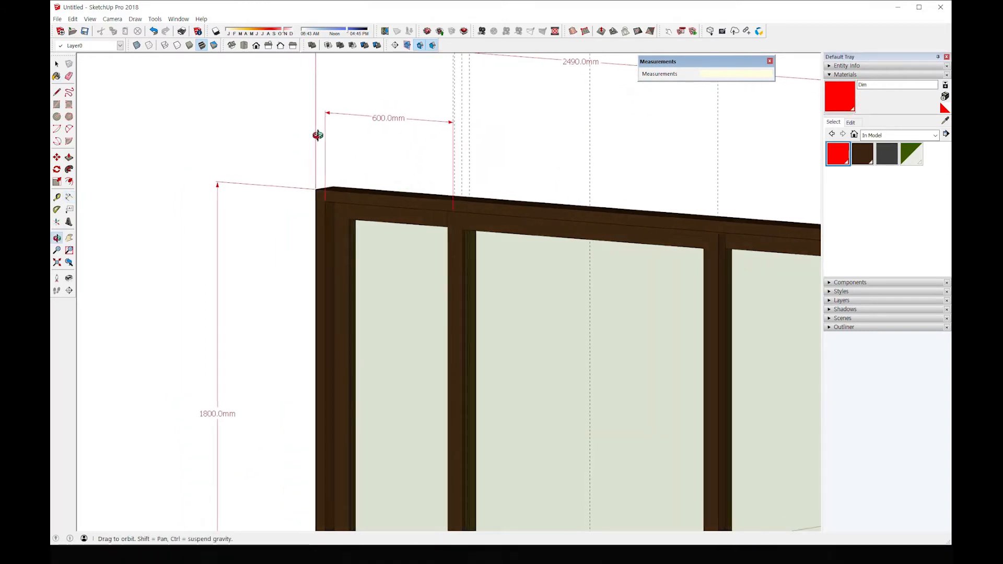
{"action": "scroll", "coordinate": [354, 150], "scroll_direction": "down", "scroll_amount": 4}
{"action": "key", "text": "b"}
{"action": "mouse_move", "coordinate": [385, 191]}
{"action": "middle_mouse_down"}
{"action": "mouse_move", "coordinate": [390, 221]}
{"action": "mouse_move", "coordinate": [448, 215]}
{"action": "mouse_move", "coordinate": [422, 186]}
{"action": "middle_mouse_up"}
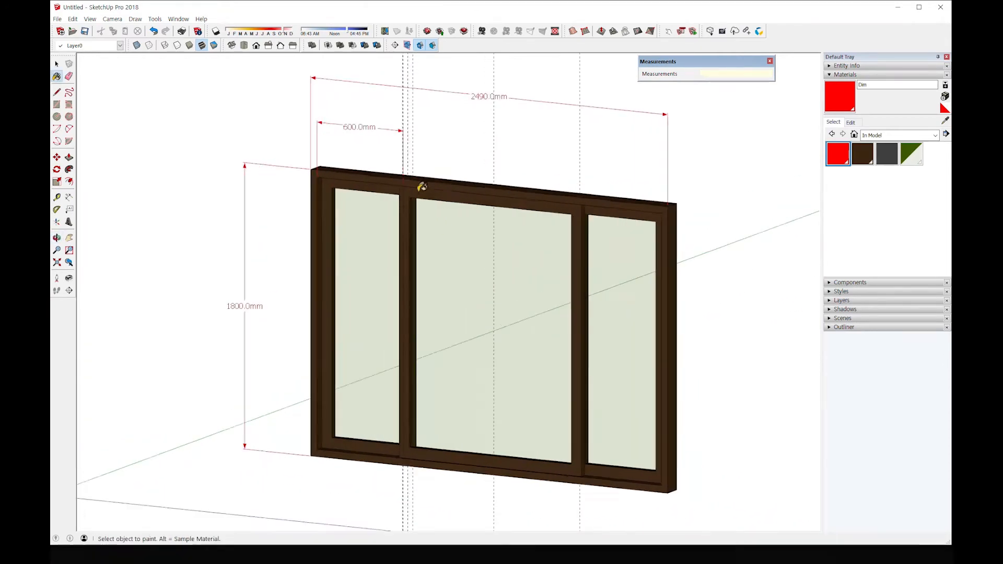
{"action": "scroll", "coordinate": [422, 187], "scroll_direction": "up", "scroll_amount": 1}
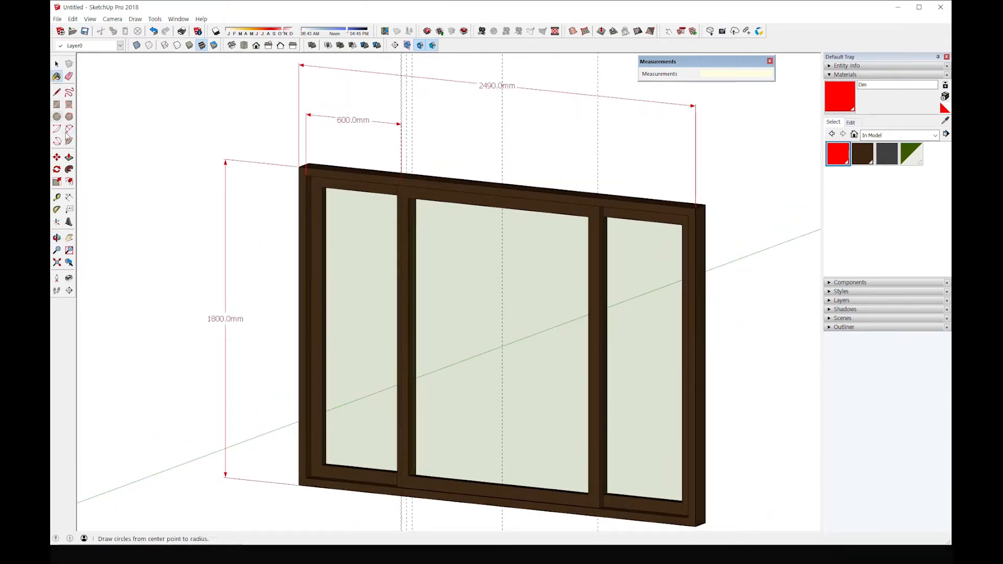
- Place a vertical guide line 600 mm inward from the right inner edge of the outer frame
{"action": "left_click", "coordinate": [56, 197]}
{"action": "middle_click_drag", "start_coordinate": [640, 295], "coordinate": [715, 211]}
{"action": "left_click", "coordinate": [715, 213]}
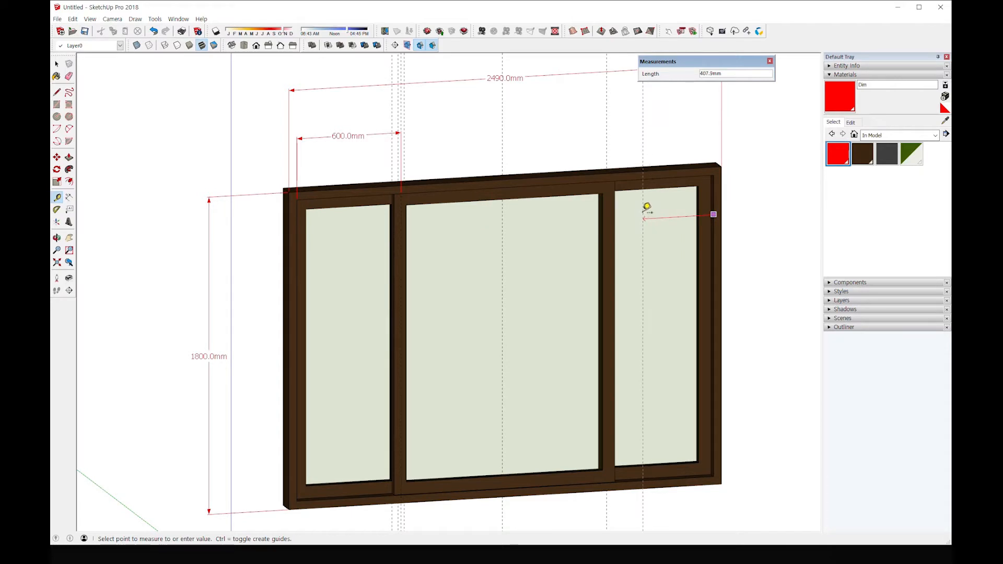
{"action": "type", "text": "600"}
{"action": "key", "text": "Return"}
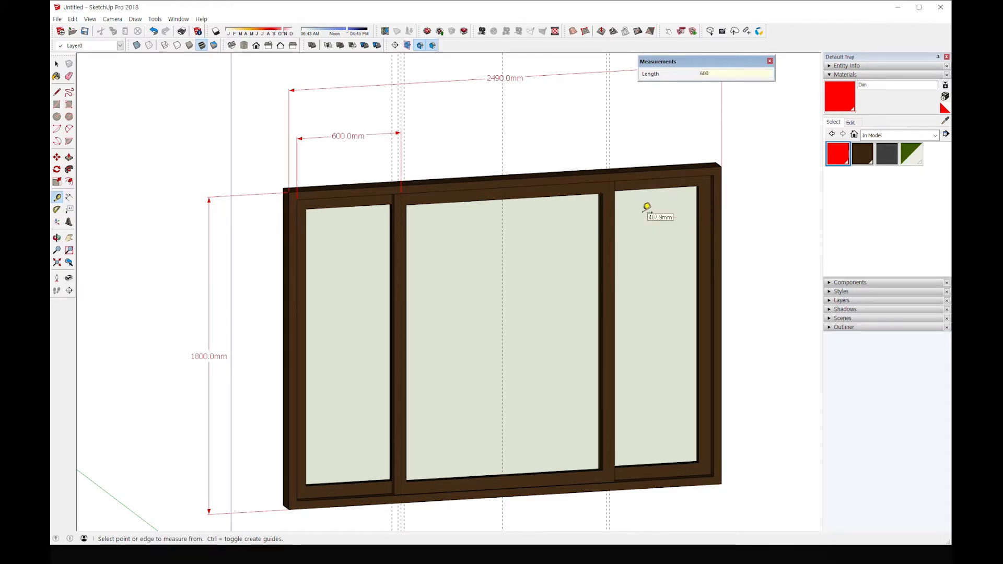
- Dimension the middle section between the two mullion guides, placing the dimension in line with the left section's dimension above the window
{"action": "left_click", "coordinate": [69, 197]}
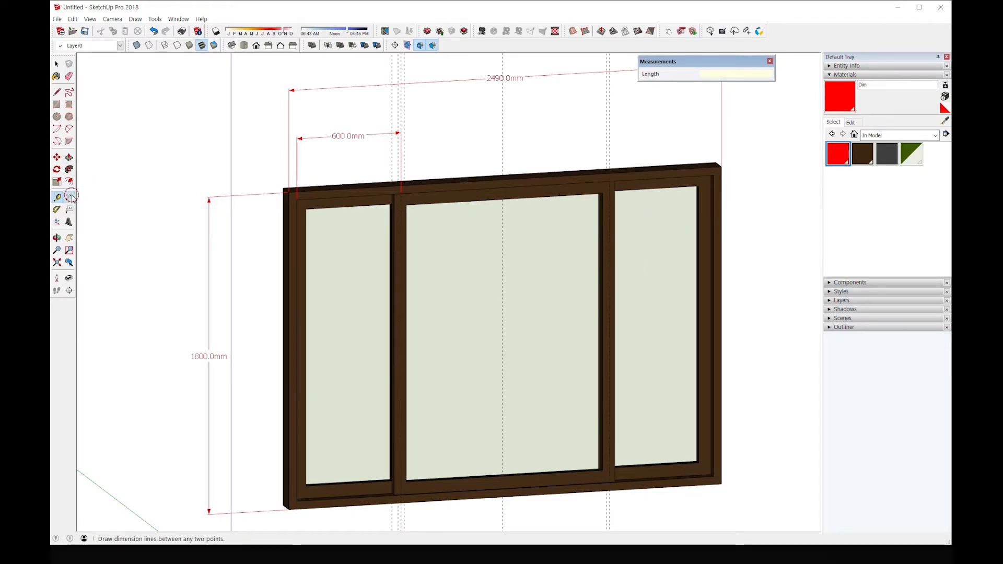
{"action": "left_click", "coordinate": [401, 194]}
{"action": "left_click", "coordinate": [609, 182]}
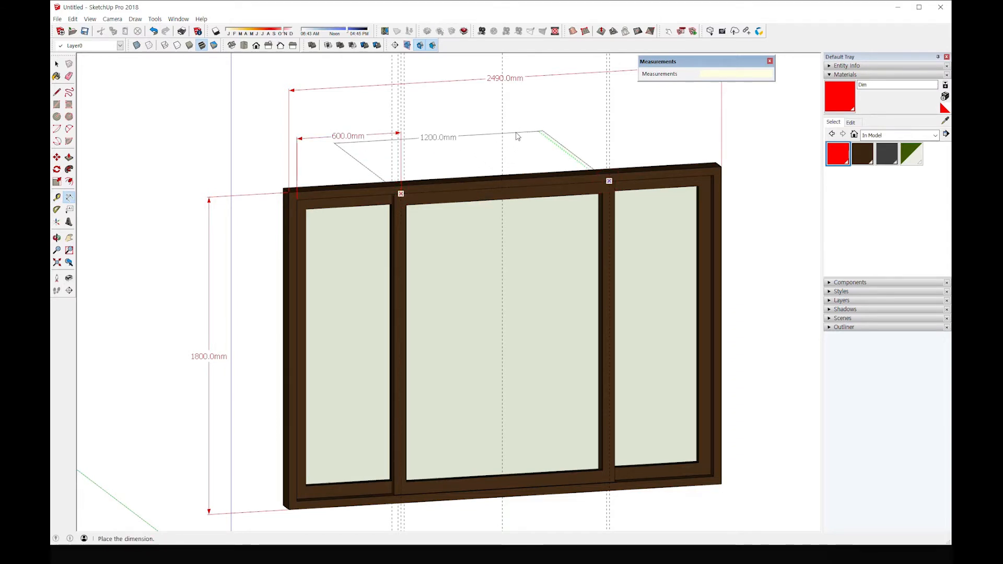
{"action": "mouse_move", "coordinate": [411, 138]}
{"action": "middle_mouse_down"}
{"action": "mouse_move", "coordinate": [442, 161]}
{"action": "mouse_move", "coordinate": [398, 130]}
{"action": "middle_mouse_up"}
{"action": "left_click", "coordinate": [385, 126]}
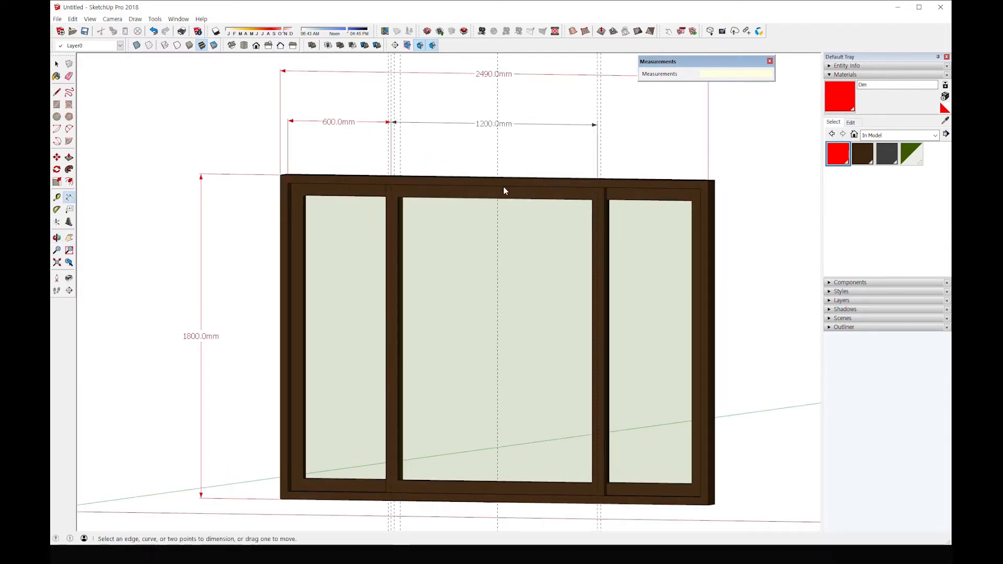
- Dimension the right section above the window in the same row, and paint the middle and right section dimensions with Dim
{"action": "left_click", "coordinate": [597, 188]}
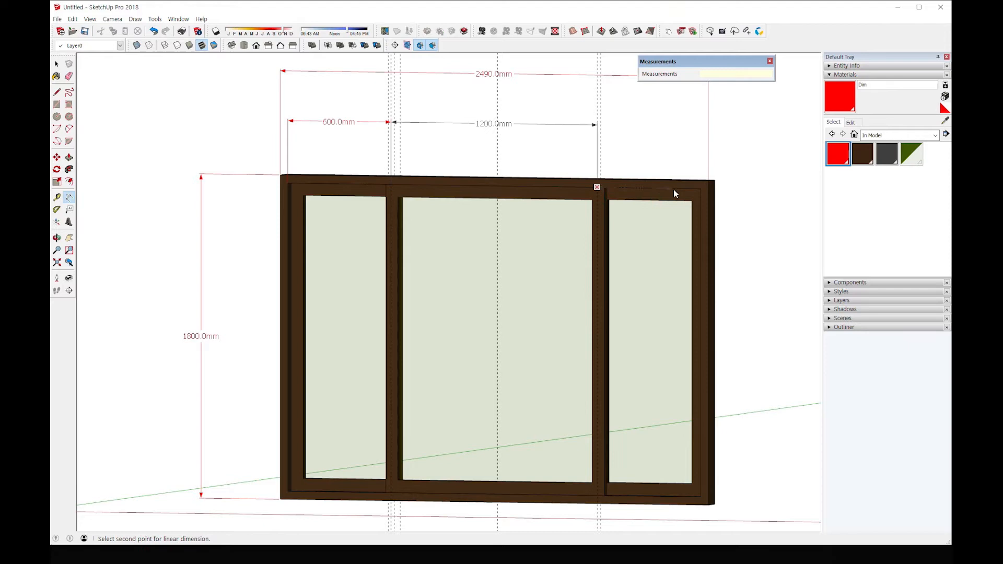
{"action": "left_click", "coordinate": [700, 189]}
{"action": "left_click", "coordinate": [600, 128]}
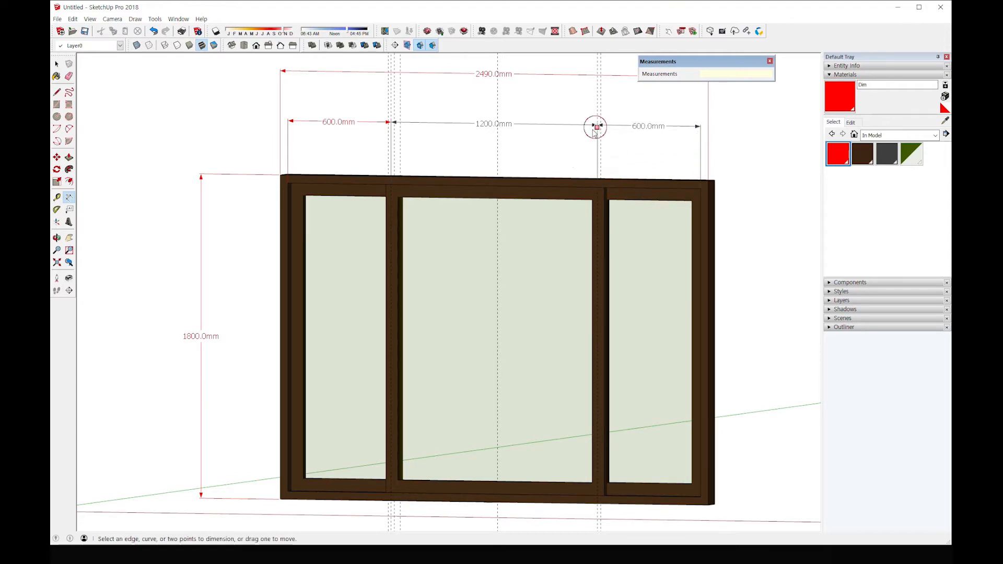
{"action": "left_click", "coordinate": [848, 108]}
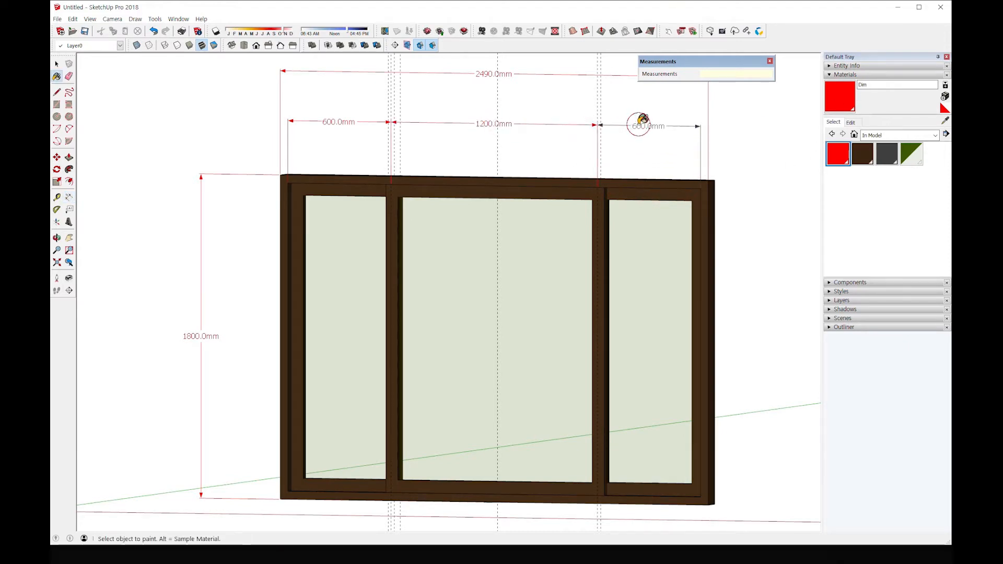
{"action": "mouse_move", "coordinate": [642, 120]}
{"action": "middle_mouse_down"}
{"action": "mouse_move", "coordinate": [533, 203]}
{"action": "mouse_move", "coordinate": [501, 296]}
{"action": "middle_mouse_up"}
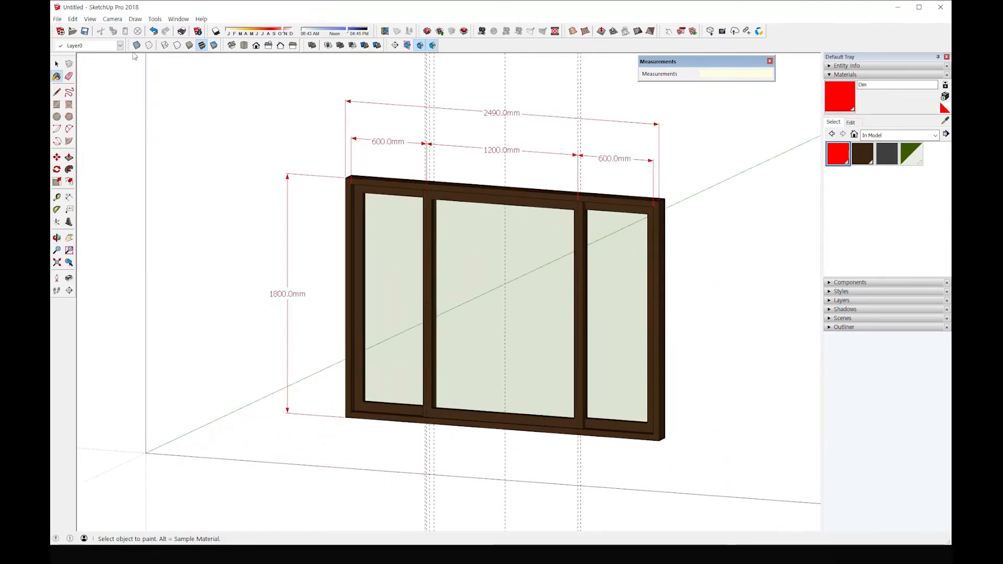
- Delete all guides from the window model
{"action": "left_click", "coordinate": [73, 19]}
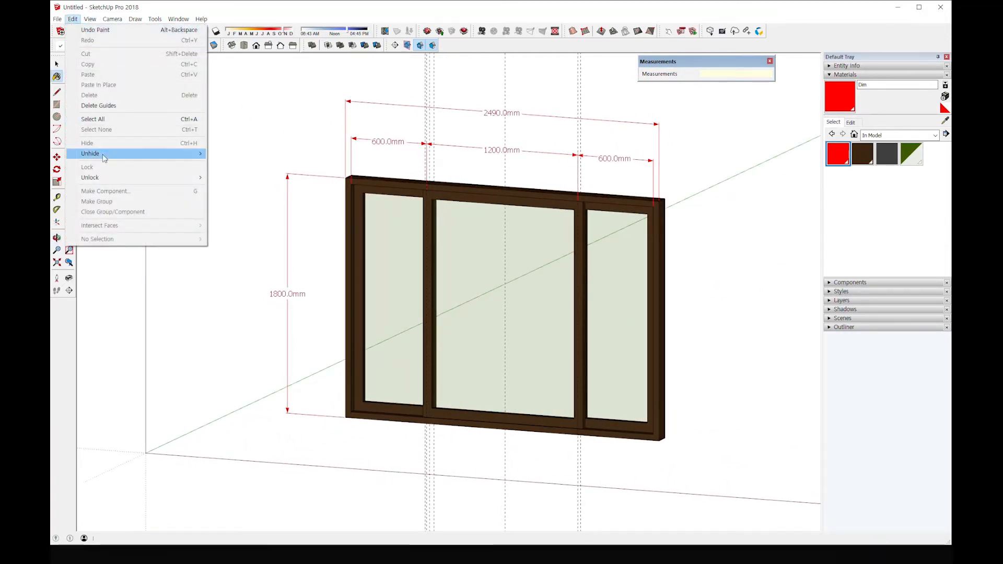
{"action": "left_click", "coordinate": [104, 105]}
{"action": "mouse_move", "coordinate": [339, 262]}
{"action": "middle_mouse_down"}
{"action": "mouse_move", "coordinate": [347, 269]}
{"action": "mouse_move", "coordinate": [320, 235]}
{"action": "mouse_move", "coordinate": [305, 262]}
{"action": "mouse_move", "coordinate": [360, 280]}
{"action": "mouse_move", "coordinate": [331, 271]}
{"action": "middle_mouse_up"}
{"action": "key", "text": "b"}
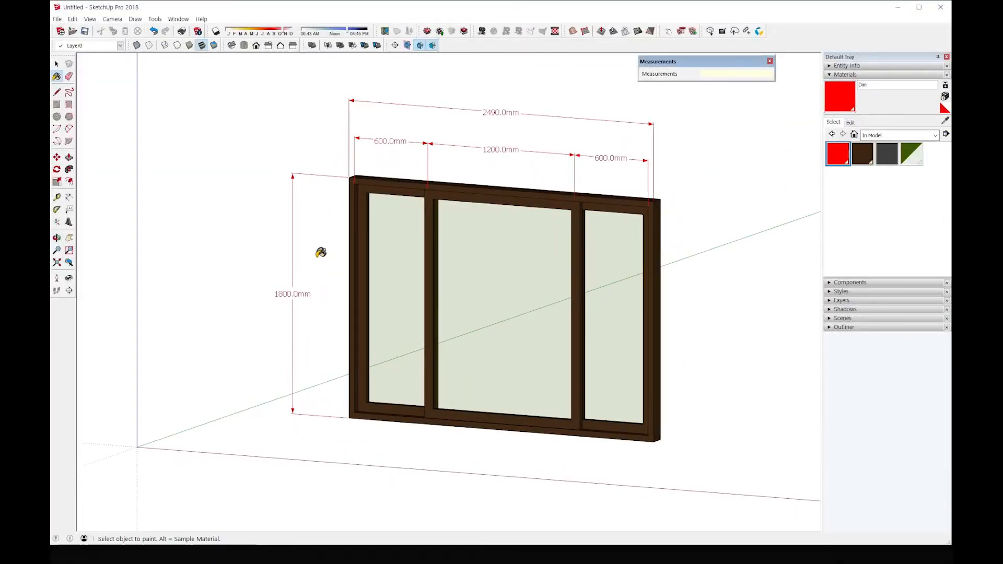
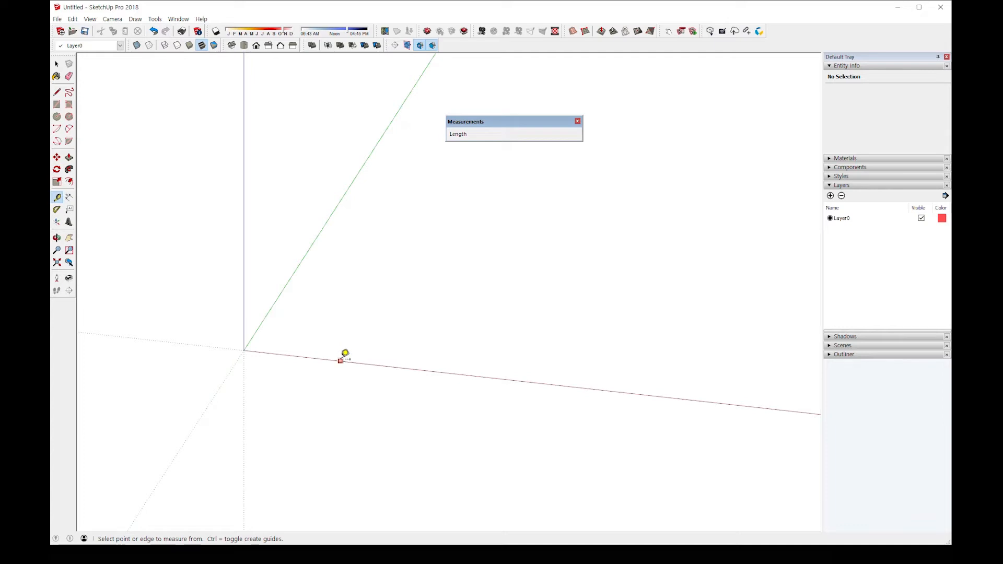
- Place two crossing guide lines in the empty model, one parallel to the red axis and one about 2468 mm from the green axis
{"action": "left_click", "coordinate": [342, 358]}
{"action": "left_click", "coordinate": [372, 297]}
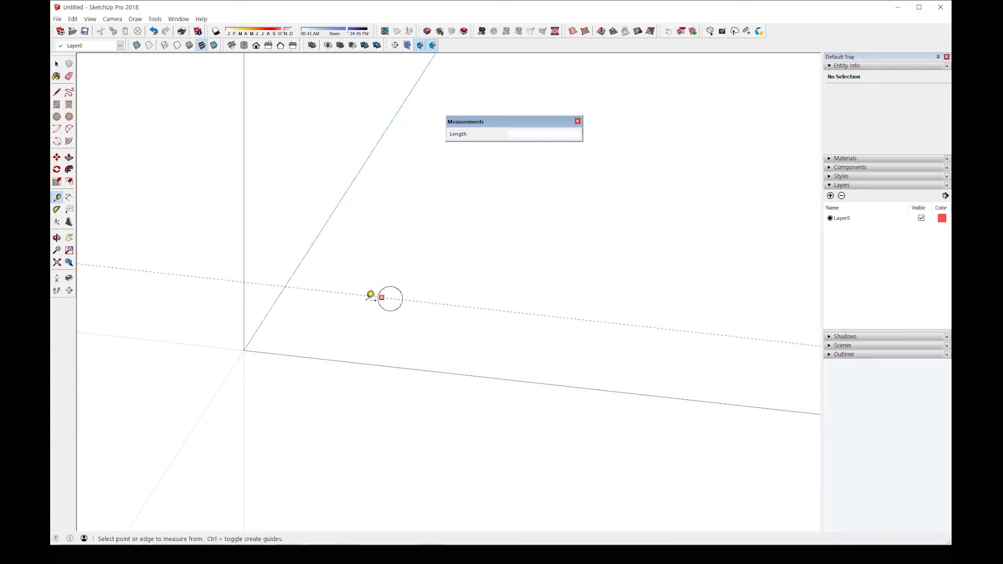
{"action": "left_click", "coordinate": [283, 291]}
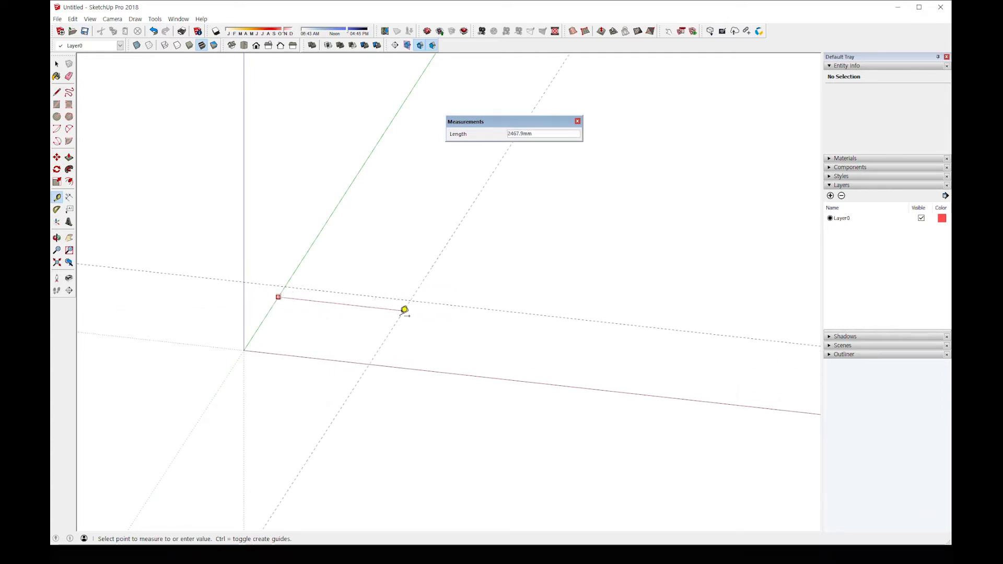
{"action": "left_click", "coordinate": [408, 311]}
{"action": "middle_click_drag", "start_coordinate": [441, 336], "coordinate": [420, 371]}
{"action": "scroll", "coordinate": [423, 291], "scroll_direction": "up", "scroll_amount": 5}
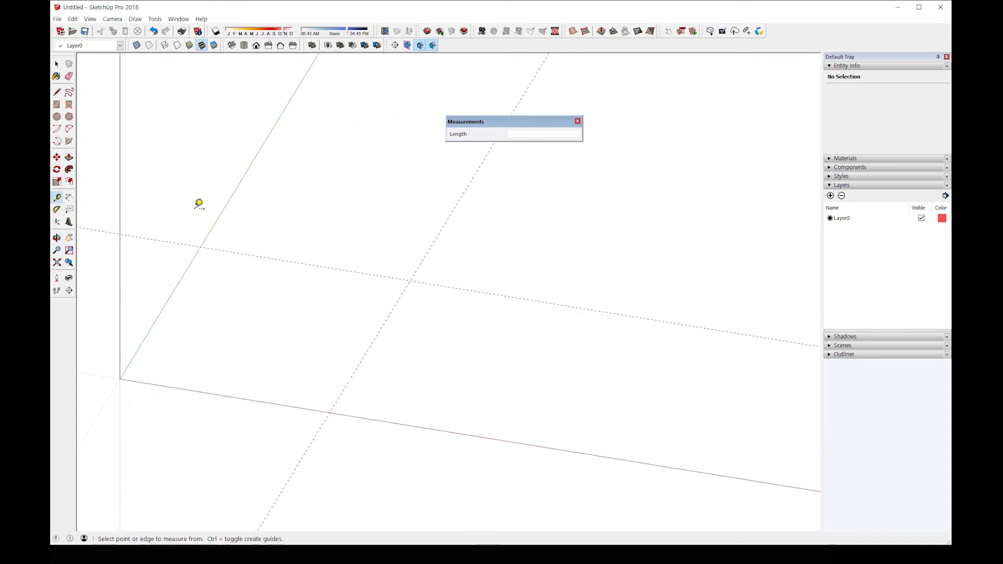
- Draw a circle with a radius of 350/2 mm on the ground, centred on the intersection of the two guides
{"action": "left_click", "coordinate": [57, 116]}
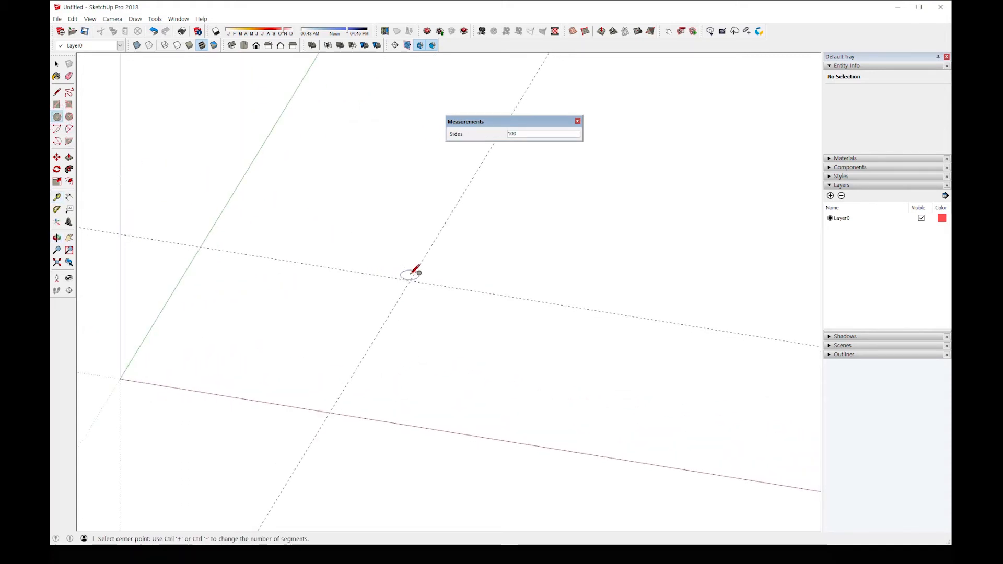
{"action": "left_click", "coordinate": [410, 281]}
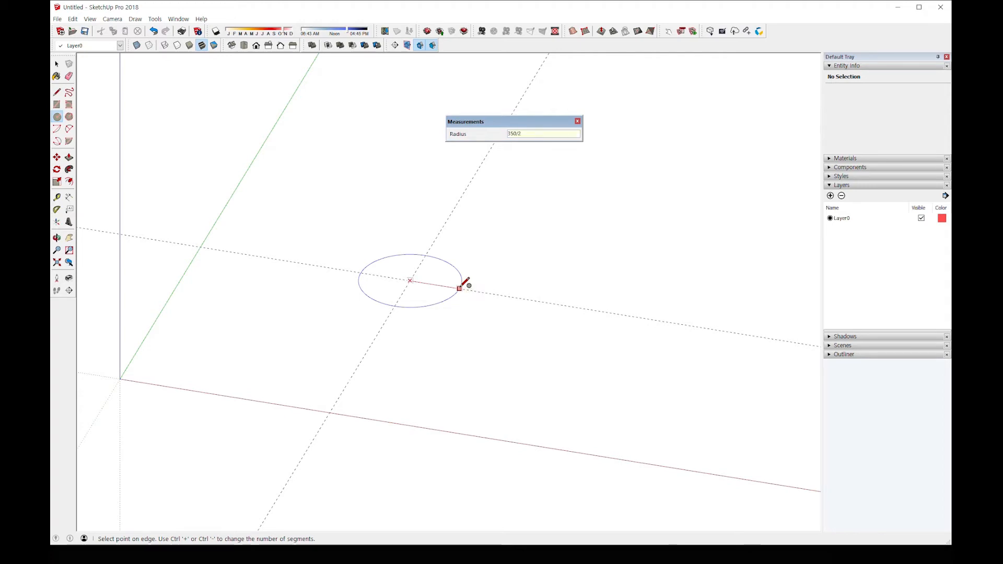
{"action": "key", "text": "Return"}
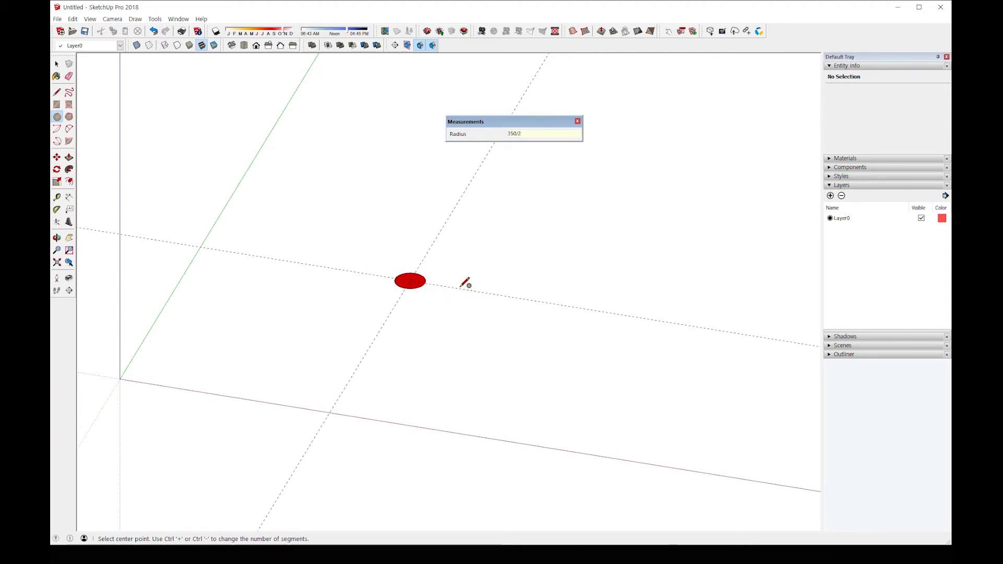
- Select the edge of the red circle and examine its radius and segment count
{"action": "scroll", "coordinate": [454, 290], "scroll_direction": "up", "scroll_amount": 5}
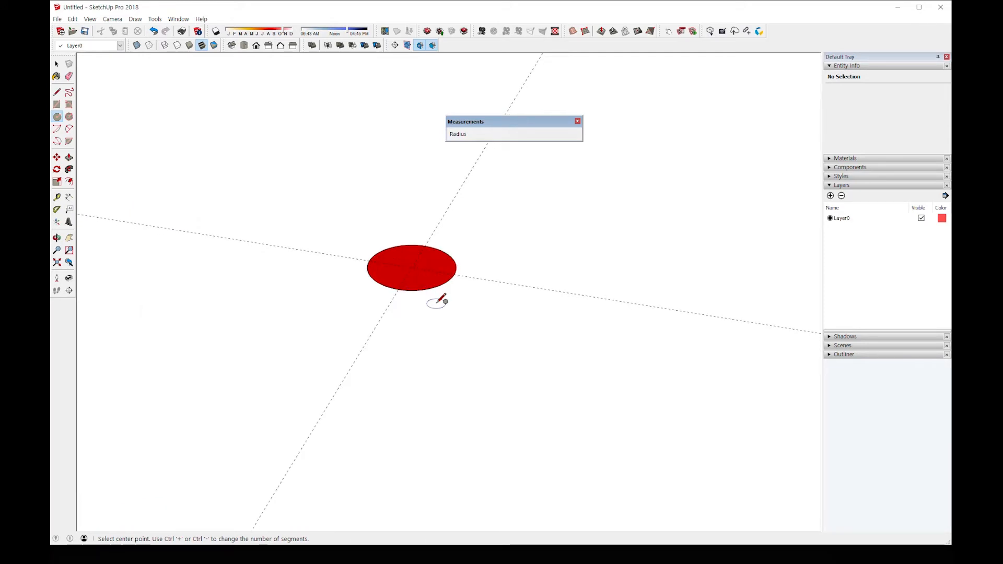
{"action": "middle_click_drag", "start_coordinate": [444, 297], "coordinate": [468, 322]}
{"action": "key", "text": "space"}
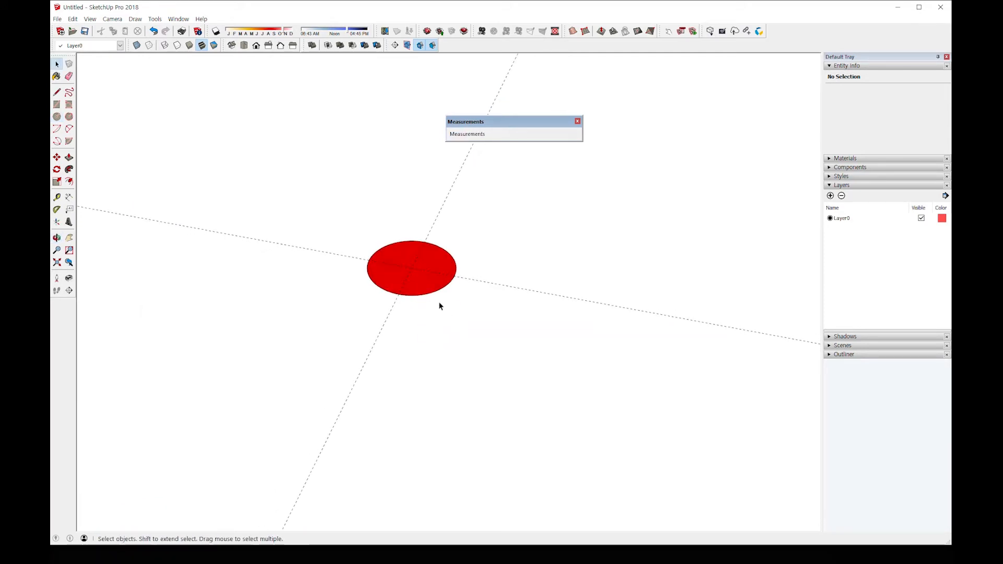
{"action": "left_click", "coordinate": [435, 291]}
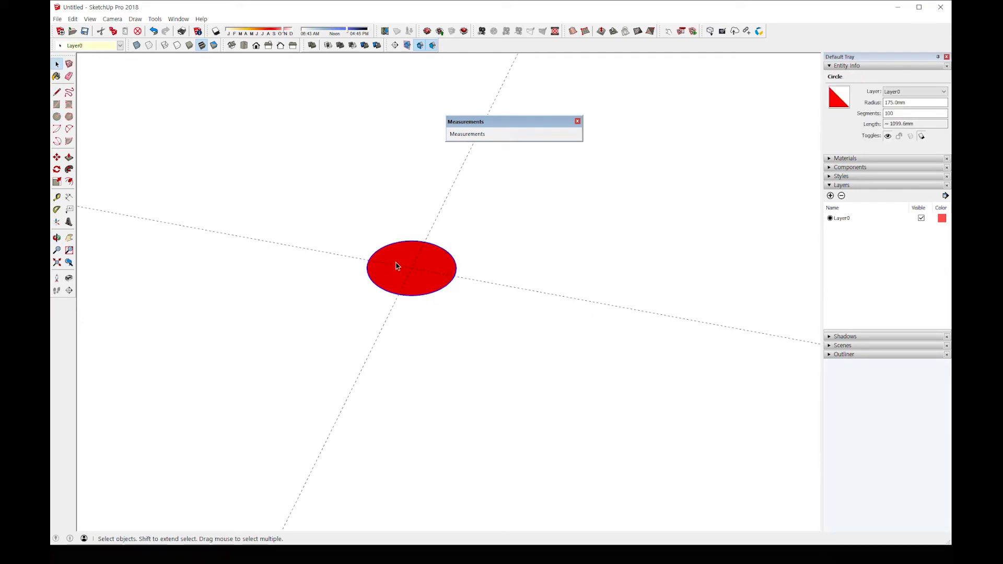
{"action": "scroll", "coordinate": [396, 267], "scroll_direction": "up", "scroll_amount": 2}
{"action": "double_click", "coordinate": [897, 114]}
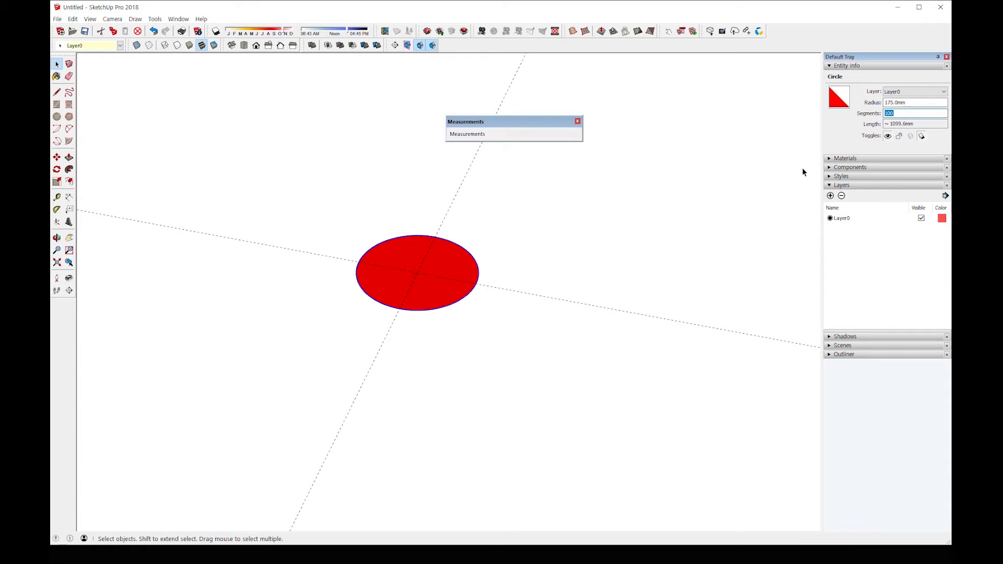
{"action": "scroll", "coordinate": [406, 274], "scroll_direction": "up", "scroll_amount": 5}
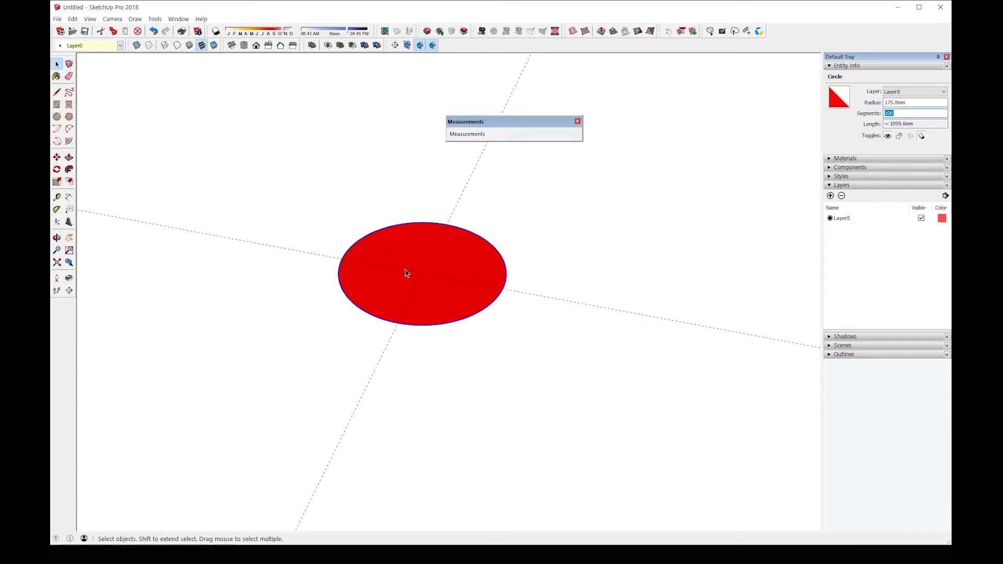
{"action": "scroll", "coordinate": [545, 312], "scroll_direction": "up", "scroll_amount": 2}
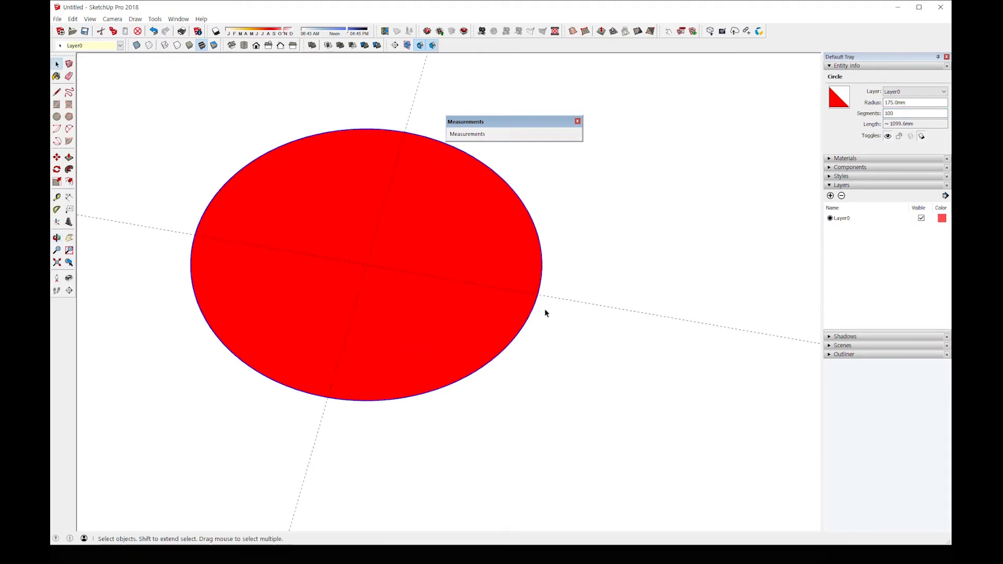
- Make a group from the circle's face together with its edge
{"action": "left_click", "coordinate": [544, 311]}
{"action": "double_click", "coordinate": [473, 256]}
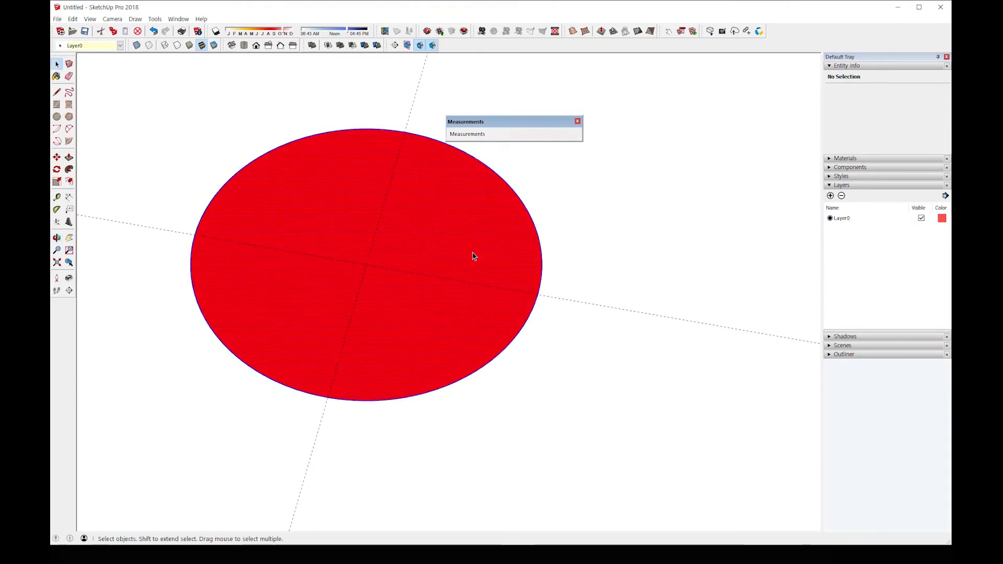
{"action": "right_click", "coordinate": [468, 250]}
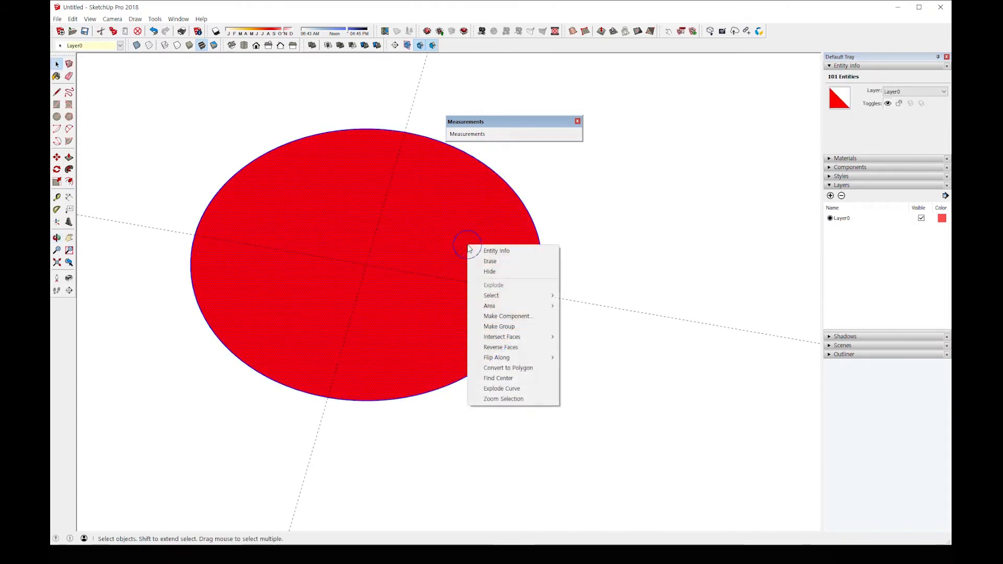
{"action": "left_click", "coordinate": [514, 327]}
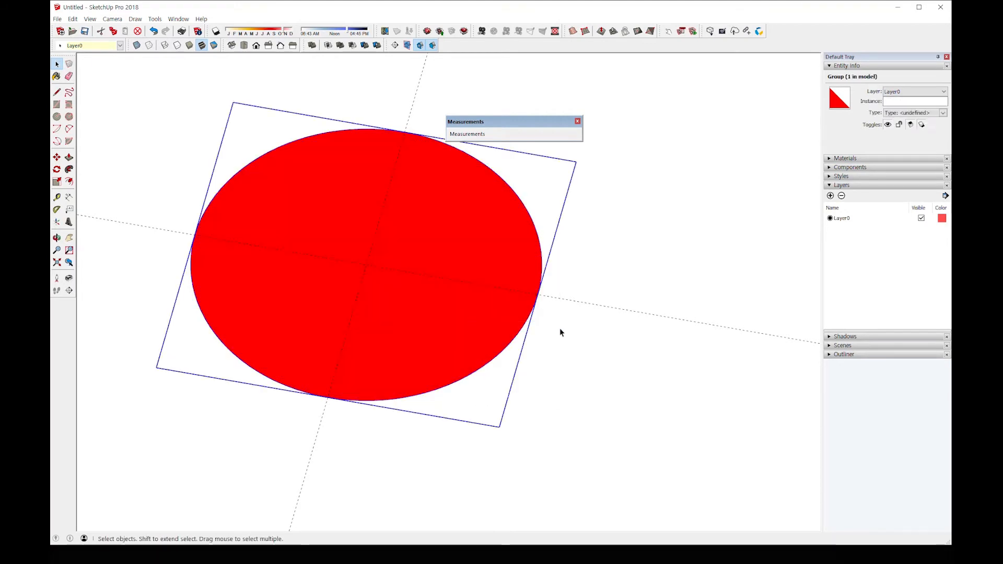
{"action": "left_click", "coordinate": [546, 325]}
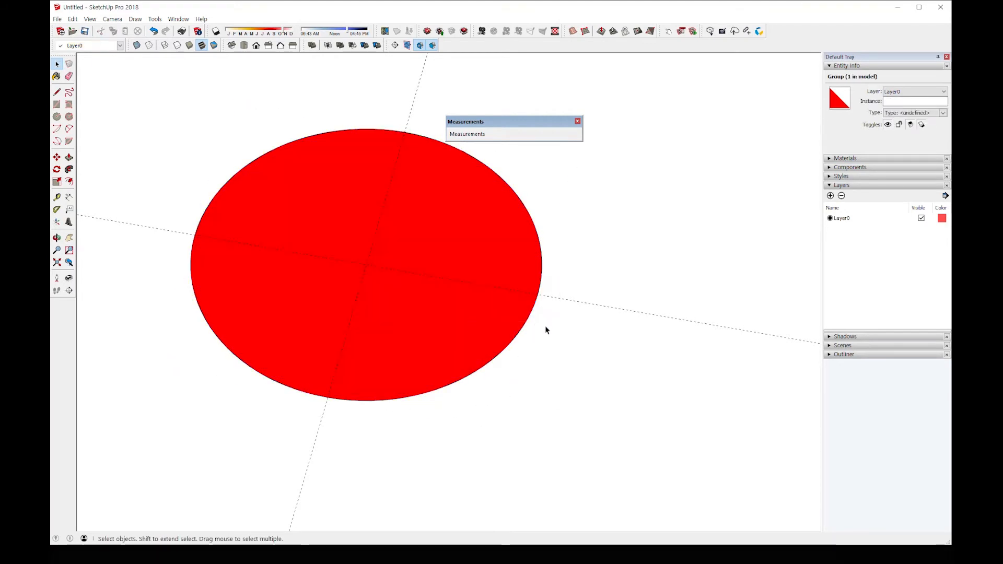
- In top view, place two parallel guides 5/2 mm above and below the circle's horizontal centre guide
{"action": "left_click", "coordinate": [243, 45]}
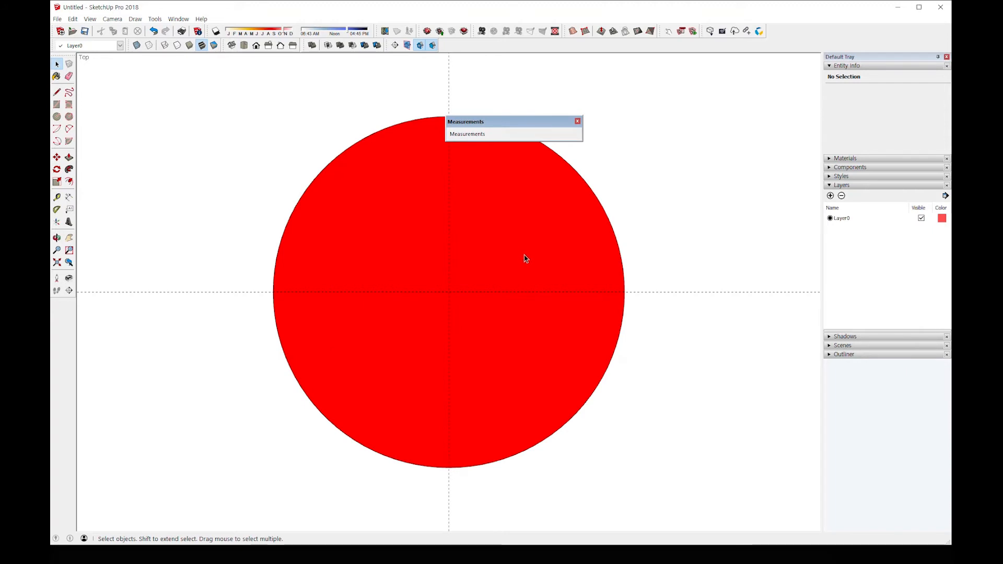
{"action": "middle_click_drag", "start_coordinate": [524, 258], "coordinate": [456, 291], "text": "shift"}
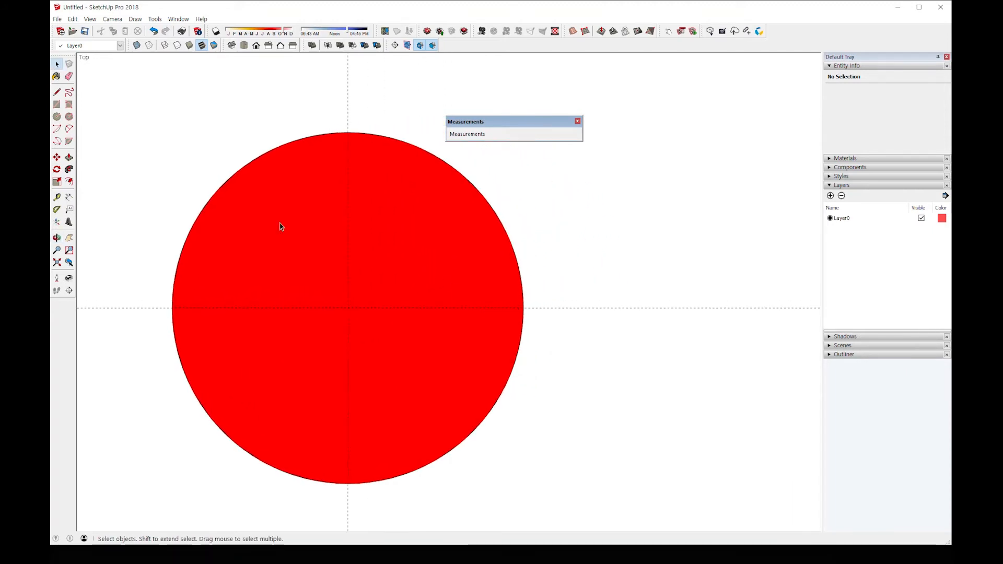
{"action": "left_click", "coordinate": [57, 197]}
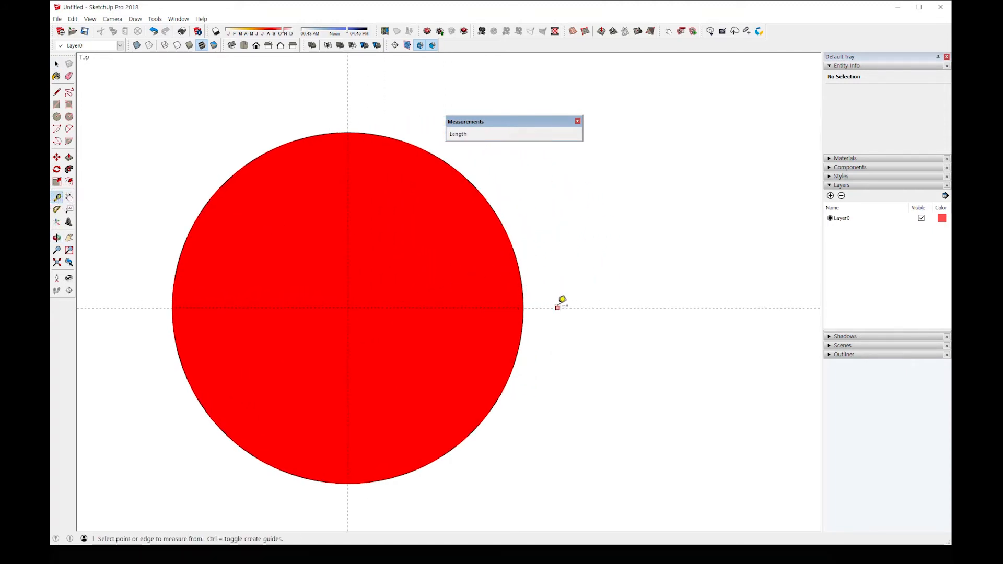
{"action": "left_click", "coordinate": [558, 308]}
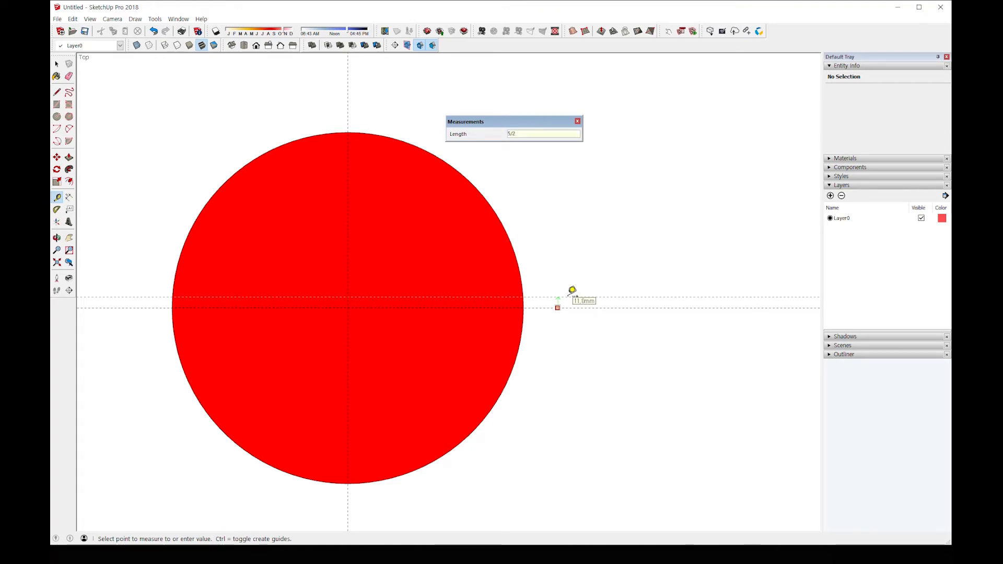
{"action": "key", "text": "Return"}
{"action": "scroll", "coordinate": [538, 321], "scroll_direction": "up", "scroll_amount": 2}
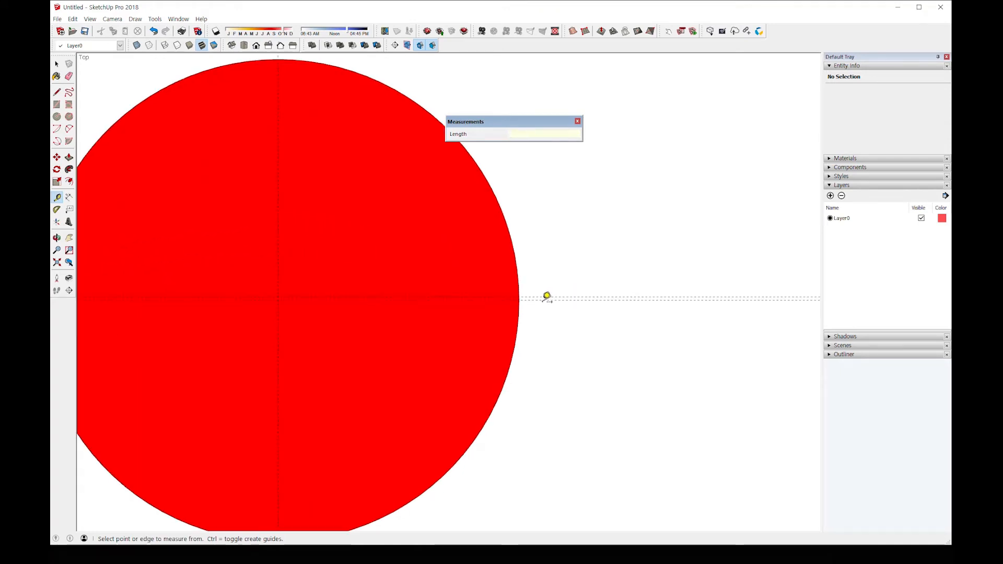
{"action": "left_click", "coordinate": [543, 300]}
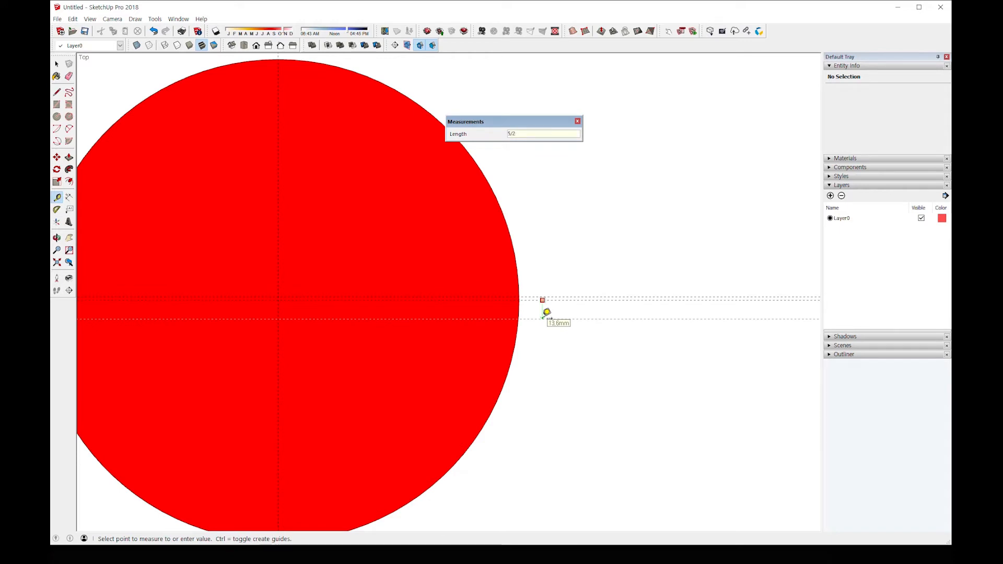
{"action": "type", "text": "5/2"}
{"action": "key", "text": "Return"}
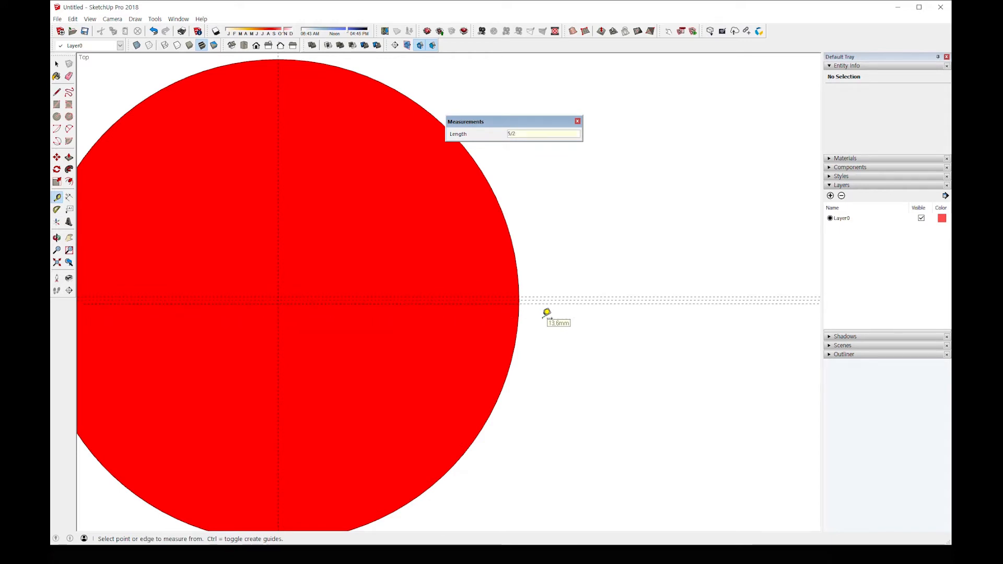
- Add a vertical guide through the circle's rightmost point and a second one 13 mm inward from it
{"action": "left_click", "coordinate": [278, 271]}
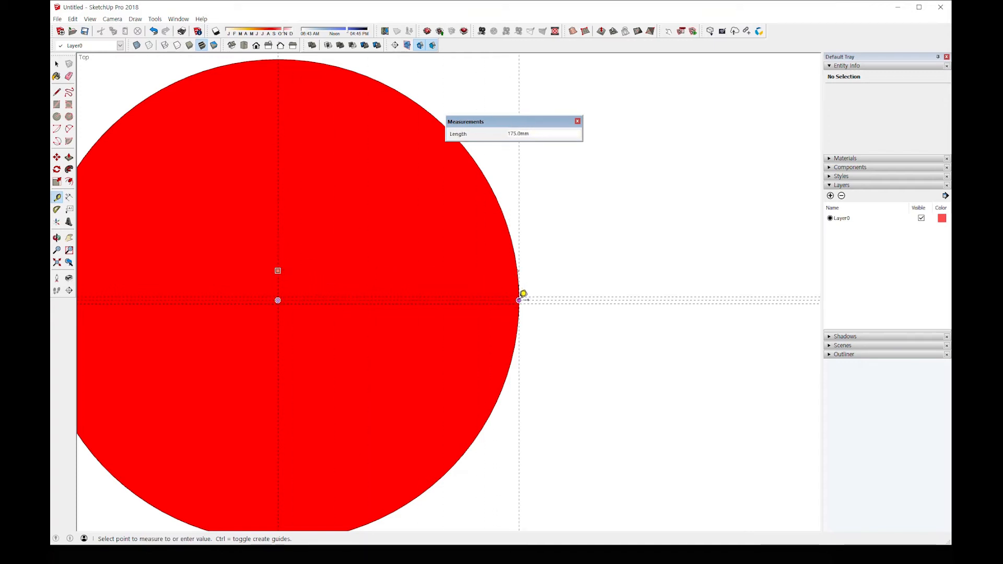
{"action": "left_click", "coordinate": [522, 296]}
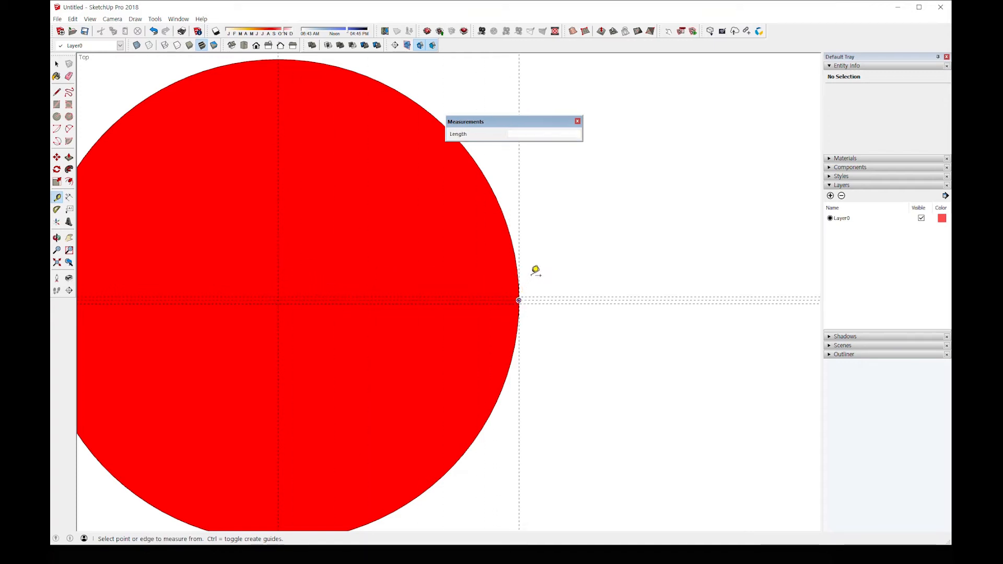
{"action": "left_click", "coordinate": [519, 234]}
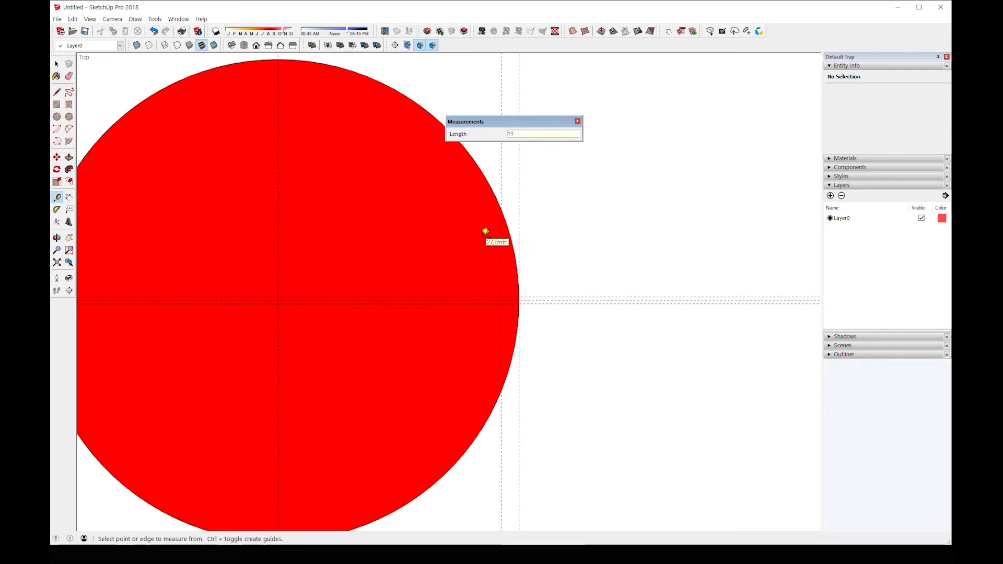
{"action": "key", "text": "Return"}
{"action": "scroll", "coordinate": [523, 305], "scroll_direction": "up", "scroll_amount": 2}
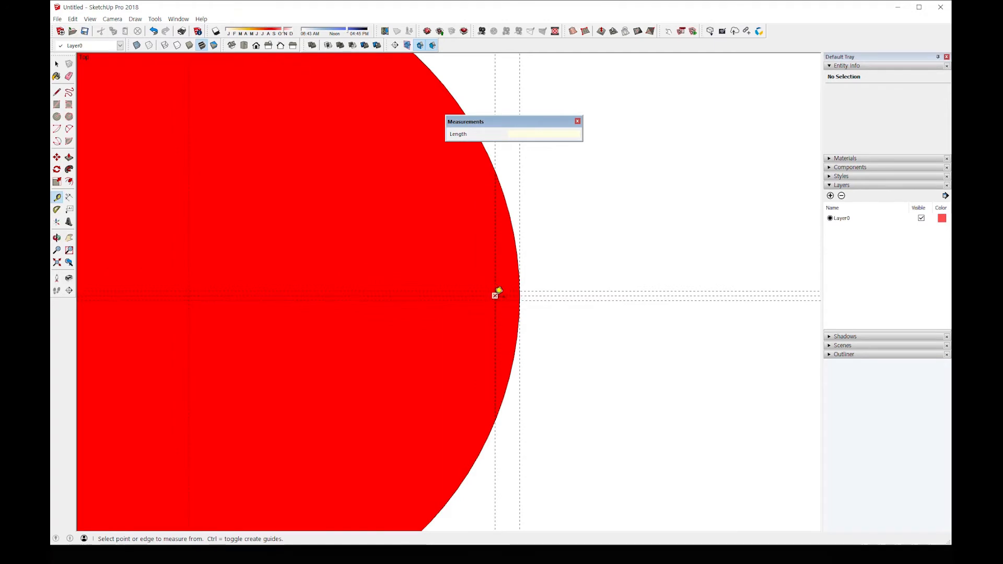
{"action": "scroll", "coordinate": [538, 304], "scroll_direction": "up", "scroll_amount": 1}
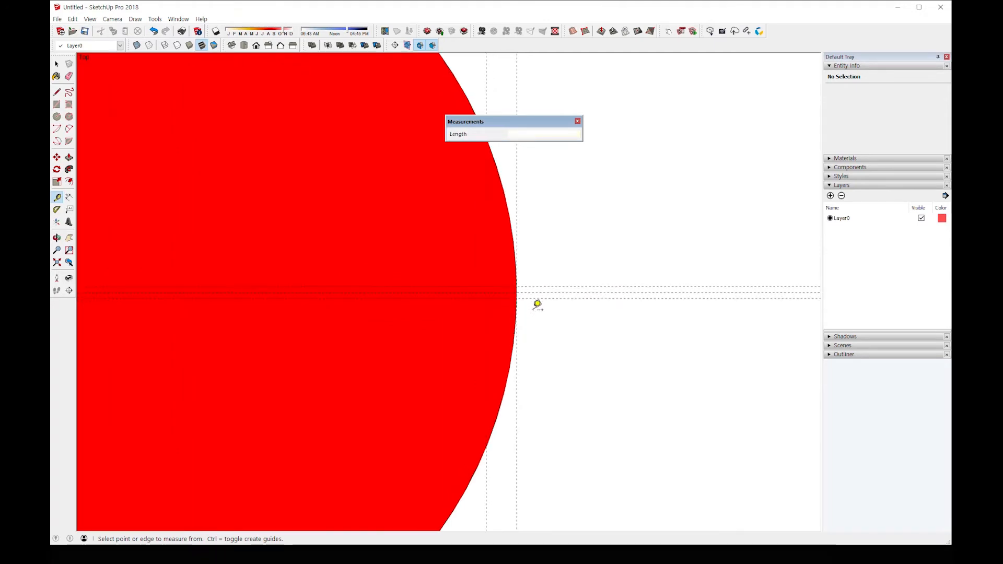
- Draw a rectangle about 61 by 5 mm outward from the inner vertical guide between the outer horizontal guides, and select it for rotation
{"action": "left_click", "coordinate": [57, 104]}
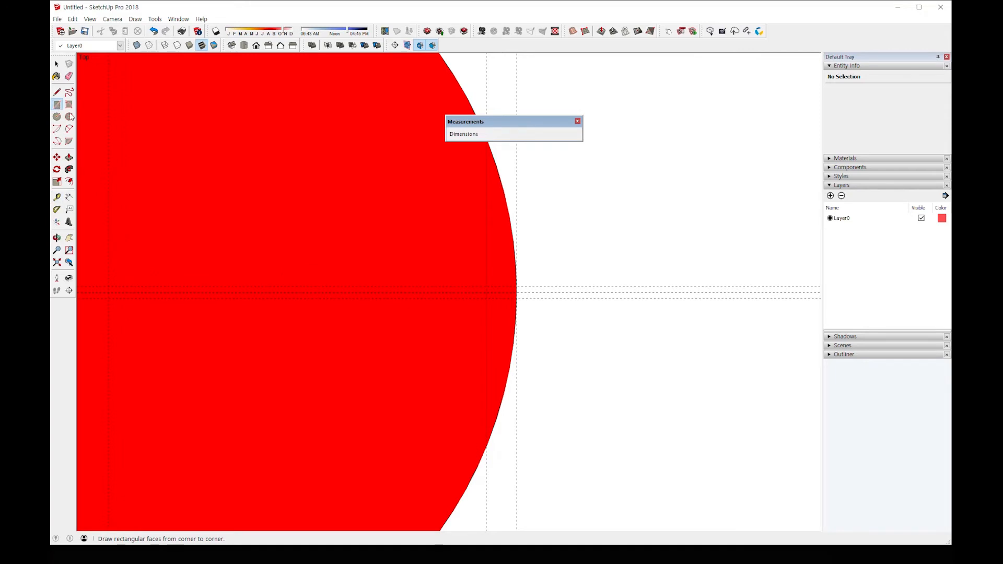
{"action": "left_click", "coordinate": [486, 287]}
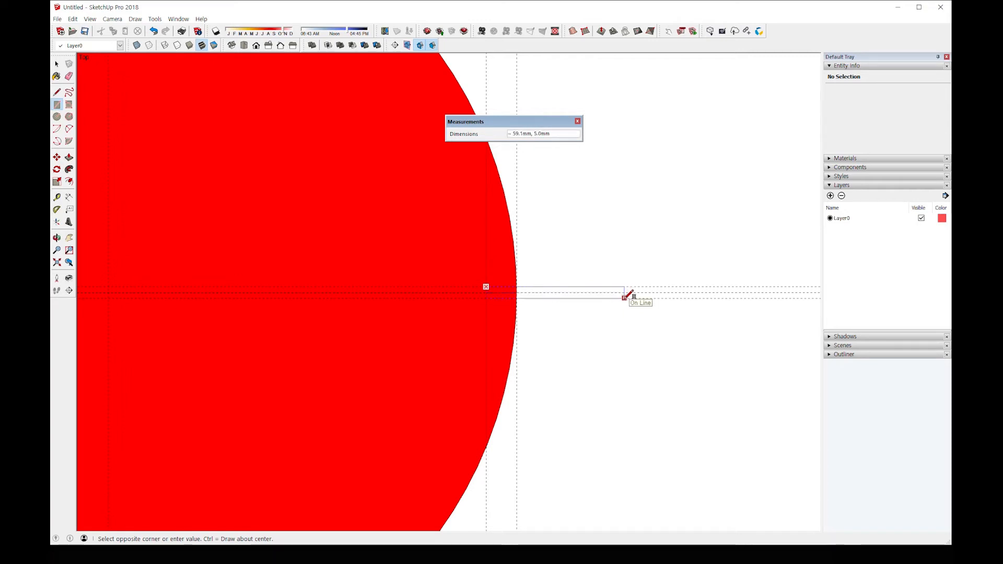
{"action": "left_click", "coordinate": [630, 297]}
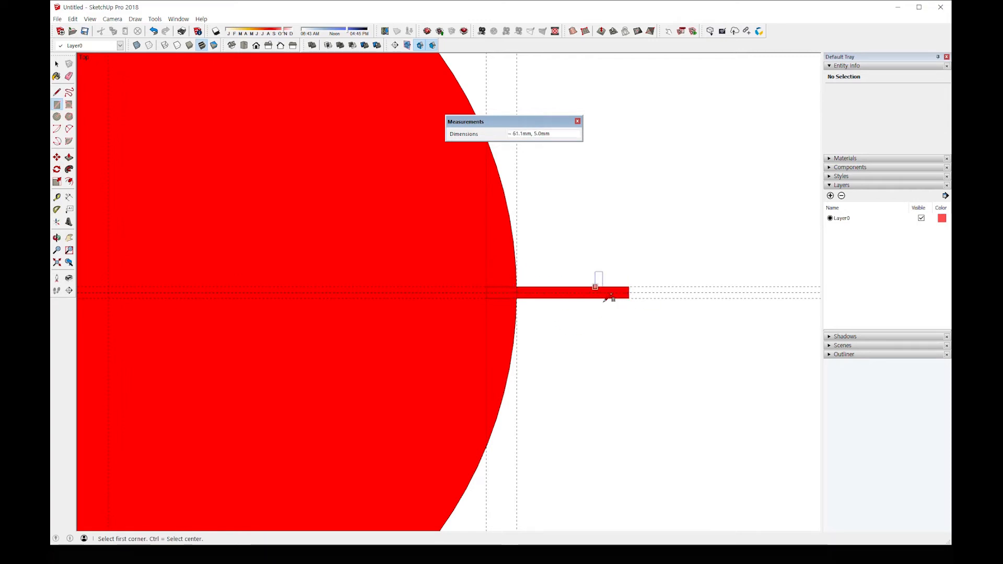
{"action": "left_click", "coordinate": [57, 63]}
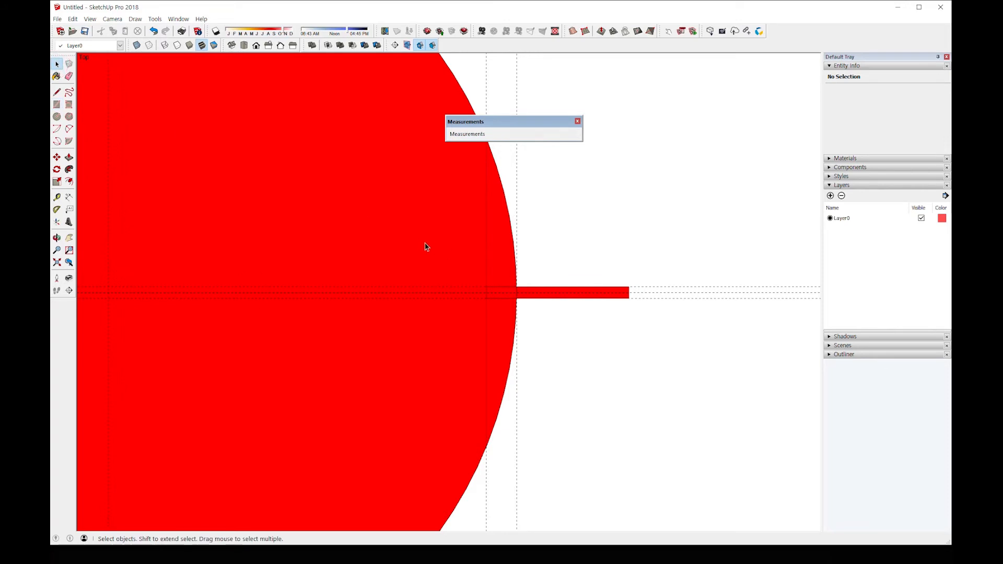
{"action": "left_click_drag", "start_coordinate": [425, 244], "coordinate": [663, 324]}
{"action": "scroll", "coordinate": [533, 316], "scroll_direction": "down", "scroll_amount": 3}
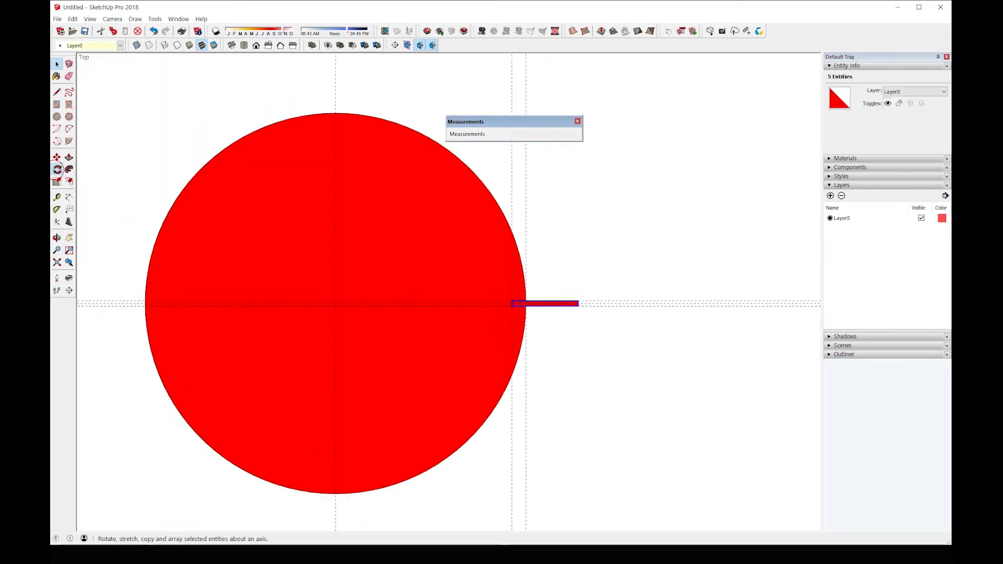
{"action": "left_click", "coordinate": [57, 170]}
{"action": "scroll", "coordinate": [339, 307], "scroll_direction": "up", "scroll_amount": 2}
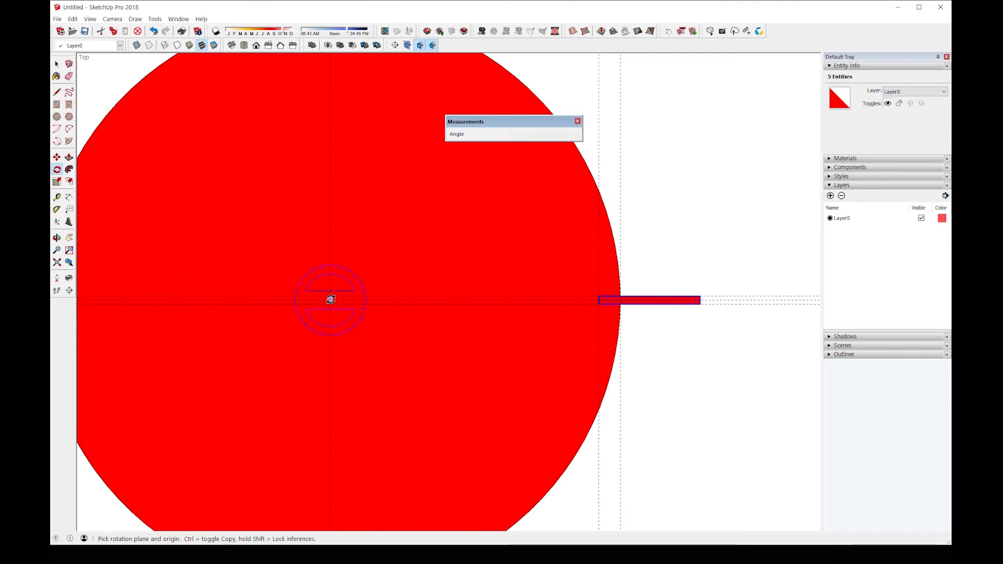
- Try rotating the selected rectangle 20° about the circle's centre without copying, and undo the rotation
{"action": "left_click", "coordinate": [330, 300]}
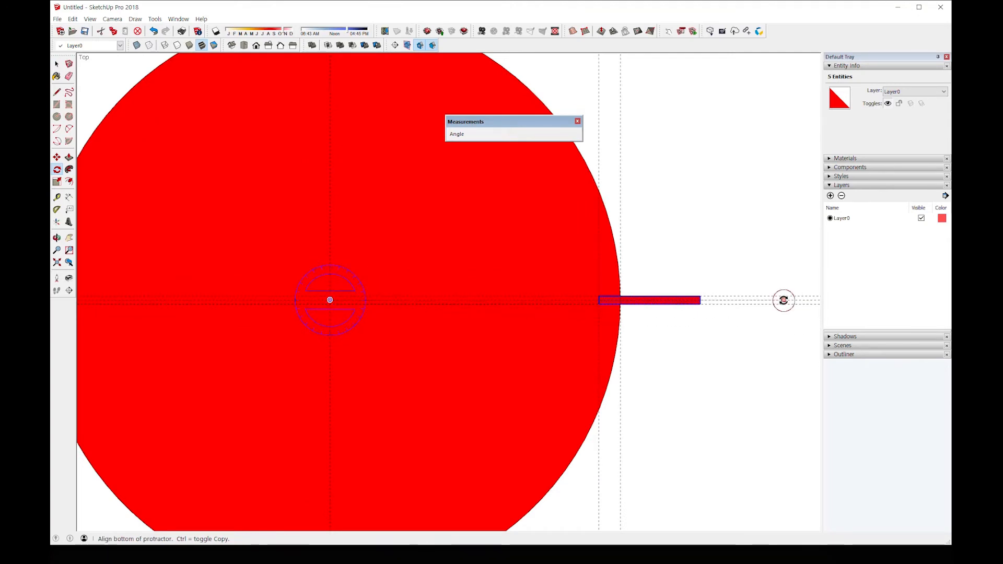
{"action": "left_click", "coordinate": [784, 300]}
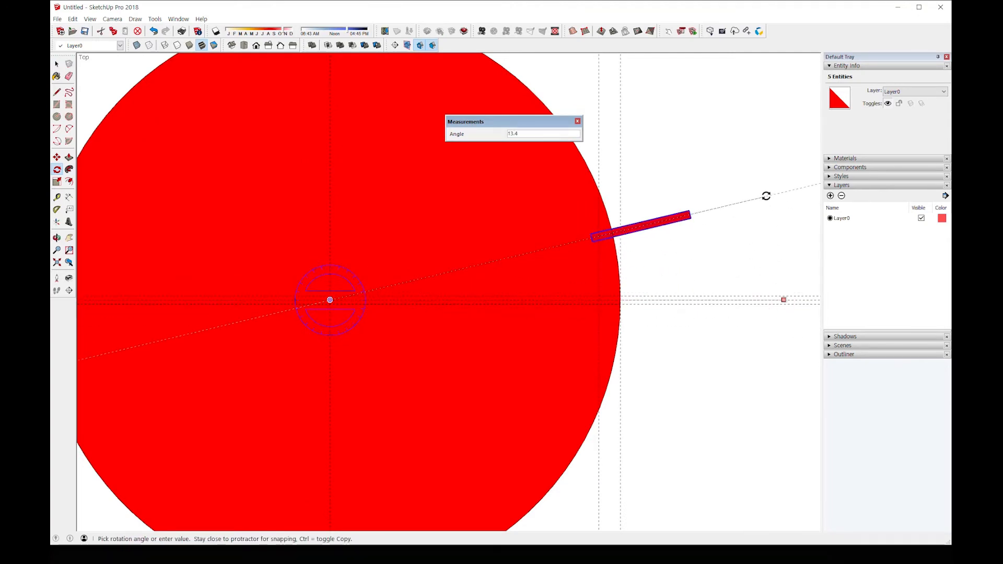
{"action": "type", "text": "20"}
{"action": "key", "text": "Return"}
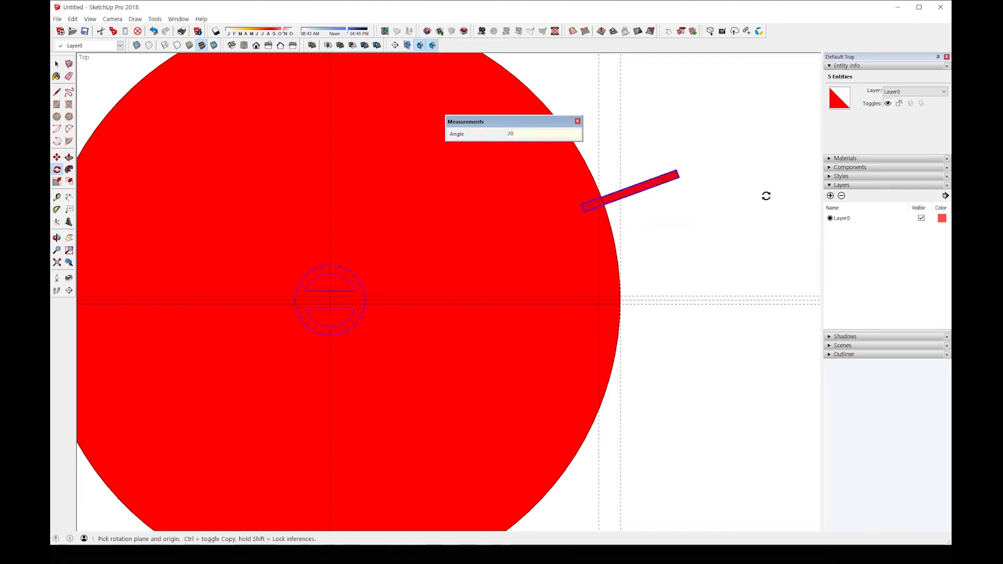
{"action": "key", "text": "ctrl+z"}
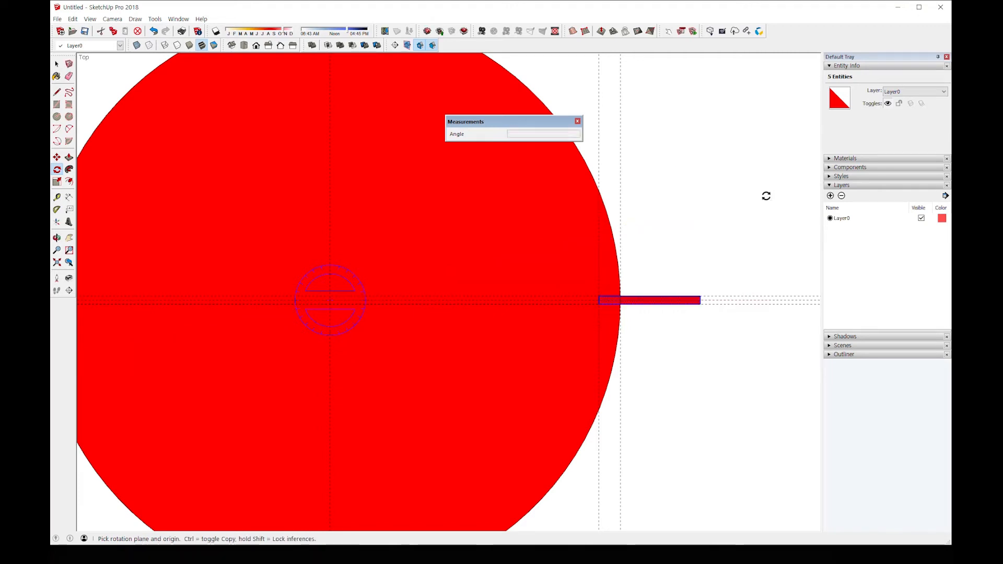
- Create a copy of the rectangle rotated 20° counterclockwise about the circle's centre
{"action": "left_click", "coordinate": [330, 298]}
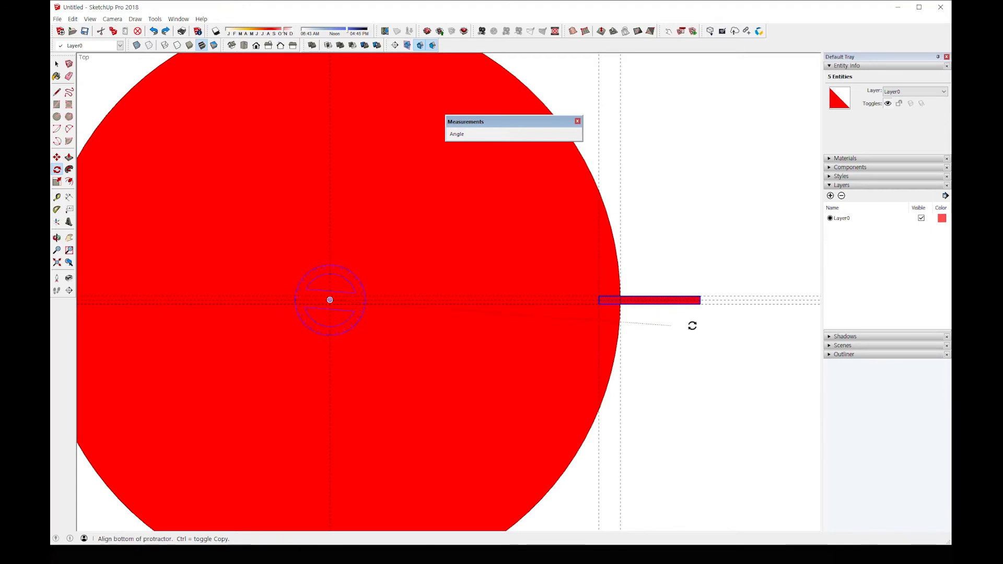
{"action": "left_click", "coordinate": [714, 300]}
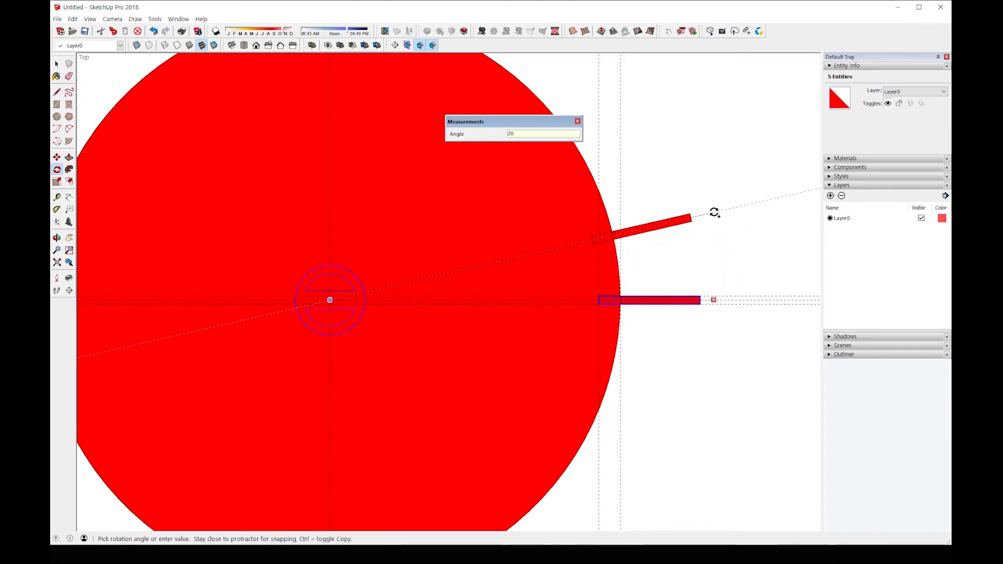
{"action": "type", "text": "20"}
{"action": "key", "text": "Return"}
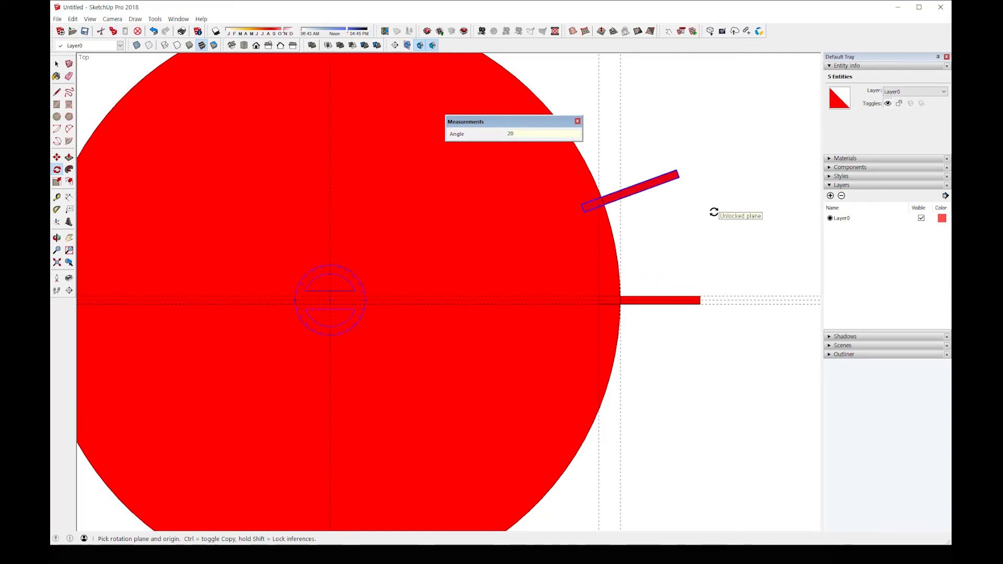
- Repeat the 20° rotated rectangle copy 17 times around the circle's centre
{"action": "type", "text": "*17"}
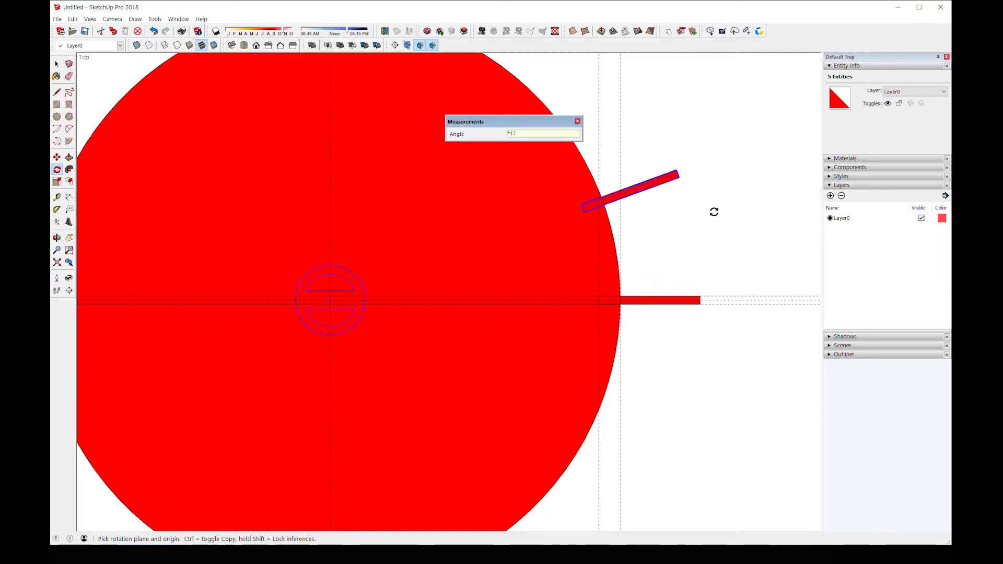
{"action": "key", "text": "Return"}
{"action": "scroll", "coordinate": [711, 225], "scroll_direction": "down", "scroll_amount": 2}
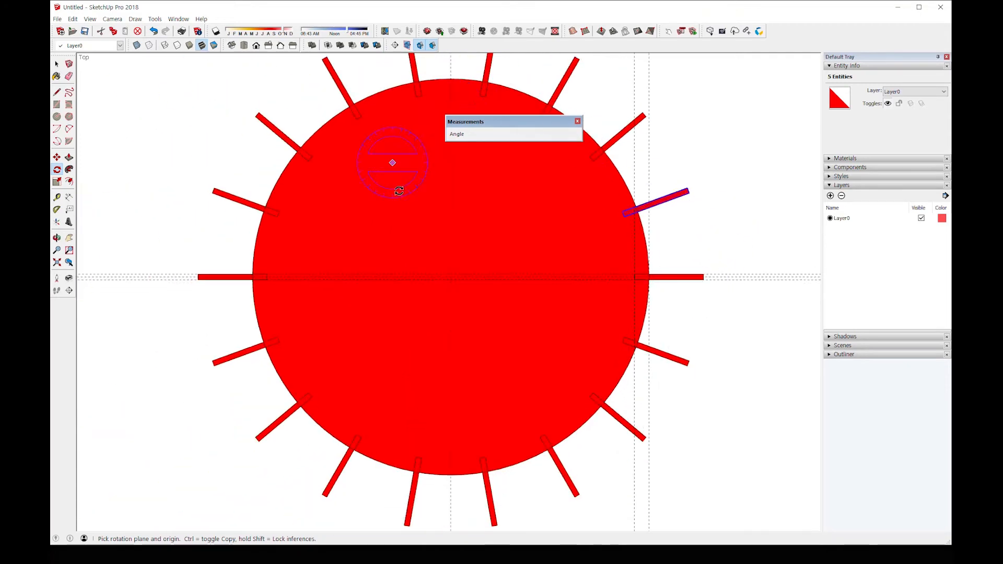
{"action": "scroll", "coordinate": [466, 261], "scroll_direction": "down", "scroll_amount": 2}
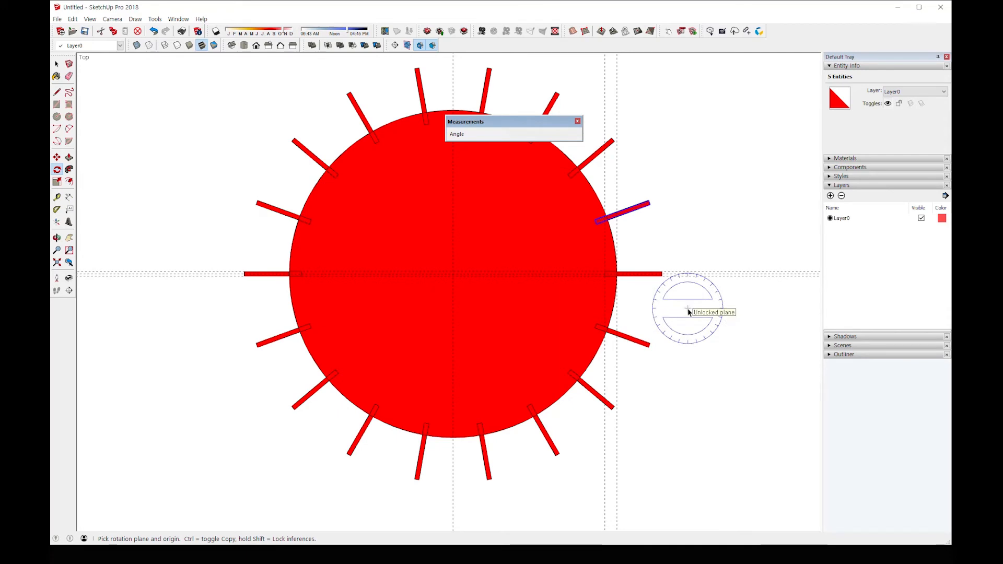
- Explode the disc group so its circle and the rectangles share the same geometry, and clear the selection
{"action": "key", "text": "space"}
{"action": "left_click", "coordinate": [553, 226]}
{"action": "right_click", "coordinate": [554, 226]}
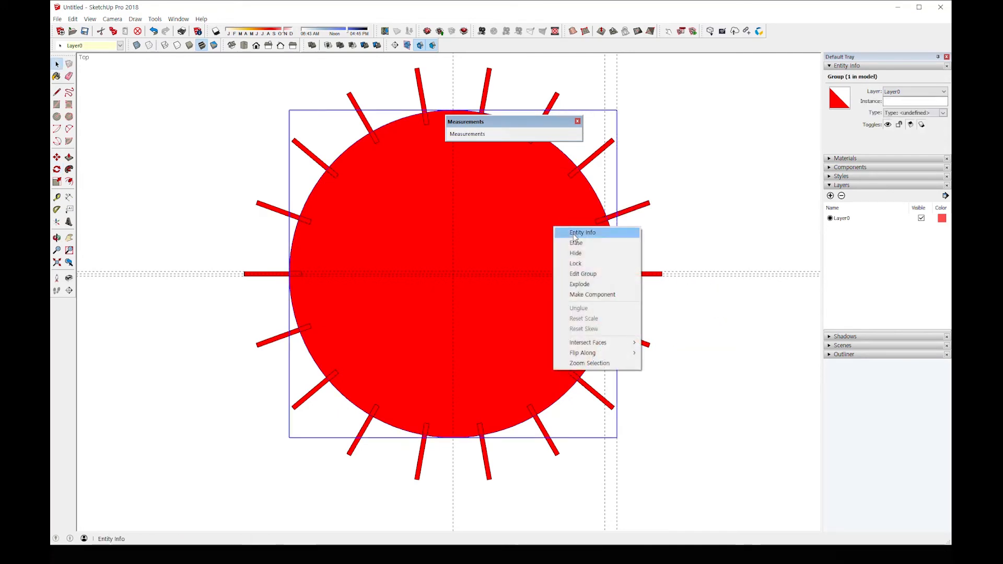
{"action": "left_click", "coordinate": [585, 285]}
{"action": "left_click", "coordinate": [721, 308]}
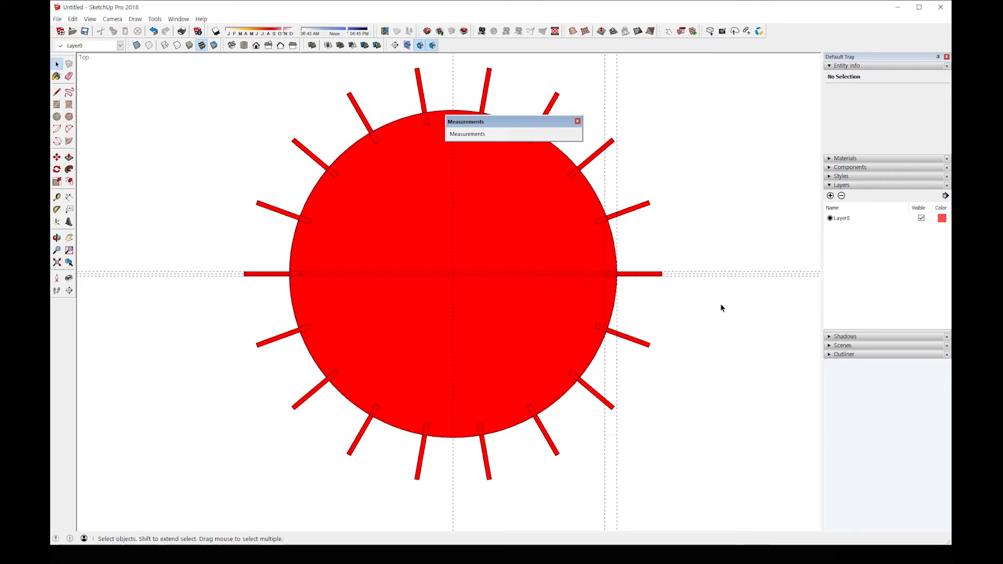
- Remove the construction guides used to lay out the slot, keeping the two guides through the circle's centre
{"action": "left_click_drag", "start_coordinate": [722, 305], "coordinate": [697, 214]}
{"action": "key", "text": "Delete"}
{"action": "left_click_drag", "start_coordinate": [637, 99], "coordinate": [609, 109]}
{"action": "key", "text": "ctrl+z"}
{"action": "left_click_drag", "start_coordinate": [693, 297], "coordinate": [682, 281]}
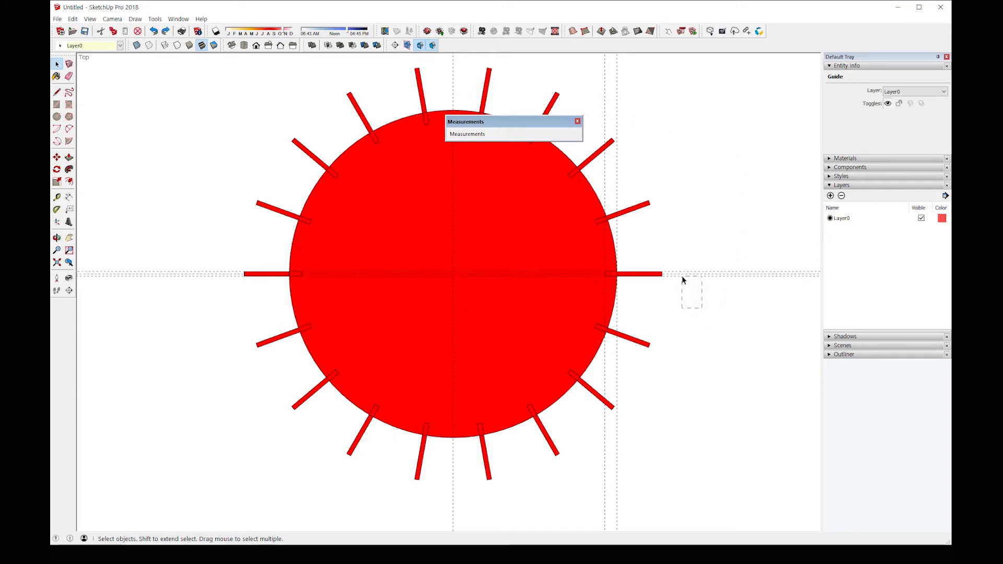
{"action": "left_click", "coordinate": [674, 279]}
{"action": "scroll", "coordinate": [672, 277], "scroll_direction": "up", "scroll_amount": 5}
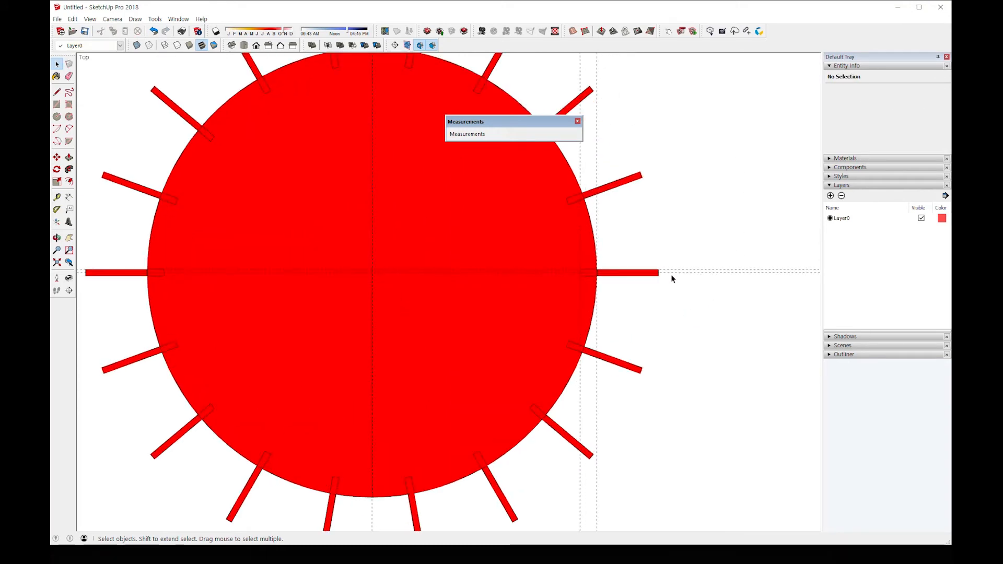
{"action": "left_click_drag", "start_coordinate": [591, 206], "coordinate": [568, 198]}
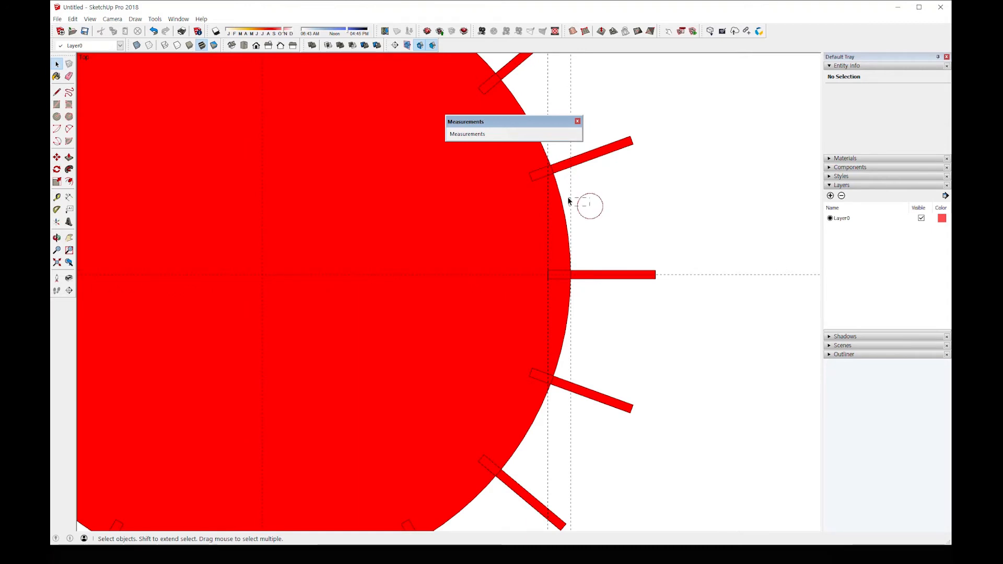
- Try deleting the disc face inside the rim, and undo the deletion
{"action": "left_click", "coordinate": [540, 227]}
{"action": "key", "text": "Delete"}
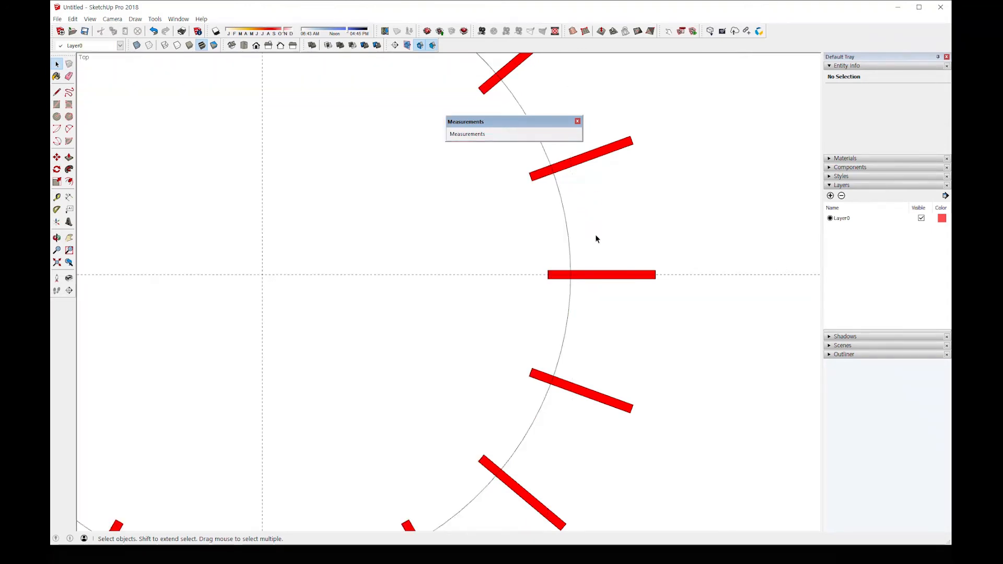
{"action": "key", "text": "ctrl+z"}
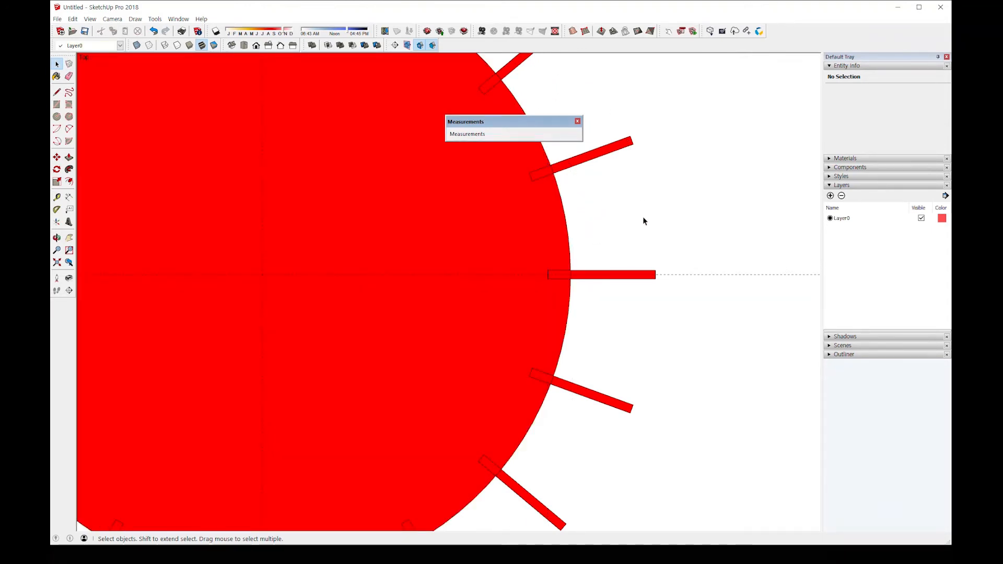
- Open the slot on the horizontal centre guide by erasing the rectangle's outer edges and the rim segment across it
{"action": "scroll", "coordinate": [648, 240], "scroll_direction": "down", "scroll_amount": 4}
{"action": "scroll", "coordinate": [554, 299], "scroll_direction": "up", "scroll_amount": 4}
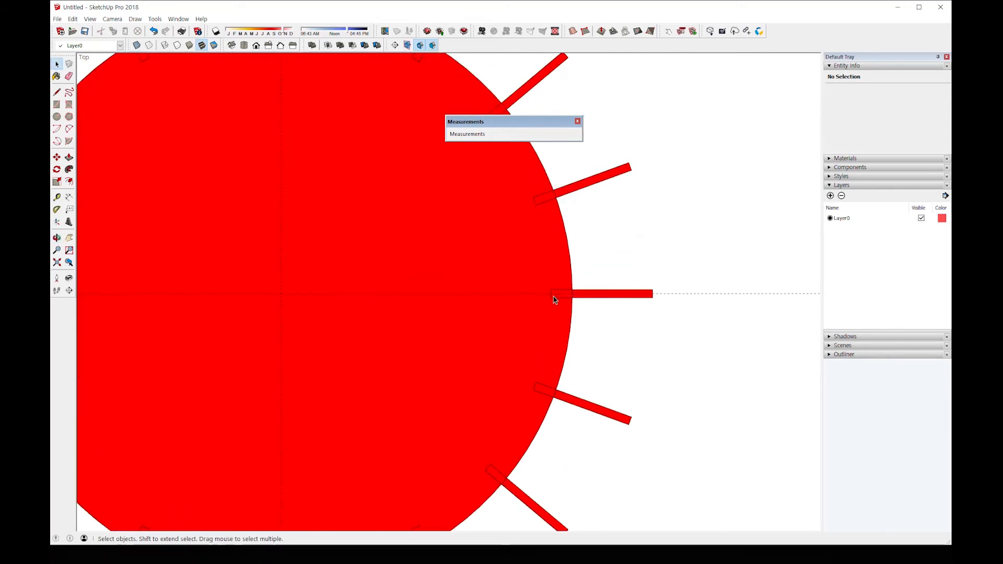
{"action": "scroll", "coordinate": [554, 299], "scroll_direction": "up", "scroll_amount": 2}
{"action": "key", "text": "b"}
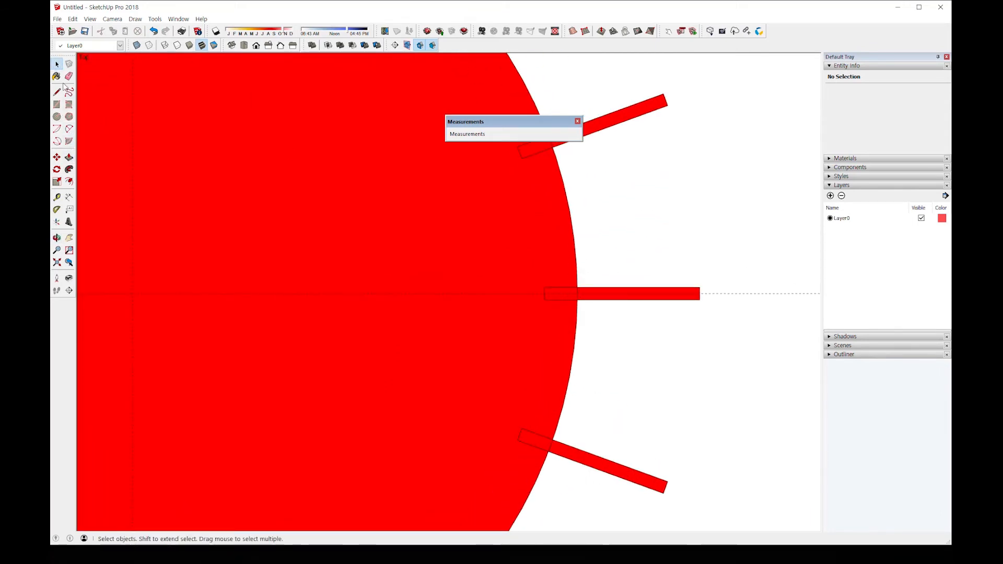
{"action": "key", "text": "e"}
{"action": "scroll", "coordinate": [601, 295], "scroll_direction": "up", "scroll_amount": 3}
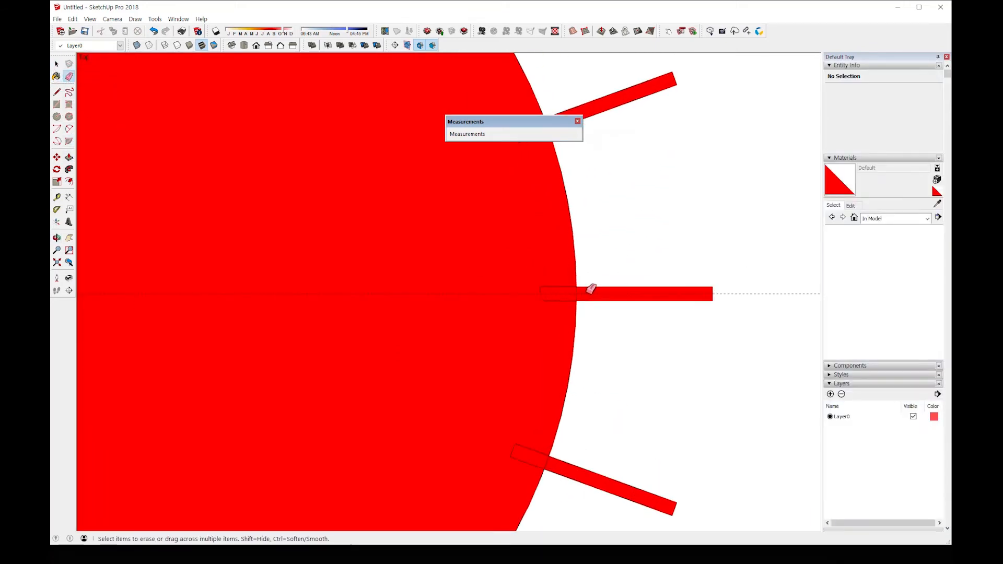
{"action": "left_click", "coordinate": [607, 304]}
{"action": "left_click", "coordinate": [611, 282]}
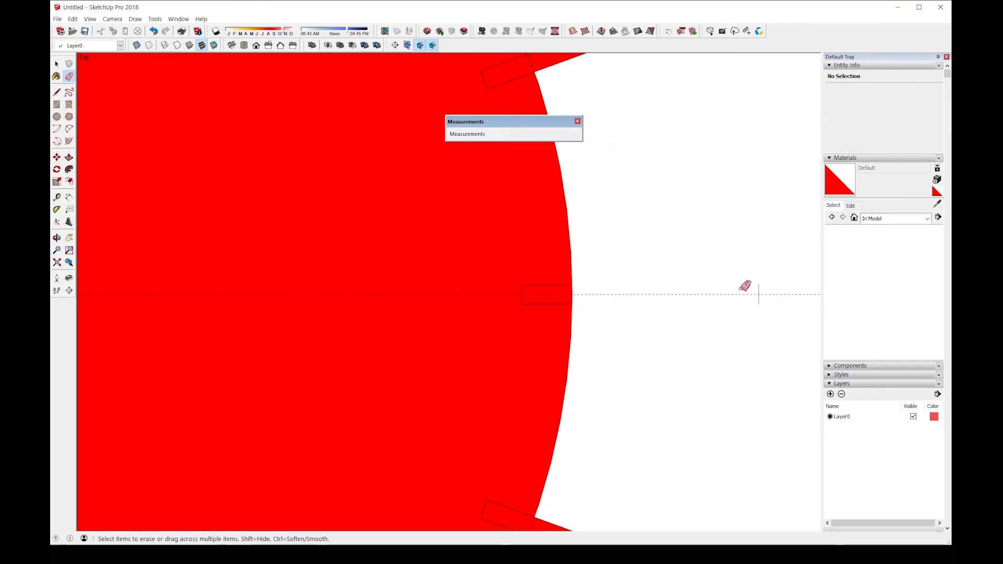
{"action": "left_click", "coordinate": [761, 287]}
{"action": "left_click", "coordinate": [571, 290]}
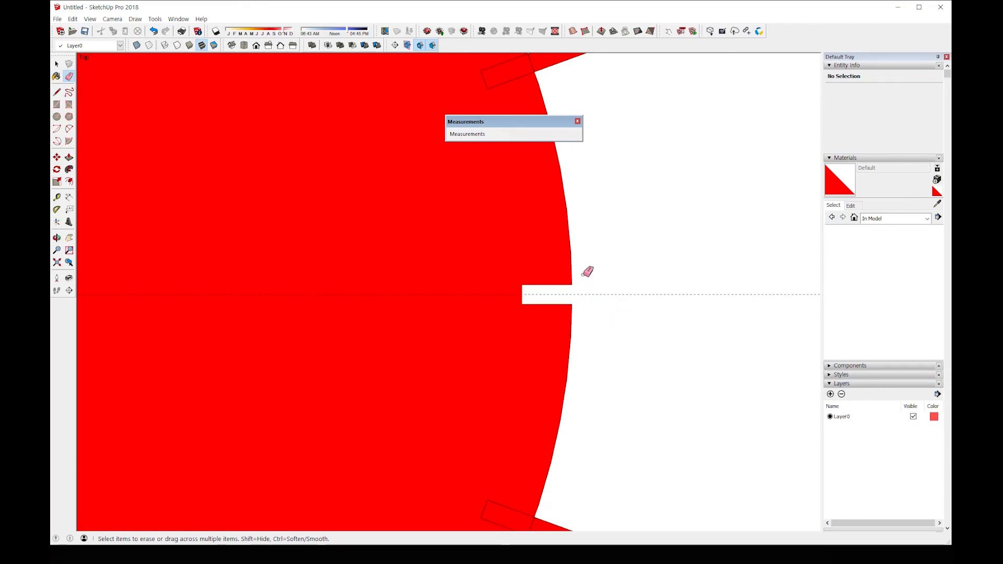
- Open the next two slots counterclockwise by erasing their rectangles' protruding edges and the rim segments across them
{"action": "scroll", "coordinate": [583, 275], "scroll_direction": "down", "scroll_amount": 2}
{"action": "middle_click_drag", "start_coordinate": [650, 139], "coordinate": [654, 292], "text": "shift"}
{"action": "left_click_drag", "start_coordinate": [681, 245], "coordinate": [654, 235]}
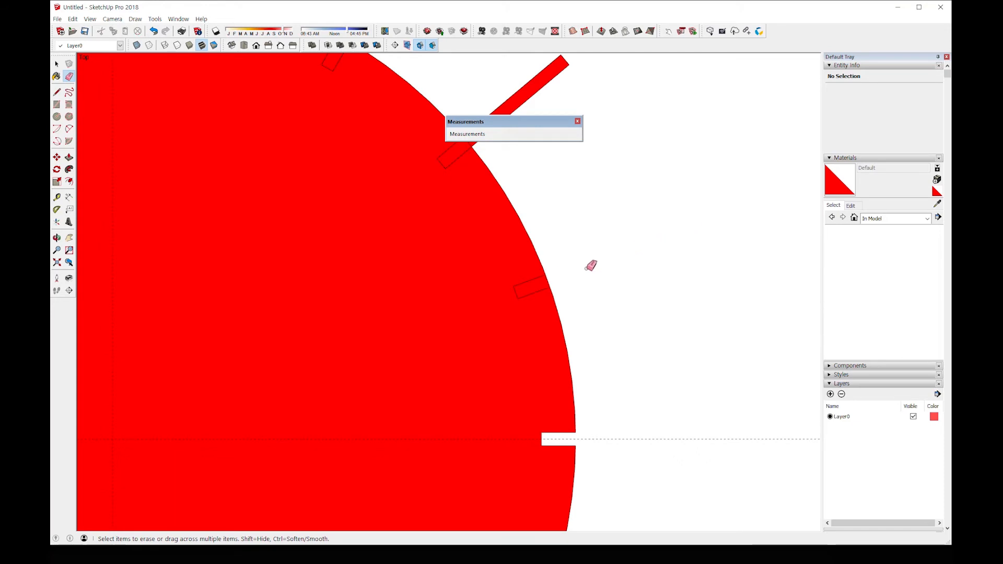
{"action": "scroll", "coordinate": [549, 280], "scroll_direction": "down", "scroll_amount": 3}
{"action": "middle_click_drag", "start_coordinate": [580, 280], "coordinate": [618, 232], "text": "shift"}
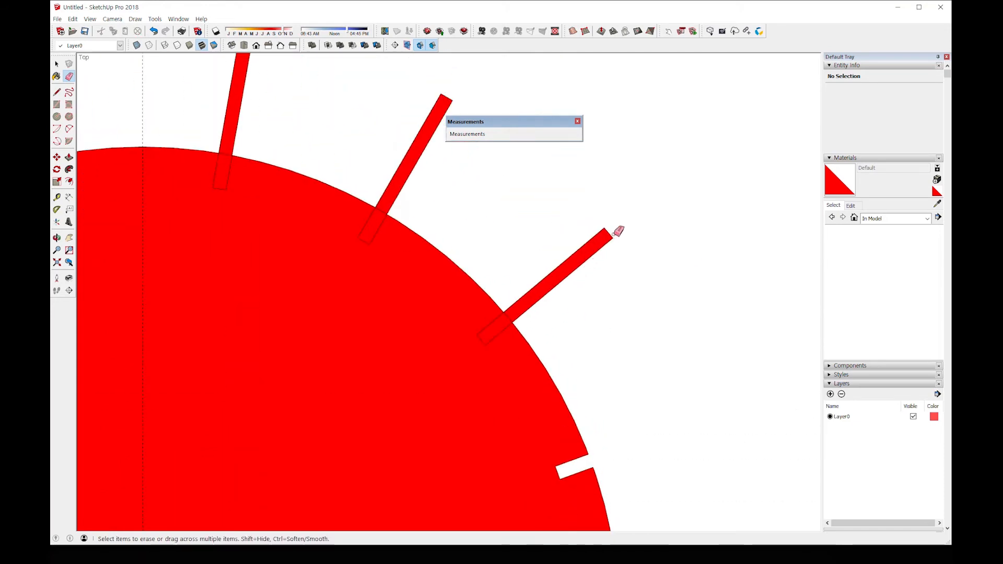
{"action": "left_click_drag", "start_coordinate": [614, 234], "coordinate": [587, 261]}
{"action": "left_click", "coordinate": [508, 318]}
{"action": "scroll", "coordinate": [516, 272], "scroll_direction": "down", "scroll_amount": 1}
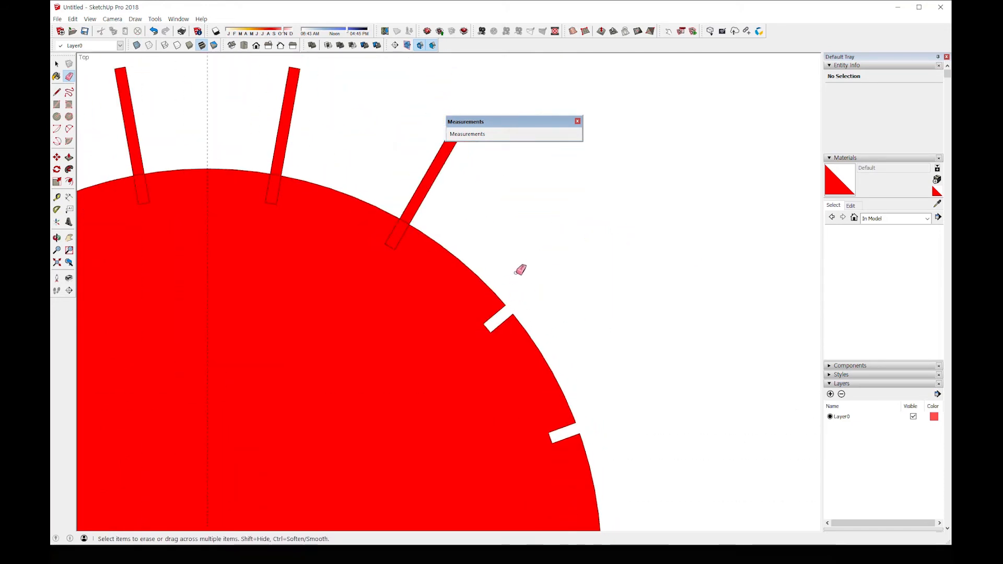
- Open the 60° and 80° slots by erasing their protruding rectangle edges, rim segments and leftover end lines
{"action": "middle_click_drag", "start_coordinate": [434, 207], "coordinate": [484, 271], "text": "shift"}
{"action": "scroll", "coordinate": [481, 269], "scroll_direction": "up", "scroll_amount": 2}
{"action": "left_click_drag", "start_coordinate": [483, 271], "coordinate": [463, 248]}
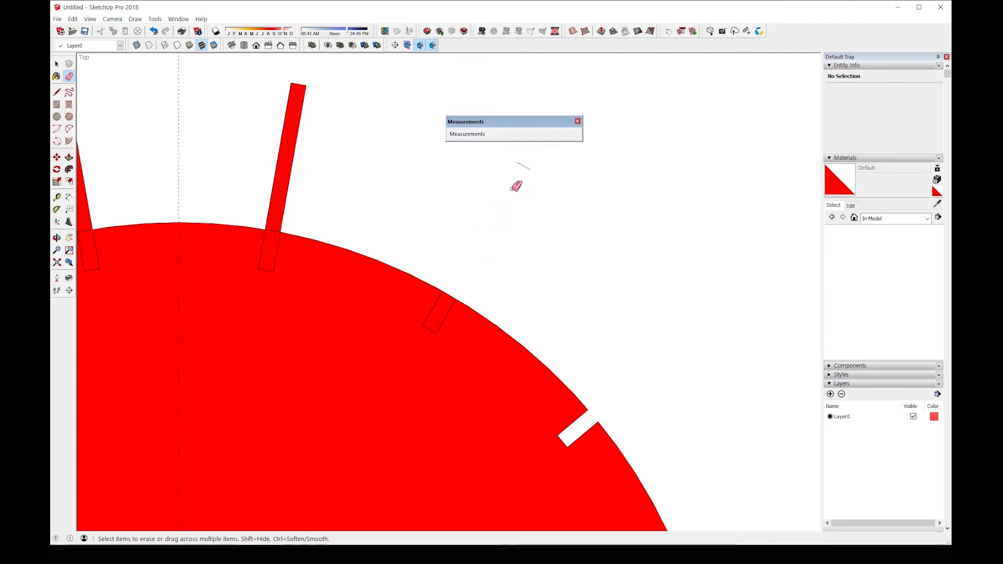
{"action": "left_click", "coordinate": [449, 295]}
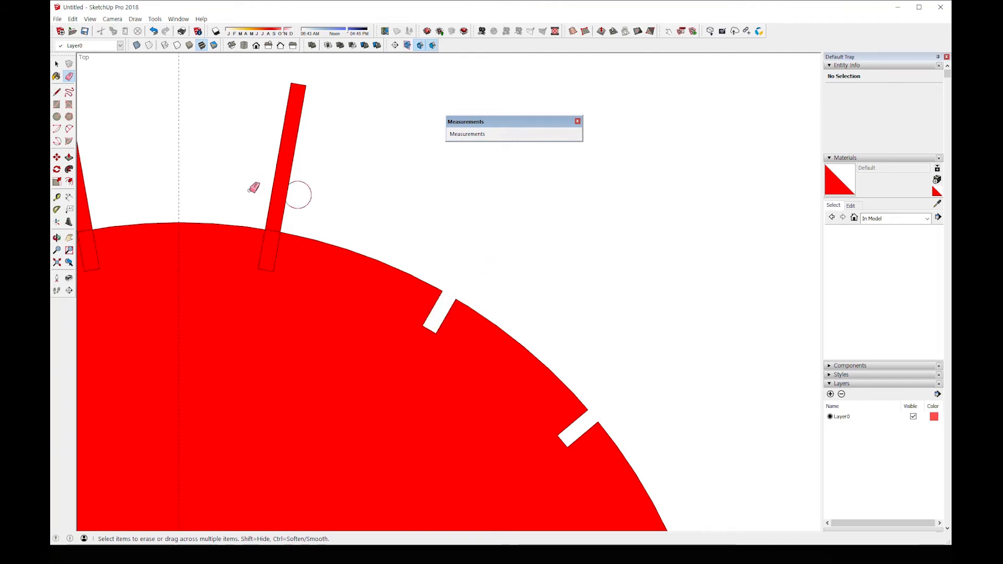
{"action": "left_click_drag", "start_coordinate": [261, 203], "coordinate": [303, 214]}
{"action": "left_click", "coordinate": [271, 227]}
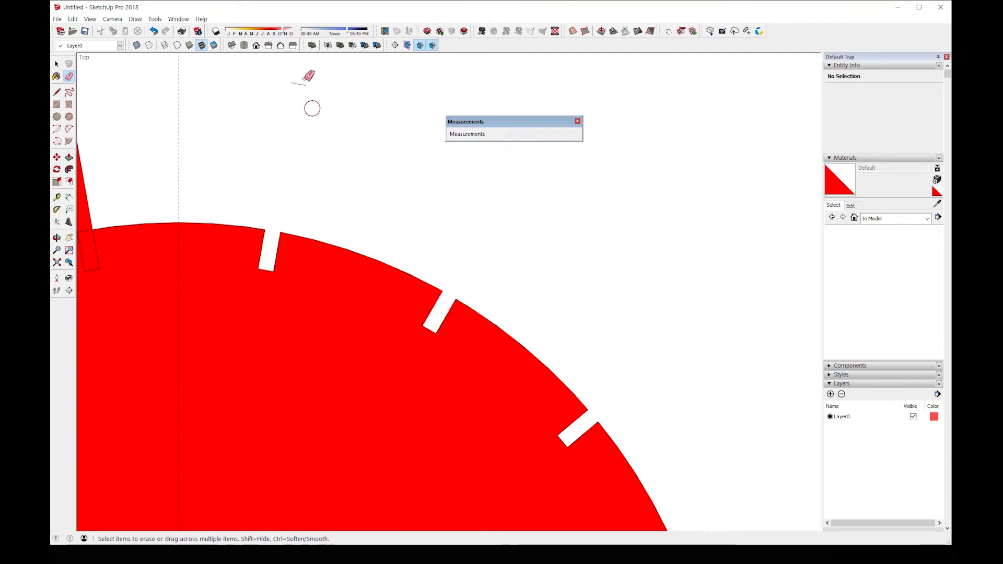
{"action": "middle_click_drag", "start_coordinate": [303, 64], "coordinate": [303, 93], "text": "shift"}
{"action": "left_click_drag", "start_coordinate": [299, 100], "coordinate": [300, 128]}
- Erase the protruding rectangle edges and crossing rim segments at all remaining slots around the disc
{"action": "middle_click_drag", "start_coordinate": [266, 226], "coordinate": [588, 206], "text": "shift"}
{"action": "left_click_drag", "start_coordinate": [432, 209], "coordinate": [381, 233]}
{"action": "left_click", "coordinate": [411, 239]}
{"action": "left_click_drag", "start_coordinate": [389, 104], "coordinate": [387, 76]}
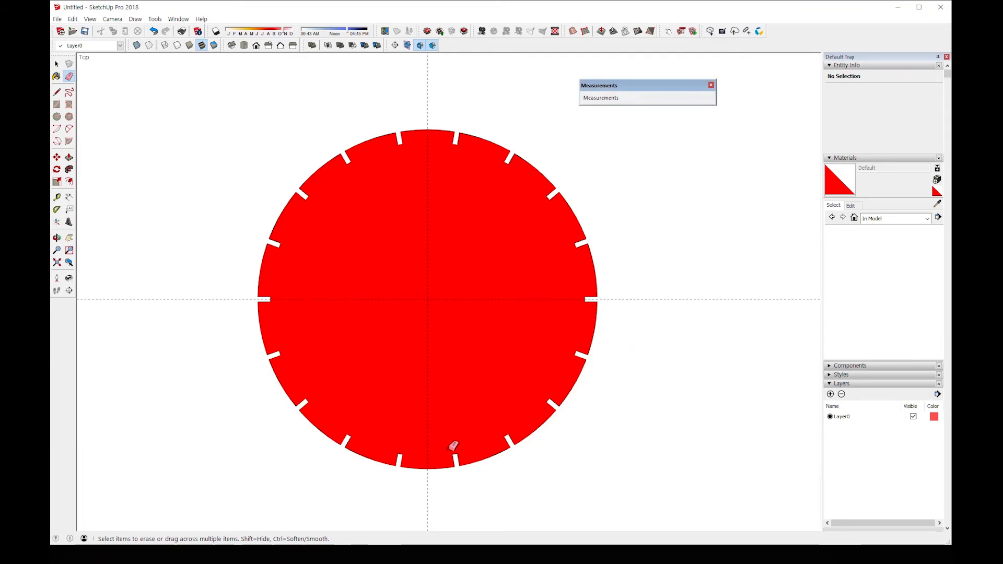
- Select the whole slotted disc with its connected edges, make it a group, and clear the selection
{"action": "middle_click_drag", "start_coordinate": [575, 428], "coordinate": [441, 243]}
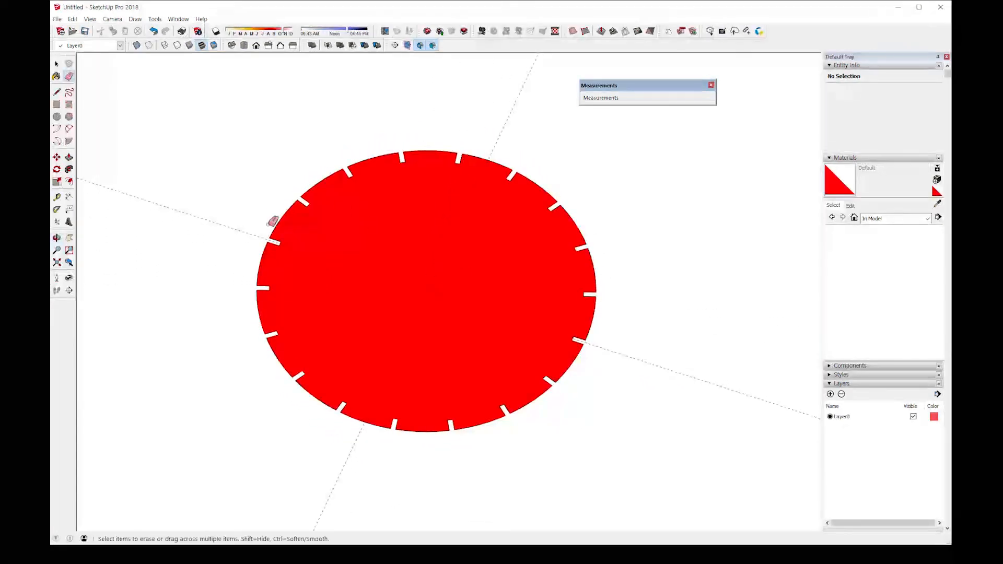
{"action": "key", "text": "space"}
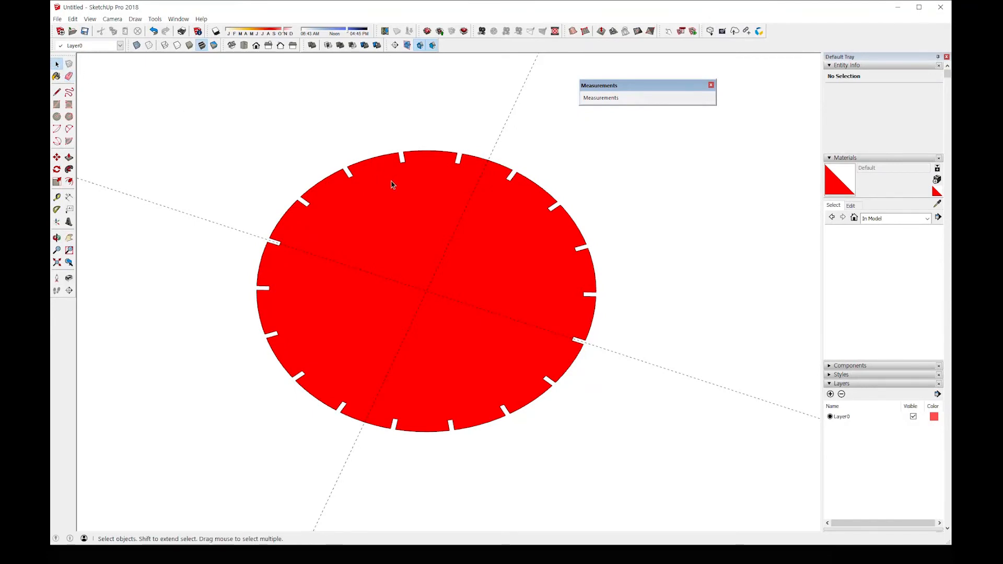
{"action": "triple_click", "coordinate": [393, 185]}
{"action": "right_click", "coordinate": [393, 185]}
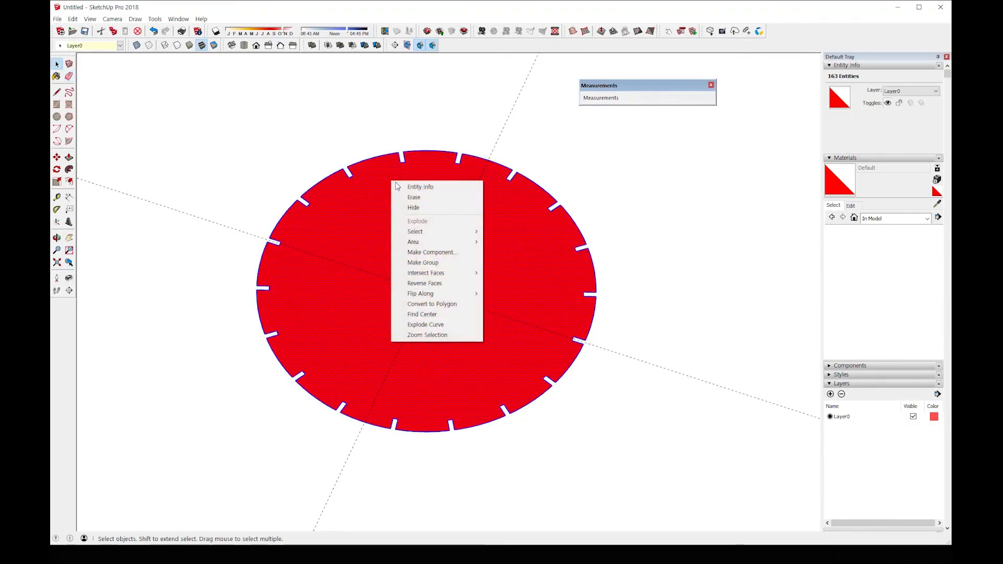
{"action": "left_click", "coordinate": [423, 262]}
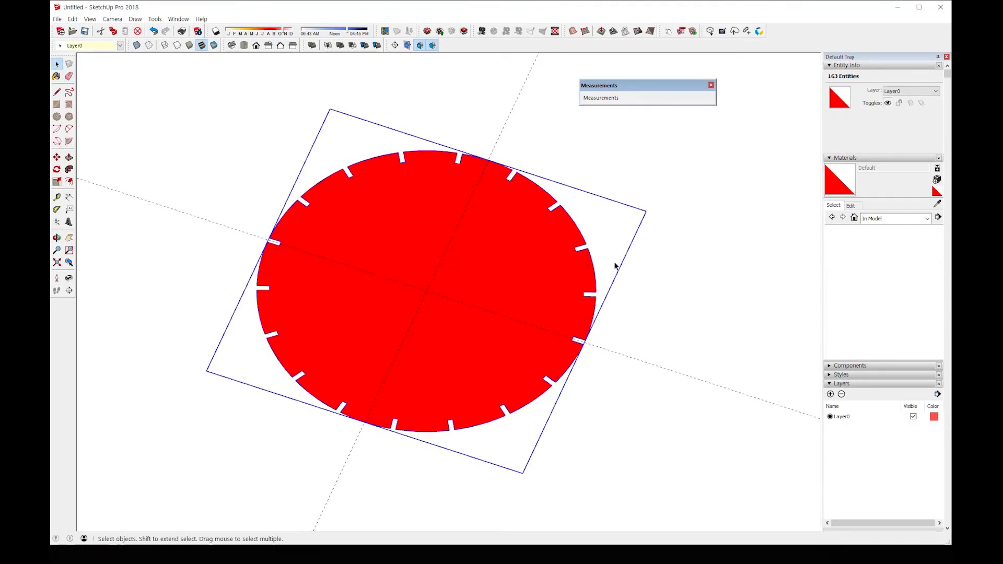
{"action": "left_click", "coordinate": [653, 265]}
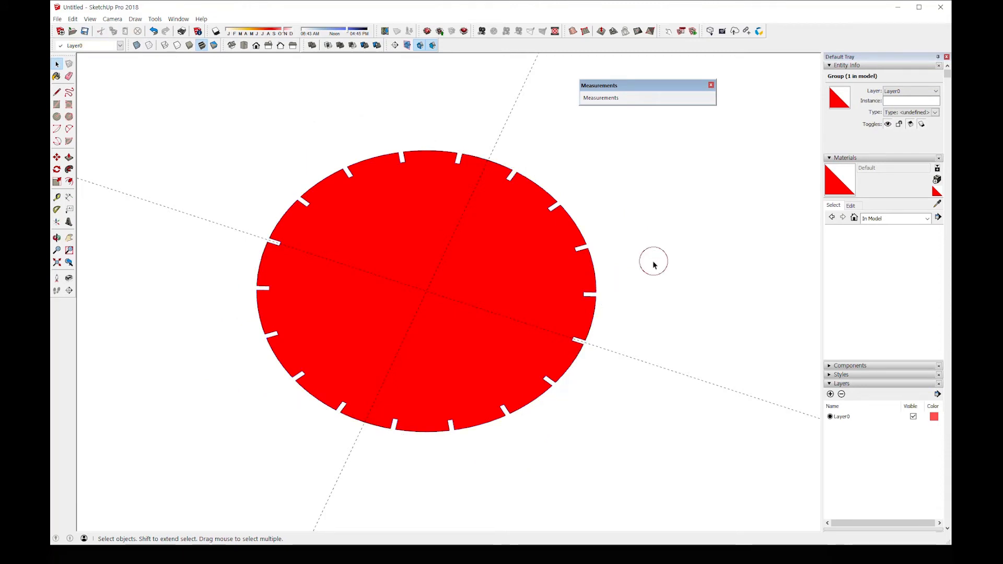
- Draw an upright 26 by 405 mm rectangle starting on the centre guide, outside the disc
{"action": "middle_click_drag", "start_coordinate": [632, 320], "coordinate": [520, 304]}
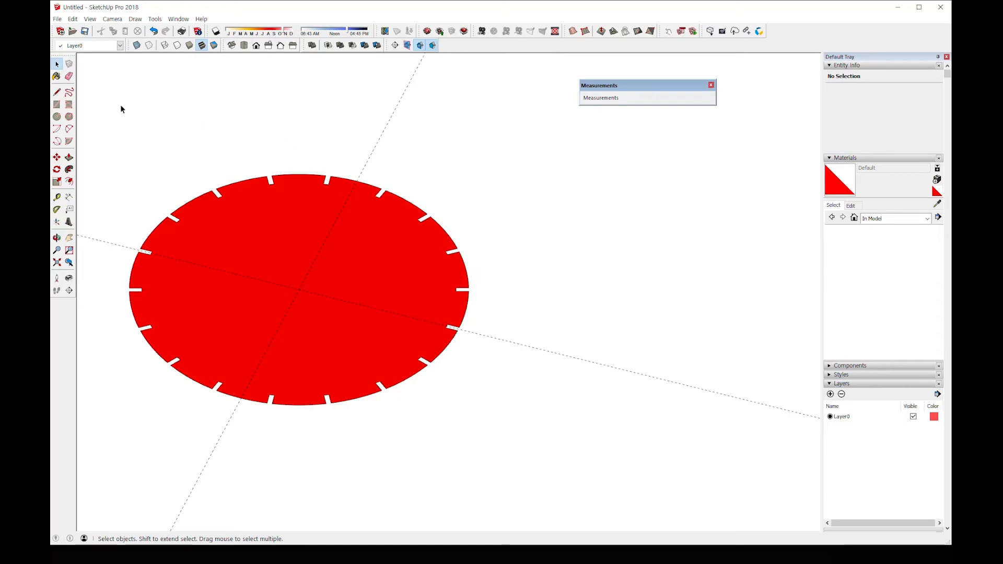
{"action": "left_click", "coordinate": [57, 104]}
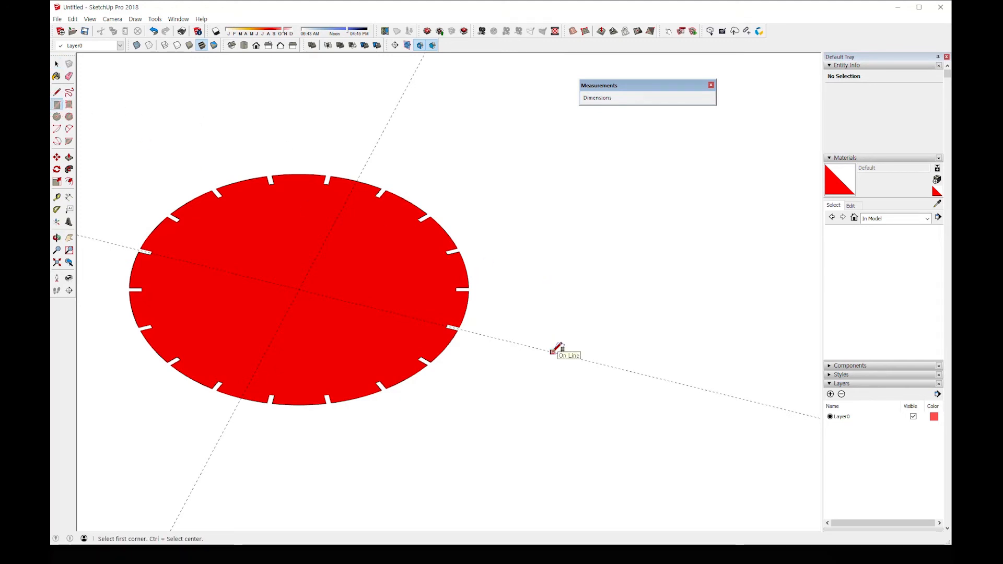
{"action": "left_click", "coordinate": [552, 352]}
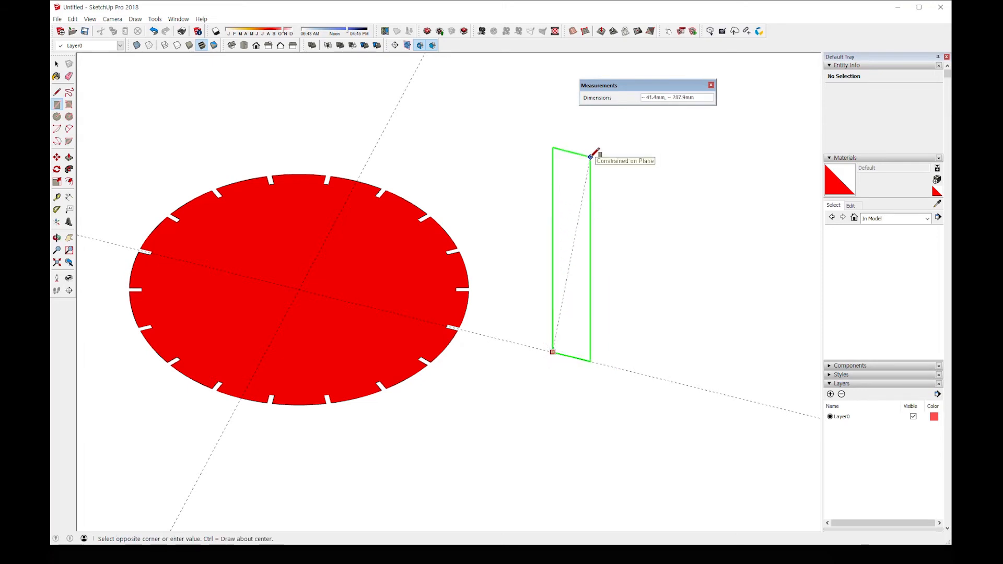
{"action": "type", "text": "26,405"}
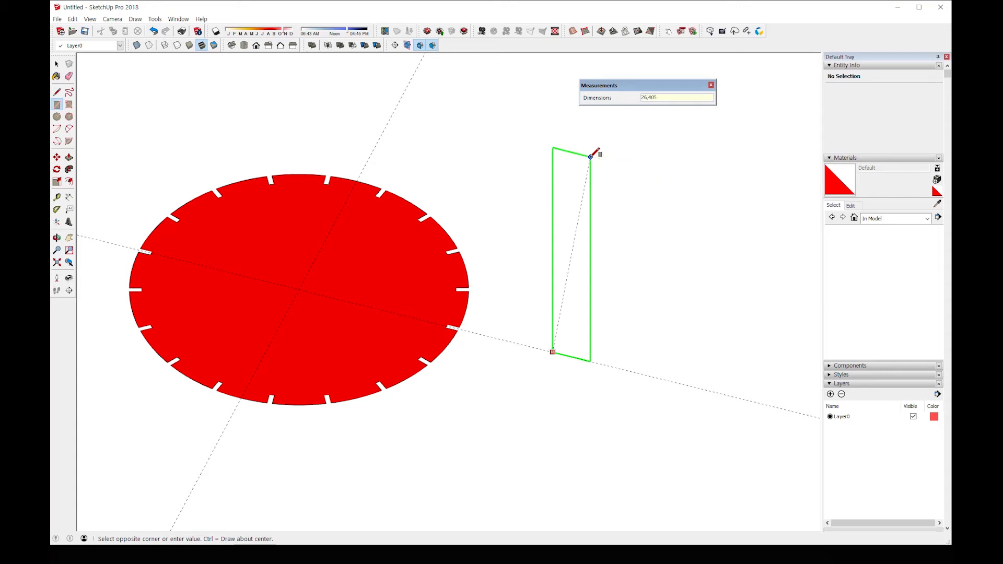
{"action": "key", "text": "Return"}
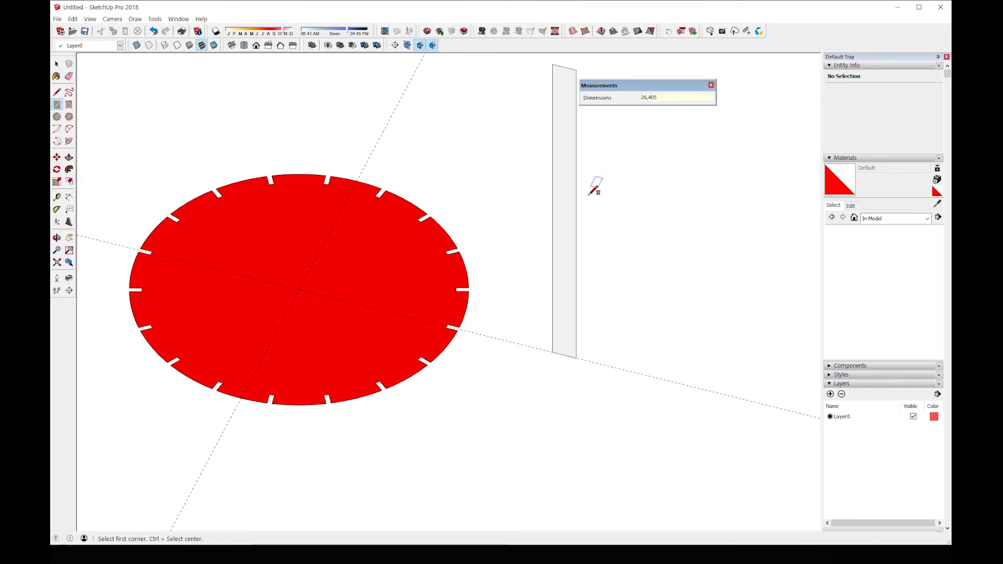
- Copy the upright rectangle's top edge 5 mm straight down
{"action": "middle_click_drag", "start_coordinate": [594, 190], "coordinate": [526, 307]}
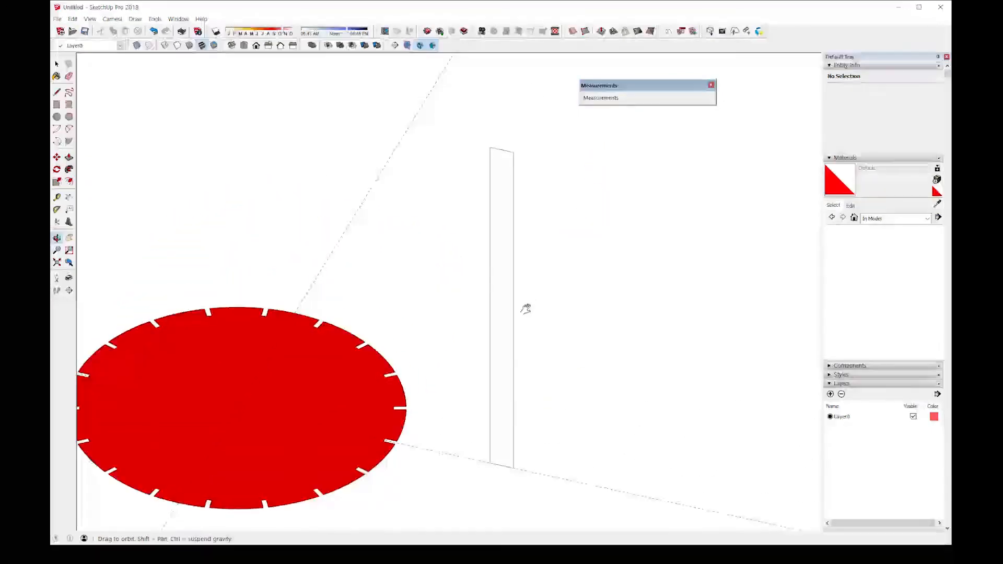
{"action": "left_click", "coordinate": [57, 65]}
{"action": "left_click", "coordinate": [502, 151]}
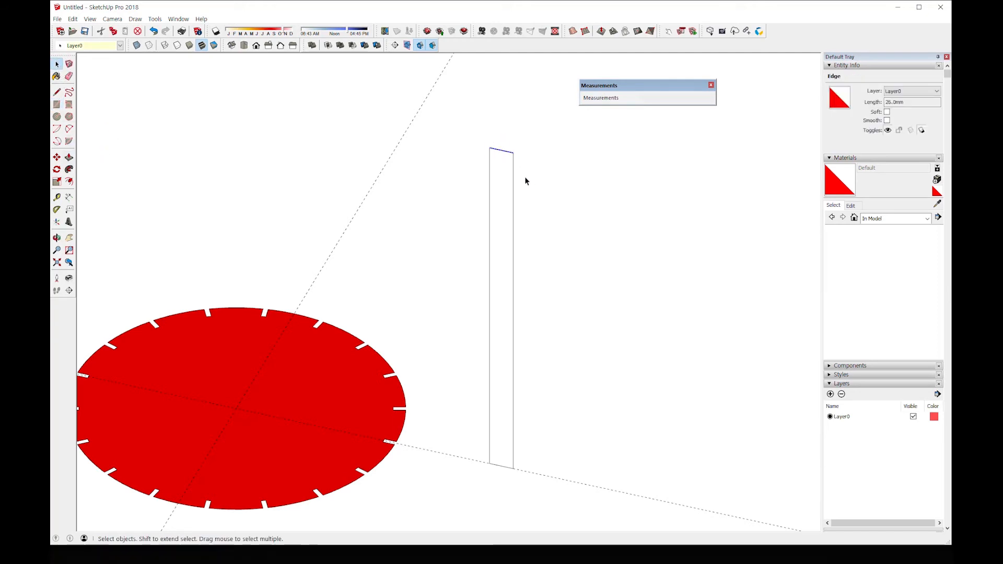
{"action": "left_click", "coordinate": [58, 158]}
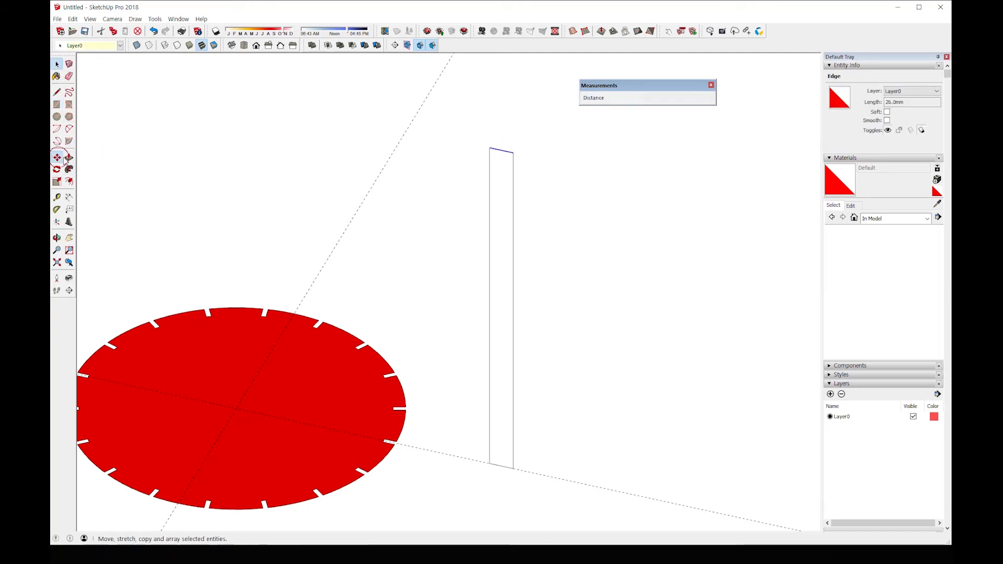
{"action": "left_click", "coordinate": [552, 176]}
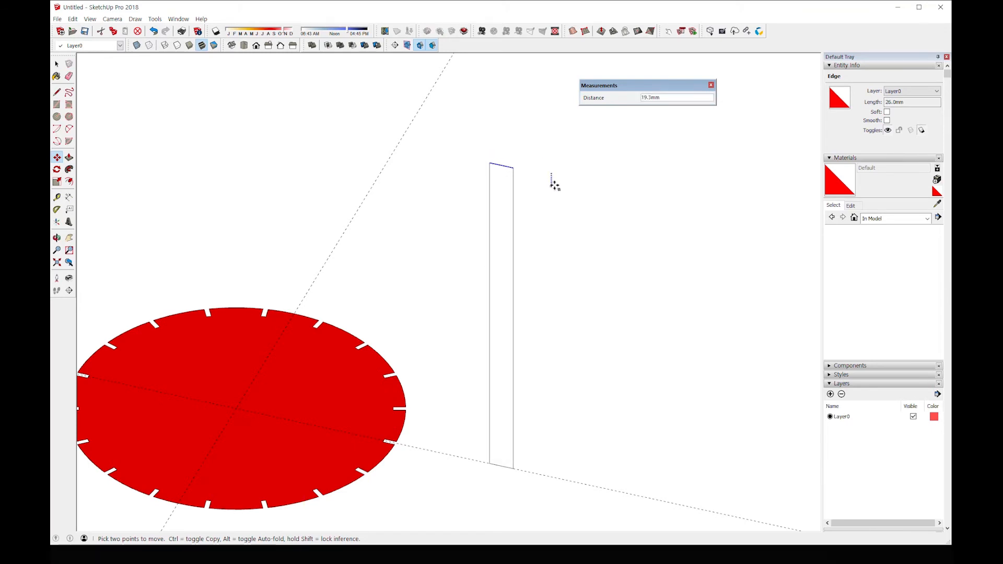
{"action": "key", "text": "ctrl"}
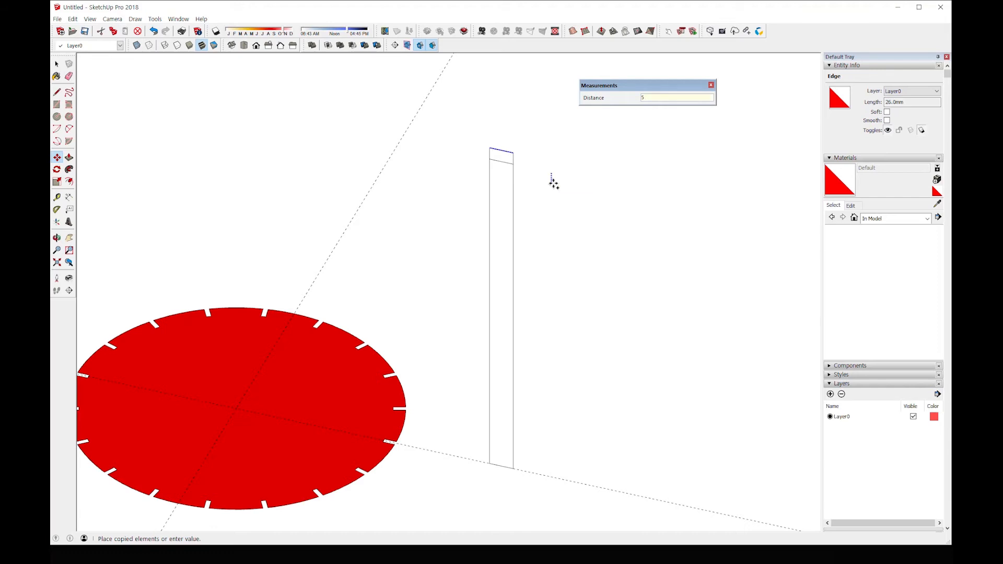
{"action": "key", "text": "Return"}
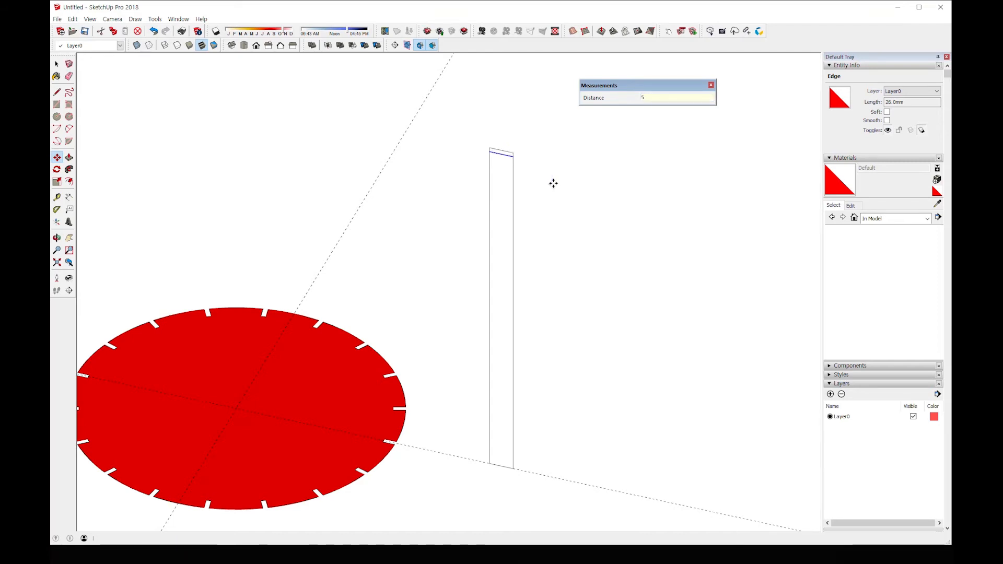
- Copy the upper dividing line another 25 mm down the upright rectangle
{"action": "left_click", "coordinate": [554, 184]}
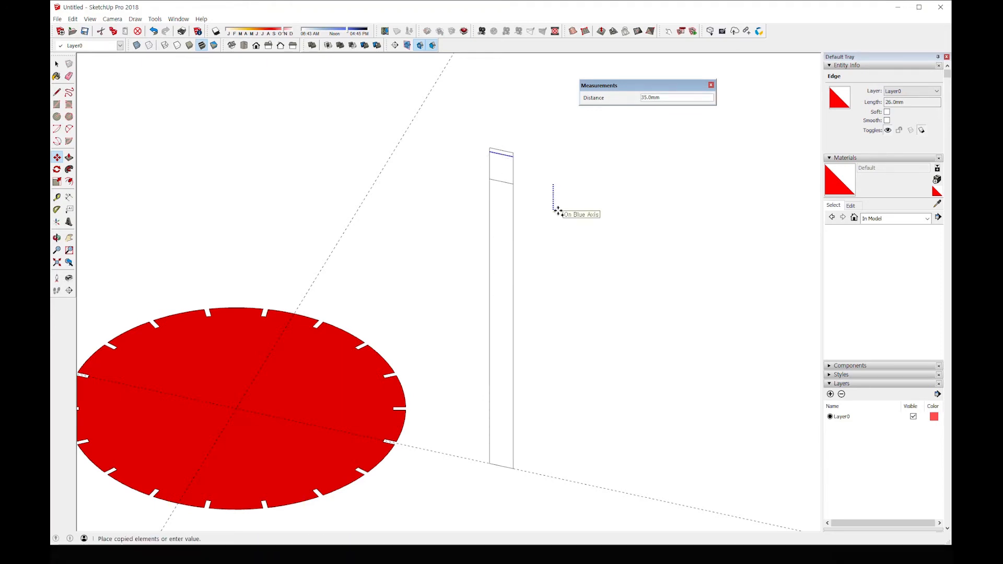
{"action": "type", "text": "25"}
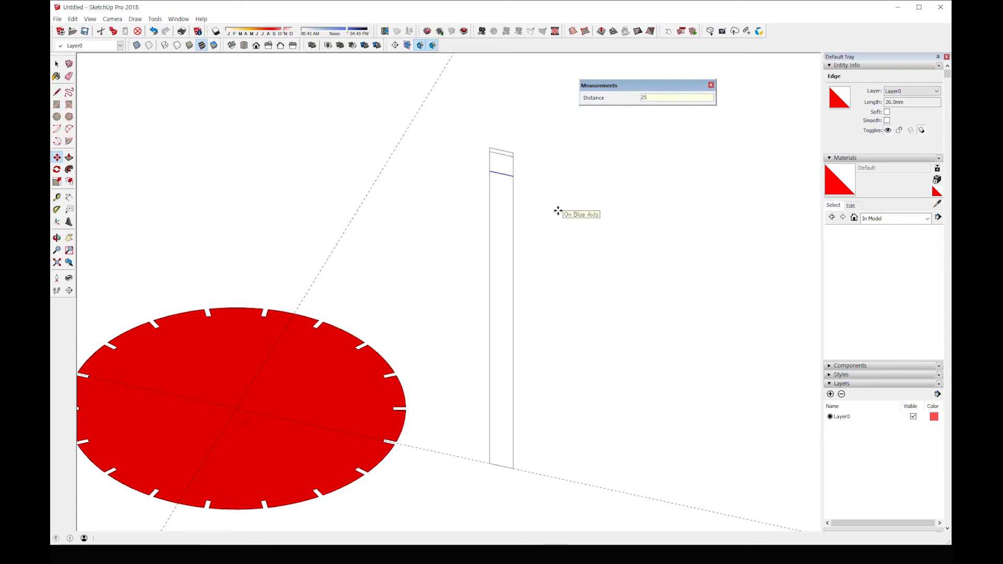
{"action": "key", "text": "Return"}
{"action": "key", "text": "space"}
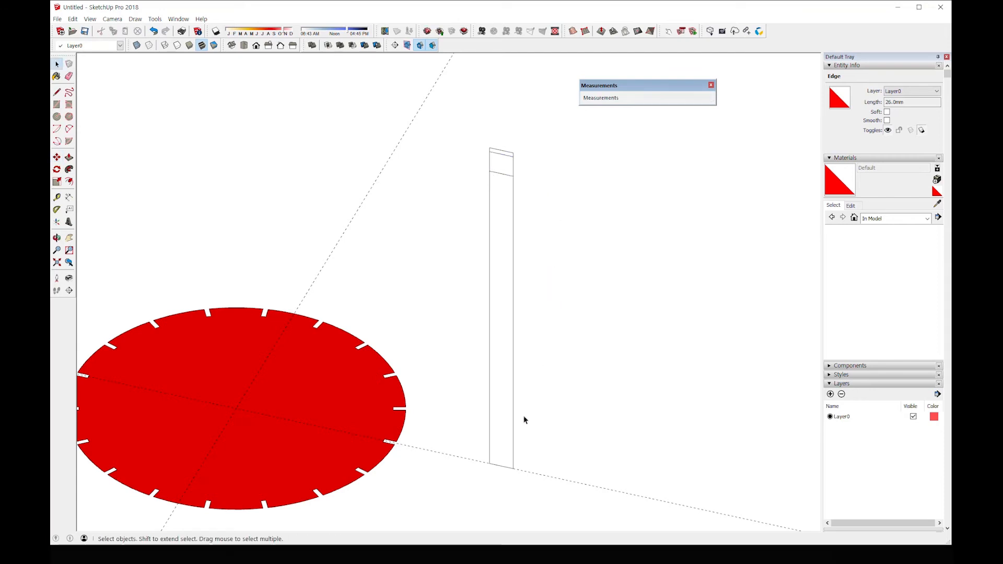
- Copy the upright rectangle's bottom edge 5 mm straight up
{"action": "left_click", "coordinate": [524, 417]}
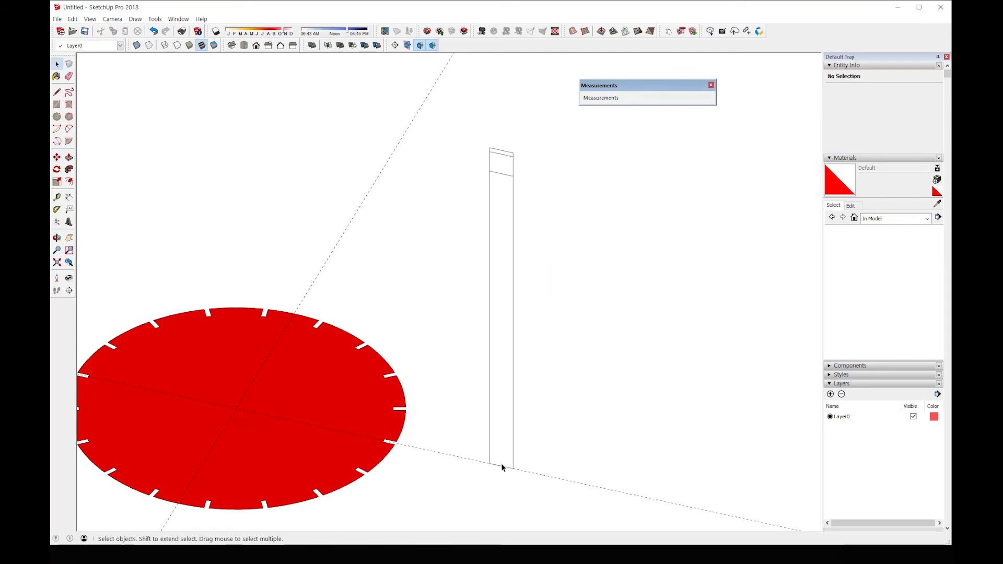
{"action": "key", "text": "m"}
{"action": "left_click", "coordinate": [577, 432]}
{"action": "key", "text": "ctrl"}
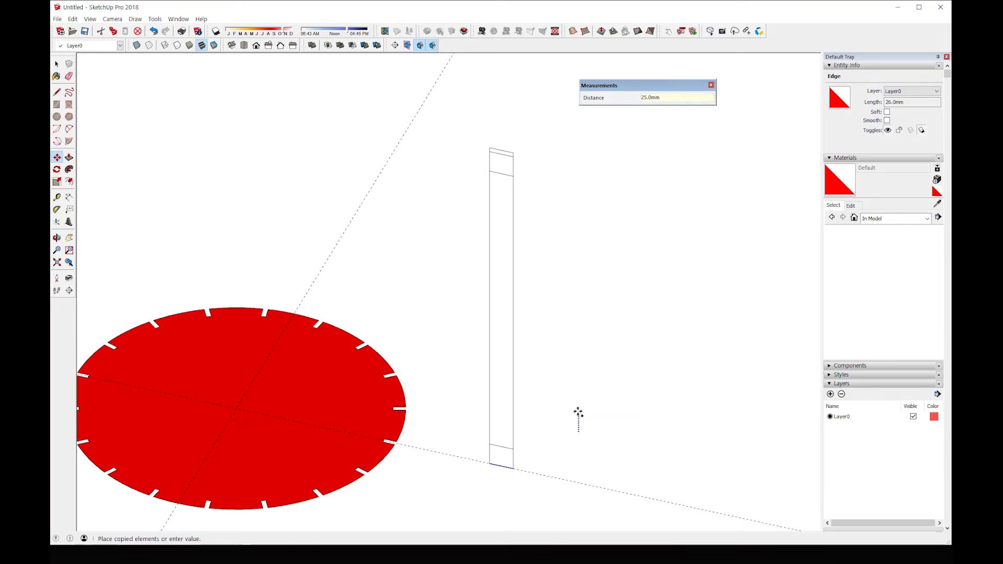
{"action": "type", "text": "5"}
{"action": "key", "text": "Return"}
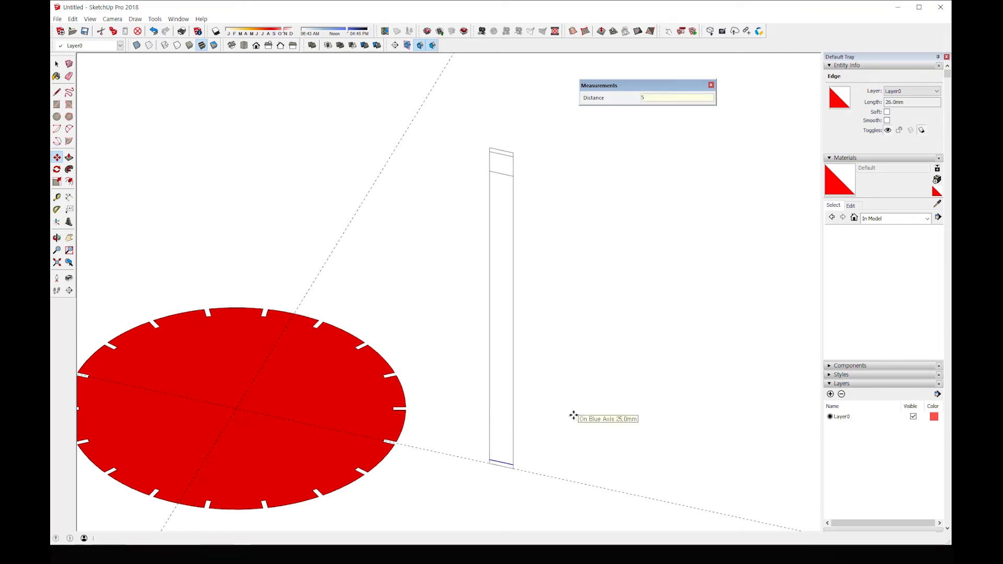
- Copy the lower dividing line another 25 mm up the upright rectangle and clear the selection
{"action": "left_click", "coordinate": [546, 433]}
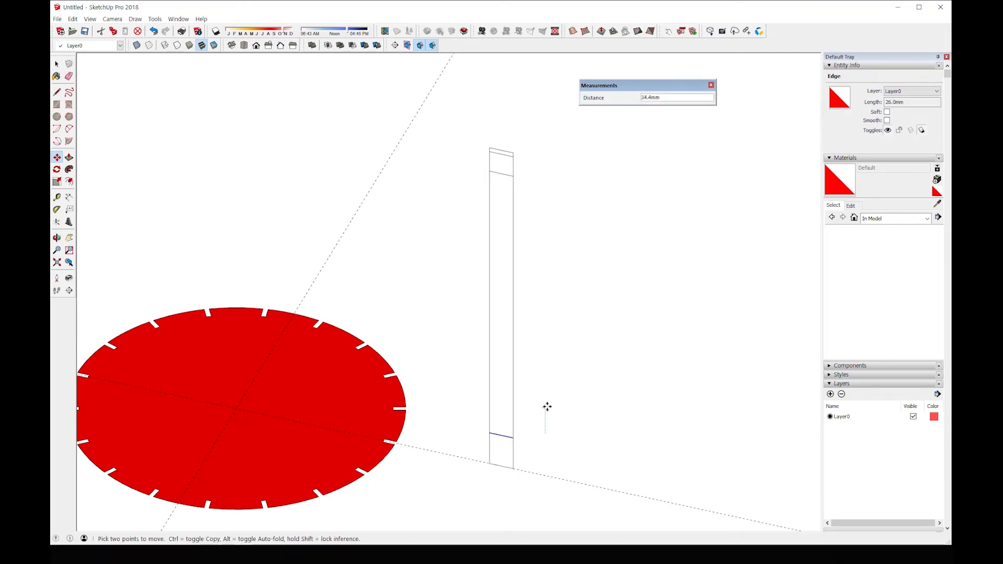
{"action": "key", "text": "ctrl"}
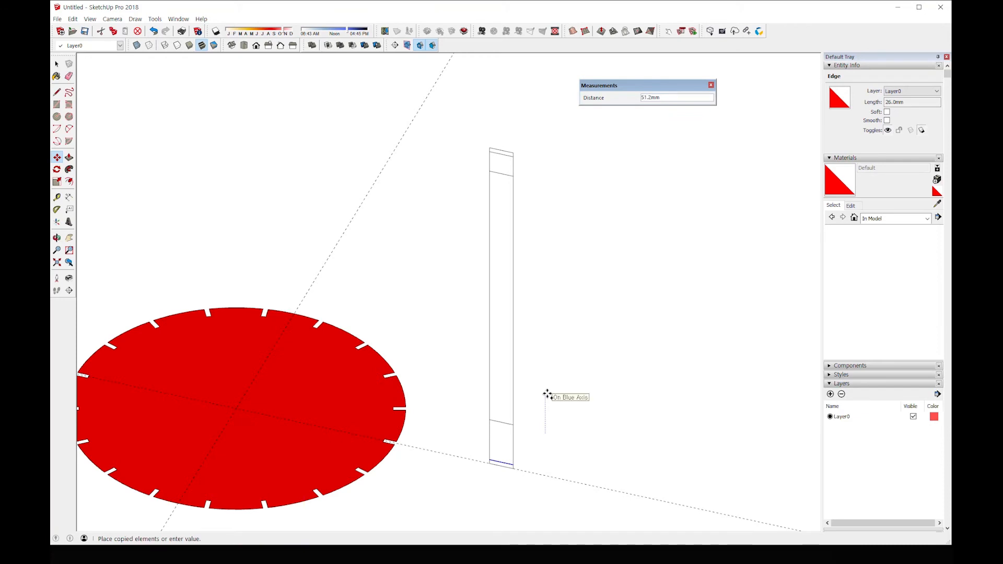
{"action": "type", "text": "25"}
{"action": "key", "text": "Return"}
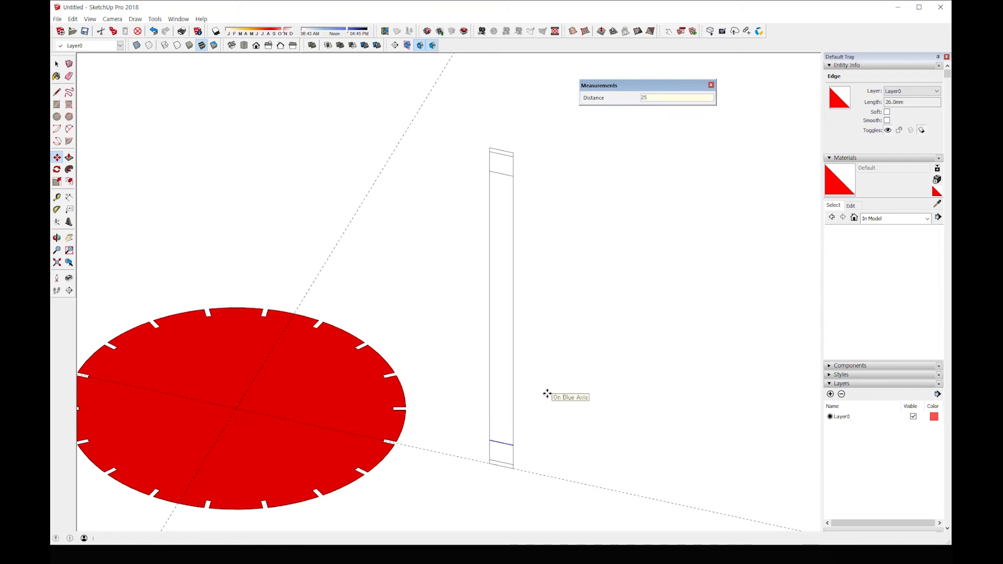
{"action": "key", "text": "space"}
{"action": "left_click", "coordinate": [558, 383]}
- Draw a vertical line between the edge midpoints across the 5 mm strip at the upright's top end
{"action": "key", "text": "o"}
{"action": "left_click_drag", "start_coordinate": [557, 382], "coordinate": [539, 342]}
{"action": "key", "text": "space"}
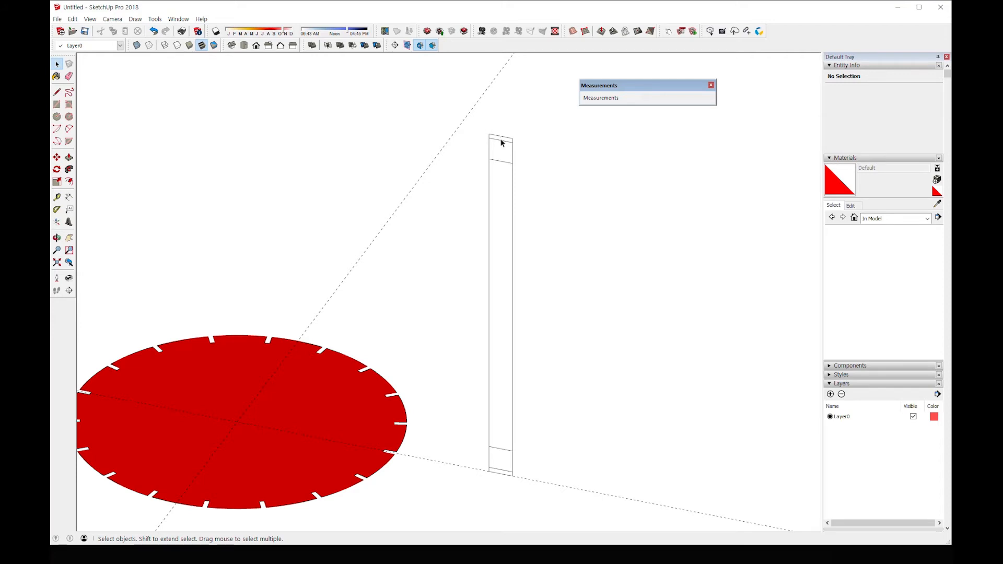
{"action": "scroll", "coordinate": [501, 142], "scroll_direction": "up", "scroll_amount": 1}
{"action": "left_click", "coordinate": [56, 92]}
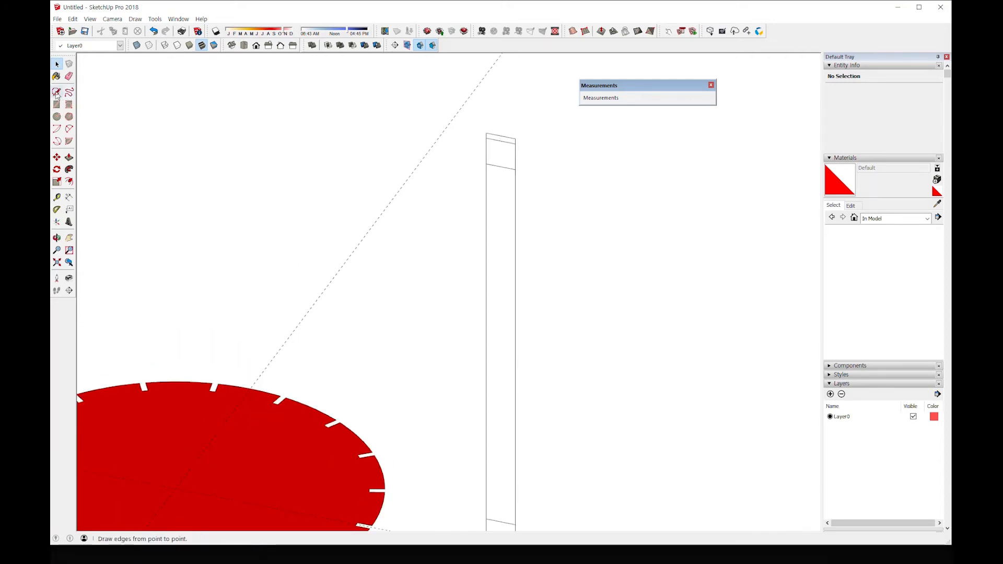
{"action": "scroll", "coordinate": [522, 130], "scroll_direction": "up", "scroll_amount": 2}
{"action": "left_click", "coordinate": [490, 137]}
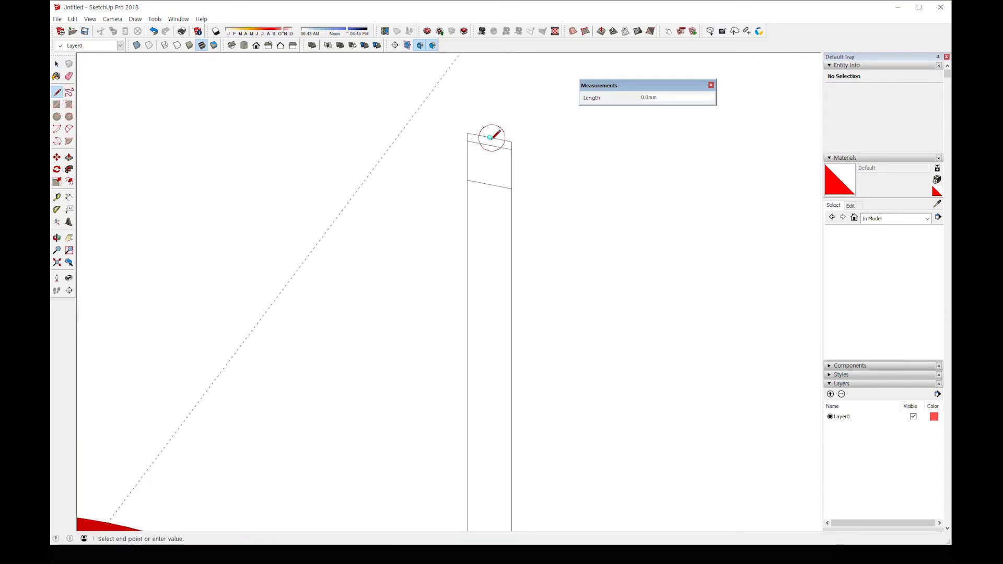
{"action": "left_click", "coordinate": [490, 145]}
- Draw a vertical line between the edge midpoints across the 5 mm strip at the upright's bottom end
{"action": "scroll", "coordinate": [567, 246], "scroll_direction": "down", "scroll_amount": 3}
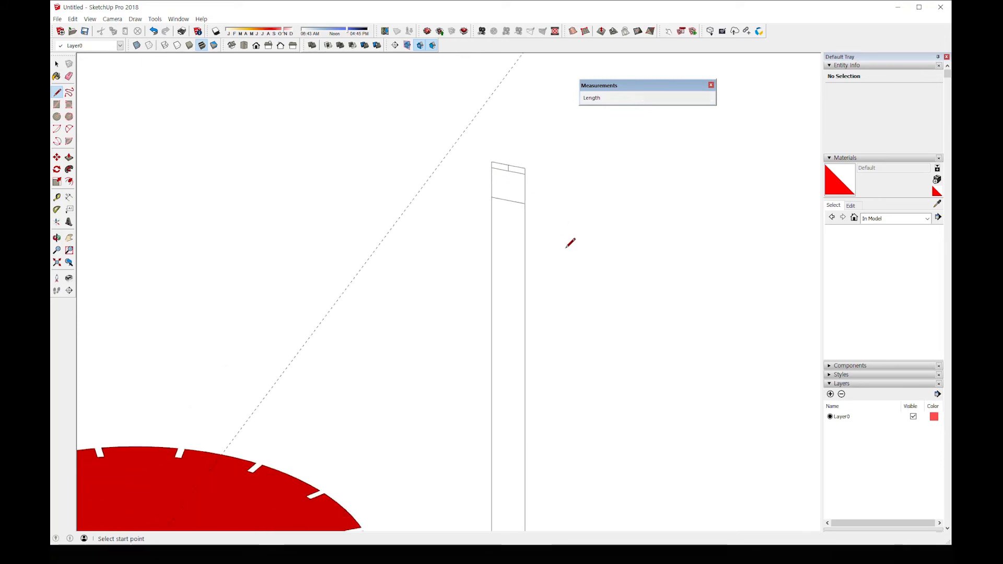
{"action": "middle_click_drag", "start_coordinate": [544, 348], "coordinate": [540, 265], "text": "shift"}
{"action": "scroll", "coordinate": [510, 385], "scroll_direction": "up", "scroll_amount": 3}
{"action": "scroll", "coordinate": [514, 380], "scroll_direction": "up", "scroll_amount": 1}
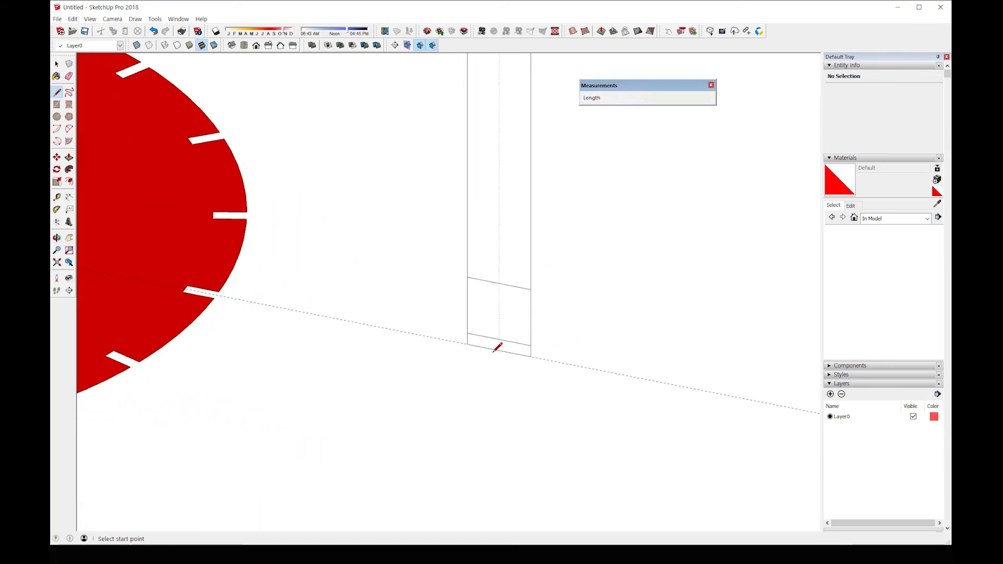
{"action": "left_click", "coordinate": [499, 339]}
{"action": "left_click", "coordinate": [499, 351]}
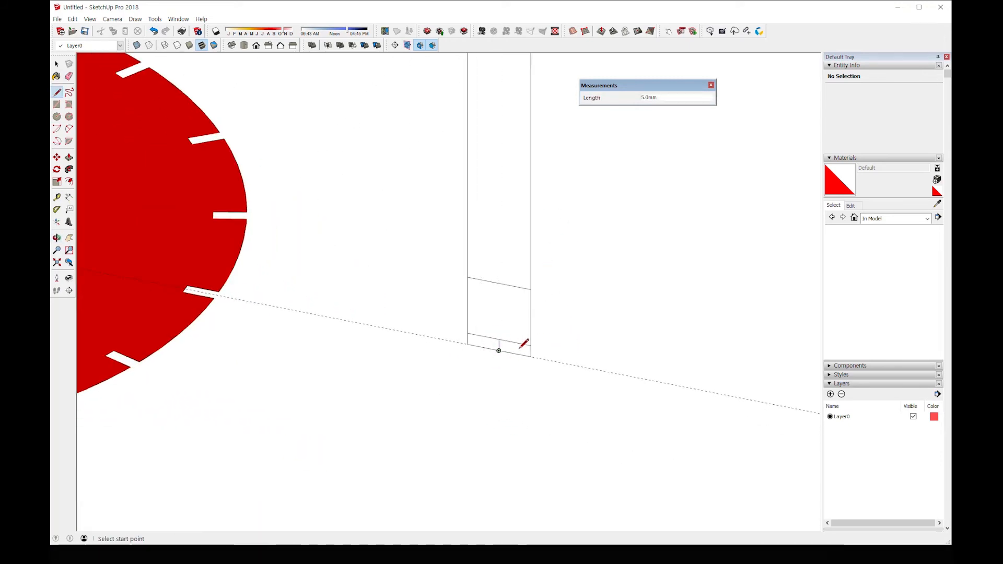
- Delete the disc-side half of the upright's top 5 mm strip with its outer edges, leaving a half-width tab
{"action": "scroll", "coordinate": [522, 347], "scroll_direction": "down", "scroll_amount": 3}
{"action": "key", "text": "space"}
{"action": "left_click", "coordinate": [553, 246]}
{"action": "middle_click_drag", "start_coordinate": [563, 189], "coordinate": [535, 358], "text": "shift"}
{"action": "middle_click_drag", "start_coordinate": [535, 267], "coordinate": [536, 396], "text": "shift"}
{"action": "scroll", "coordinate": [537, 337], "scroll_direction": "down", "scroll_amount": 3}
{"action": "scroll", "coordinate": [493, 159], "scroll_direction": "up", "scroll_amount": 3}
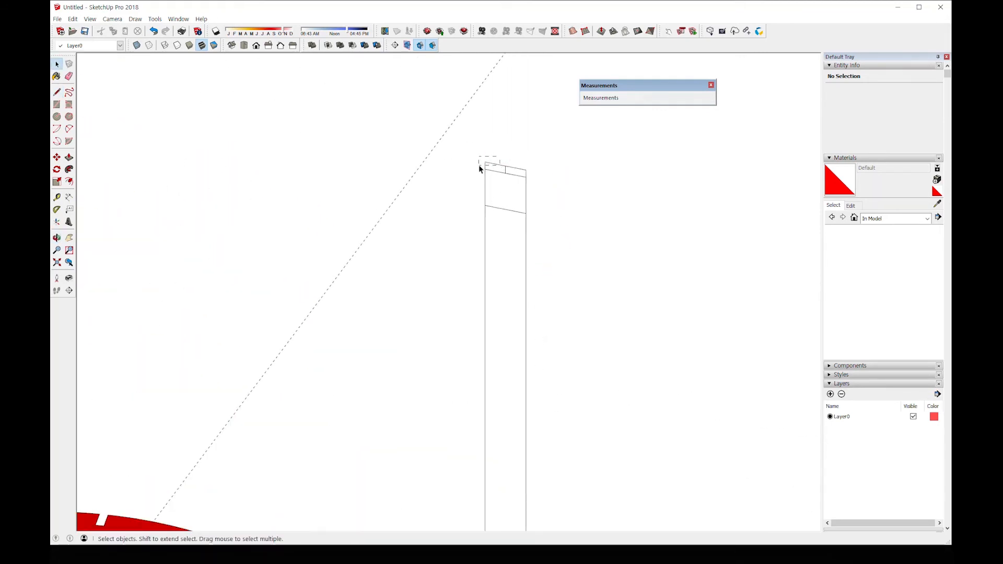
{"action": "left_click_drag", "start_coordinate": [500, 156], "coordinate": [479, 165]}
{"action": "key", "text": "Delete"}
- Delete the half of the upright's bottom 5 mm strip facing away from the disc, including its outer edges
{"action": "scroll", "coordinate": [510, 205], "scroll_direction": "down", "scroll_amount": 2}
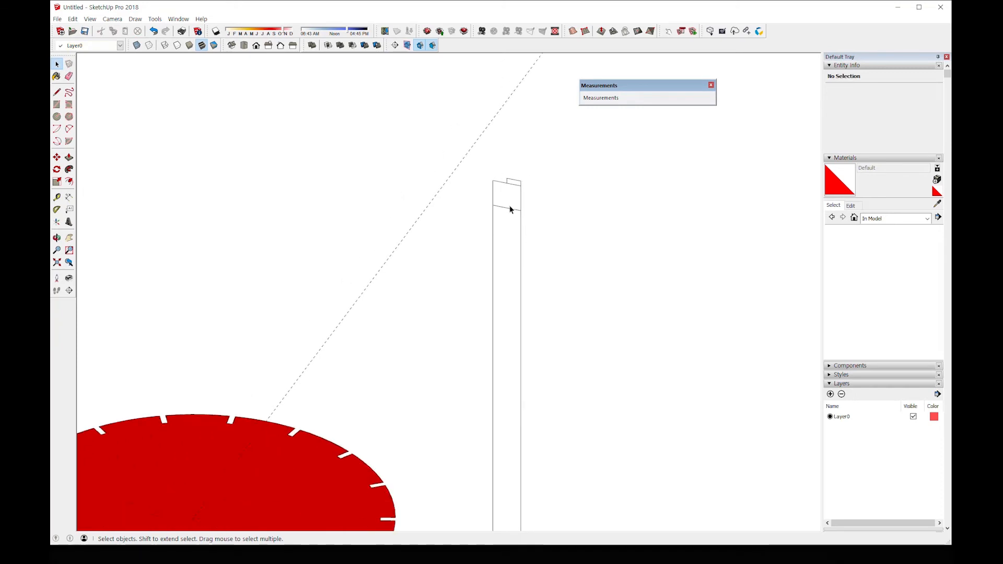
{"action": "scroll", "coordinate": [510, 206], "scroll_direction": "down", "scroll_amount": 1}
{"action": "middle_click_drag", "start_coordinate": [525, 351], "coordinate": [522, 255], "text": "shift"}
{"action": "scroll", "coordinate": [499, 393], "scroll_direction": "up", "scroll_amount": 3}
{"action": "scroll", "coordinate": [514, 423], "scroll_direction": "up", "scroll_amount": 1}
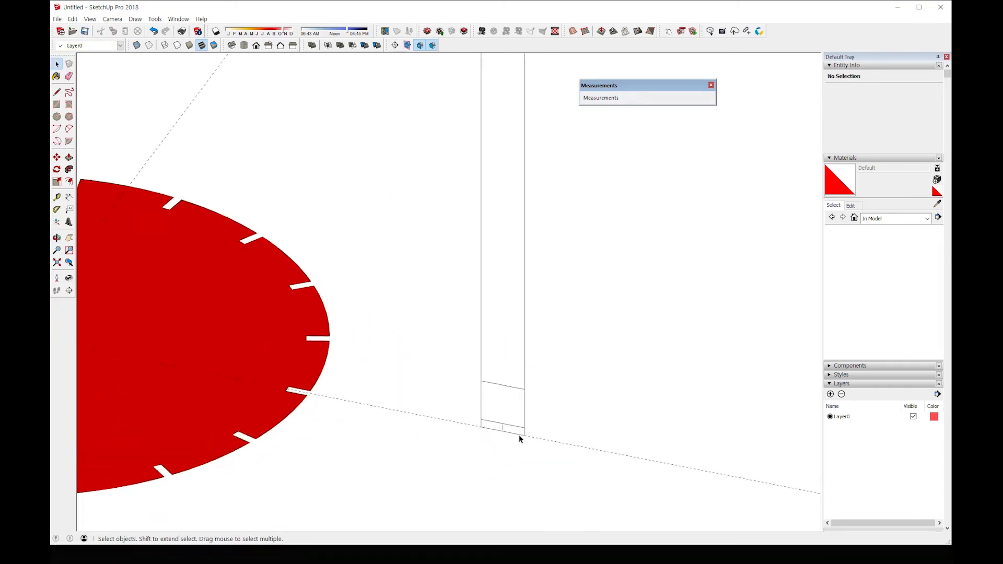
{"action": "scroll", "coordinate": [520, 439], "scroll_direction": "up", "scroll_amount": 1}
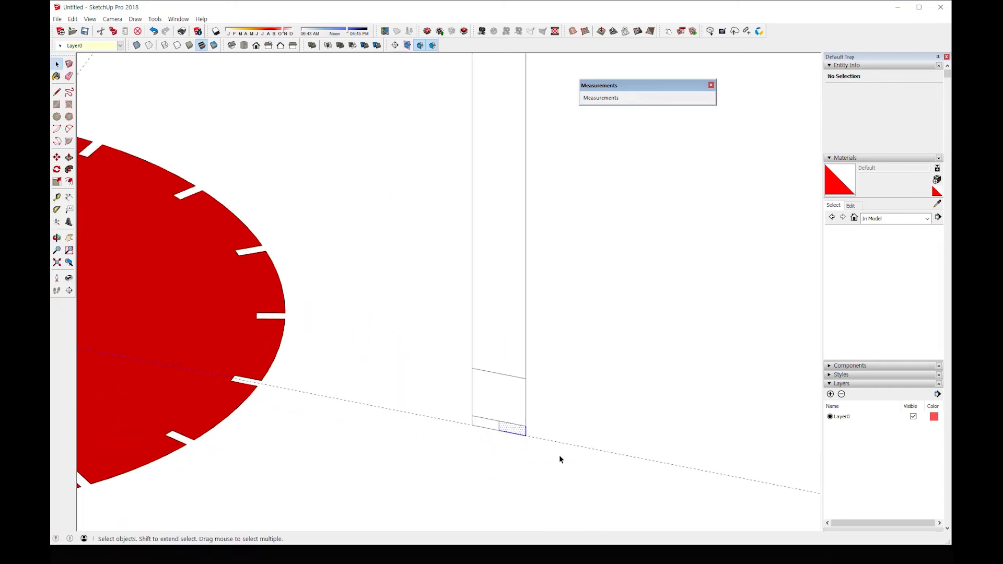
{"action": "left_click_drag", "start_coordinate": [616, 475], "coordinate": [575, 423]}
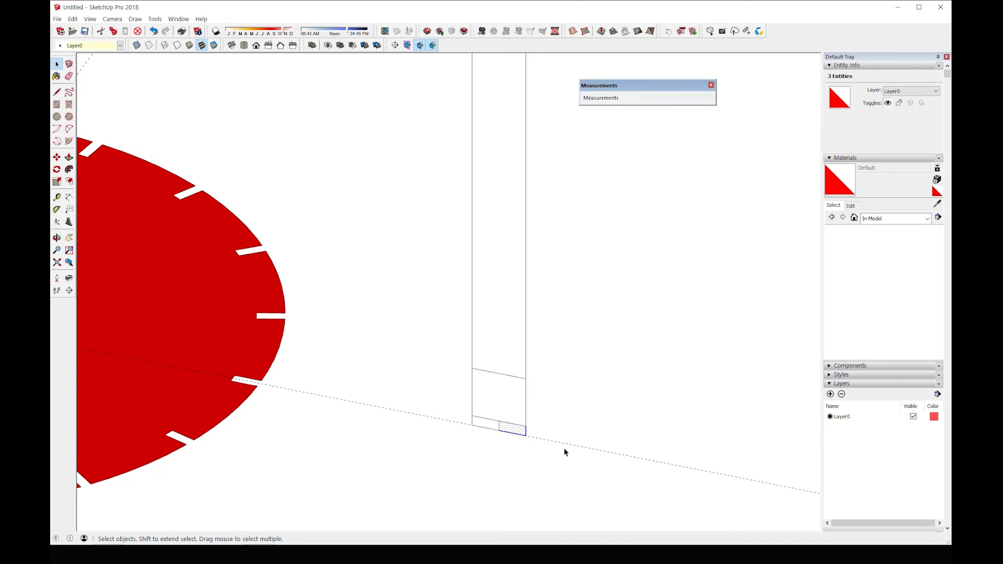
{"action": "key", "text": "Delete"}
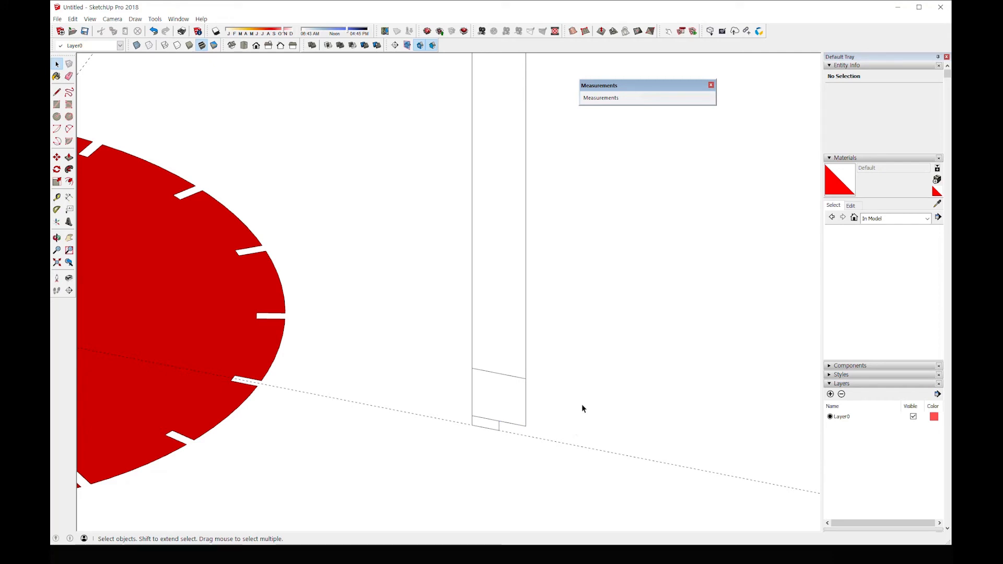
- Draw a 13 mm line across the upright from the midpoint of its disc-side edge
{"action": "scroll", "coordinate": [583, 409], "scroll_direction": "down", "scroll_amount": 3}
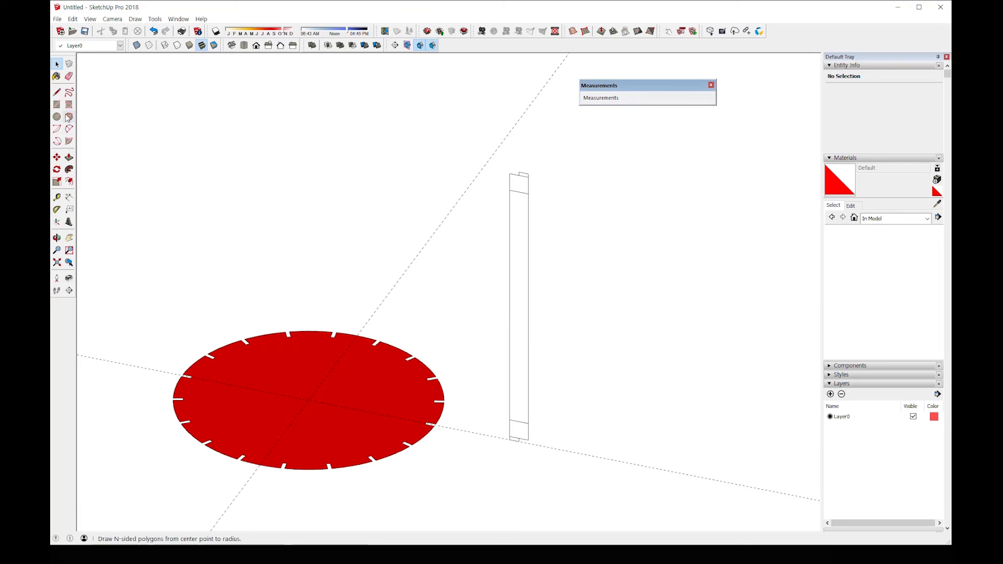
{"action": "key", "text": "l"}
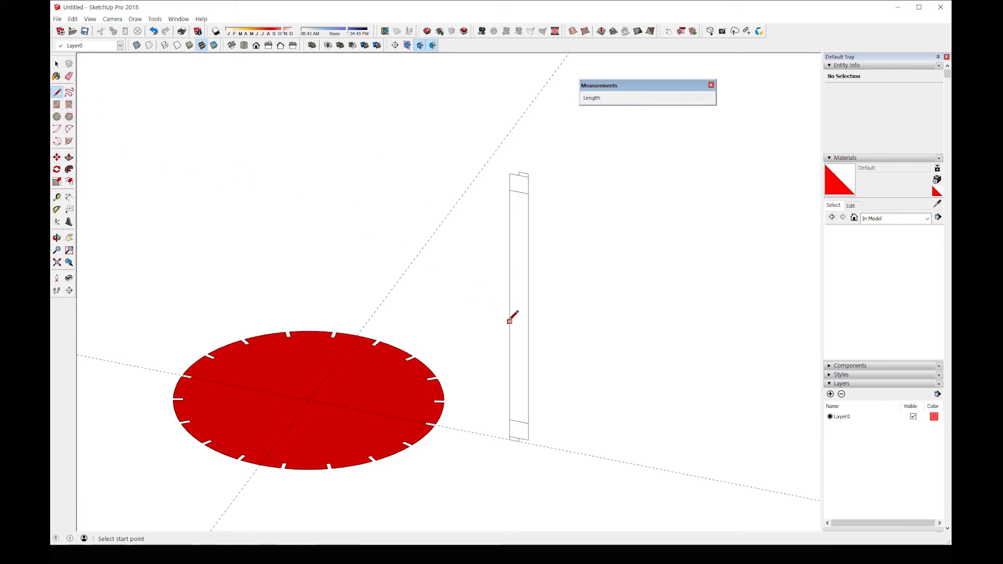
{"action": "left_click", "coordinate": [509, 304]}
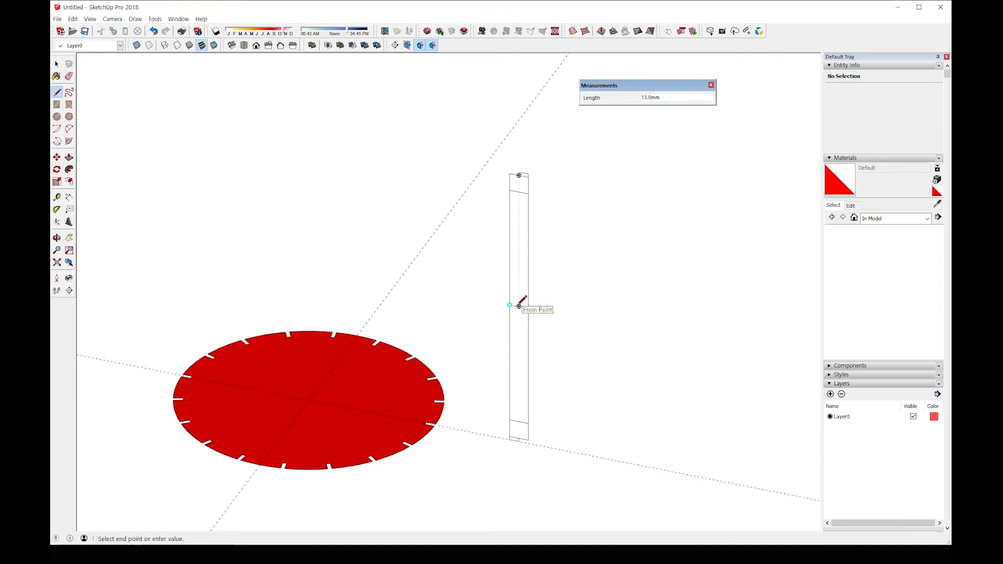
{"action": "scroll", "coordinate": [519, 304], "scroll_direction": "up", "scroll_amount": 5}
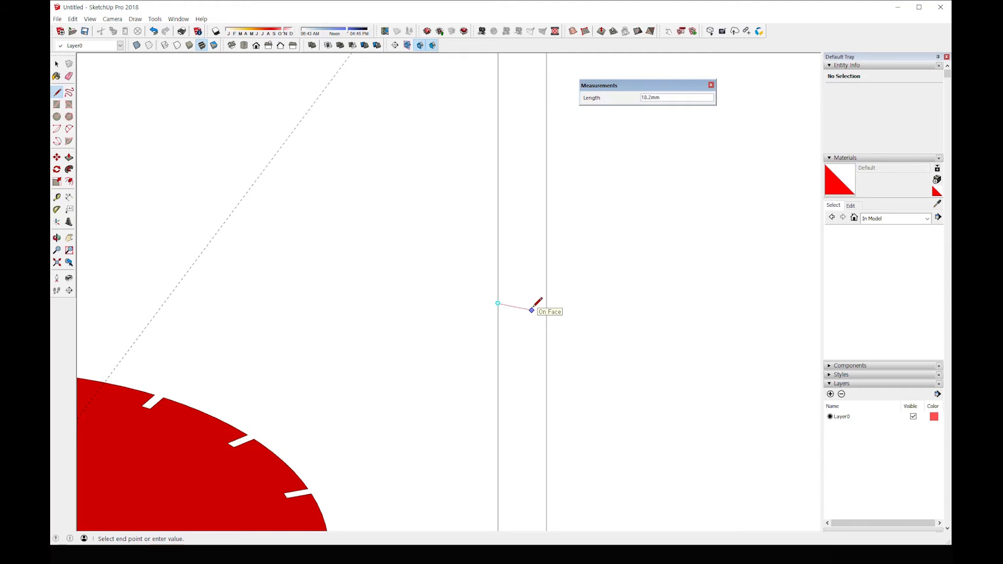
{"action": "scroll", "coordinate": [533, 308], "scroll_direction": "down", "scroll_amount": 2}
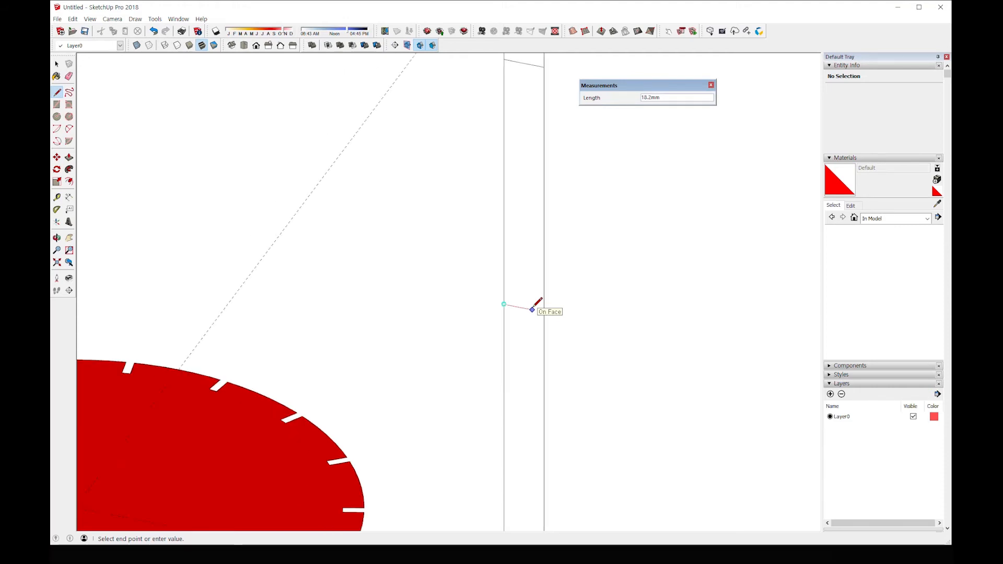
{"action": "type", "text": "13"}
{"action": "key", "text": "Return"}
{"action": "key", "text": "space"}
- Copy the 13 mm line on the upright's disc-side edge straight up by 5/2 mm
{"action": "middle_click_drag", "start_coordinate": [558, 315], "coordinate": [367, 280]}
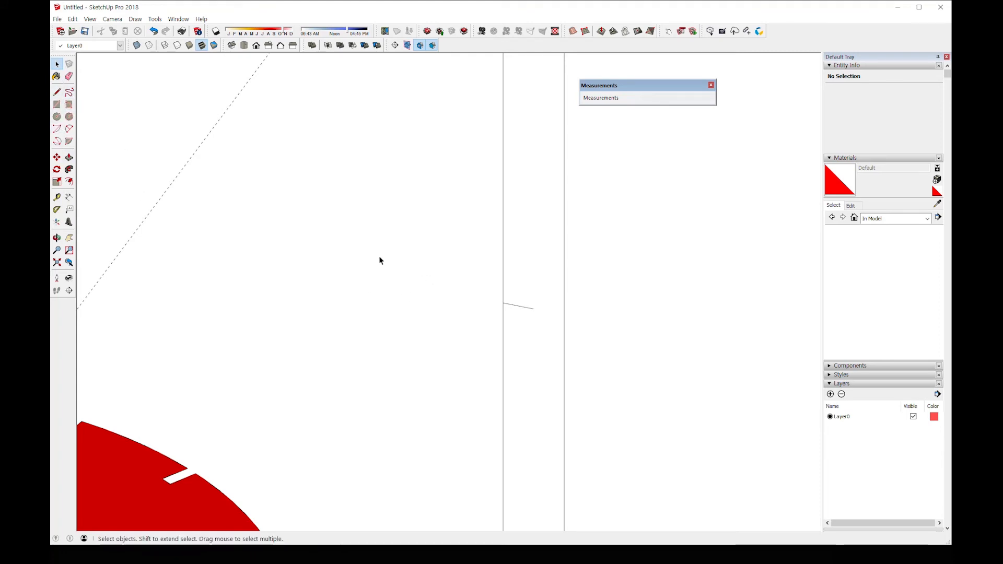
{"action": "left_click", "coordinate": [514, 308]}
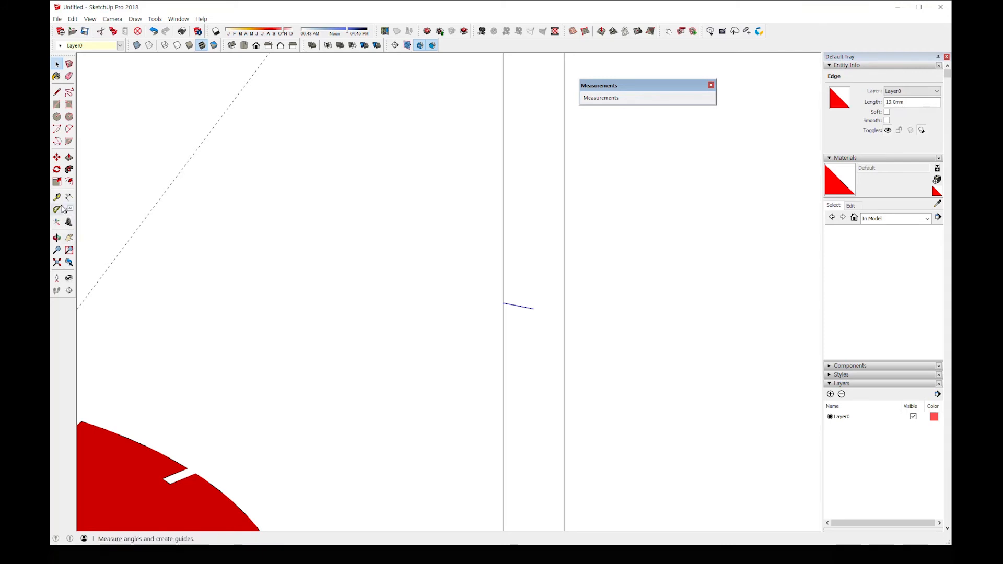
{"action": "left_click", "coordinate": [57, 157]}
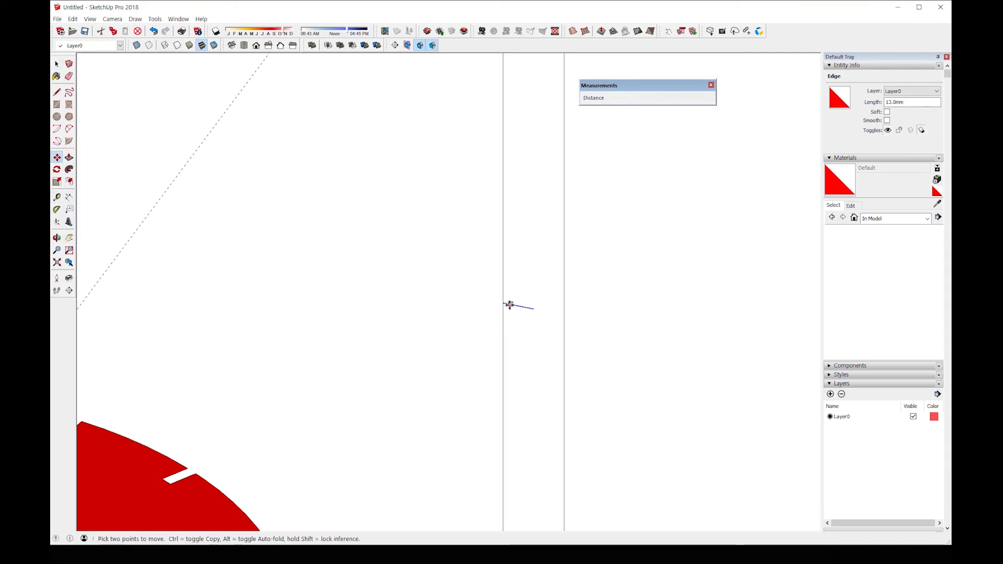
{"action": "left_click", "coordinate": [506, 304]}
{"action": "key", "text": "ctrl"}
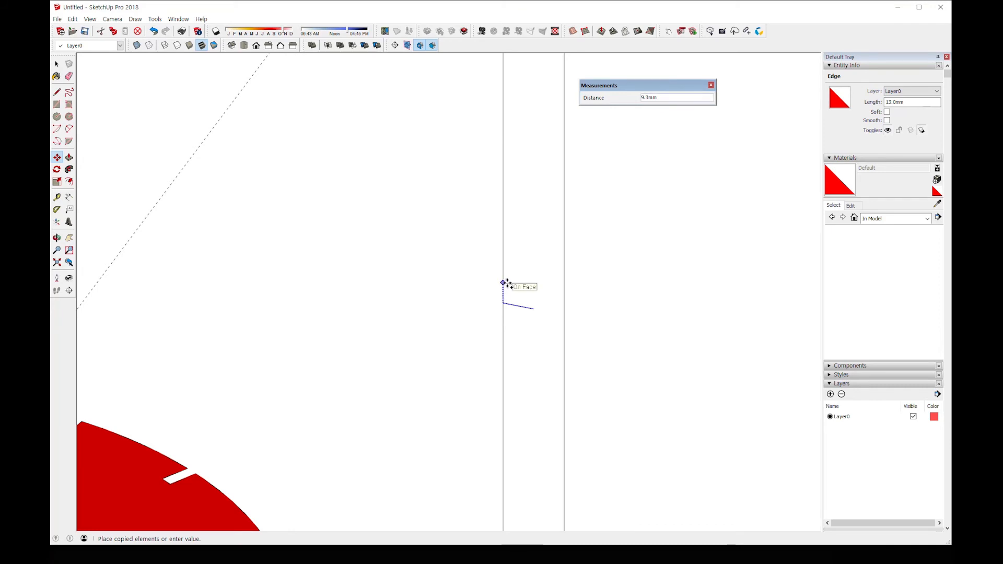
{"action": "type", "text": "5/2"}
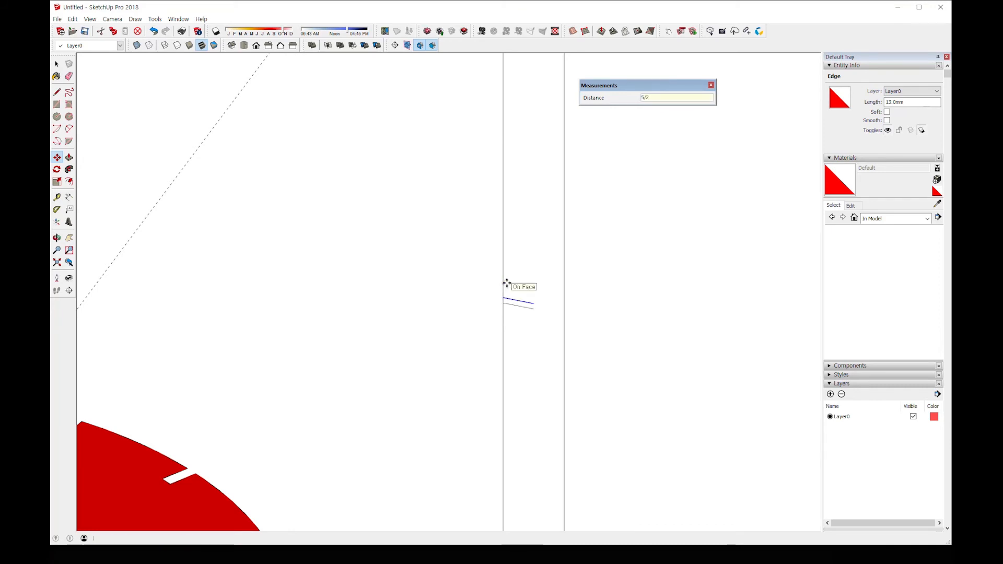
{"action": "key", "text": "Return"}
{"action": "key", "text": "space"}
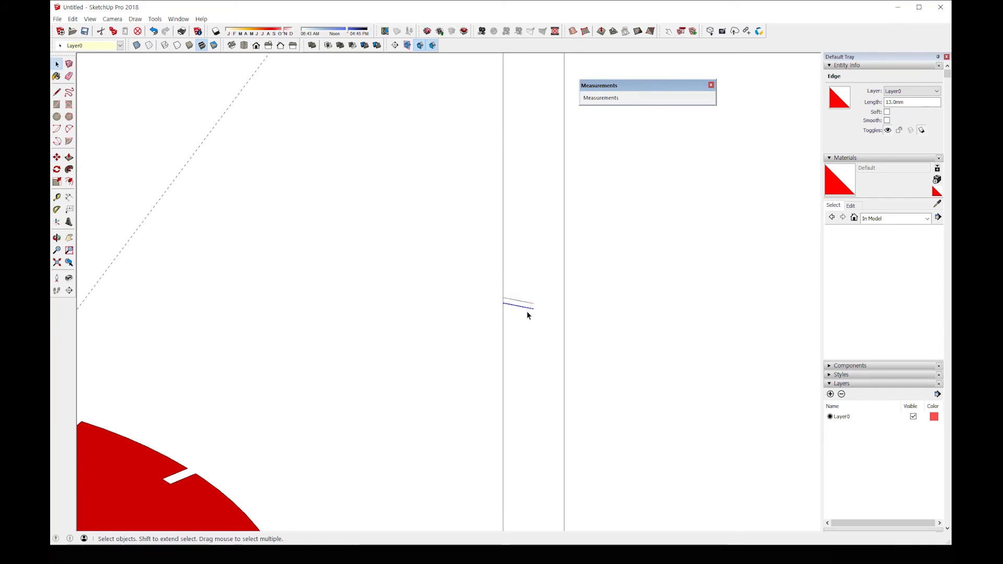
- Copy the original 13 mm line straight down by 5/2 mm, forming the slot's lower side
{"action": "key", "text": "m"}
{"action": "left_click", "coordinate": [621, 328]}
{"action": "key", "text": "ctrl"}
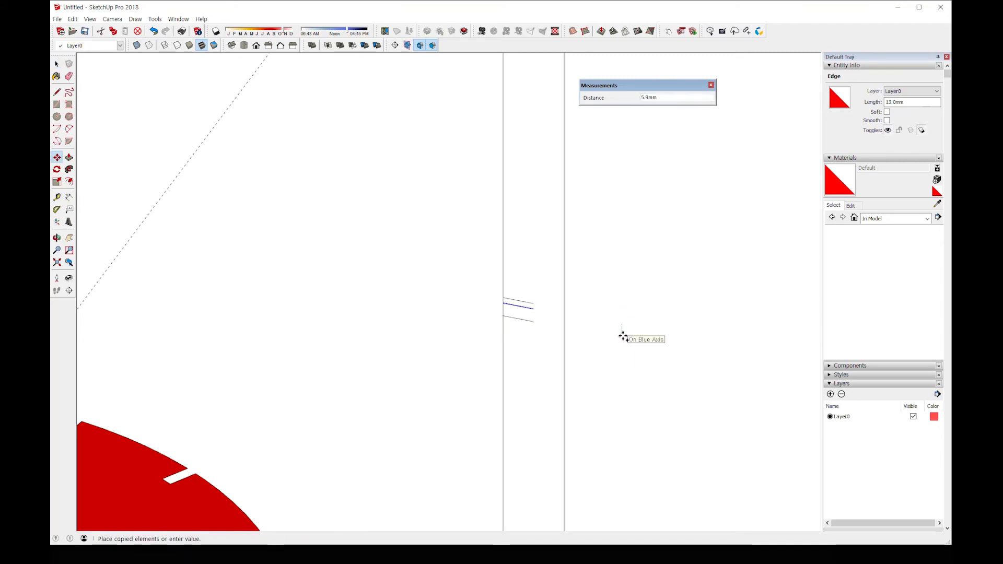
{"action": "type", "text": "5/"}
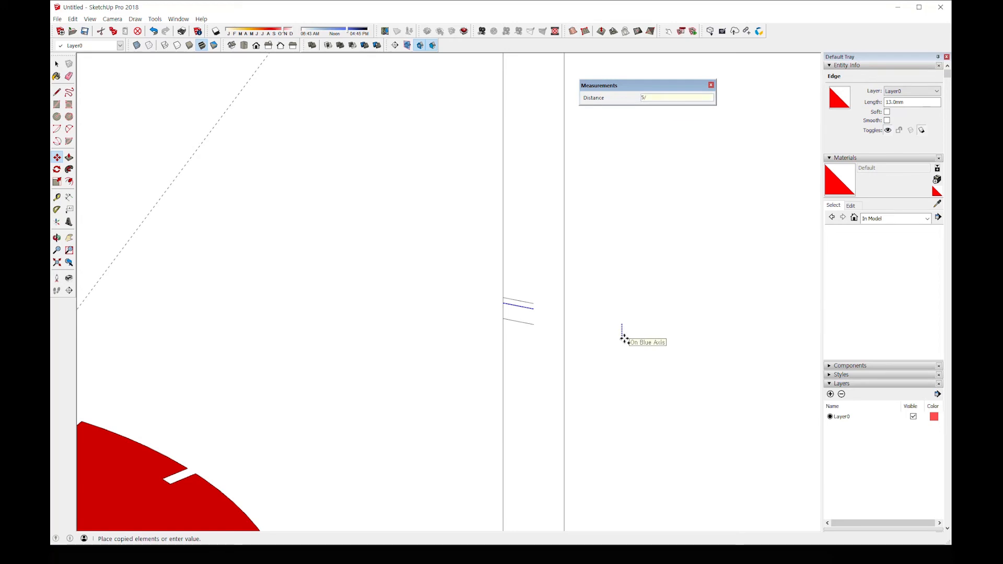
{"action": "type", "text": "2"}
{"action": "key", "text": "space"}
{"action": "left_click", "coordinate": [624, 338]}
- Close the slot's inner end with a 5 mm vertical line joining the outer two lines
{"action": "scroll", "coordinate": [515, 307], "scroll_direction": "up", "scroll_amount": 2}
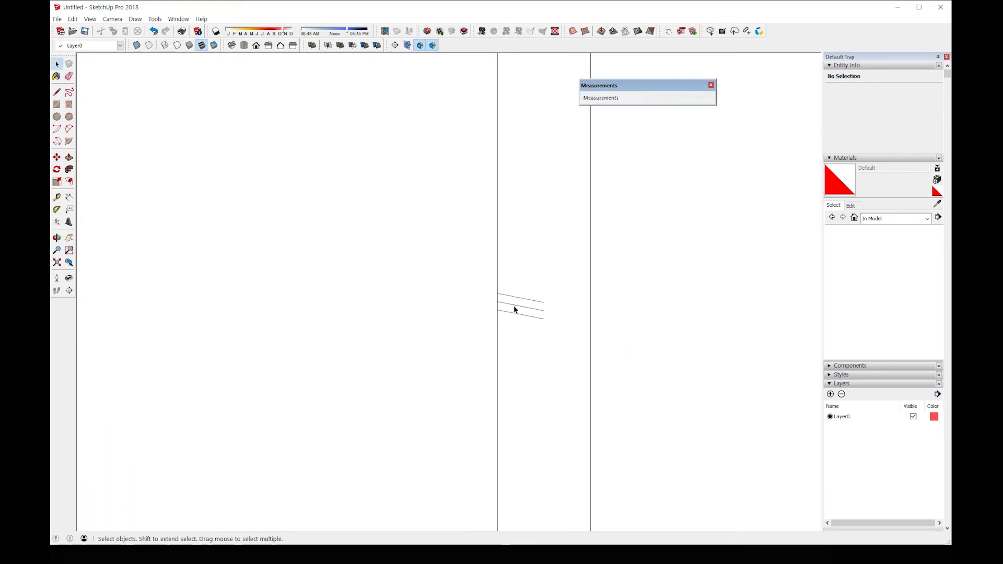
{"action": "key", "text": "l"}
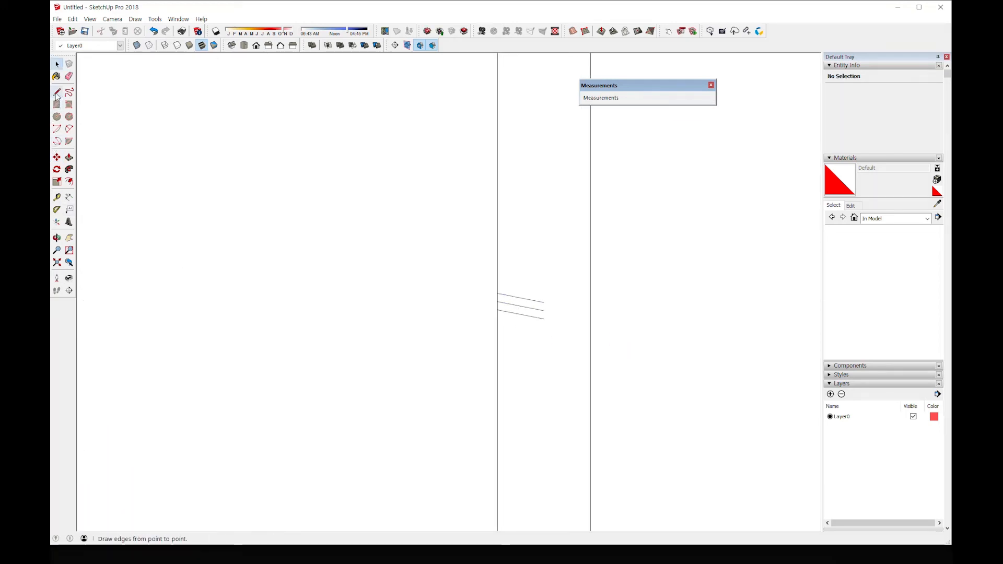
{"action": "left_click", "coordinate": [544, 303]}
{"action": "left_click", "coordinate": [544, 318]}
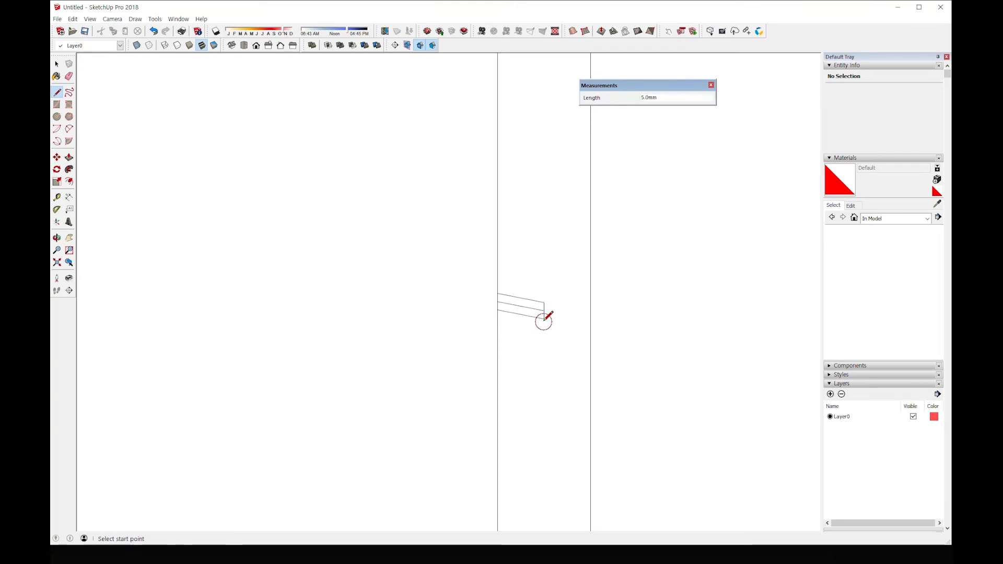
- Delete the slot's centre line and the disc-side edge segments across its mouth, leaving it open
{"action": "key", "text": "space"}
{"action": "left_click_drag", "start_coordinate": [517, 301], "coordinate": [482, 305]}
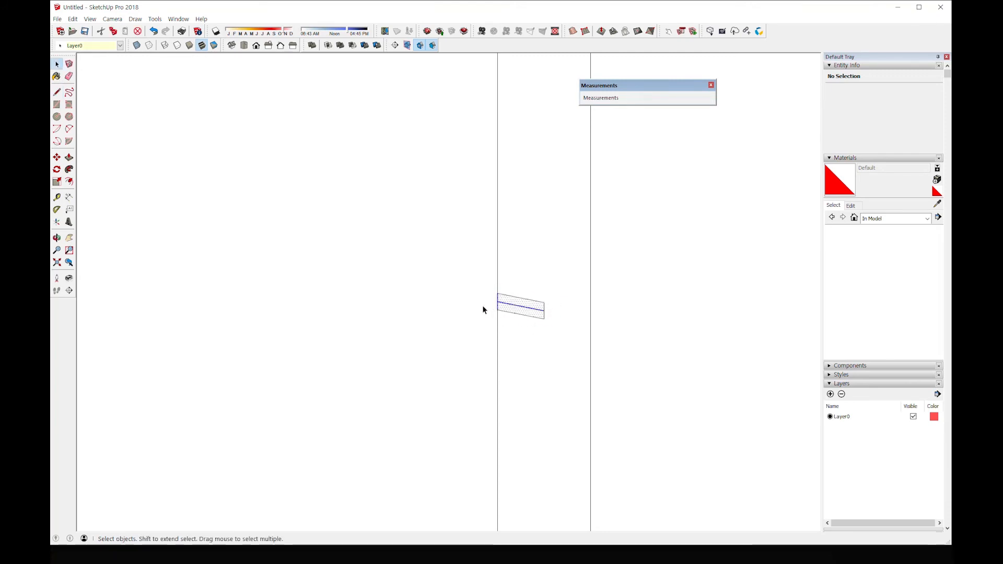
{"action": "key", "text": "Delete"}
{"action": "scroll", "coordinate": [485, 307], "scroll_direction": "down", "scroll_amount": 2}
{"action": "scroll", "coordinate": [486, 310], "scroll_direction": "down", "scroll_amount": 4}
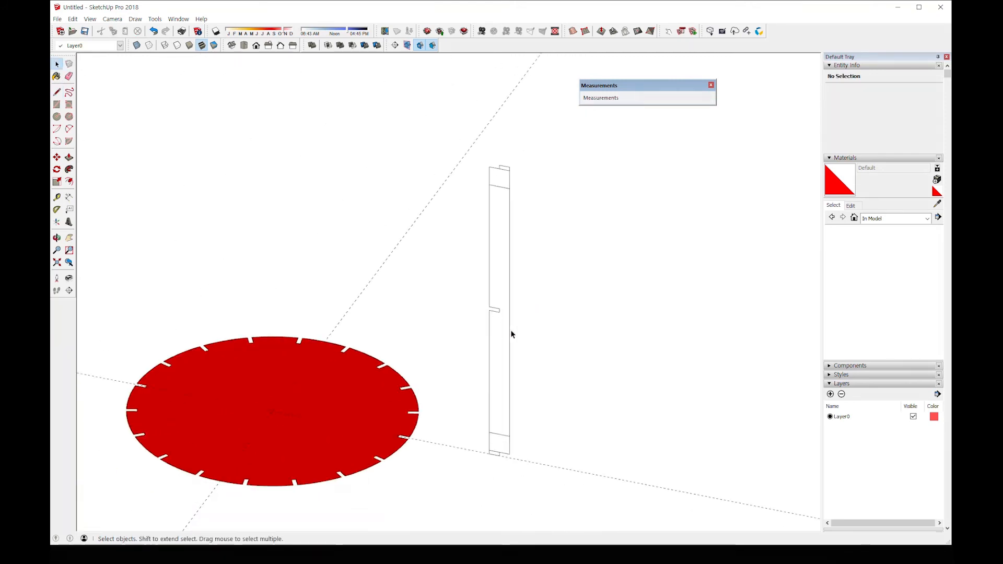
- Move the upright's top tab and end edge horizontally away from the disc by the upright's width, slanting the top section
{"action": "middle_click_drag", "start_coordinate": [541, 267], "coordinate": [542, 179]}
{"action": "left_click", "coordinate": [508, 159]}
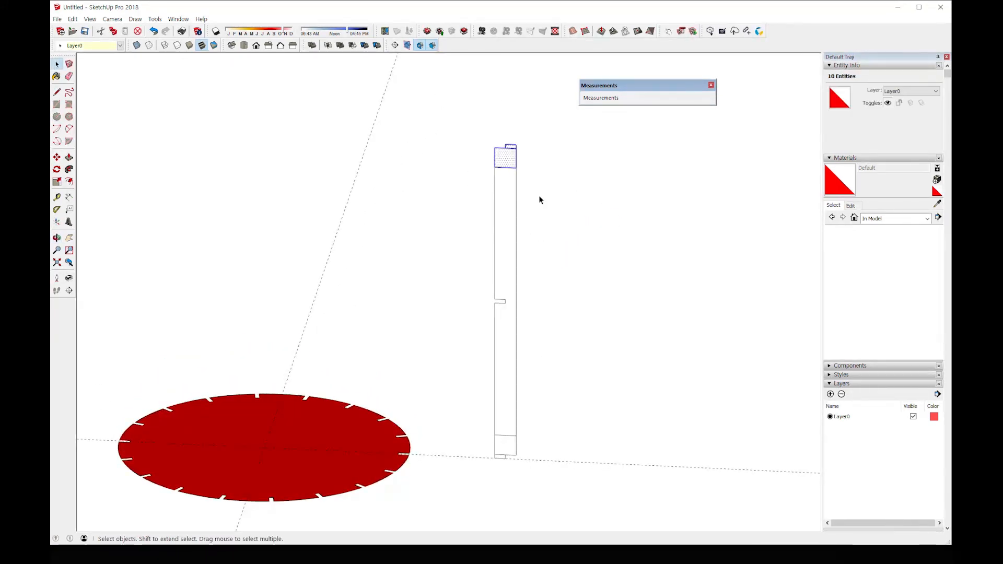
{"action": "left_click_drag", "start_coordinate": [478, 117], "coordinate": [524, 158]}
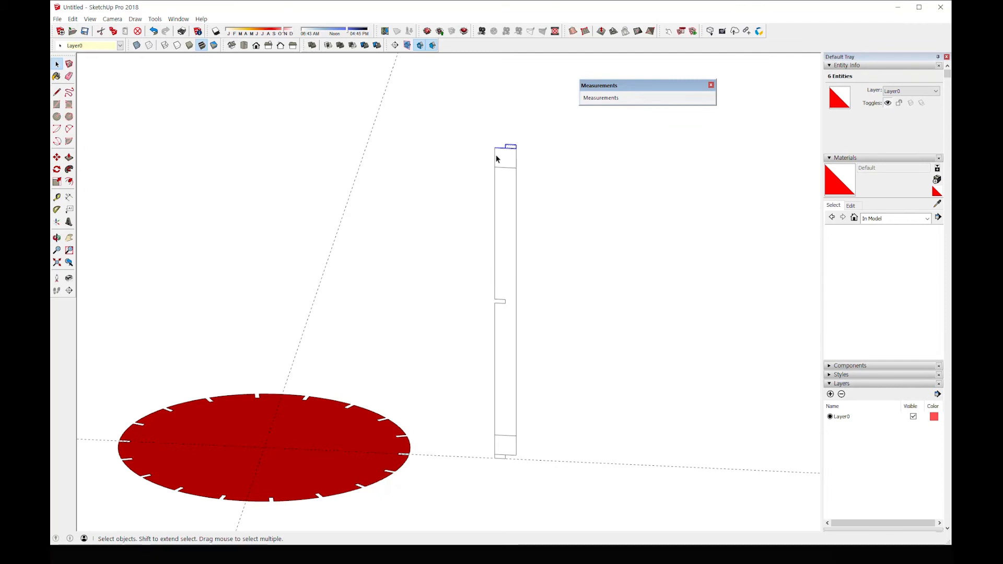
{"action": "key", "text": "m"}
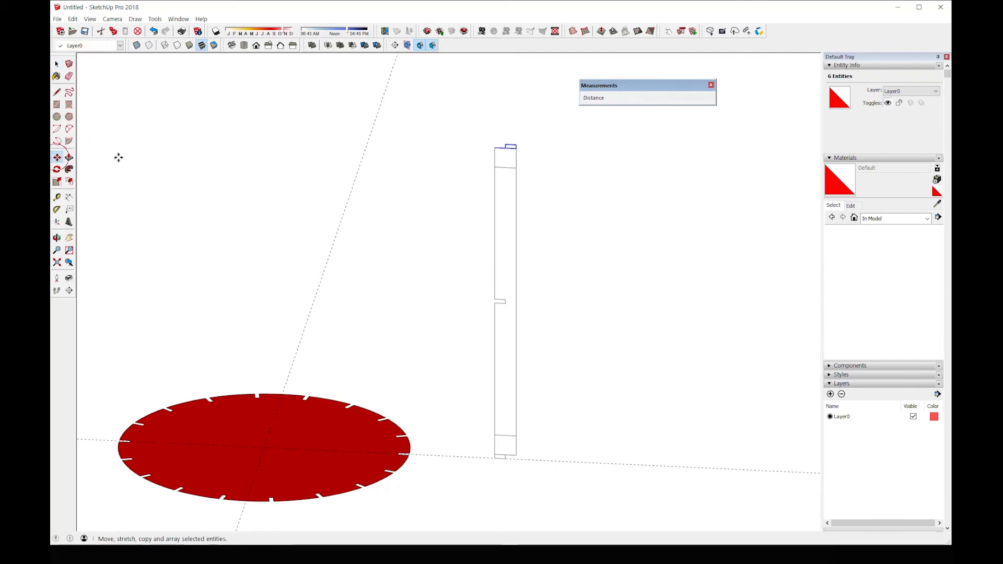
{"action": "left_click", "coordinate": [496, 149]}
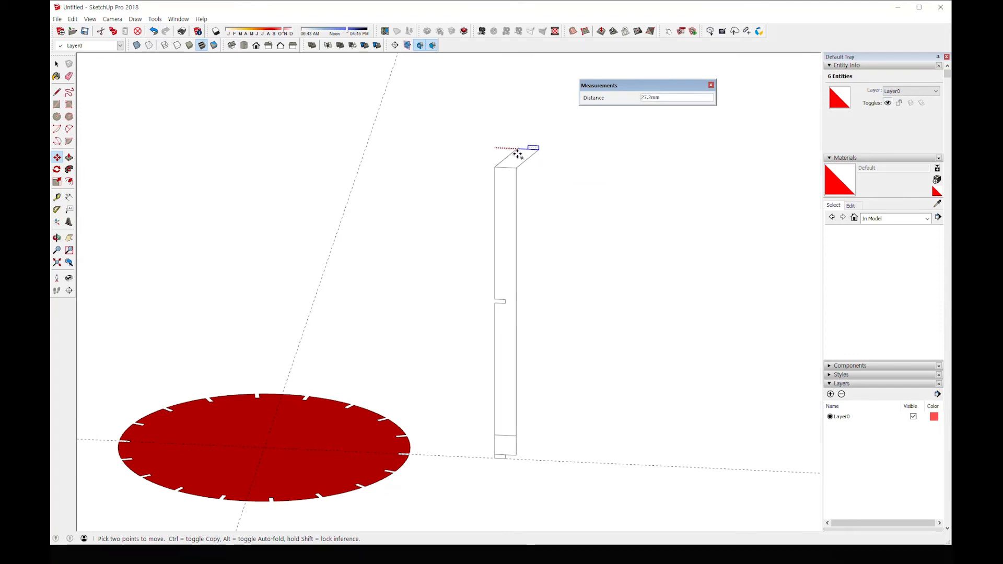
{"action": "left_click", "coordinate": [517, 165]}
- Move the upright's bottom tab and end edge horizontally toward the disc by the upright's width, slanting the bottom section
{"action": "middle_click_drag", "start_coordinate": [517, 390], "coordinate": [492, 380]}
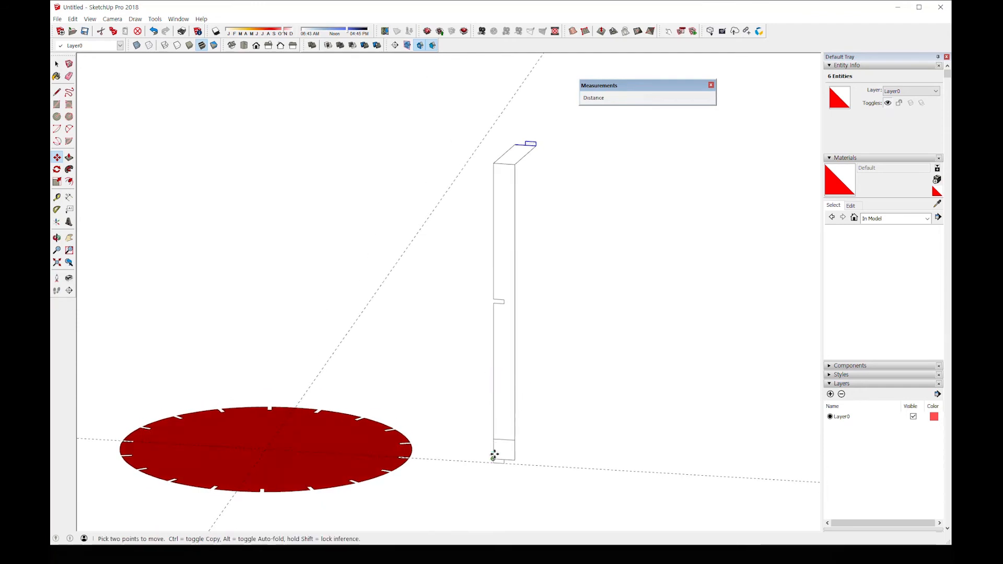
{"action": "key", "text": "space"}
{"action": "left_click_drag", "start_coordinate": [481, 448], "coordinate": [534, 474]}
{"action": "key", "text": "m"}
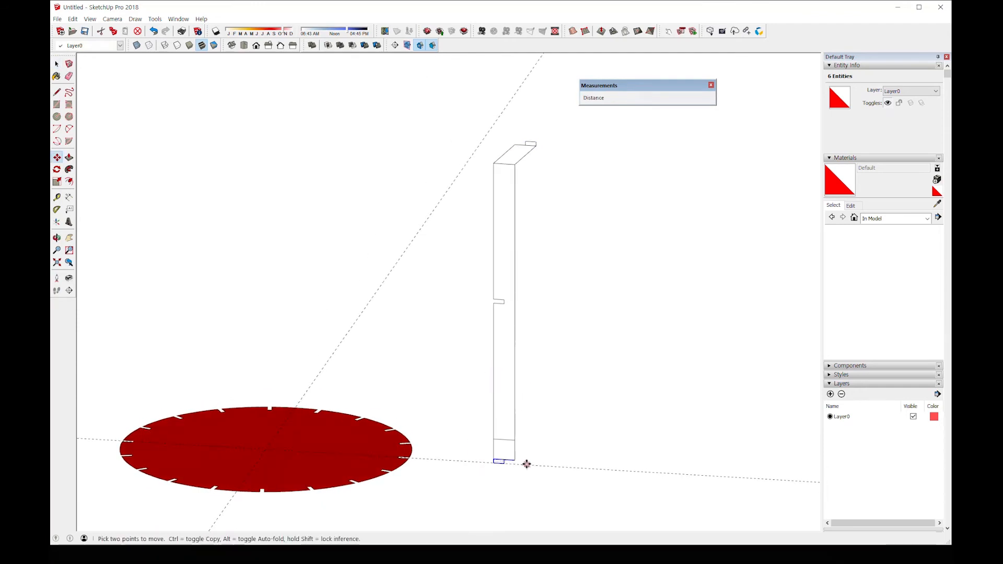
{"action": "left_click", "coordinate": [514, 458]}
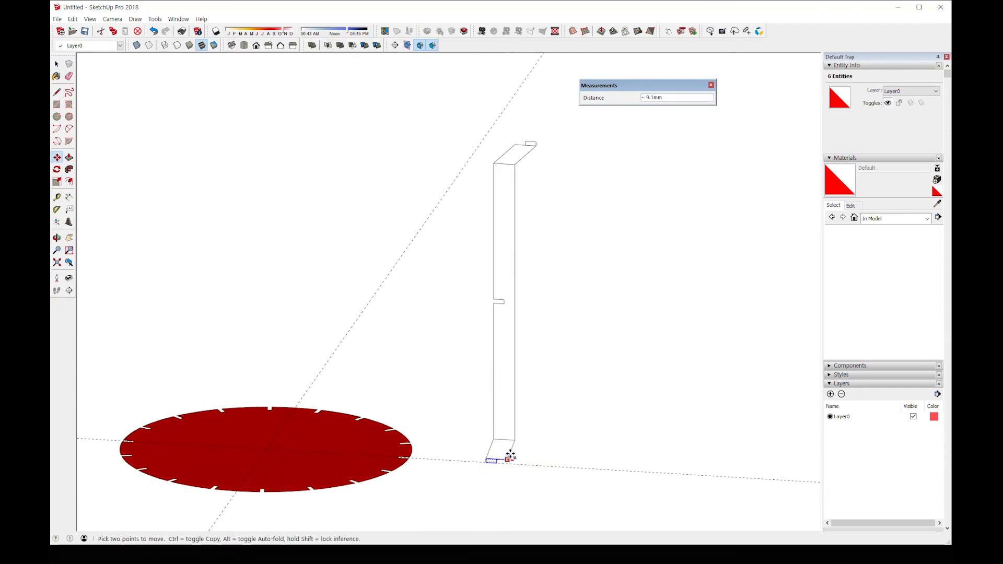
{"action": "left_click", "coordinate": [497, 443]}
{"action": "key", "text": "space"}
{"action": "left_click", "coordinate": [562, 377]}
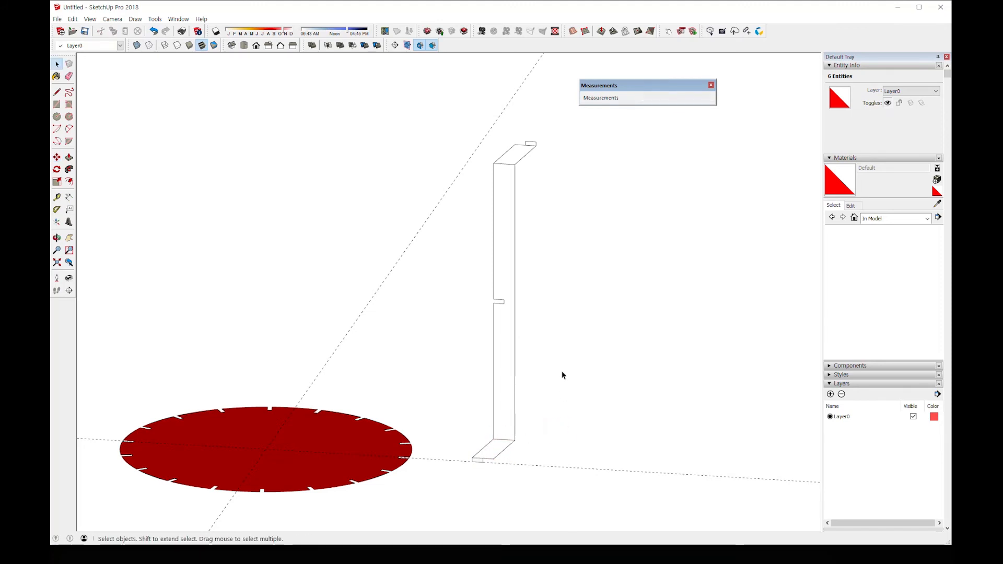
- Erase the two cross lines where the upright bends into its slanted end sections, merging it into one face
{"action": "middle_click_drag", "start_coordinate": [562, 377], "coordinate": [540, 403]}
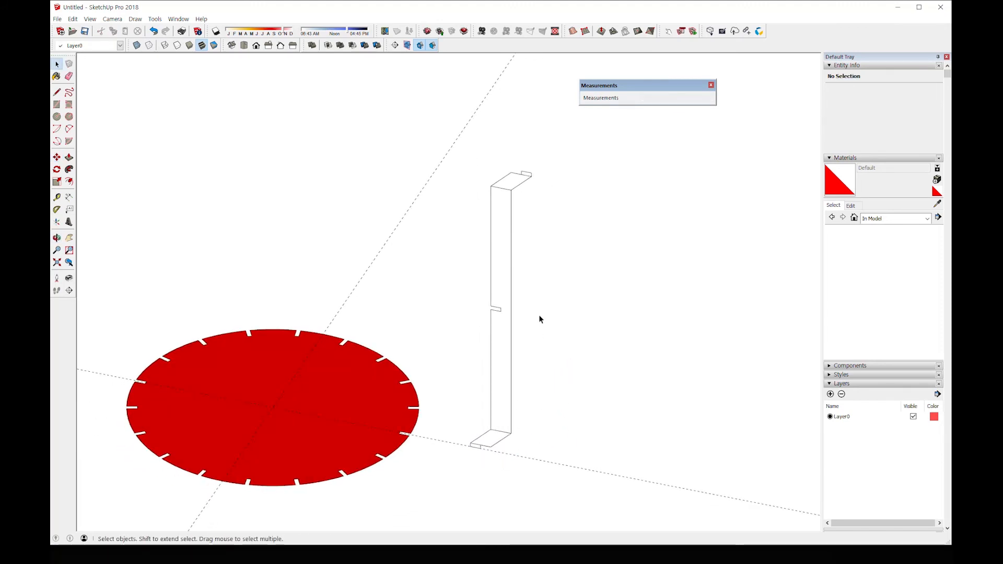
{"action": "middle_click_drag", "start_coordinate": [540, 320], "coordinate": [516, 375]}
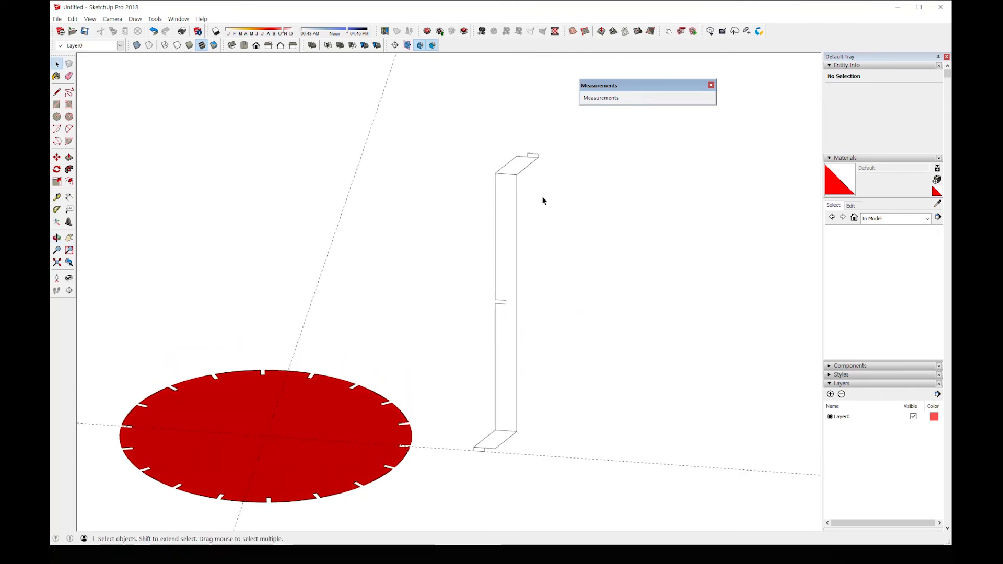
{"action": "key", "text": "e"}
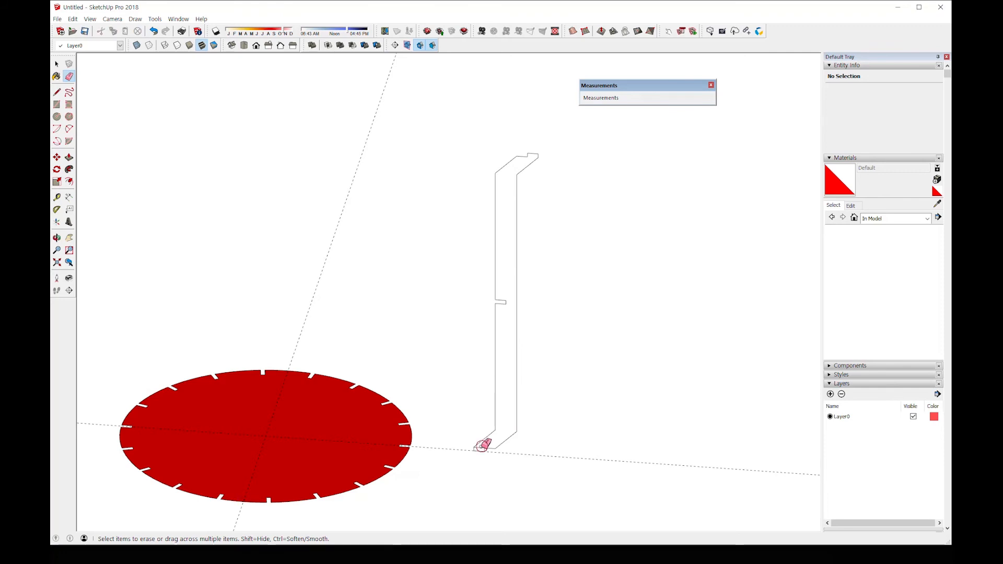
- Turn the upright's face and all its edges into a component with its own definition name
{"action": "middle_click_drag", "start_coordinate": [544, 410], "coordinate": [468, 345]}
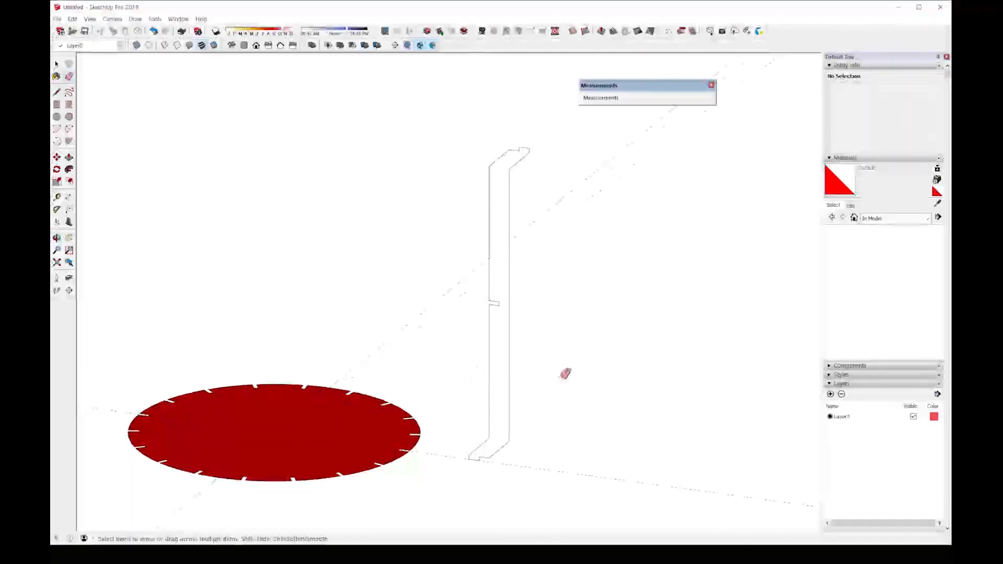
{"action": "left_click", "coordinate": [504, 353]}
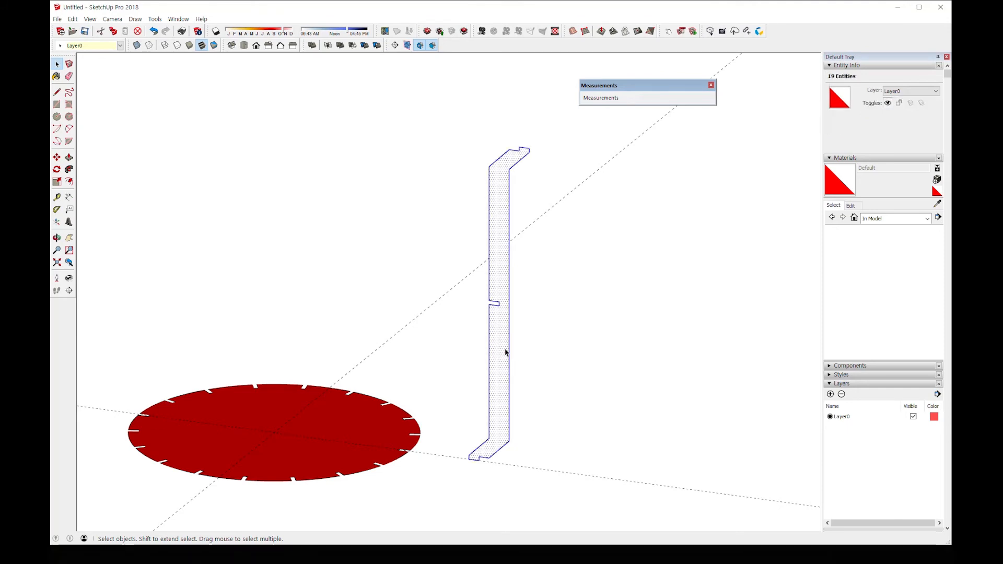
{"action": "double_click", "coordinate": [493, 340]}
{"action": "right_click", "coordinate": [493, 338]}
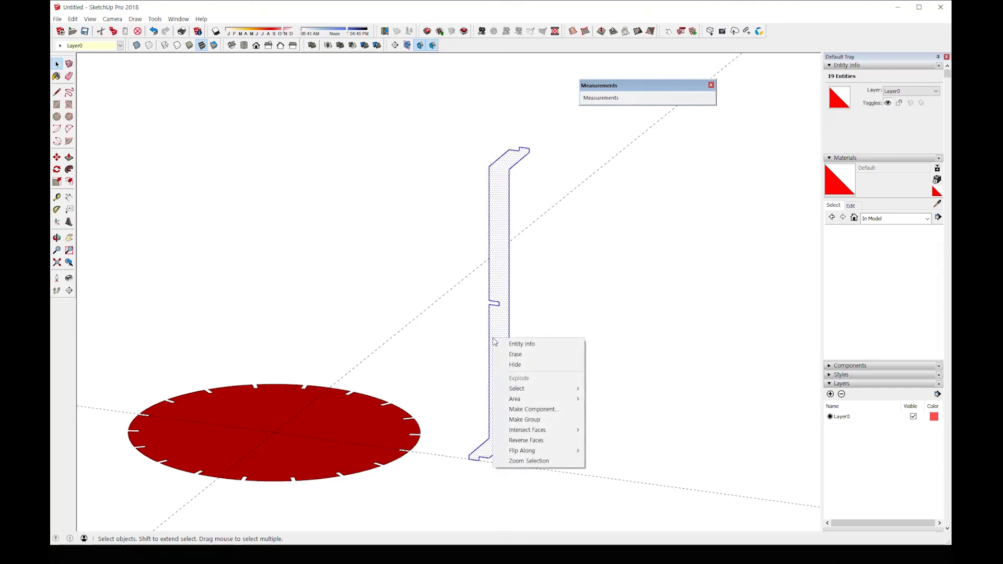
{"action": "left_click", "coordinate": [532, 410]}
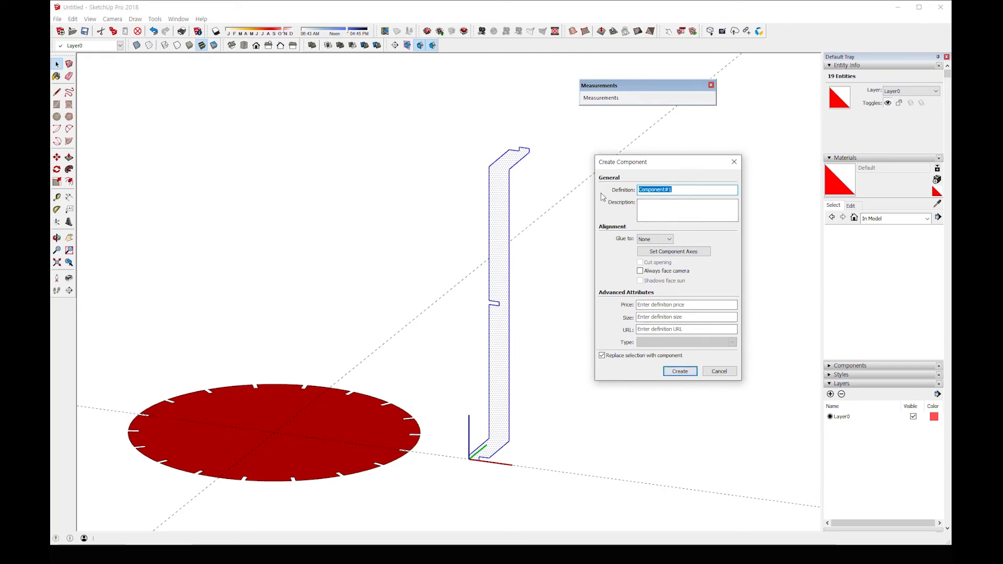
{"action": "type", "text": "B"}
{"action": "left_click", "coordinate": [679, 371]}
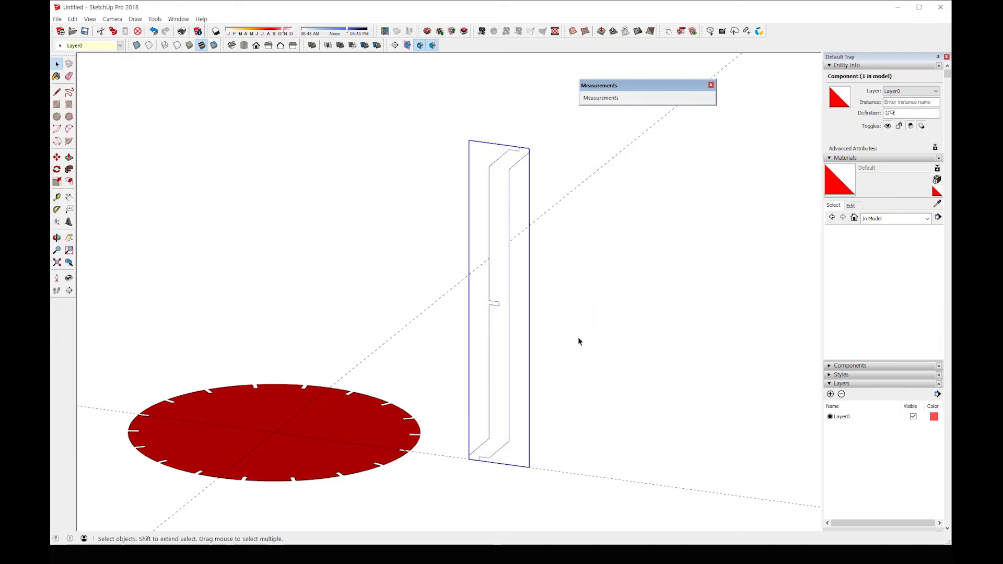
- Move the slotted disc group straight up 400 mm, using the upright's upper end as the height reference
{"action": "left_click", "coordinate": [403, 439]}
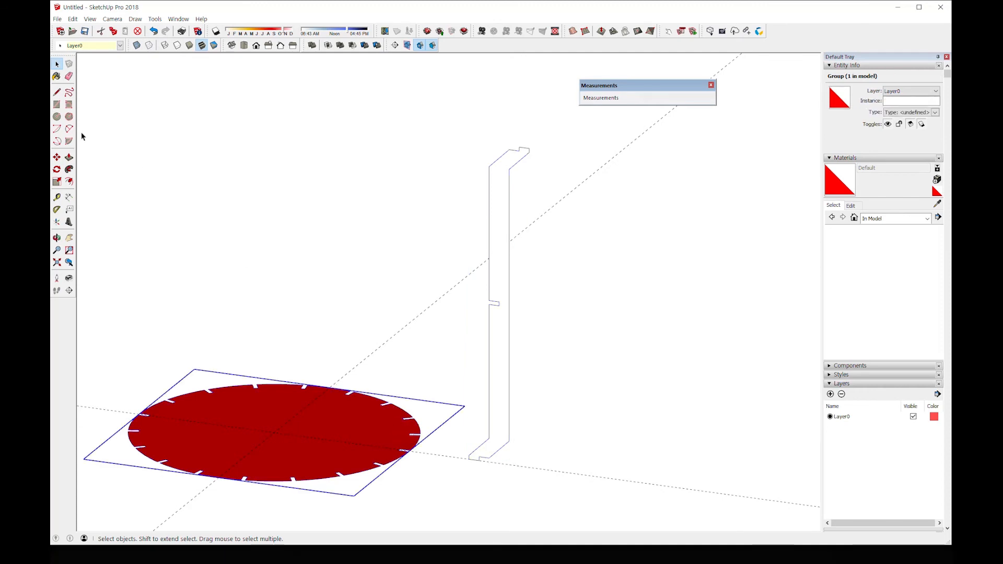
{"action": "left_click", "coordinate": [56, 157]}
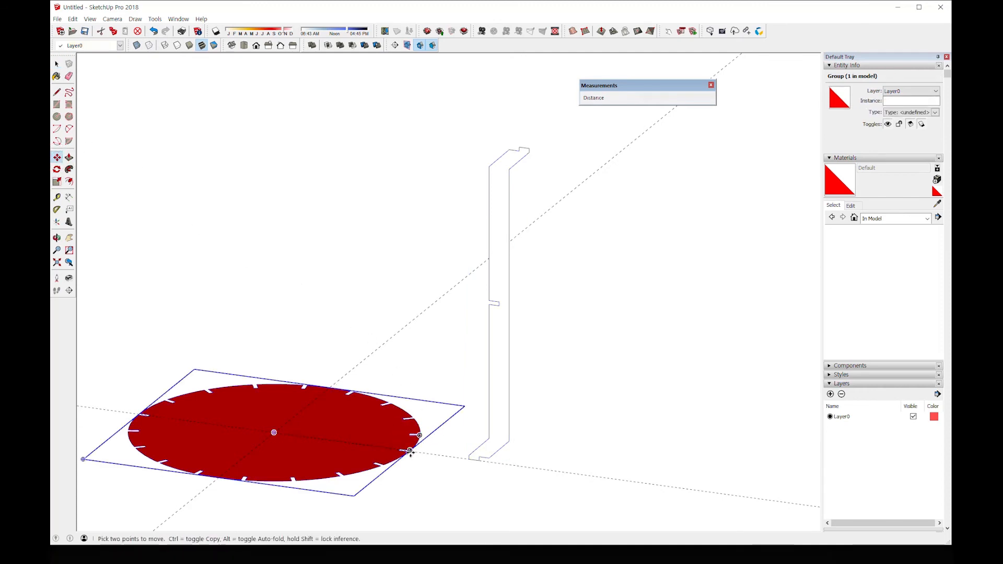
{"action": "left_click", "coordinate": [274, 433]}
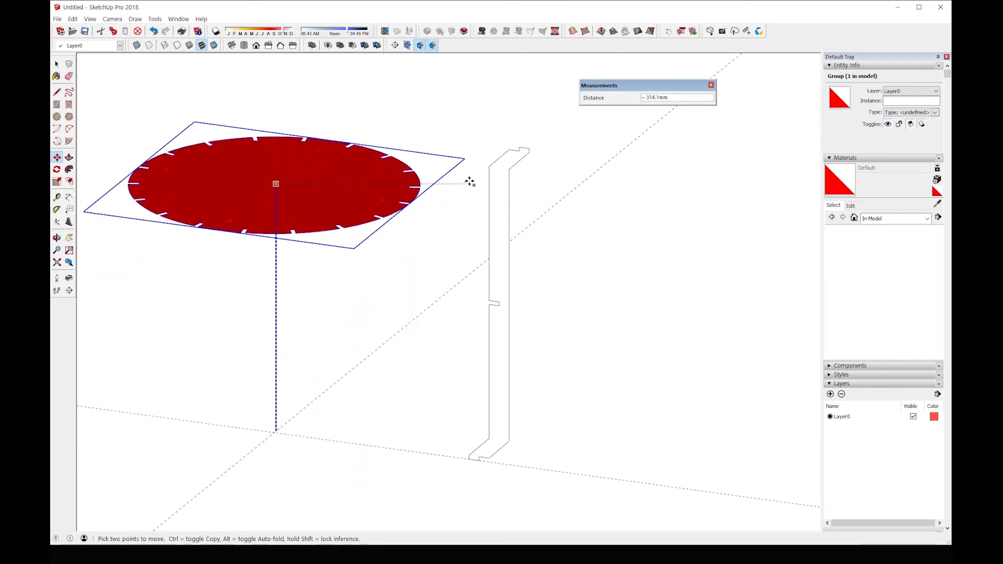
{"action": "left_click", "coordinate": [510, 151]}
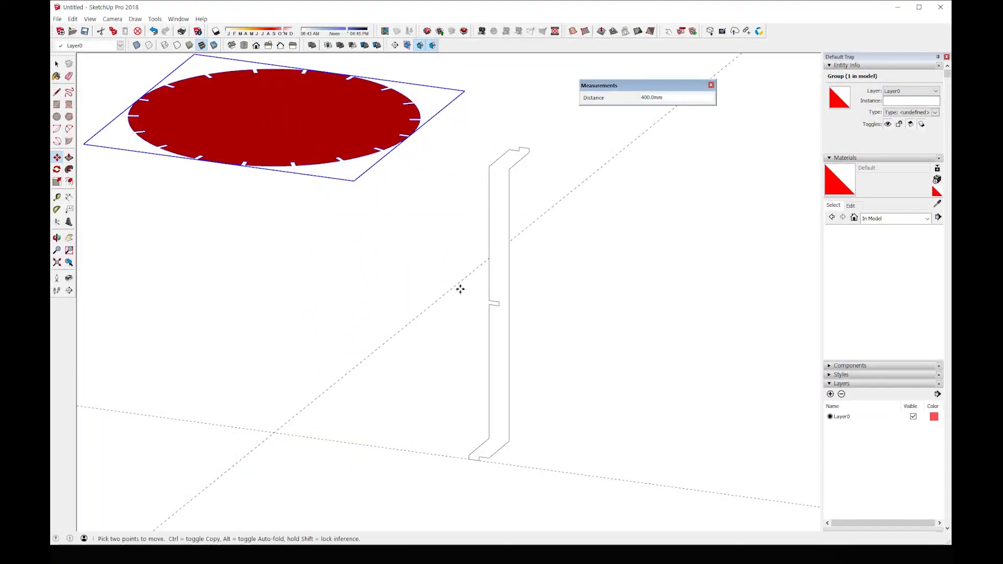
{"action": "key", "text": "space"}
- Copy the upright component onto the disc, placing the corner of its upper tab at a slot in the disc's rim
{"action": "left_click", "coordinate": [516, 319]}
{"action": "left_click", "coordinate": [501, 306]}
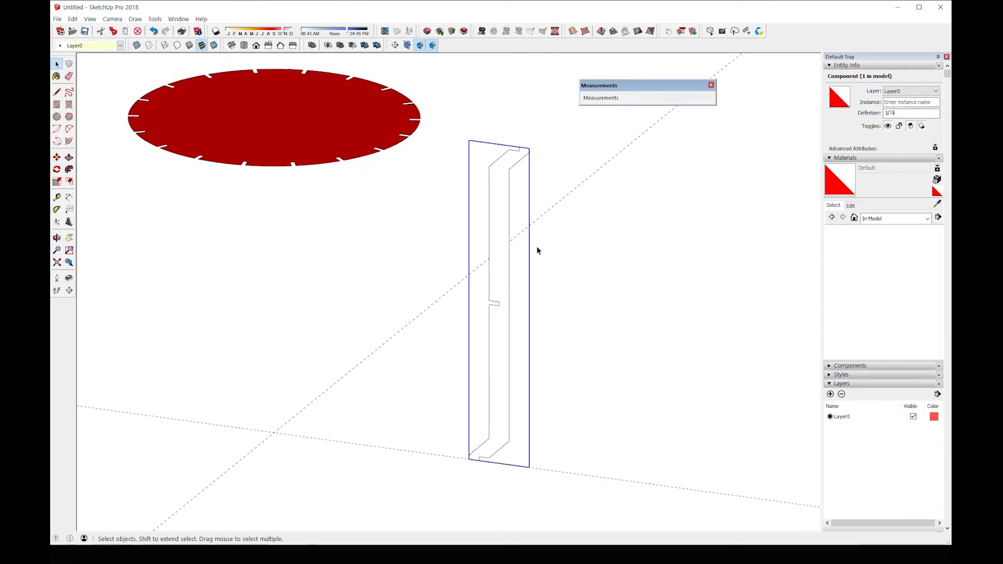
{"action": "middle_click_drag", "start_coordinate": [537, 246], "coordinate": [533, 351]}
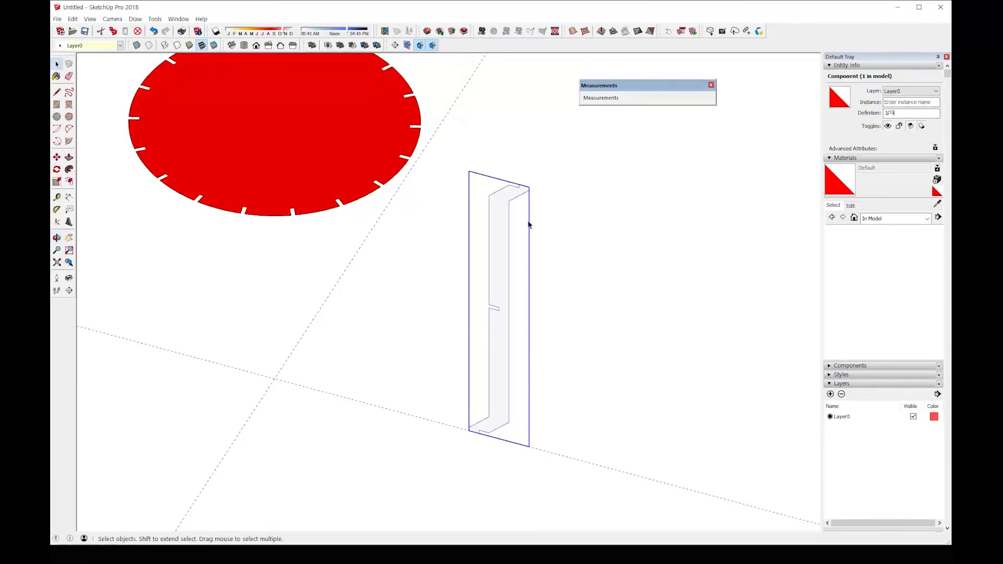
{"action": "scroll", "coordinate": [522, 204], "scroll_direction": "up", "scroll_amount": 2}
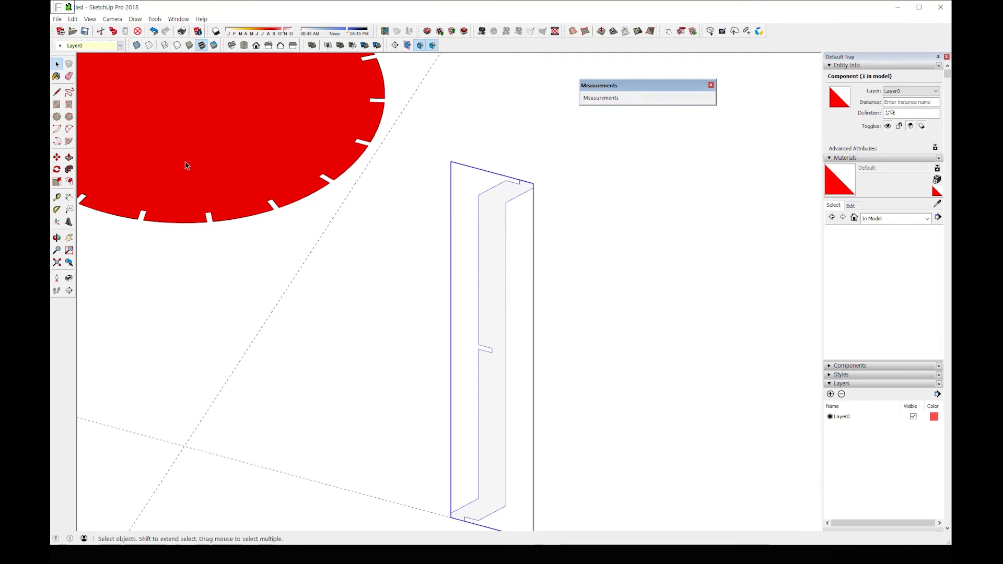
{"action": "left_click", "coordinate": [56, 157]}
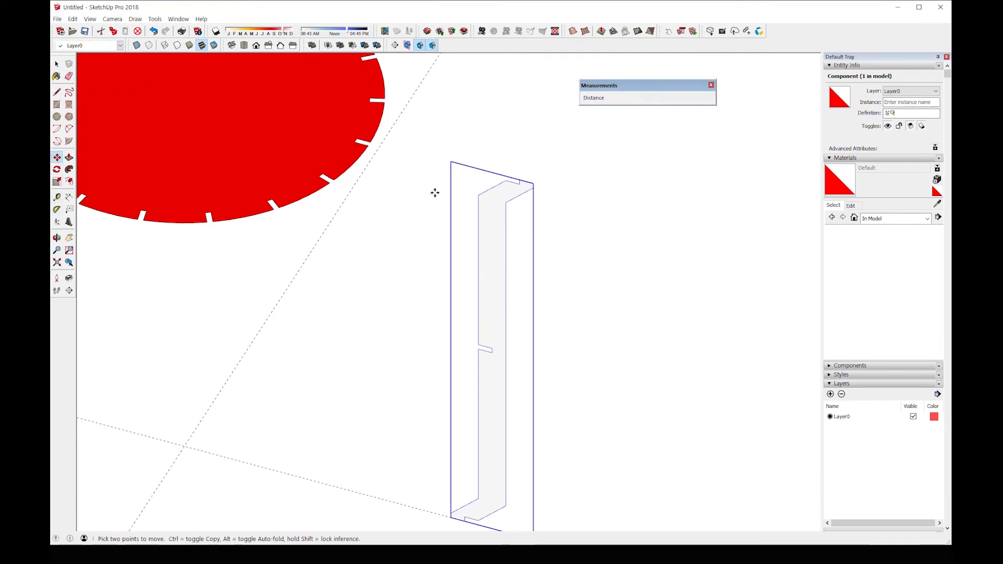
{"action": "left_click", "coordinate": [517, 185]}
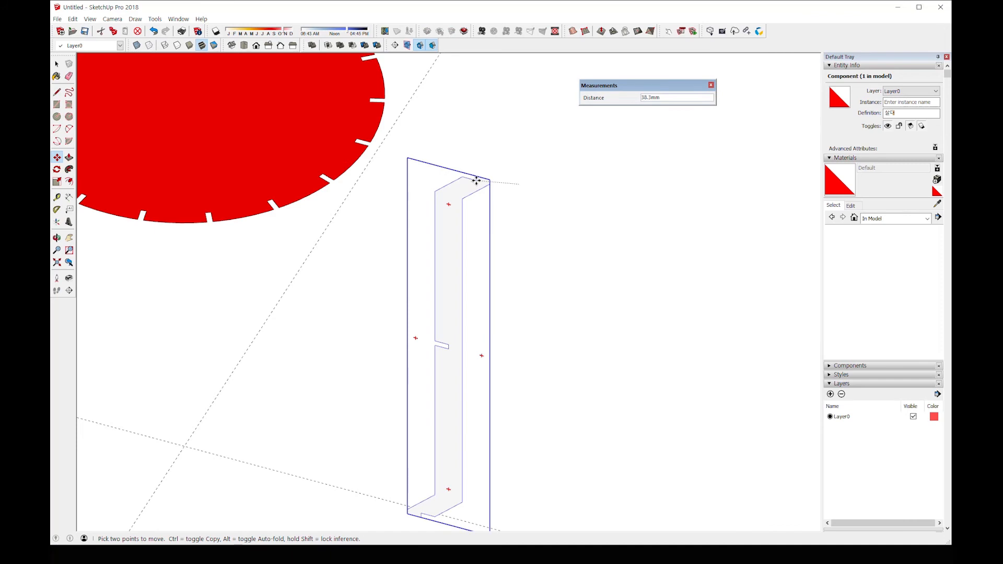
{"action": "key", "text": "ctrl"}
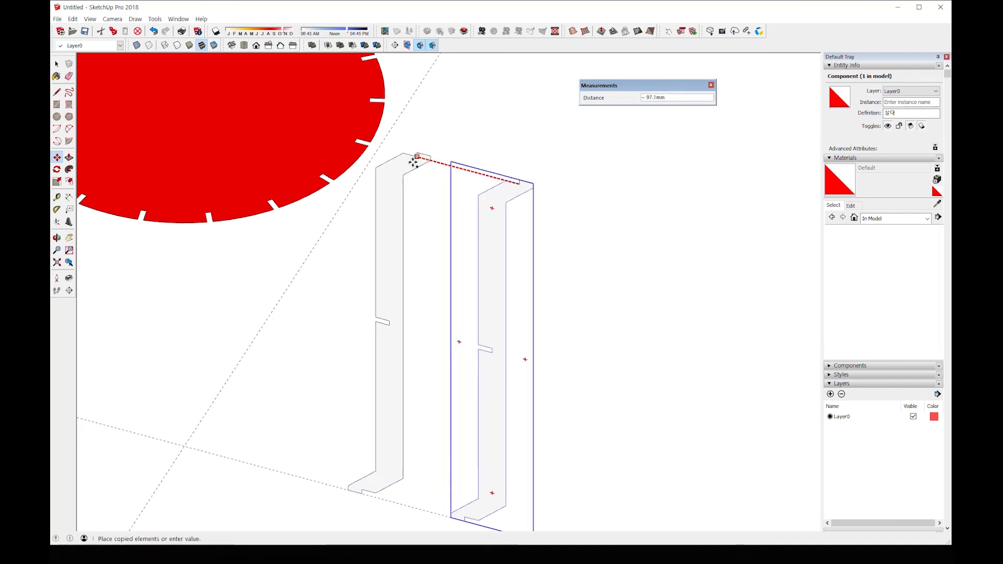
{"action": "left_click", "coordinate": [359, 141]}
{"action": "scroll", "coordinate": [369, 151], "scroll_direction": "up", "scroll_amount": 5}
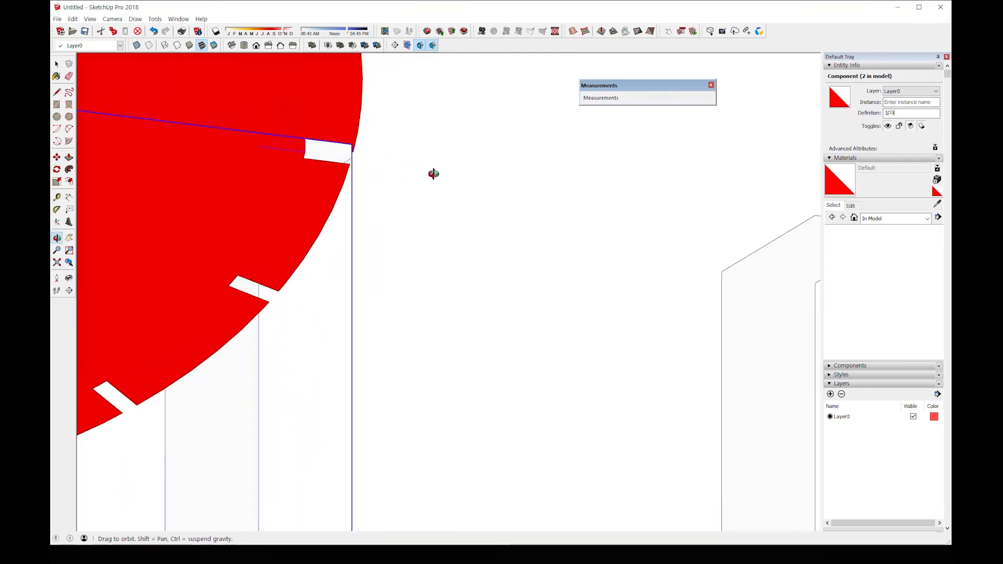
{"action": "scroll", "coordinate": [434, 174], "scroll_direction": "down", "scroll_amount": 10}
- Open the original upright component for editing in the front view
{"action": "key", "text": "m"}
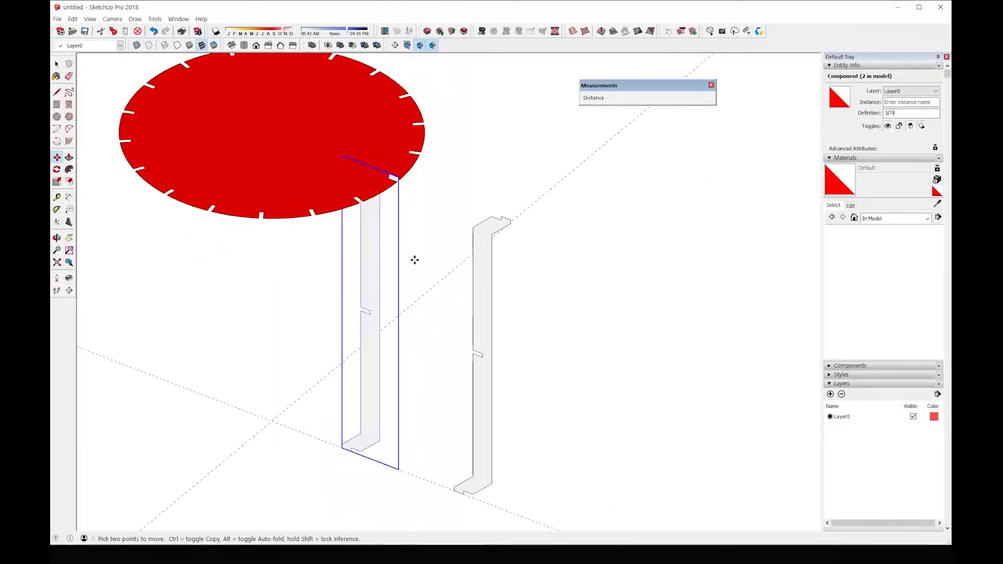
{"action": "middle_click_drag", "start_coordinate": [415, 260], "coordinate": [466, 205]}
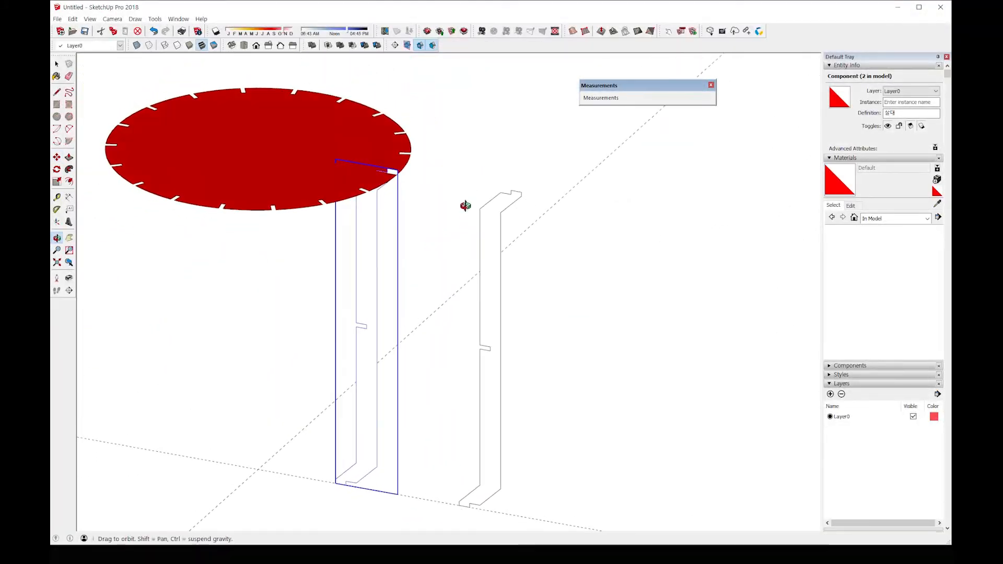
{"action": "key", "text": "space"}
{"action": "left_click", "coordinate": [465, 280]}
{"action": "left_click", "coordinate": [365, 222]}
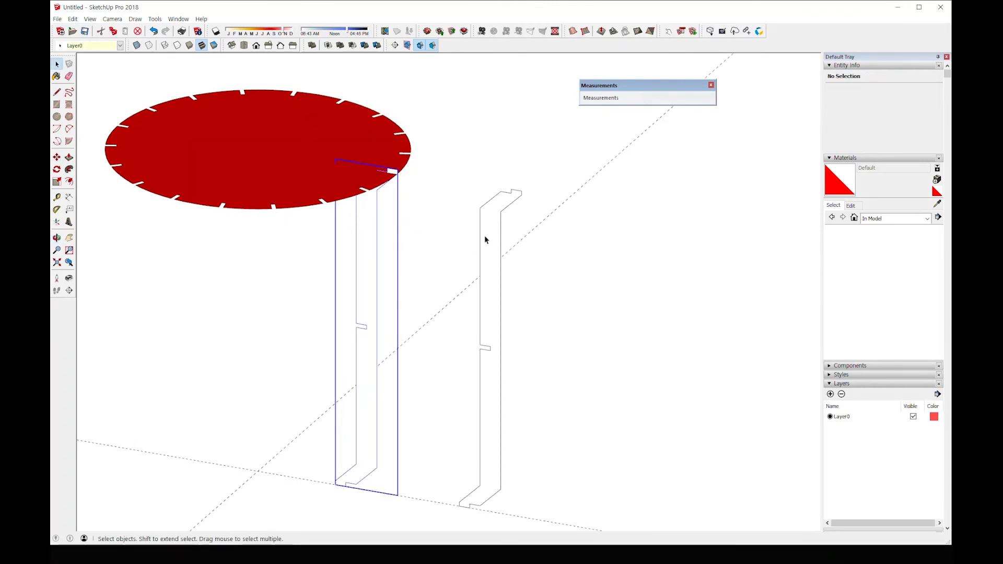
{"action": "left_click", "coordinate": [485, 240]}
{"action": "middle_click_drag", "start_coordinate": [521, 309], "coordinate": [550, 295]}
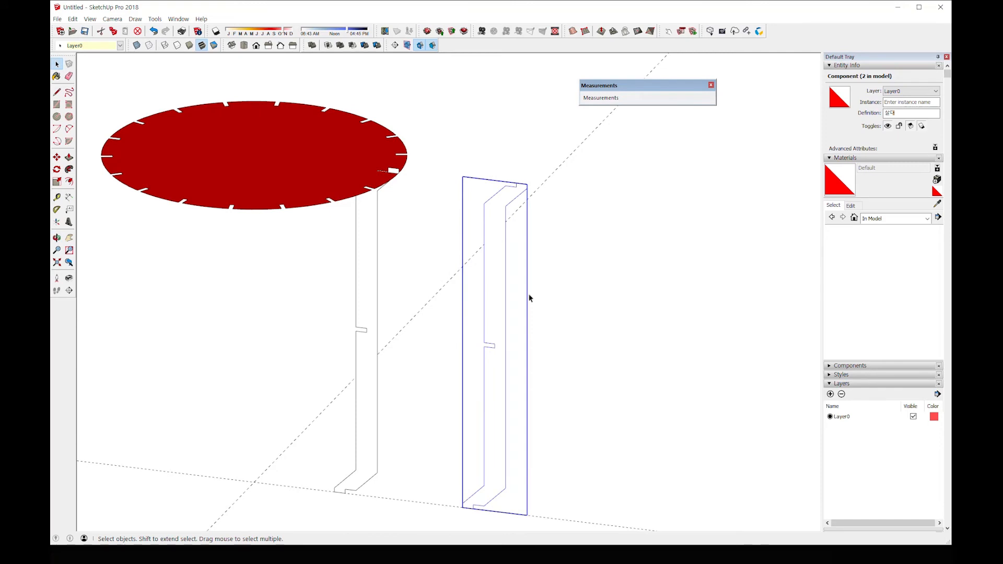
{"action": "left_click", "coordinate": [256, 46]}
{"action": "double_click", "coordinate": [647, 195]}
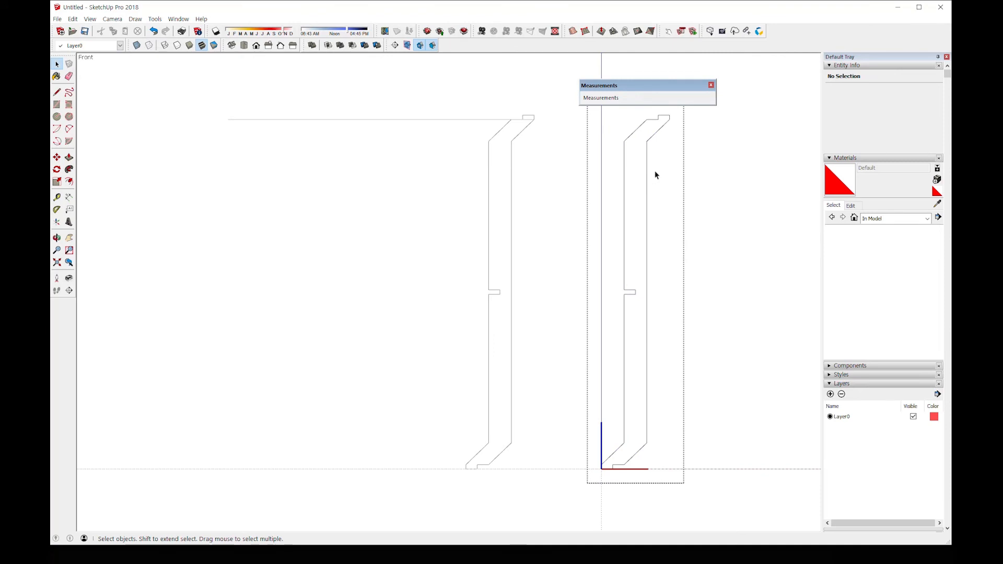
- Delete the upright's long straight edges and slanted end edges, keeping only the end tabs and the middle slot outline
{"action": "left_click_drag", "start_coordinate": [655, 156], "coordinate": [645, 137]}
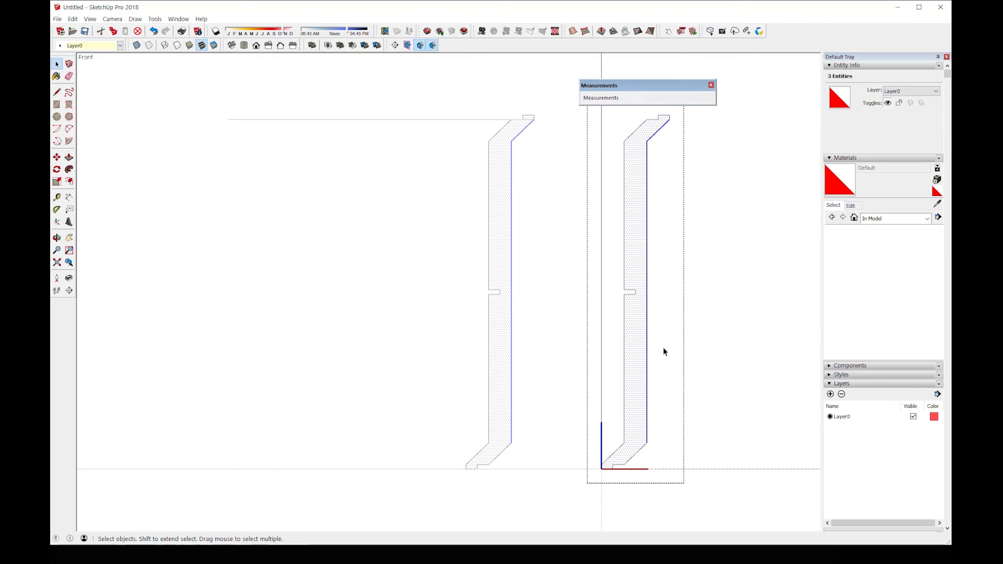
{"action": "key", "text": "Delete"}
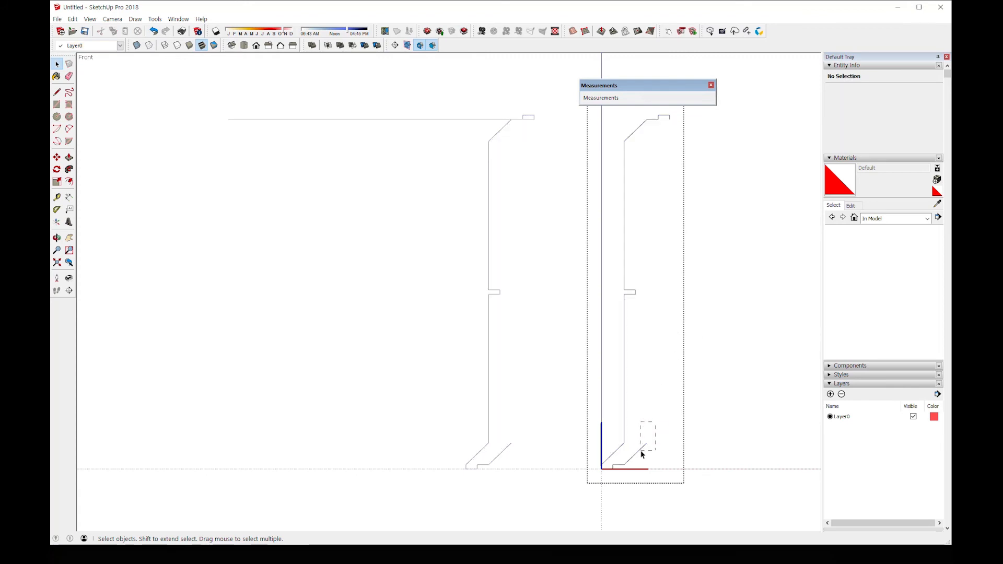
{"action": "left_click_drag", "start_coordinate": [633, 161], "coordinate": [621, 140]}
{"action": "key", "text": "Delete"}
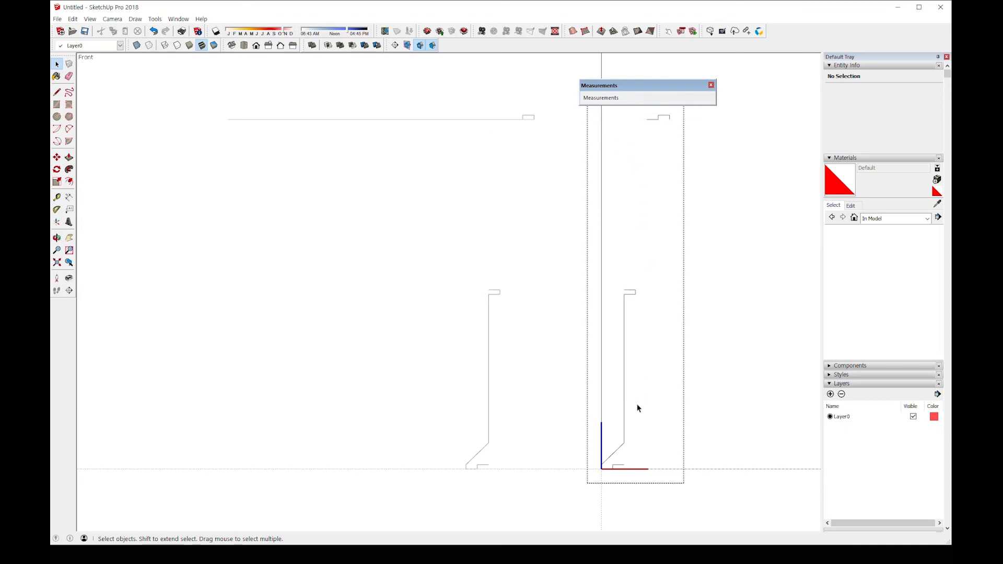
{"action": "left_click_drag", "start_coordinate": [623, 442], "coordinate": [623, 442]}
{"action": "key", "text": "Delete"}
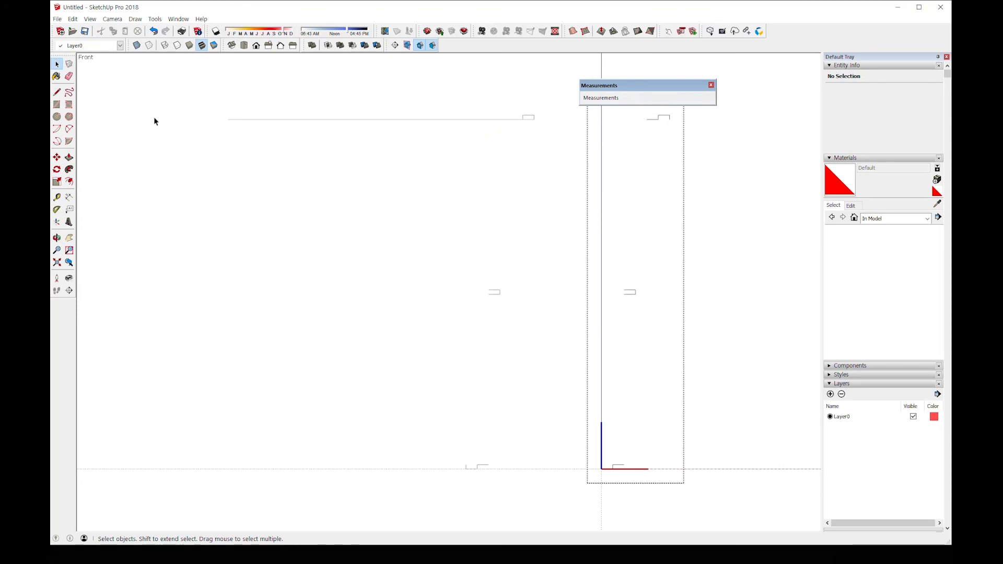
- Draw the upright's outer edge as an arc from the top tab's outer corner to the bottom tab, with a 12 mm outward bulge
{"action": "left_click", "coordinate": [69, 128]}
{"action": "left_click", "coordinate": [670, 119]}
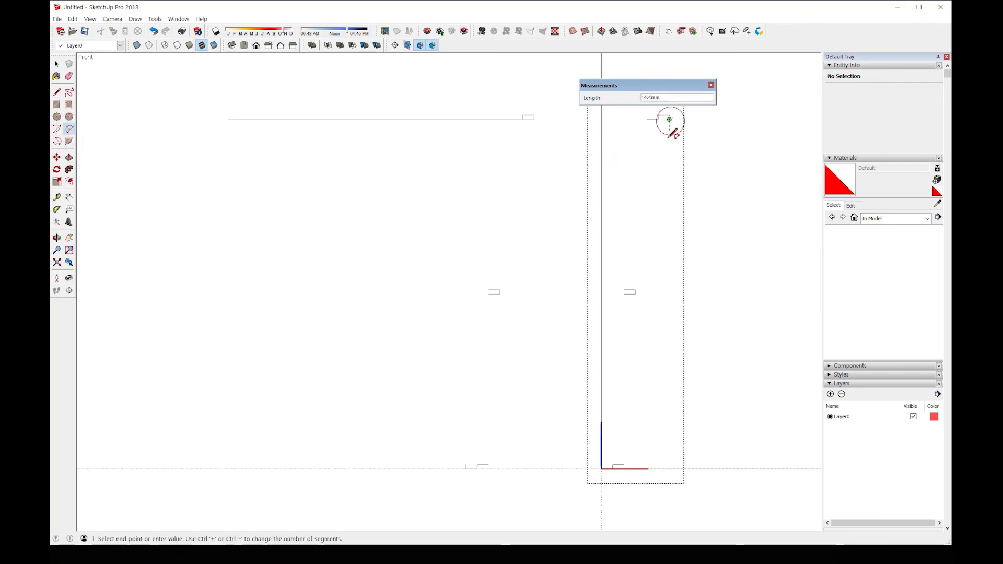
{"action": "left_click", "coordinate": [624, 465]}
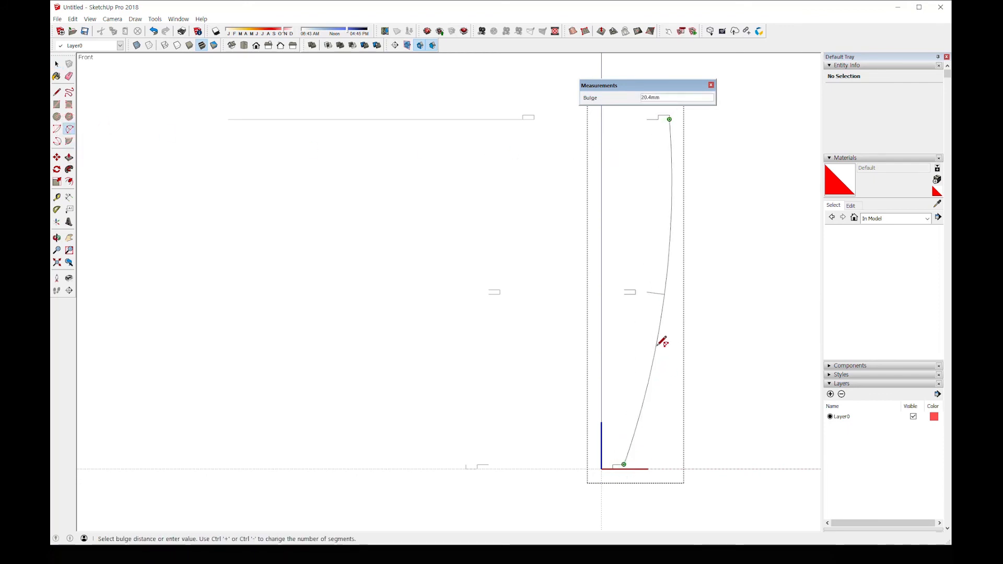
{"action": "left_click", "coordinate": [659, 293]}
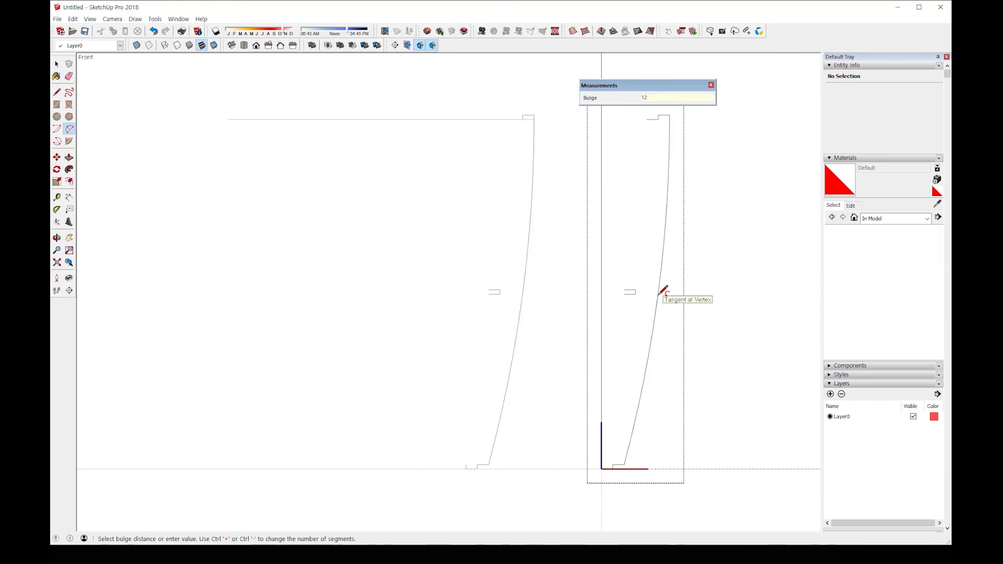
- Draw the upper inner edge as an arc from the top tab's inner end to the middle slot's upper corner, with a 12 mm bulge
{"action": "left_click", "coordinate": [647, 120]}
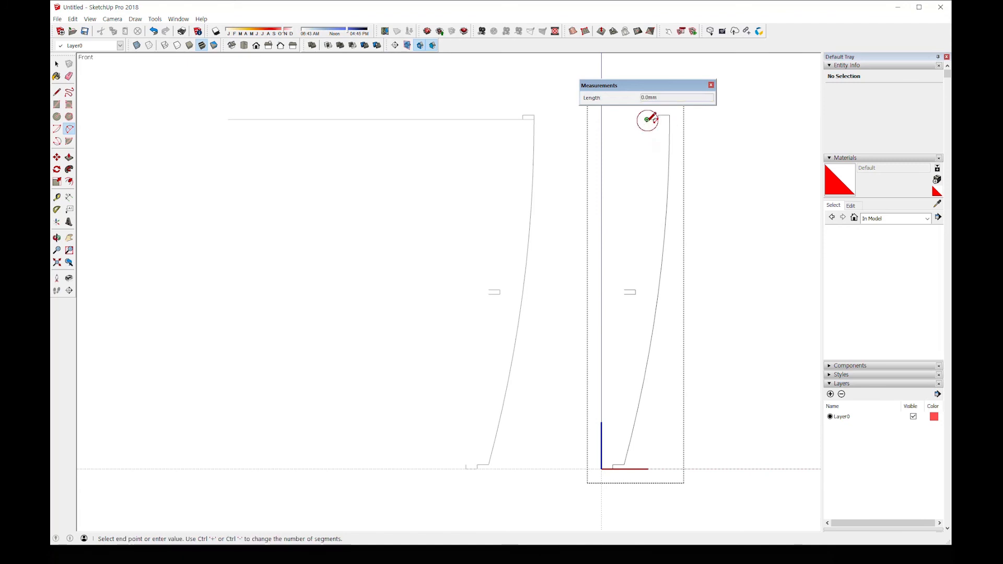
{"action": "left_click", "coordinate": [624, 289]}
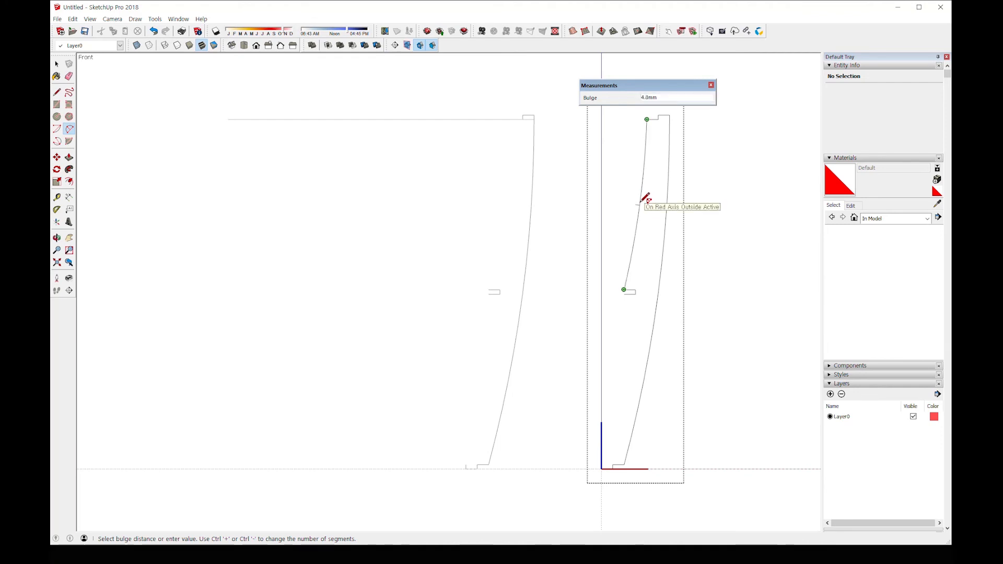
{"action": "key", "text": "Return"}
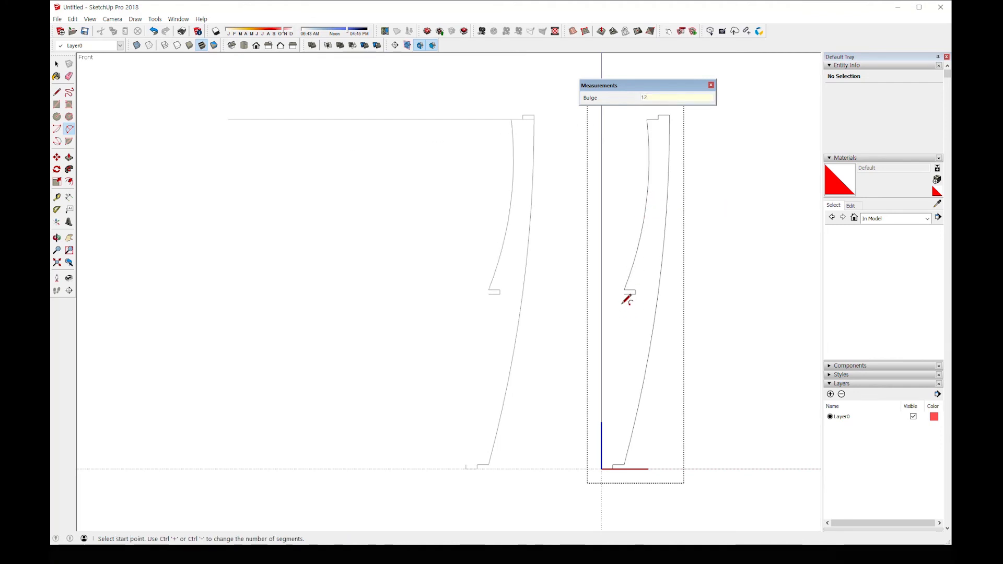
- Draw a 10 mm bulge arc from the middle slot's lower corner to the upright's bottom inner corner and close the component
{"action": "left_click", "coordinate": [624, 294]}
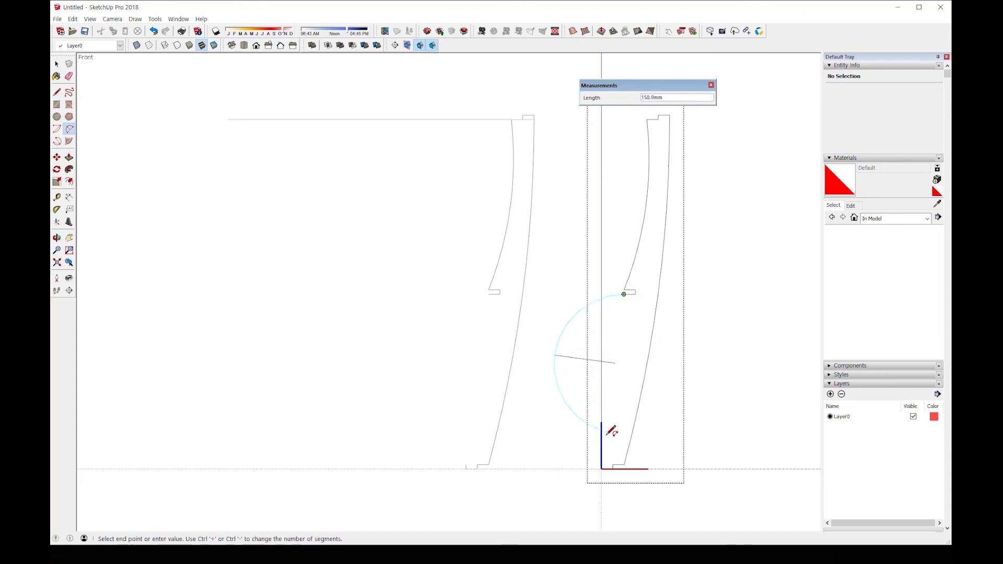
{"action": "left_click", "coordinate": [601, 469]}
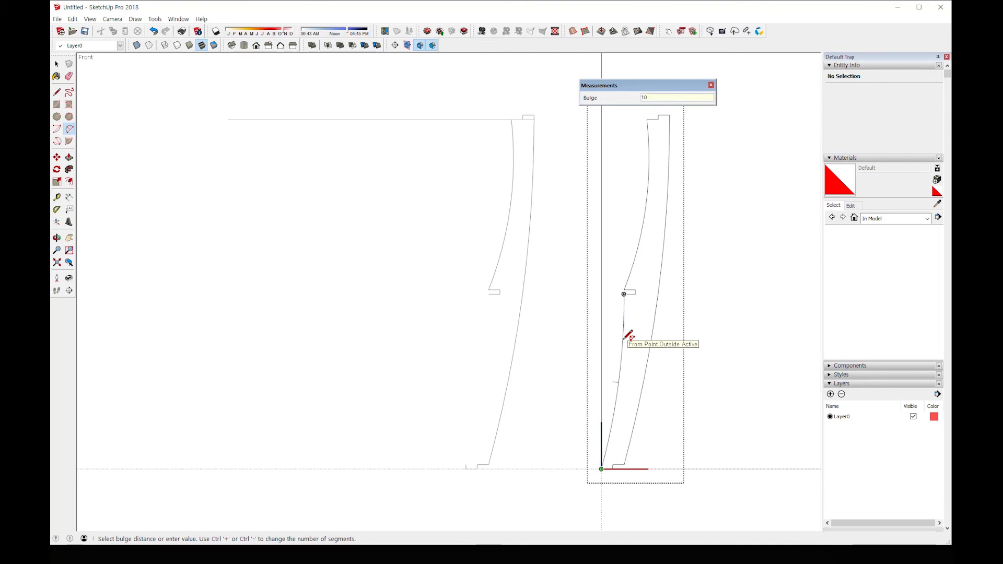
{"action": "left_click", "coordinate": [625, 338]}
{"action": "middle_click_drag", "start_coordinate": [677, 291], "coordinate": [690, 347]}
{"action": "key", "text": "space"}
{"action": "left_click", "coordinate": [694, 322]}
- Examine how the copied curved upright's top tab meets the slots in the disc's rim
{"action": "left_click", "coordinate": [644, 297]}
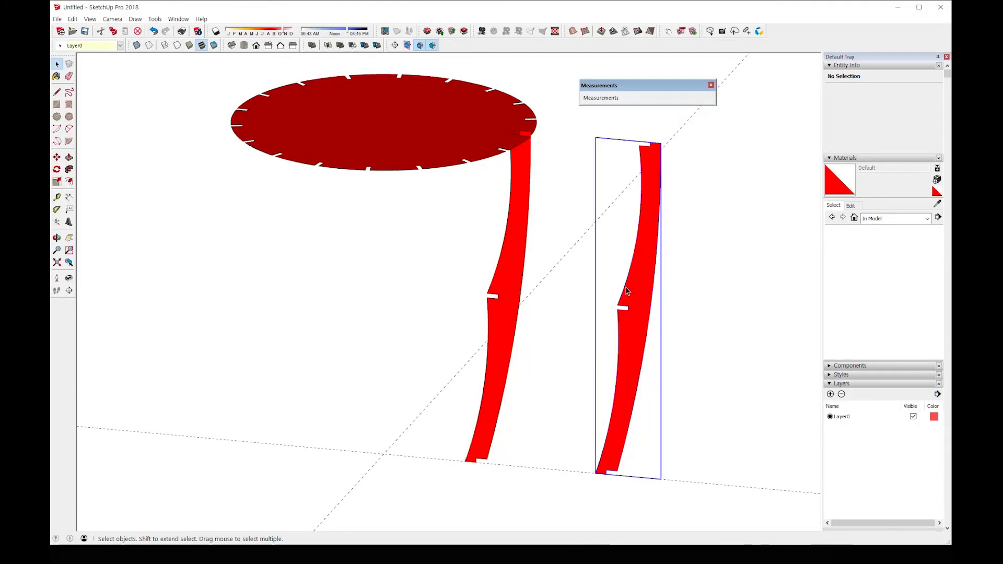
{"action": "left_click", "coordinate": [516, 223]}
{"action": "middle_click_drag", "start_coordinate": [607, 254], "coordinate": [656, 288]}
{"action": "left_click", "coordinate": [676, 300]}
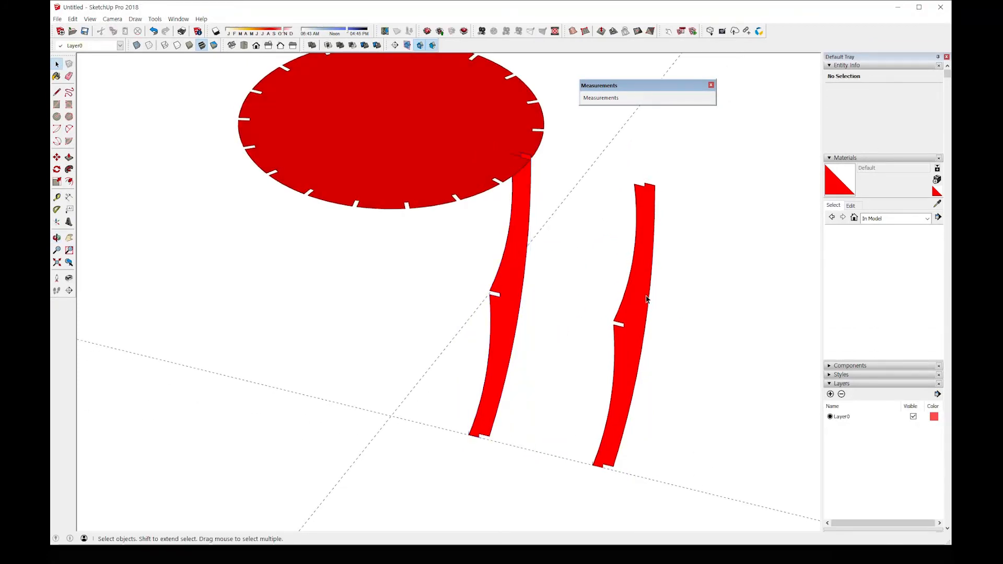
{"action": "scroll", "coordinate": [541, 171], "scroll_direction": "up", "scroll_amount": 5}
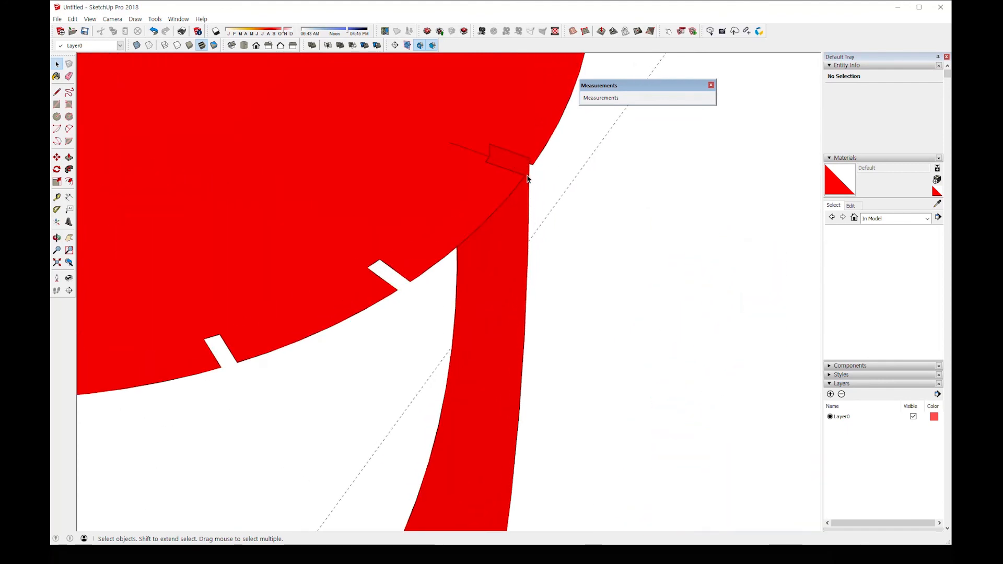
{"action": "middle_click_drag", "start_coordinate": [535, 170], "coordinate": [537, 197]}
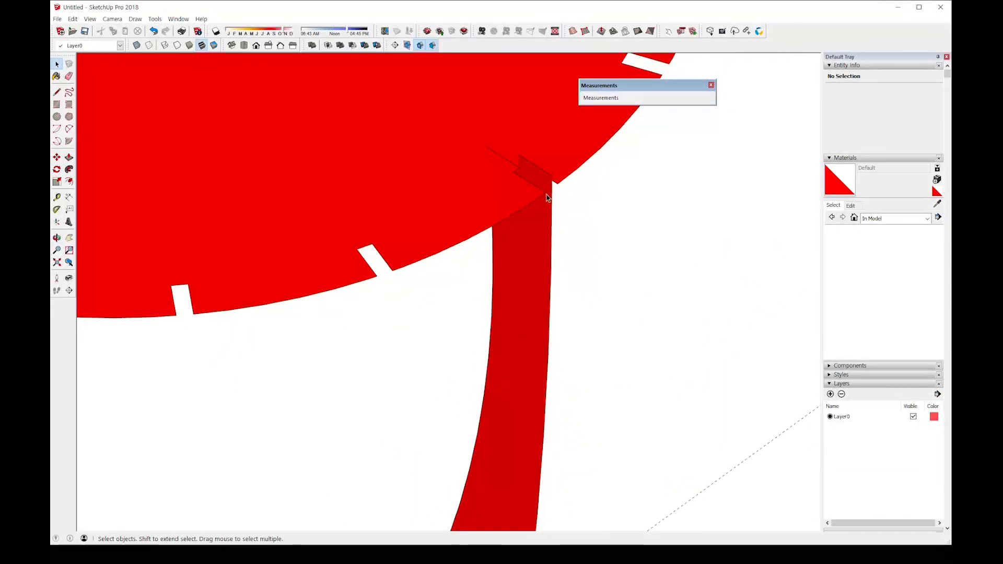
{"action": "scroll", "coordinate": [562, 213], "scroll_direction": "down", "scroll_amount": 4}
- Open the original upright component and extrude its front face outward by 5/2 mm
{"action": "left_click", "coordinate": [714, 366]}
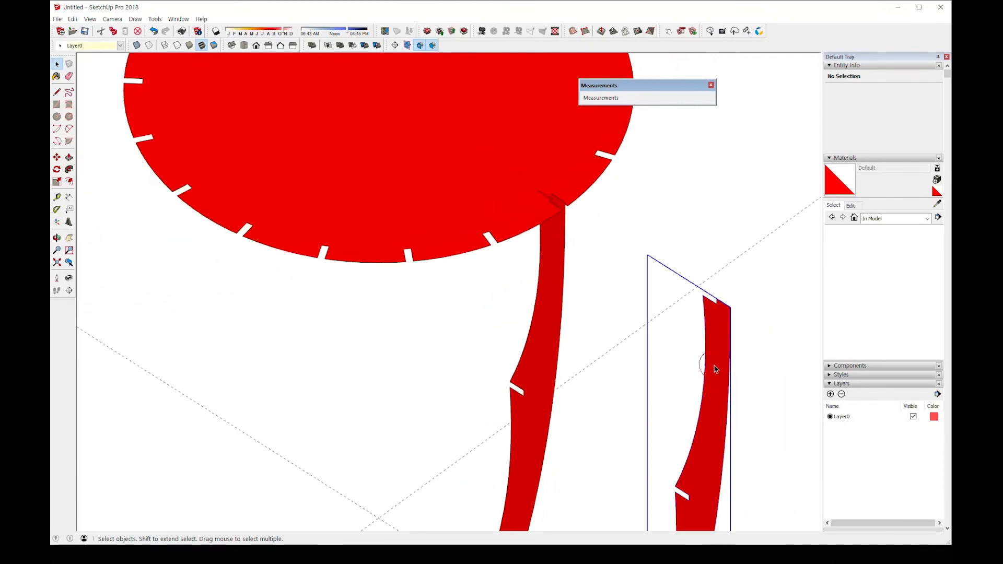
{"action": "middle_click_drag", "start_coordinate": [714, 366], "coordinate": [624, 329], "text": "shift"}
{"action": "double_click", "coordinate": [624, 330]}
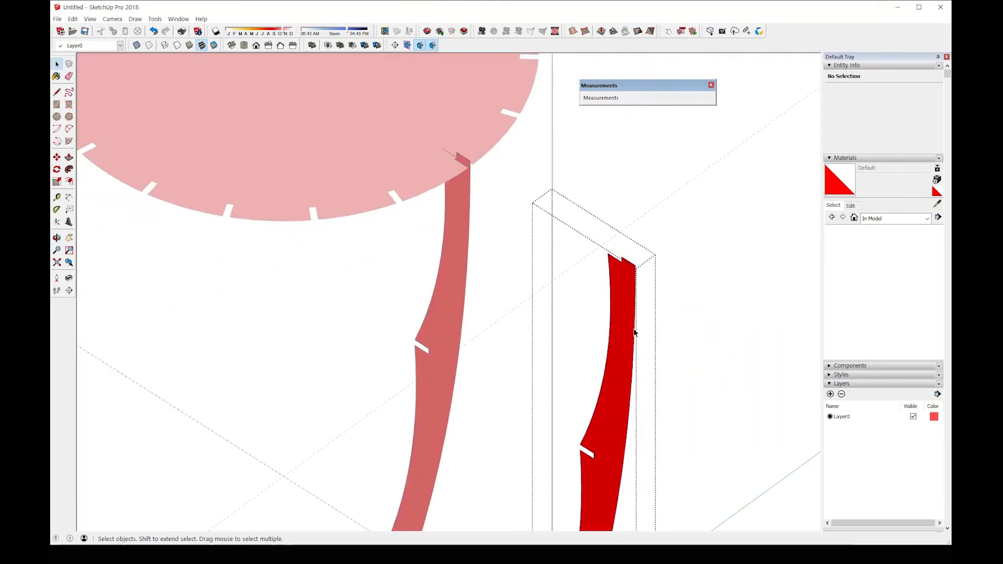
{"action": "key", "text": "p"}
{"action": "left_click", "coordinate": [622, 316]}
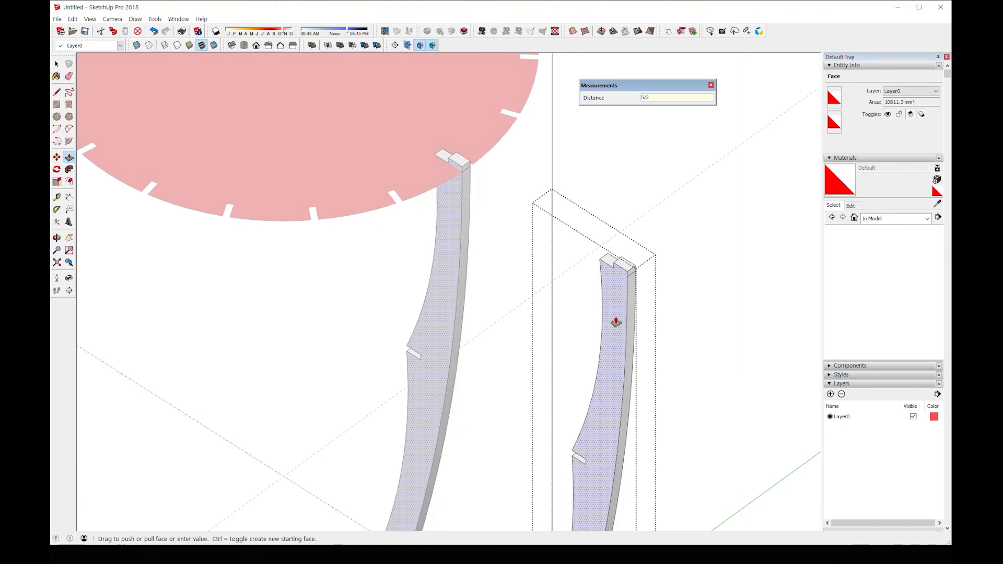
{"action": "type", "text": "2.5"}
{"action": "key", "text": "Return"}
- Extrude the upright's opposite face outward by 5/2 mm and close the component
{"action": "middle_click_drag", "start_coordinate": [638, 298], "coordinate": [538, 373]}
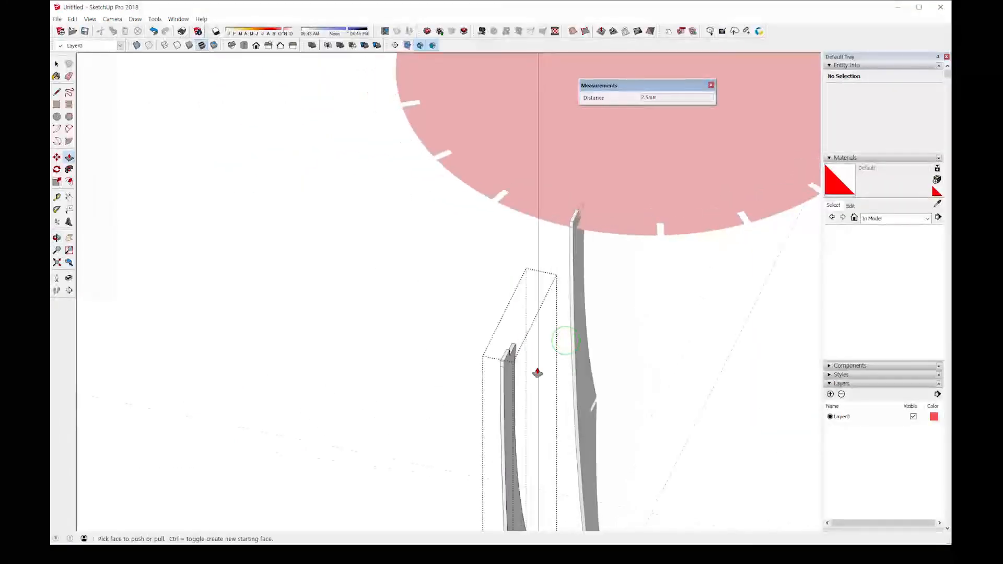
{"action": "left_click", "coordinate": [514, 381]}
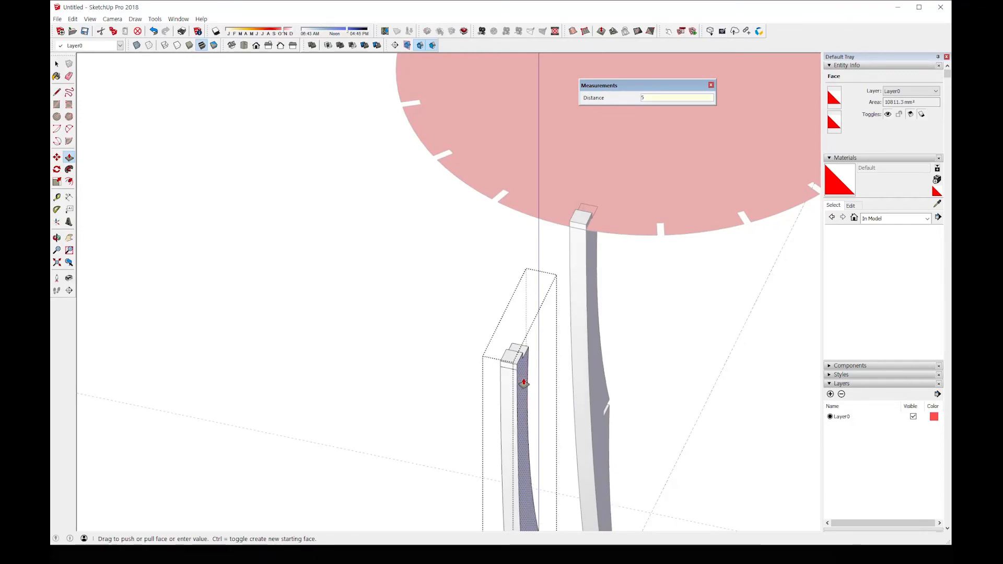
{"action": "type", "text": "5/2"}
{"action": "key", "text": "Return"}
{"action": "key", "text": "space"}
{"action": "left_click", "coordinate": [643, 347]}
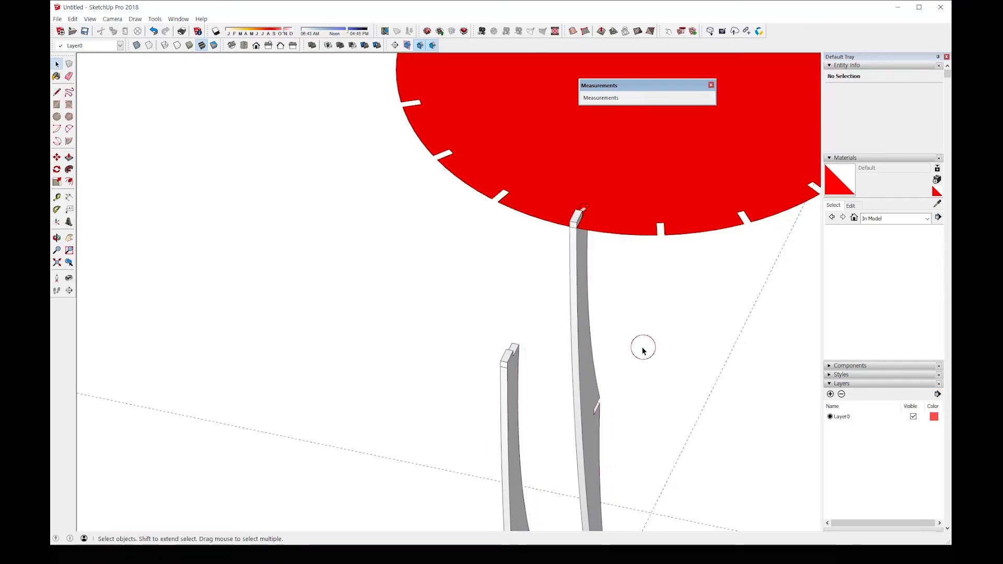
{"action": "middle_click_drag", "start_coordinate": [523, 356], "coordinate": [607, 355]}
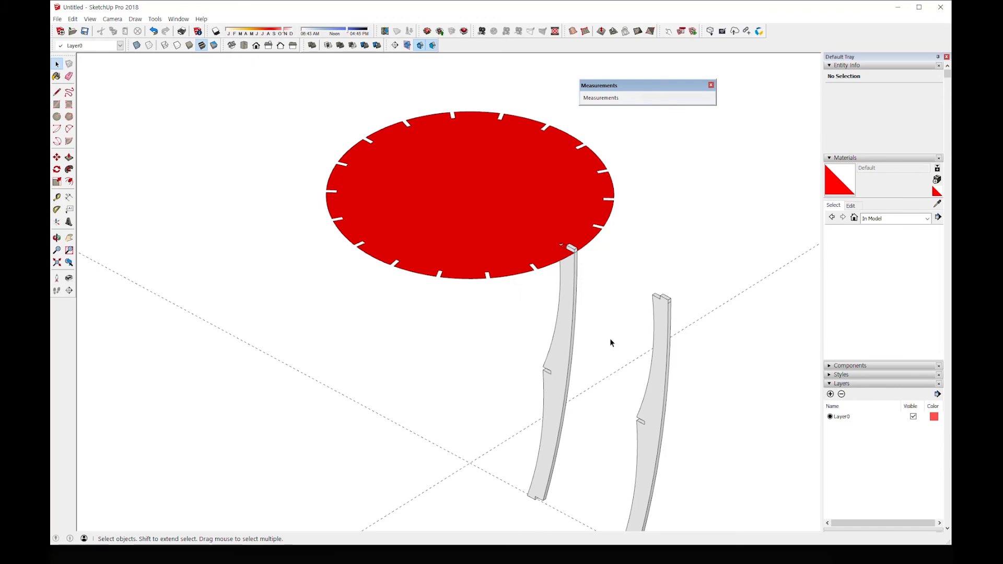
- Undo the extrusions of the curved upright so both copies are flat faces, and select the upright at the disc
{"action": "left_click", "coordinate": [564, 352]}
{"action": "middle_click_drag", "start_coordinate": [589, 340], "coordinate": [597, 335]}
{"action": "key", "text": "ctrl+z"}
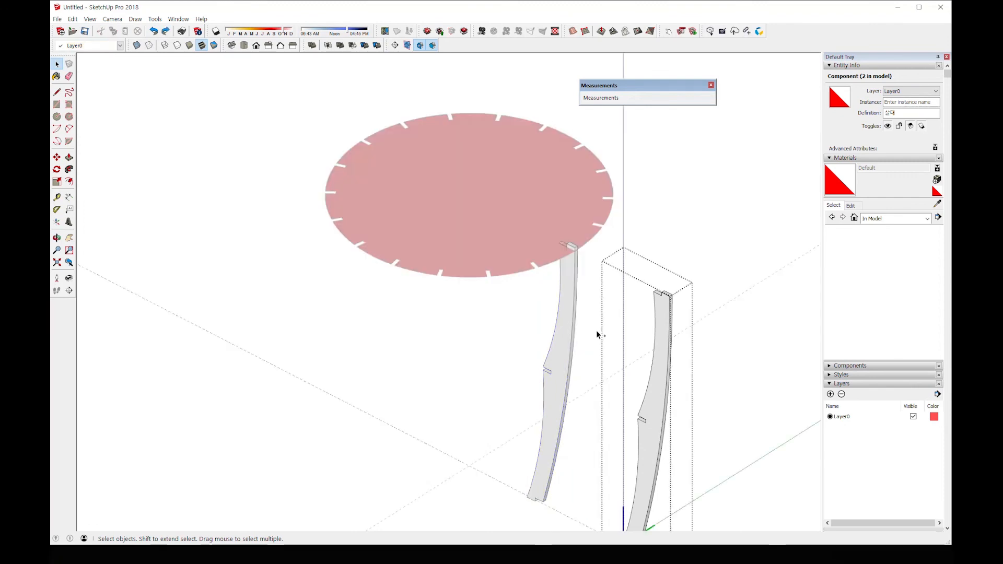
{"action": "key", "text": "ctrl+z"}
{"action": "key", "text": "ctrl+z"}
{"action": "key", "text": "ctrl+z"}
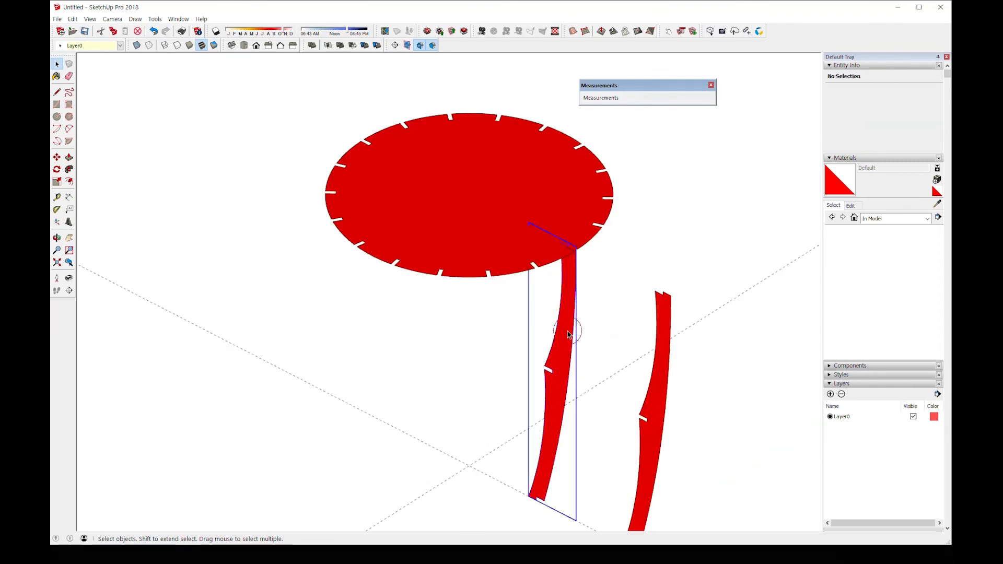
{"action": "mouse_move", "coordinate": [583, 348]}
{"action": "middle_mouse_down"}
{"action": "mouse_move", "coordinate": [616, 356]}
{"action": "mouse_move", "coordinate": [580, 347]}
{"action": "middle_mouse_up"}
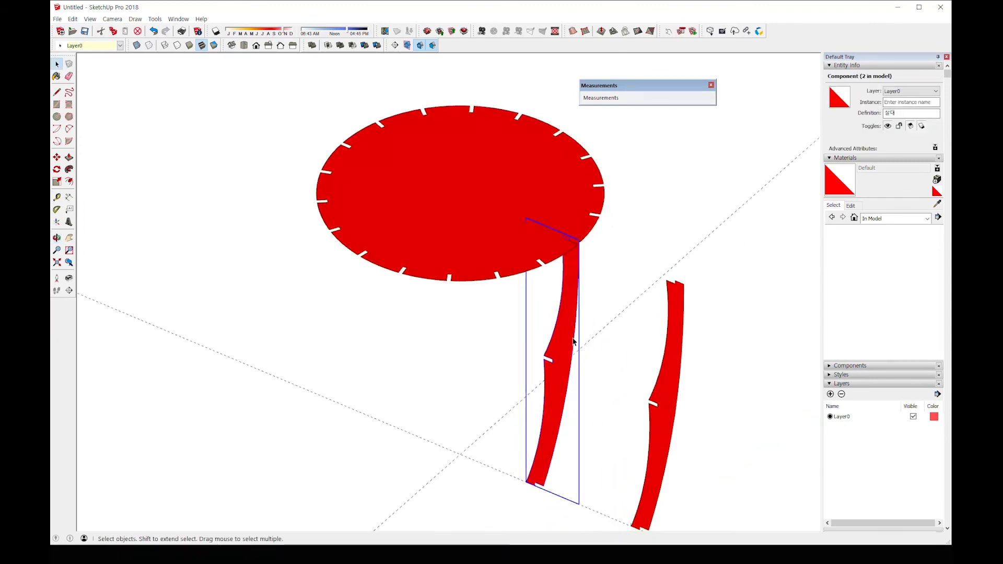
- Rotate-copy the upright by 20° about the centre guide intersection below the disc and multiply it into 17 copies
{"action": "left_click", "coordinate": [57, 170]}
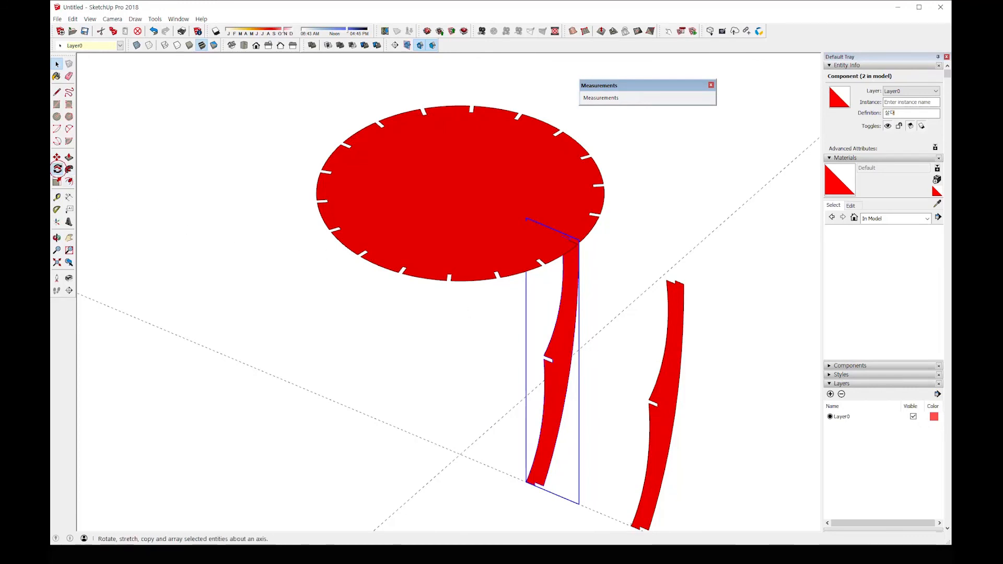
{"action": "left_click", "coordinate": [461, 454]}
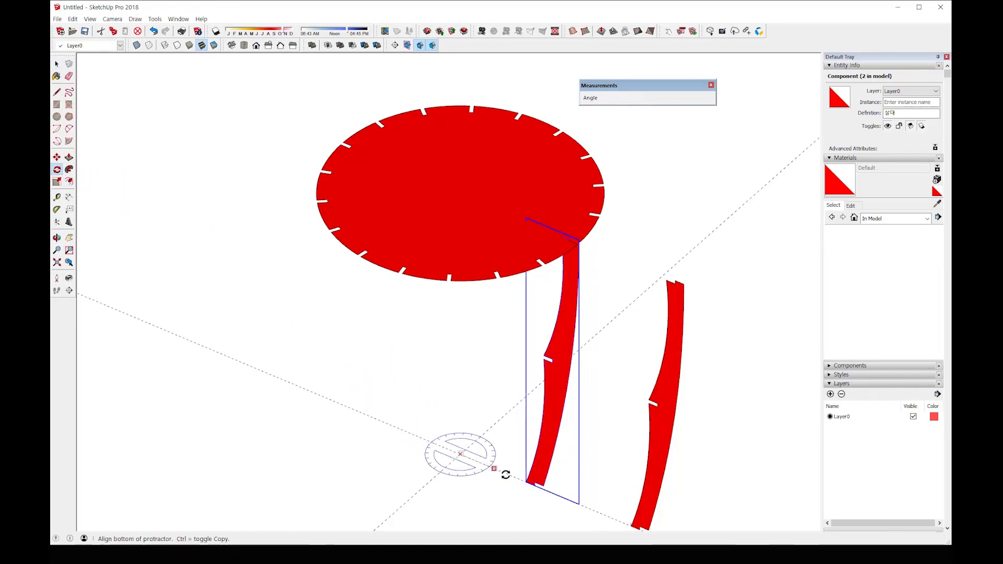
{"action": "left_click", "coordinate": [598, 512]}
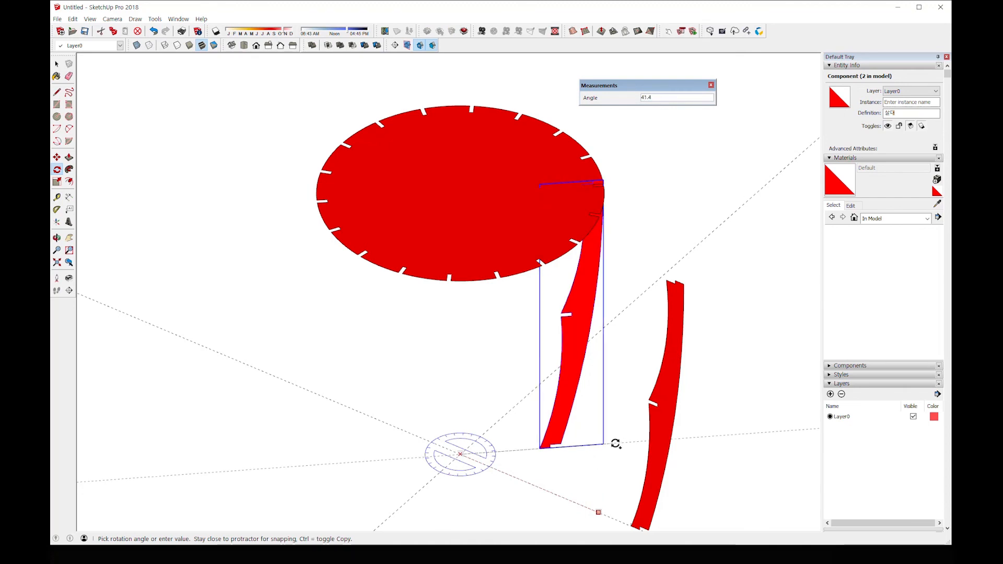
{"action": "type", "text": "2"}
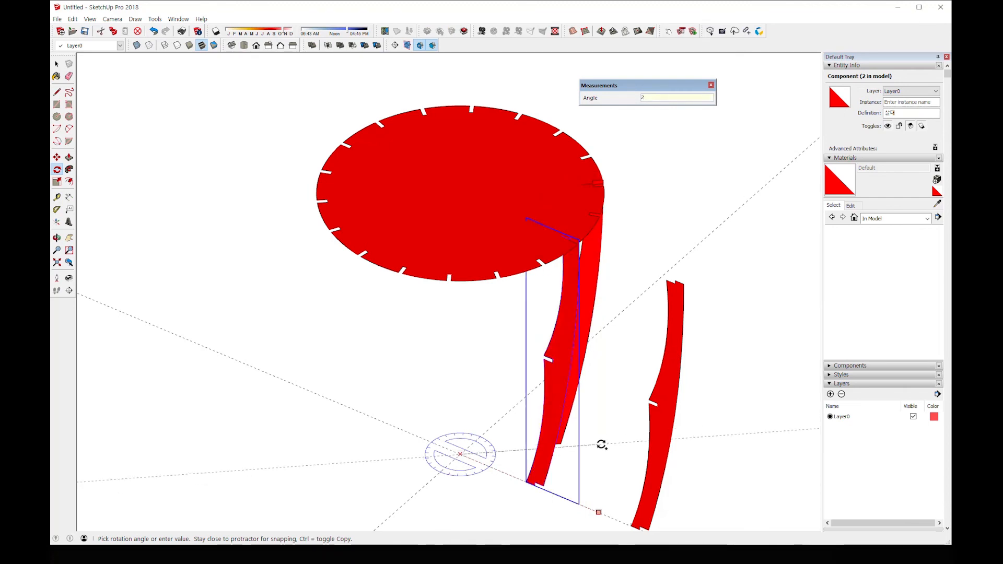
{"action": "type", "text": "0"}
{"action": "key", "text": "Return"}
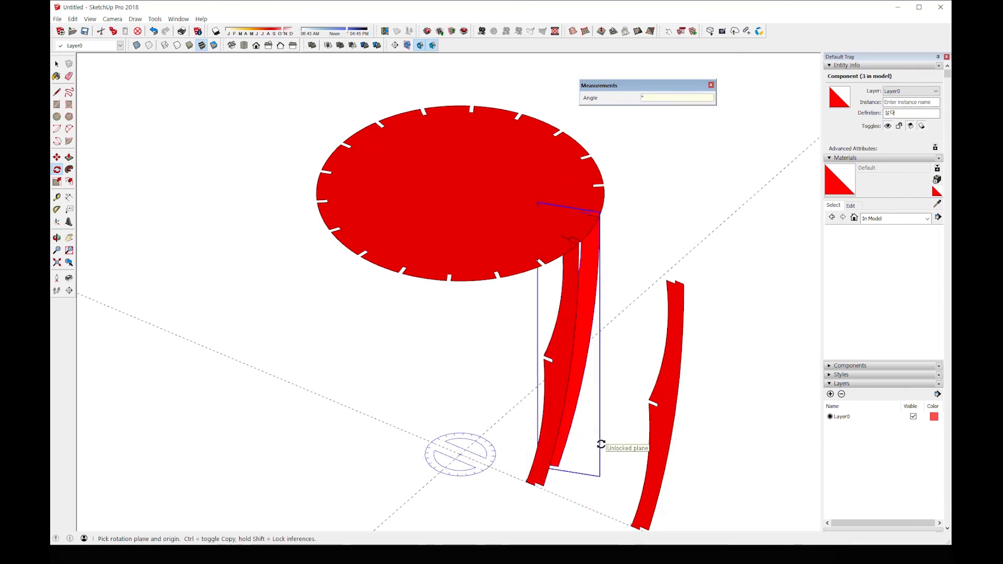
{"action": "type", "text": "17"}
{"action": "key", "text": "Return"}
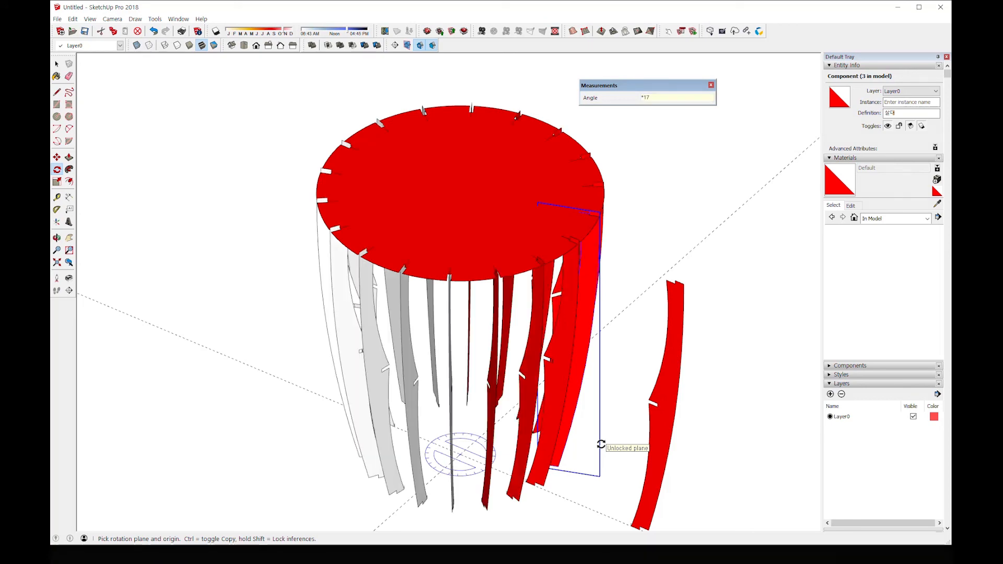
- Open the standalone upright component beside the disc and extrude its front face outward
{"action": "middle_click_drag", "start_coordinate": [460, 370], "coordinate": [606, 428]}
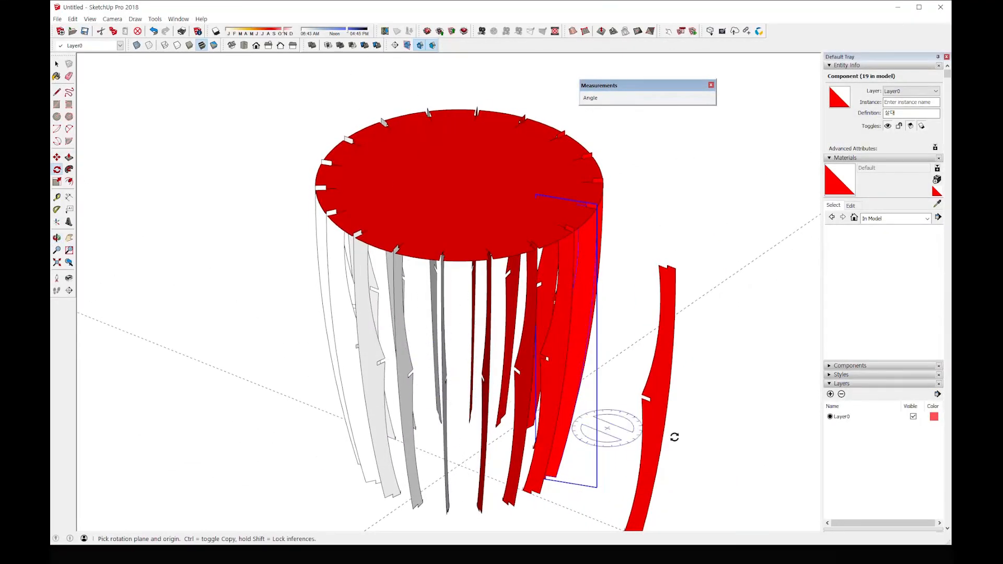
{"action": "double_click", "coordinate": [658, 393]}
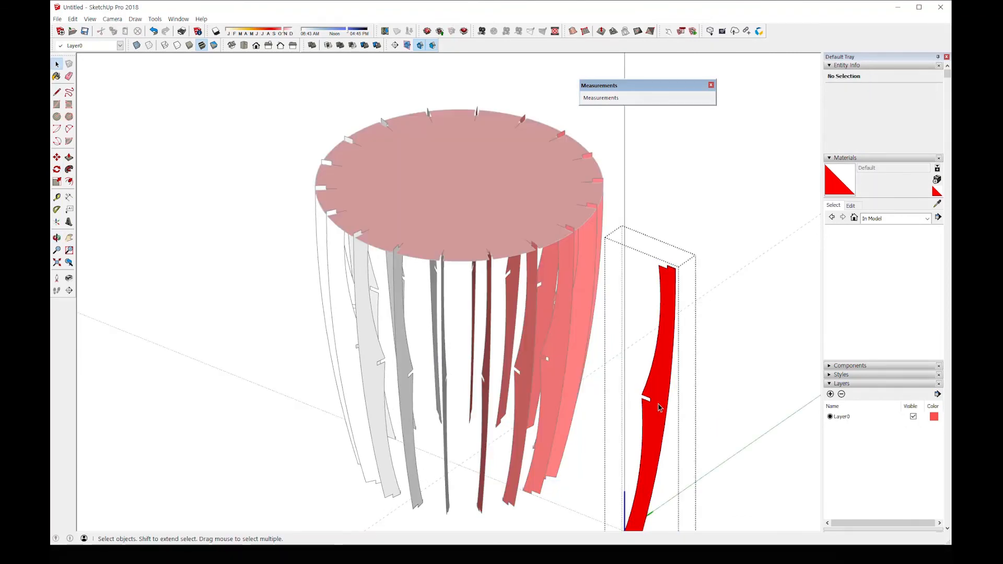
{"action": "key", "text": "p"}
{"action": "left_click", "coordinate": [657, 406]}
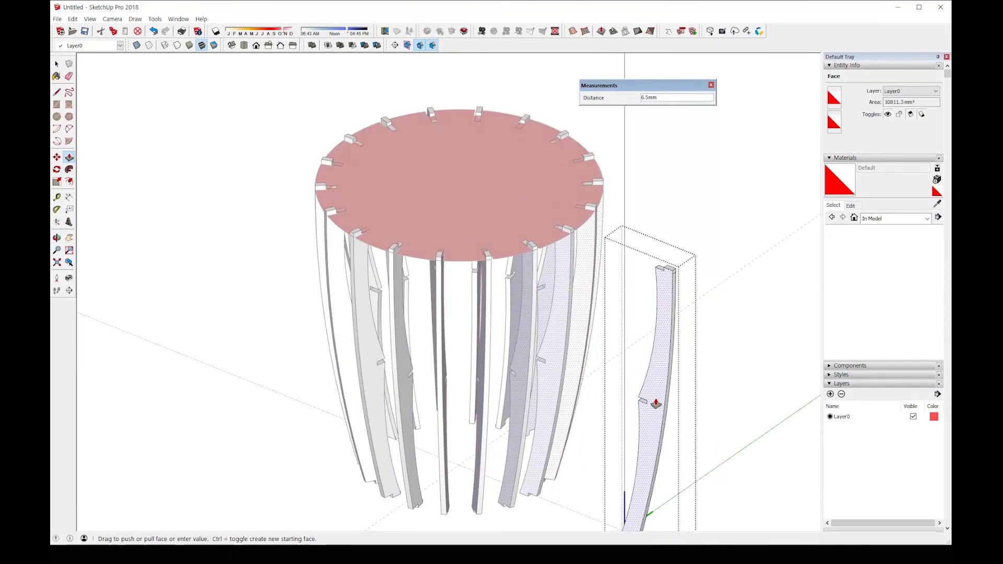
{"action": "left_click", "coordinate": [656, 403]}
- Extrude the opposite face of the standalone upright outward and close the component
{"action": "middle_click_drag", "start_coordinate": [690, 382], "coordinate": [571, 386]}
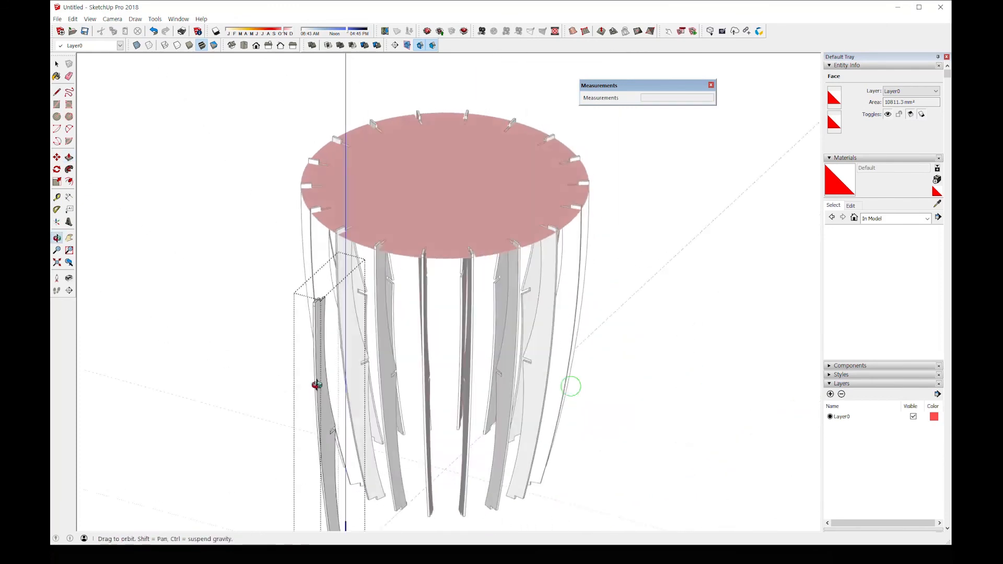
{"action": "middle_click_drag", "start_coordinate": [317, 385], "coordinate": [287, 352]}
{"action": "left_click", "coordinate": [293, 355]}
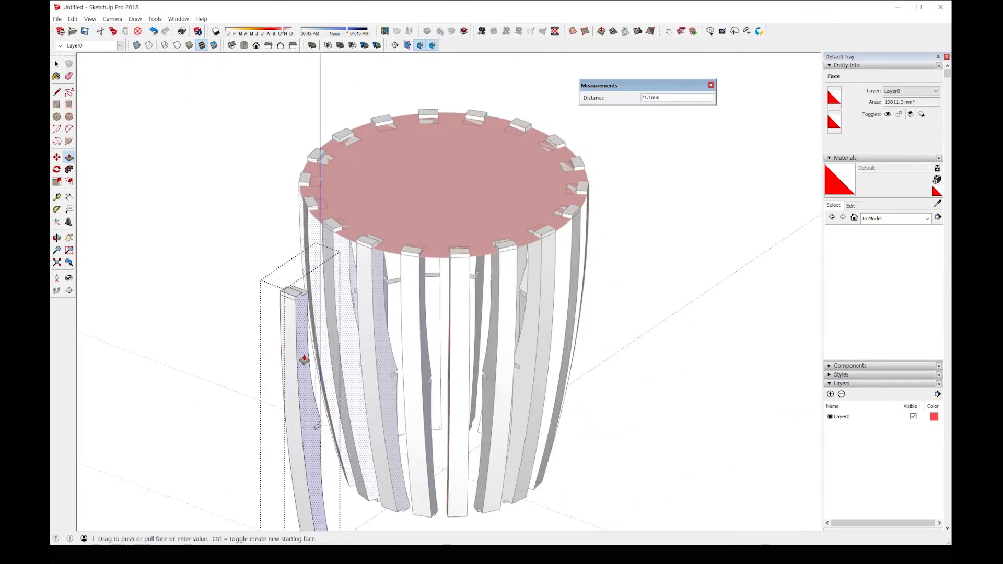
{"action": "key", "text": "Escape"}
{"action": "middle_click_drag", "start_coordinate": [304, 358], "coordinate": [719, 373]}
{"action": "key", "text": "space"}
{"action": "left_click", "coordinate": [720, 371]}
- Open the slotted disc, extrude its face 5 mm to the level of the upright tabs, and close it
{"action": "middle_click_drag", "start_coordinate": [544, 317], "coordinate": [559, 199]}
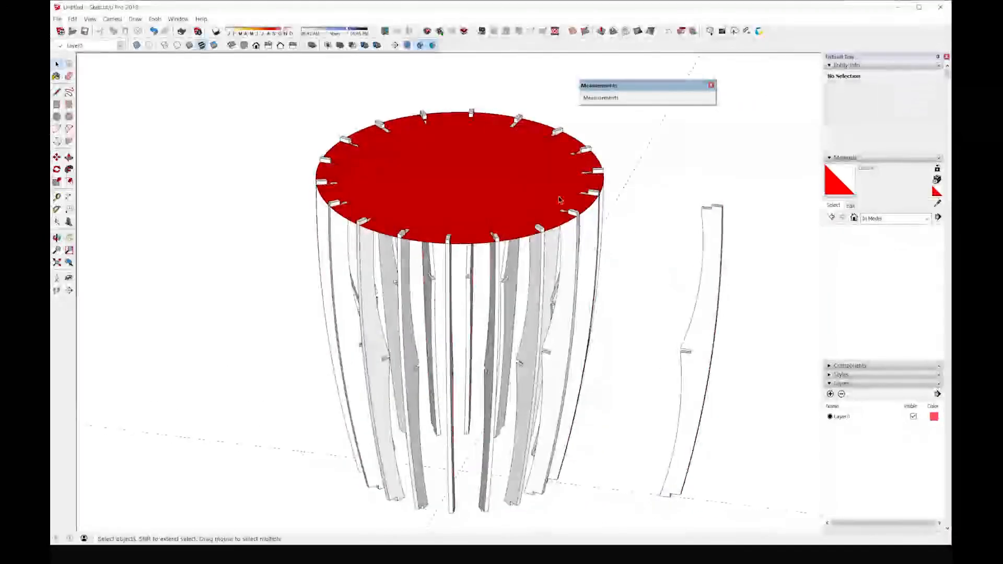
{"action": "double_click", "coordinate": [513, 191]}
{"action": "left_click", "coordinate": [69, 157]}
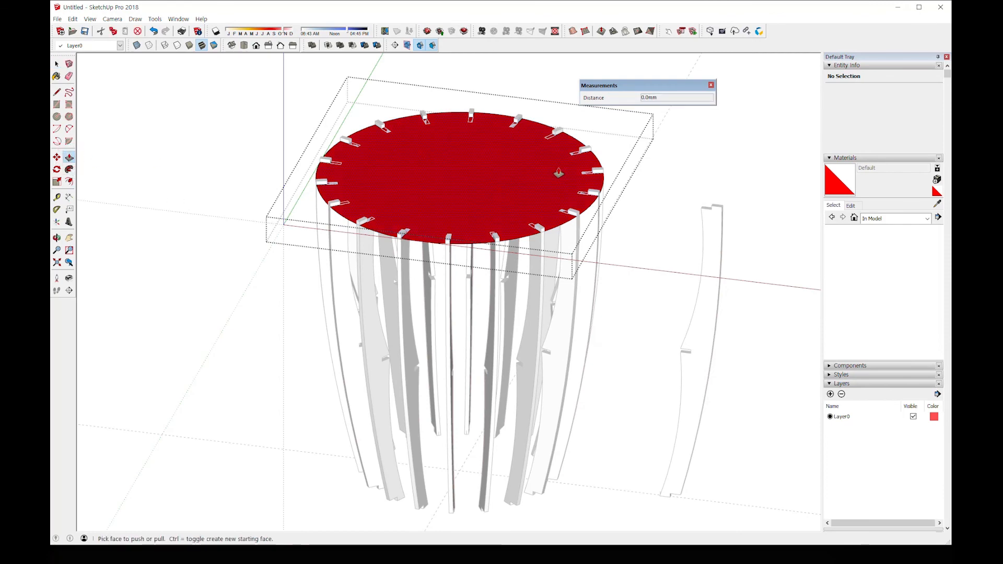
{"action": "scroll", "coordinate": [560, 170], "scroll_direction": "up", "scroll_amount": 3}
{"action": "left_click", "coordinate": [596, 180]}
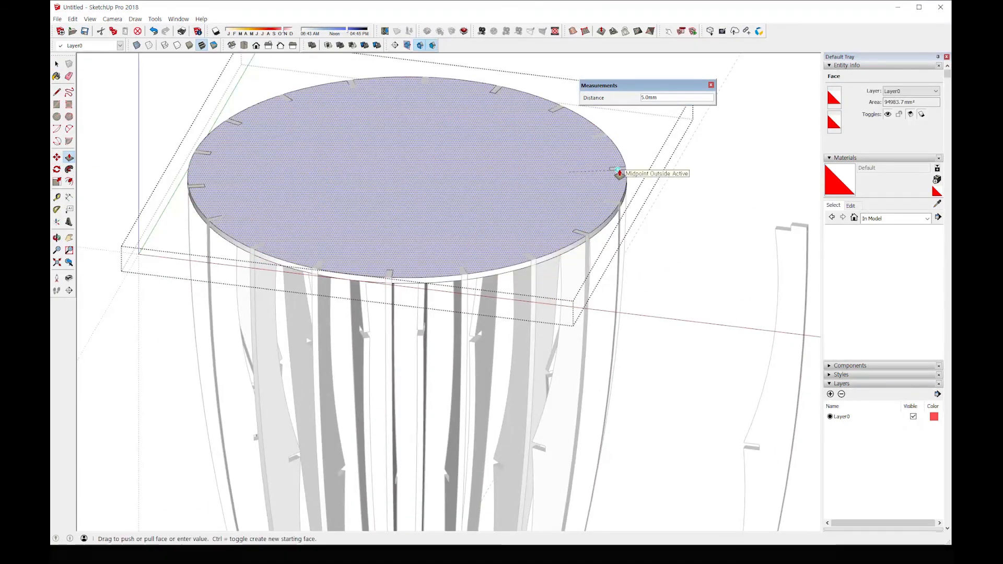
{"action": "left_click", "coordinate": [617, 170]}
{"action": "middle_click_drag", "start_coordinate": [669, 216], "coordinate": [573, 251]}
{"action": "scroll", "coordinate": [573, 256], "scroll_direction": "down", "scroll_amount": 2}
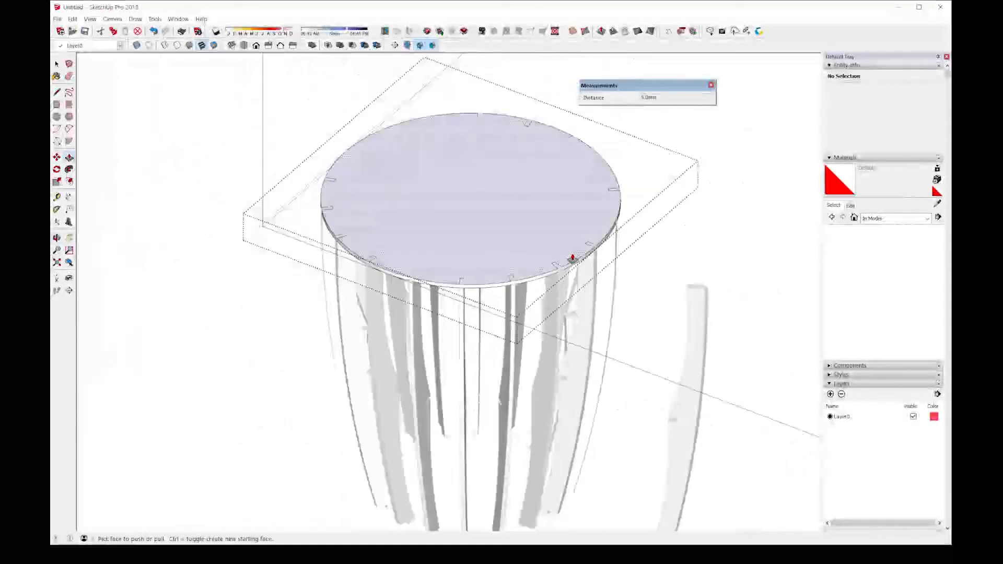
{"action": "scroll", "coordinate": [573, 259], "scroll_direction": "down", "scroll_amount": 1}
{"action": "key", "text": "space"}
{"action": "left_click", "coordinate": [638, 290]}
{"action": "middle_click_drag", "start_coordinate": [596, 343], "coordinate": [514, 416]}
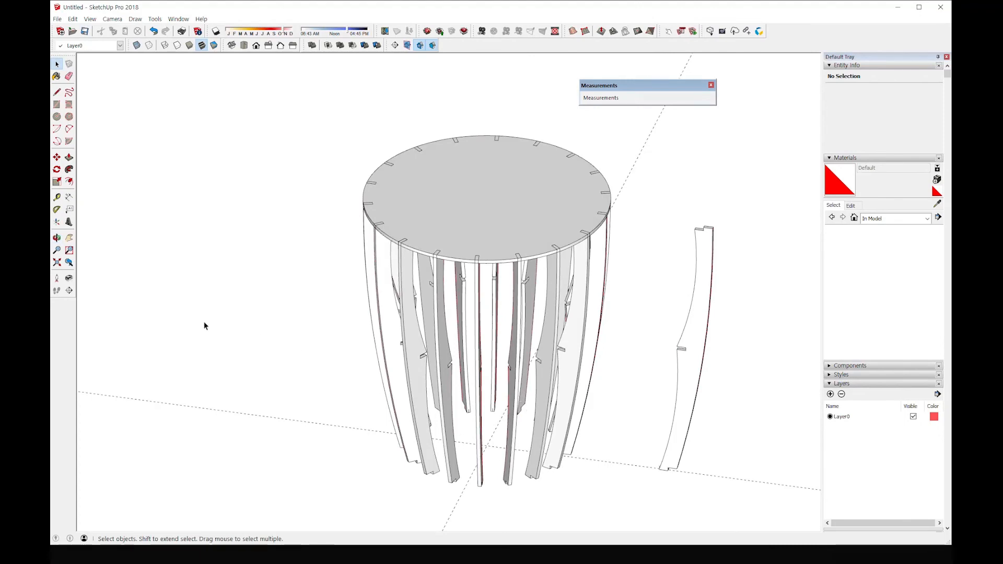
- Draw a 110 mm radius circle from the base guide intersection to the bottom notch of an upright
{"action": "left_click", "coordinate": [57, 117]}
{"action": "scroll", "coordinate": [475, 447], "scroll_direction": "up", "scroll_amount": 3}
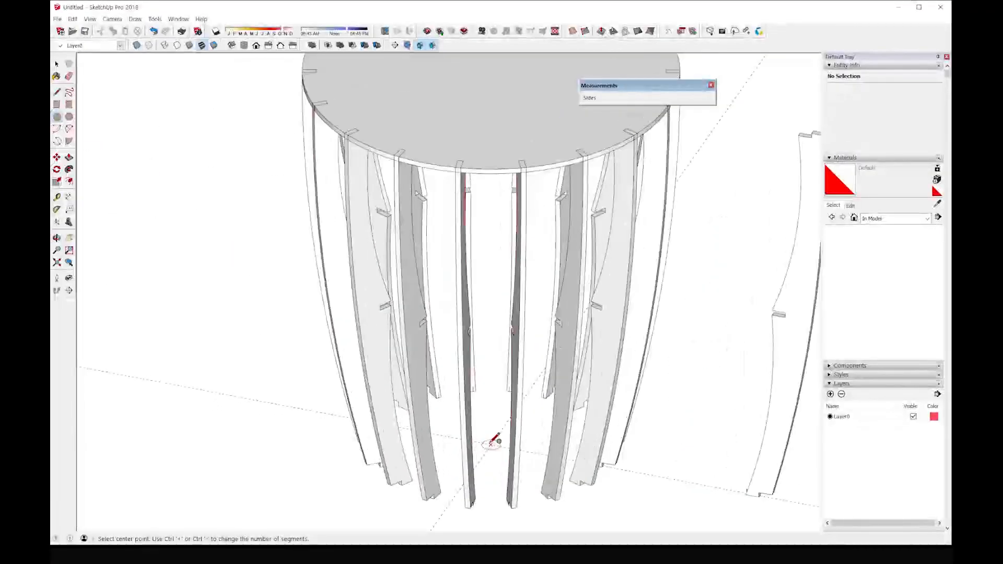
{"action": "left_click", "coordinate": [491, 444]}
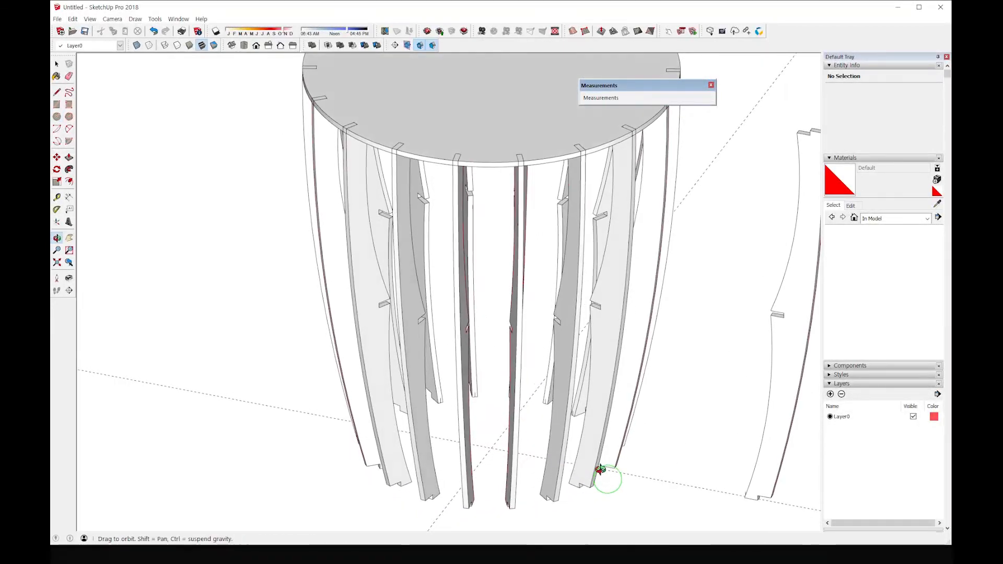
{"action": "scroll", "coordinate": [601, 468], "scroll_direction": "up", "scroll_amount": 5}
{"action": "left_click", "coordinate": [589, 457]}
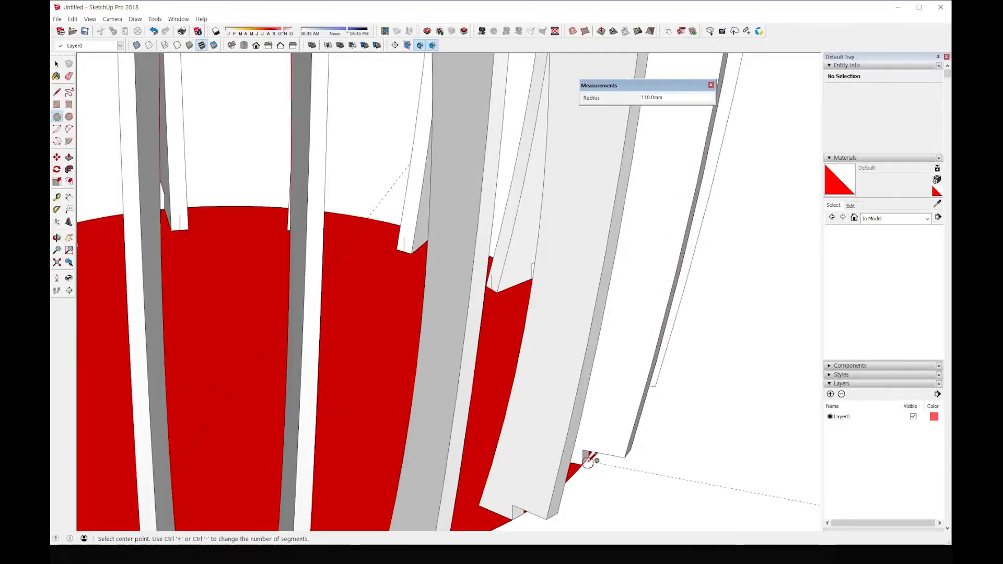
{"action": "scroll", "coordinate": [606, 478], "scroll_direction": "down", "scroll_amount": 2}
{"action": "scroll", "coordinate": [606, 482], "scroll_direction": "down", "scroll_amount": 2}
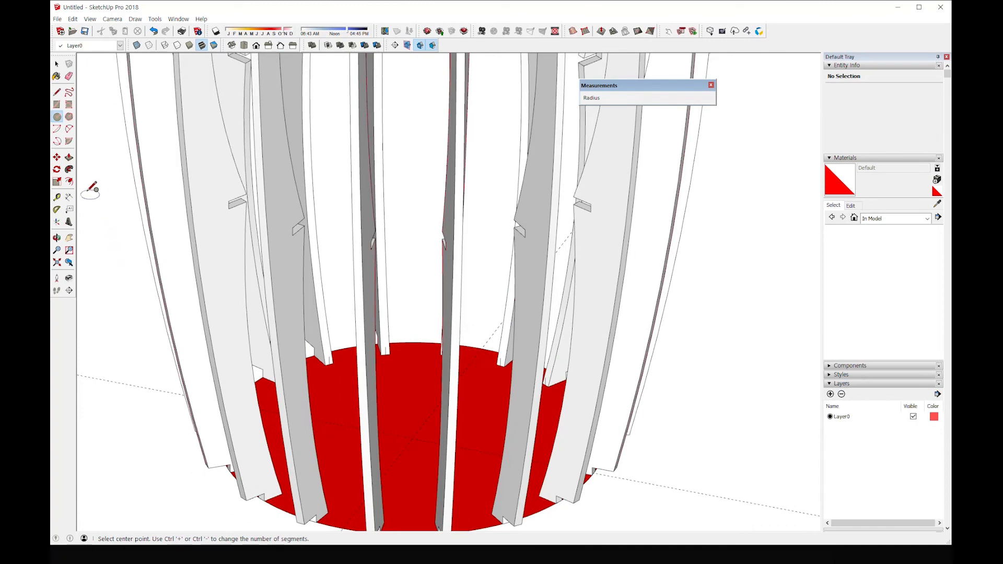
- Offset the base circle outward by 13 mm
{"action": "left_click", "coordinate": [70, 182]}
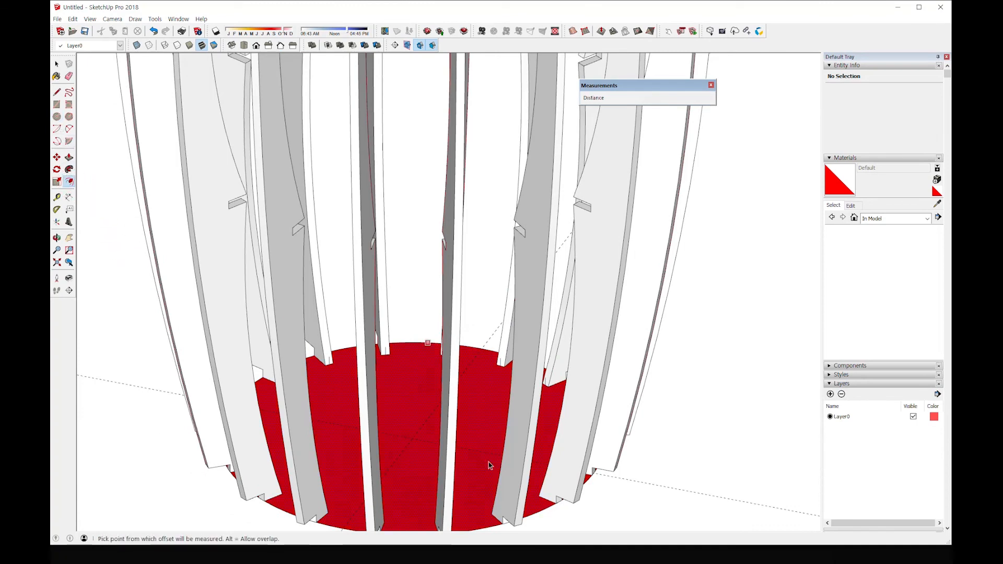
{"action": "scroll", "coordinate": [554, 515], "scroll_direction": "up", "scroll_amount": 4}
{"action": "left_click", "coordinate": [548, 498]}
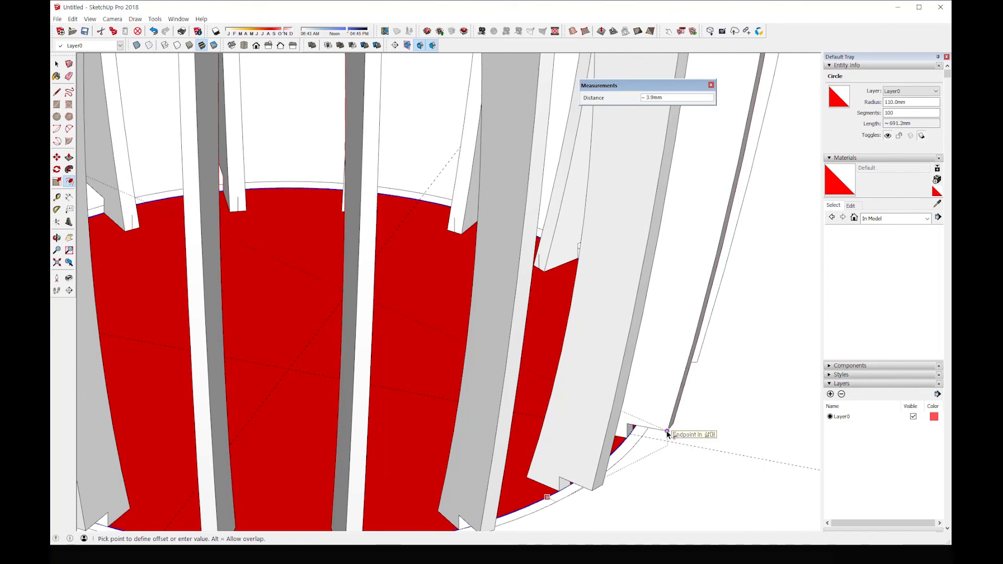
{"action": "middle_click_drag", "start_coordinate": [672, 469], "coordinate": [668, 432]}
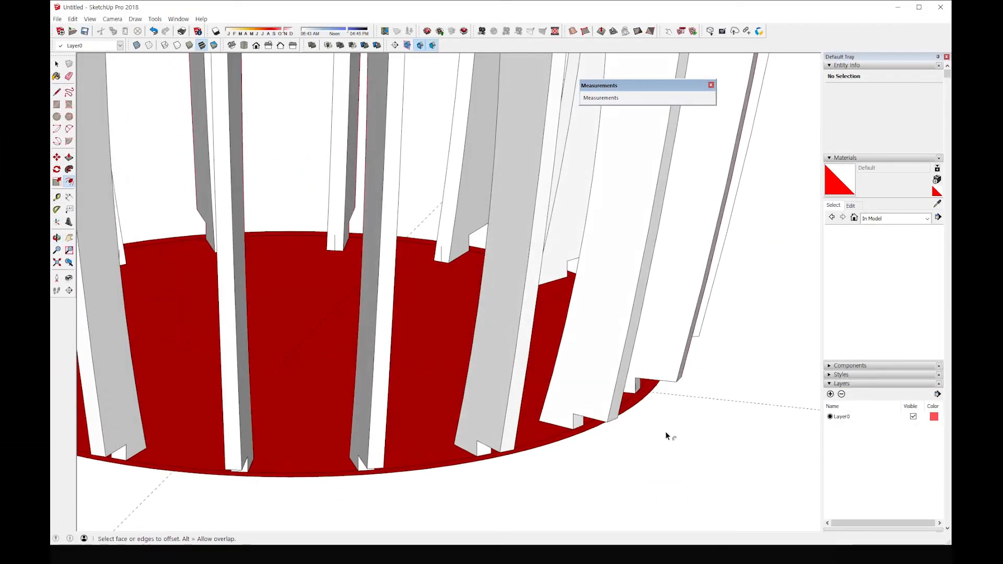
{"action": "left_click", "coordinate": [634, 397]}
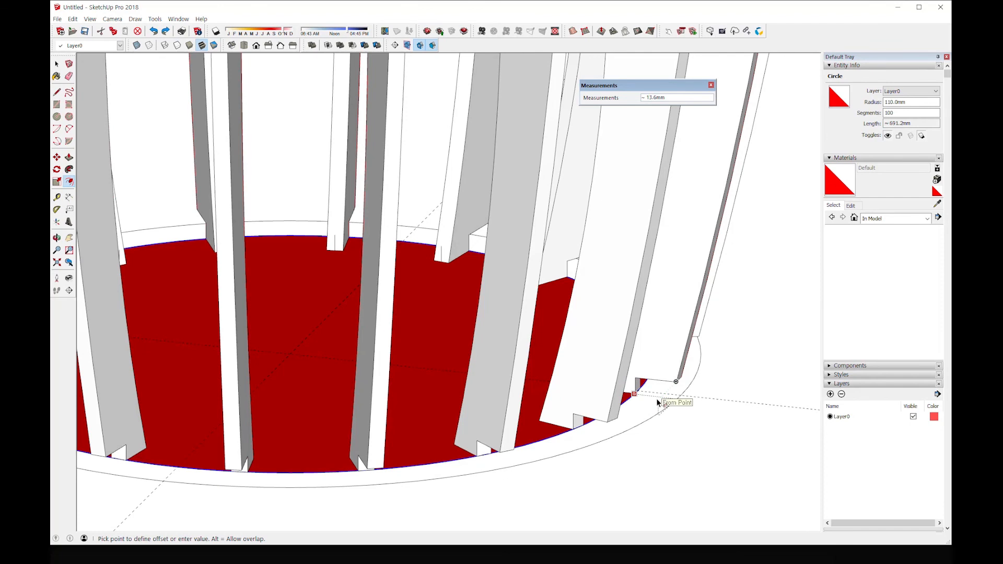
{"action": "left_click", "coordinate": [657, 403]}
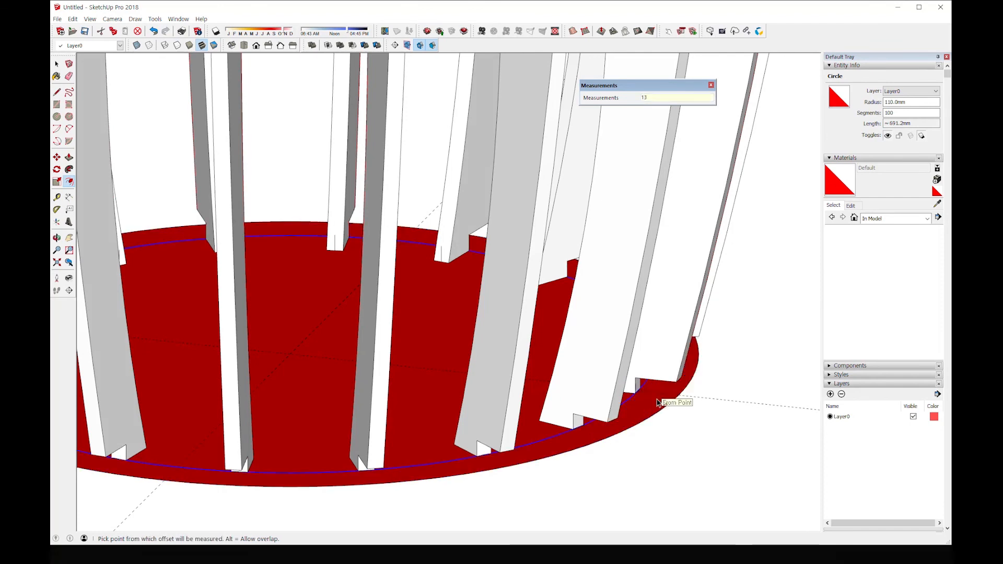
- Delete the inner circle face and extrude the remaining base ring 5 mm up to the uprights' bottom corners
{"action": "key", "text": "space"}
{"action": "left_click", "coordinate": [448, 393]}
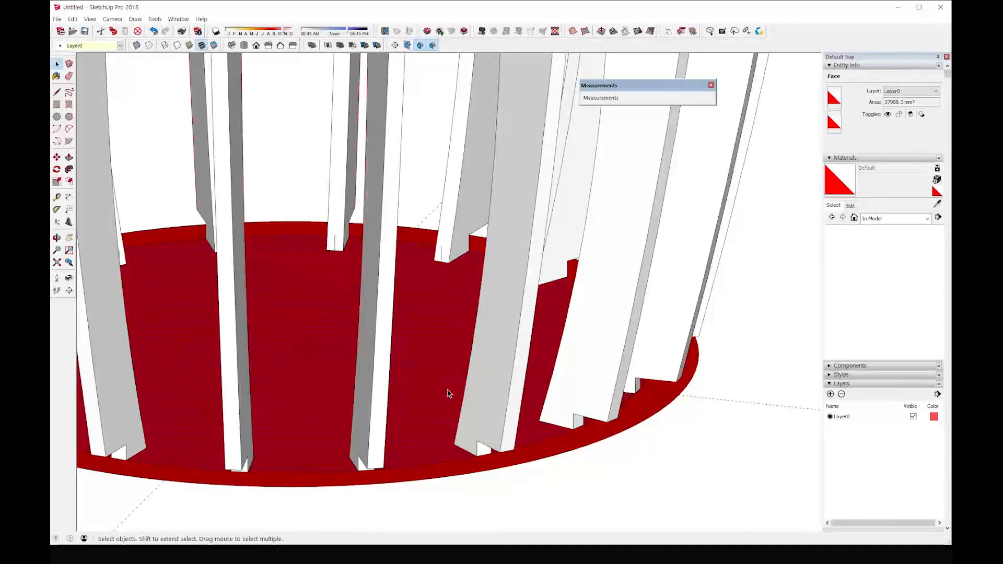
{"action": "key", "text": "Delete"}
{"action": "left_click", "coordinate": [69, 156]}
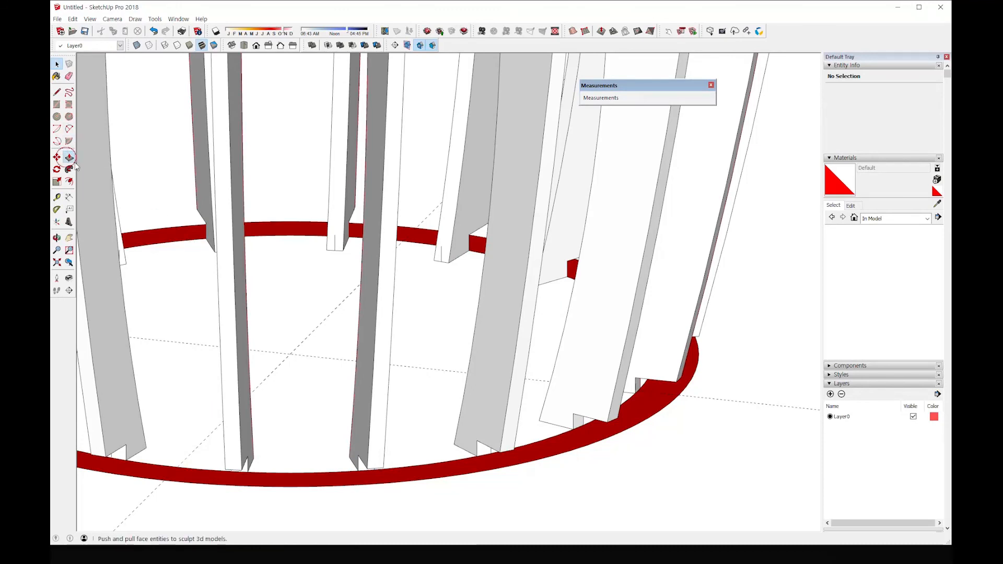
{"action": "left_click", "coordinate": [654, 403]}
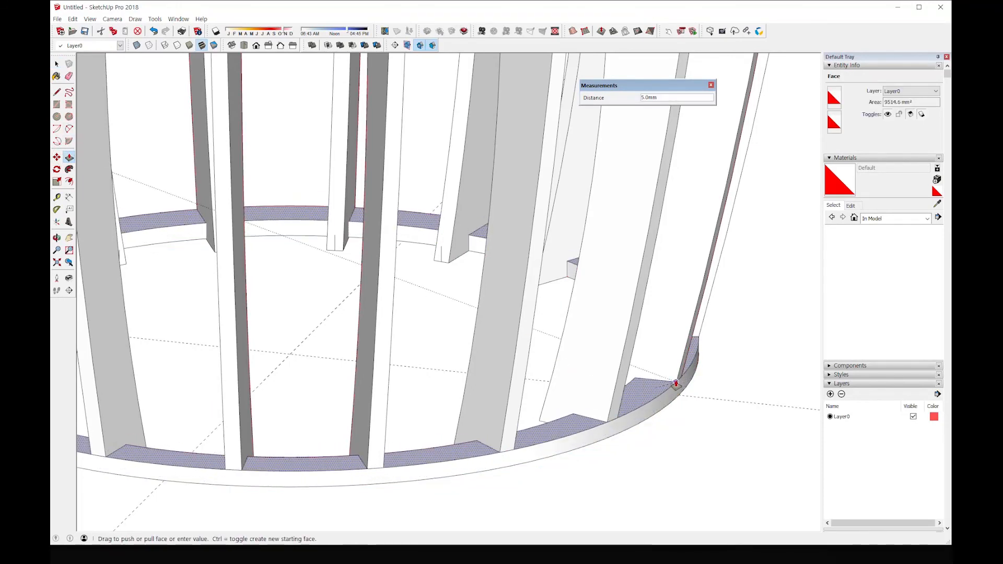
{"action": "left_click", "coordinate": [677, 382]}
- Select the whole extruded base ring and make it a group
{"action": "key", "text": "space"}
{"action": "triple_click", "coordinate": [650, 410]}
{"action": "right_click", "coordinate": [651, 408]}
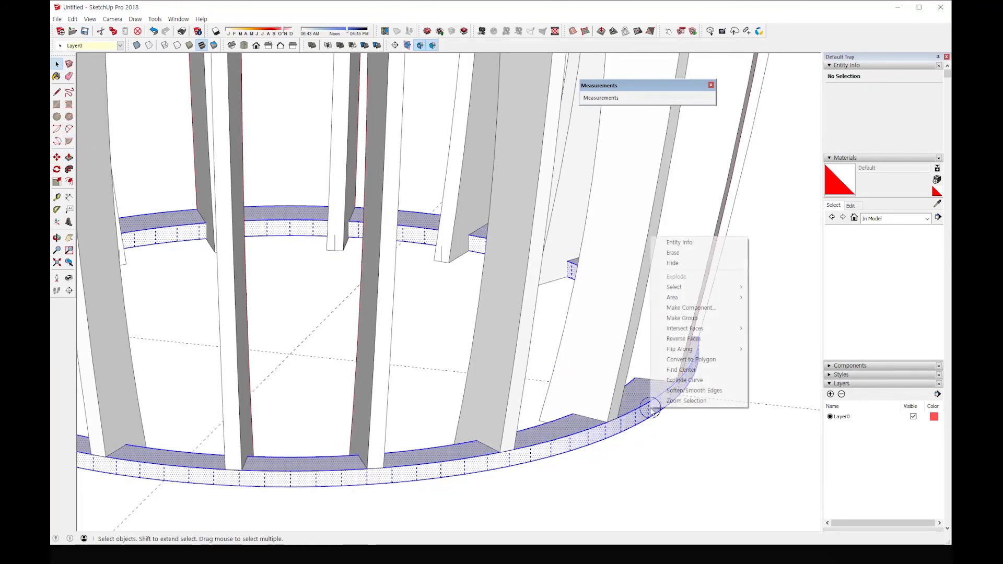
{"action": "left_click", "coordinate": [695, 319]}
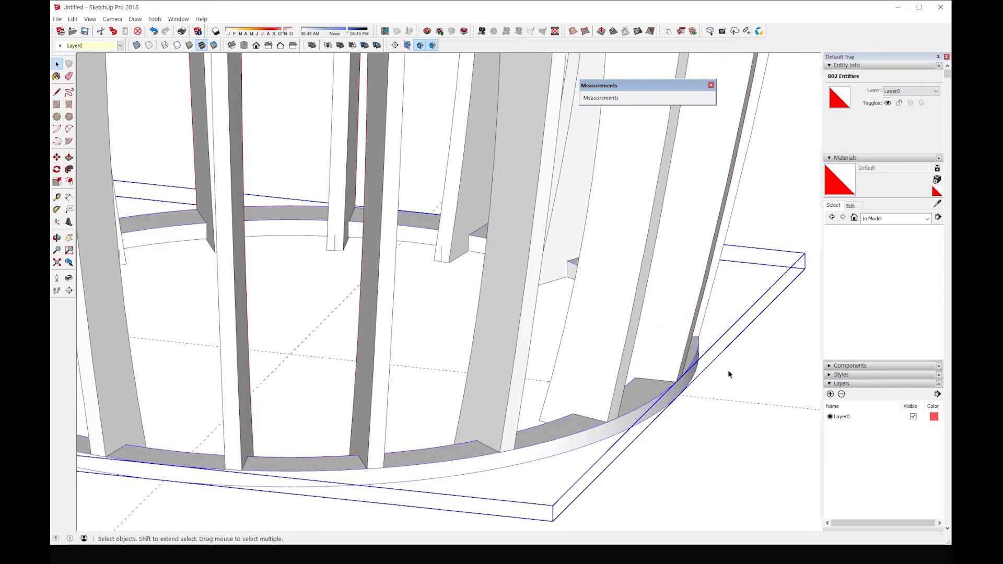
{"action": "left_click", "coordinate": [710, 396]}
{"action": "scroll", "coordinate": [708, 396], "scroll_direction": "down", "scroll_amount": 4}
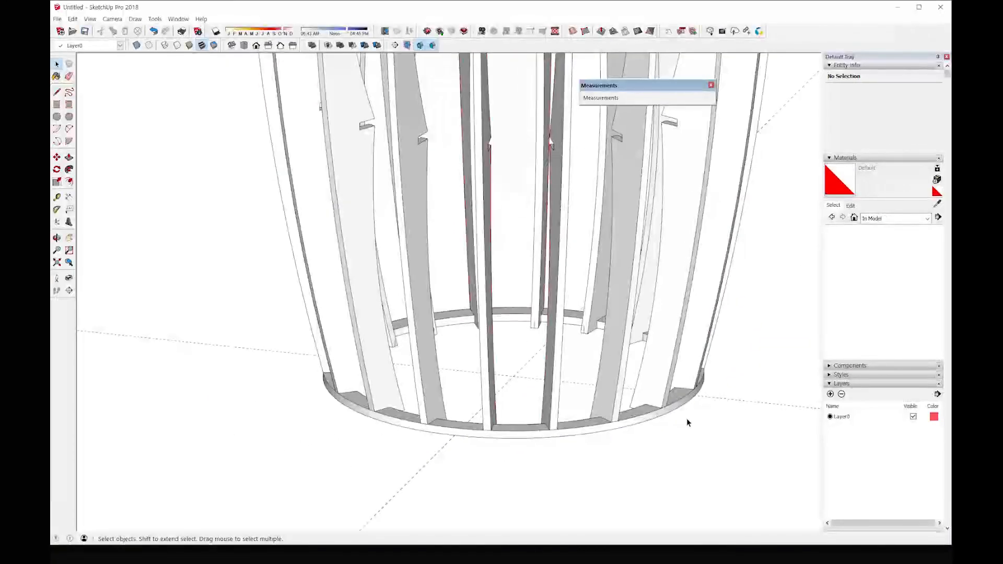
{"action": "middle_click_drag", "start_coordinate": [647, 372], "coordinate": [604, 405]}
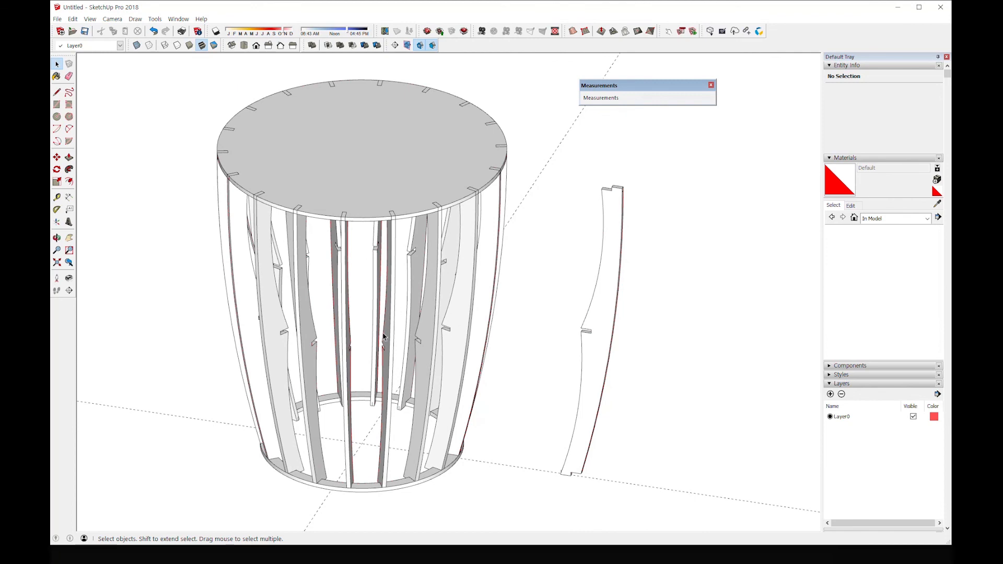
{"action": "left_click", "coordinate": [56, 117]}
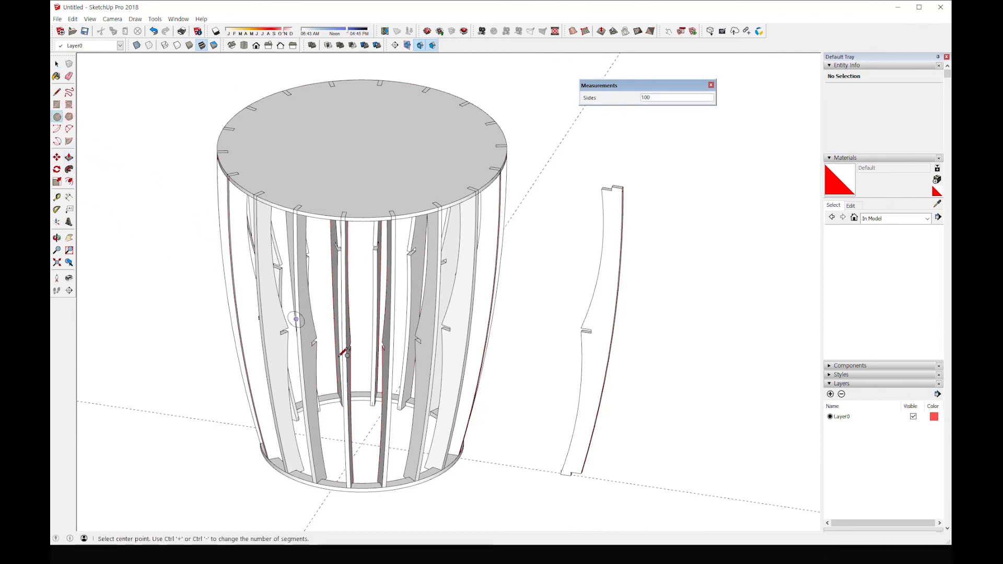
{"action": "left_click", "coordinate": [363, 443]}
{"action": "middle_click_drag", "start_coordinate": [437, 456], "coordinate": [376, 466]}
{"action": "scroll", "coordinate": [422, 345], "scroll_direction": "up", "scroll_amount": 3}
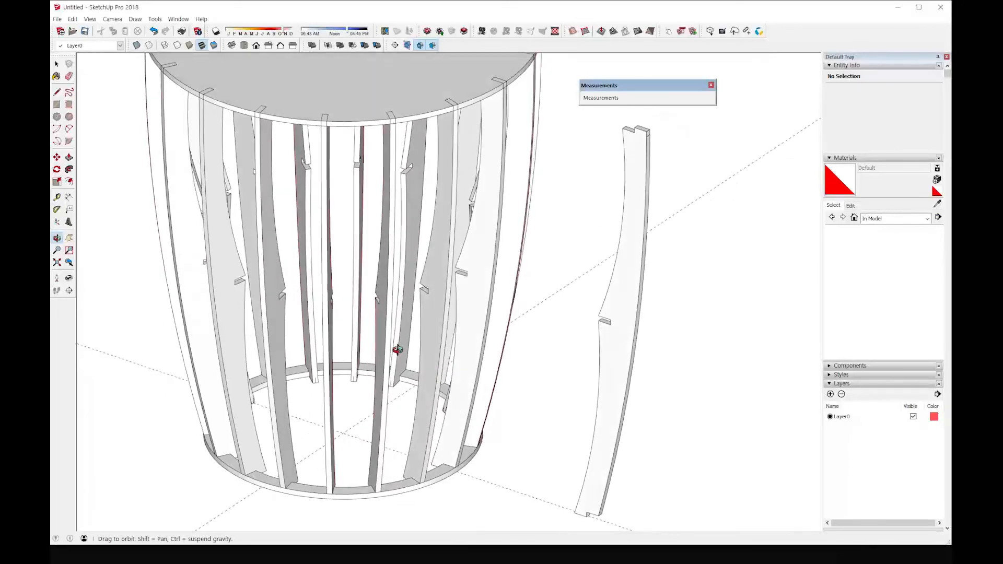
{"action": "scroll", "coordinate": [454, 272], "scroll_direction": "up", "scroll_amount": 3}
{"action": "scroll", "coordinate": [455, 272], "scroll_direction": "up", "scroll_amount": 6}
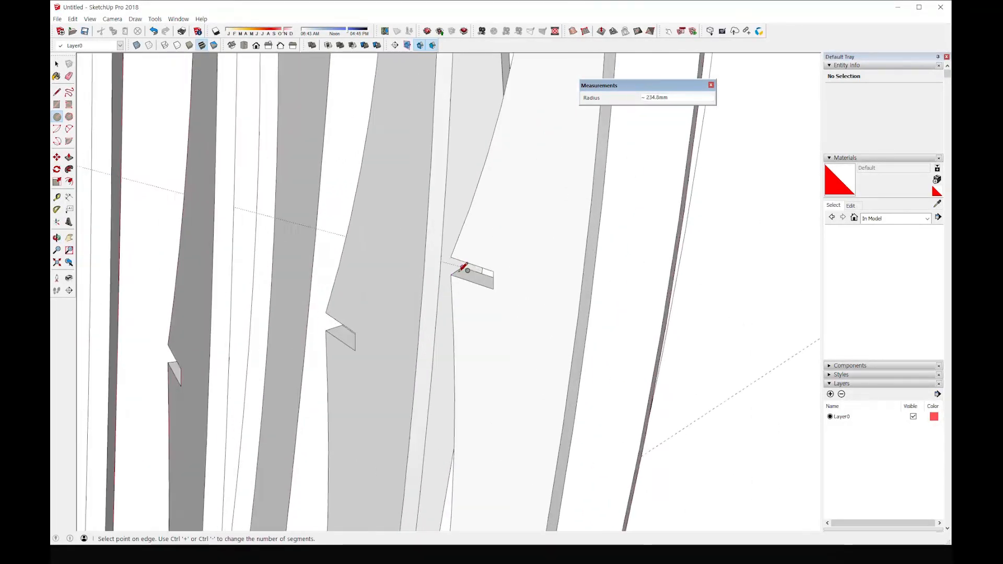
{"action": "key", "text": "Escape"}
- Draw a 123 mm radius circle from the base guide intersection to the outer edge of the base ring
{"action": "scroll", "coordinate": [460, 272], "scroll_direction": "down", "scroll_amount": 10}
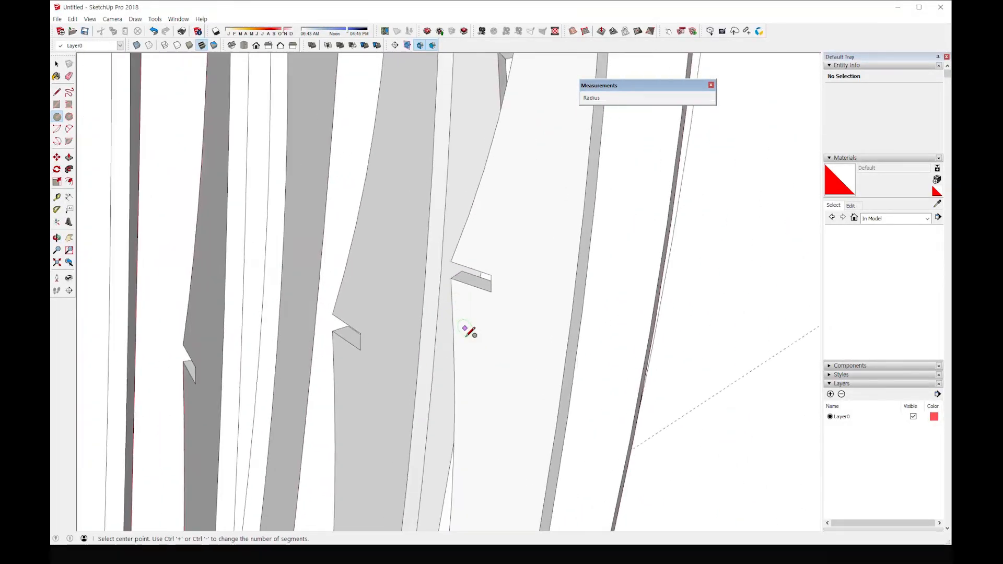
{"action": "scroll", "coordinate": [445, 473], "scroll_direction": "up", "scroll_amount": 1}
{"action": "middle_click_drag", "start_coordinate": [446, 472], "coordinate": [440, 365], "text": "shift"}
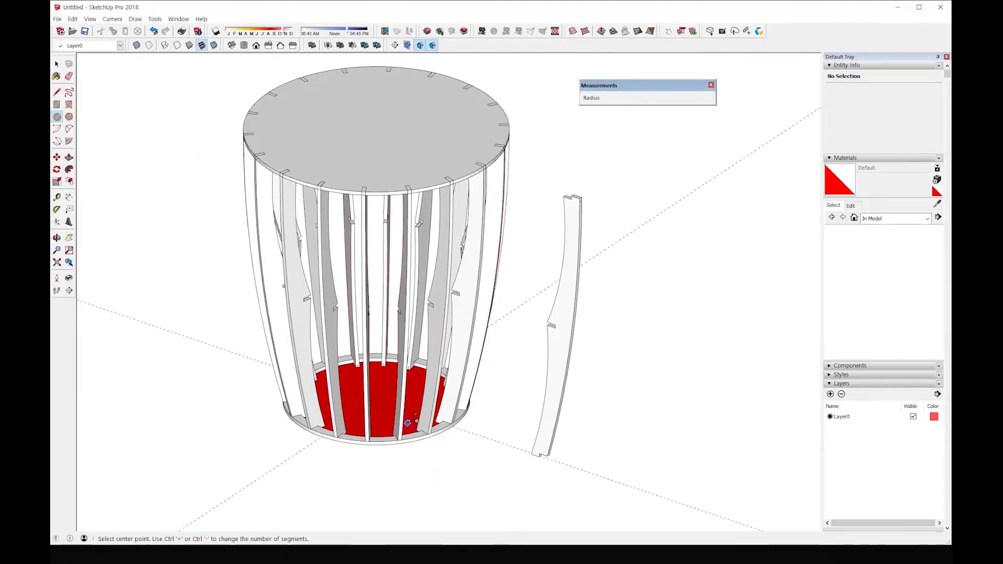
{"action": "key", "text": "space"}
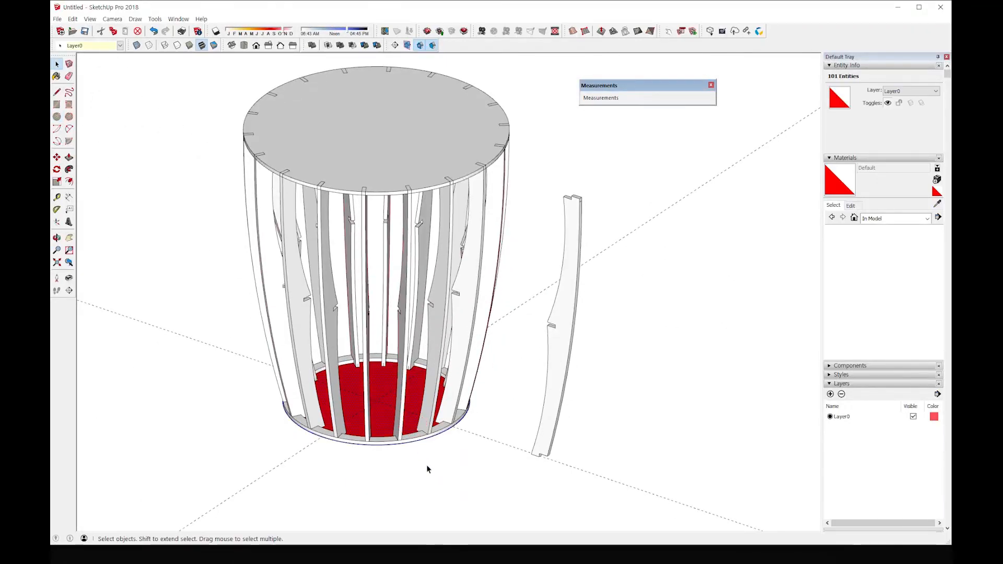
- Move the whole circle face straight up from the base and align it with the uprights' mid-height notches
{"action": "left_click", "coordinate": [426, 464]}
{"action": "key", "text": "m"}
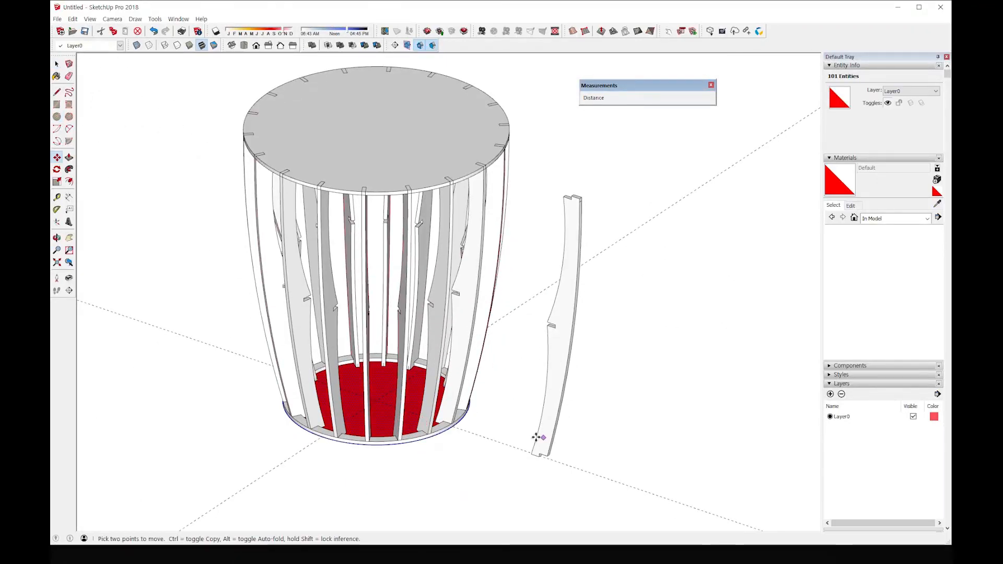
{"action": "left_click", "coordinate": [511, 423]}
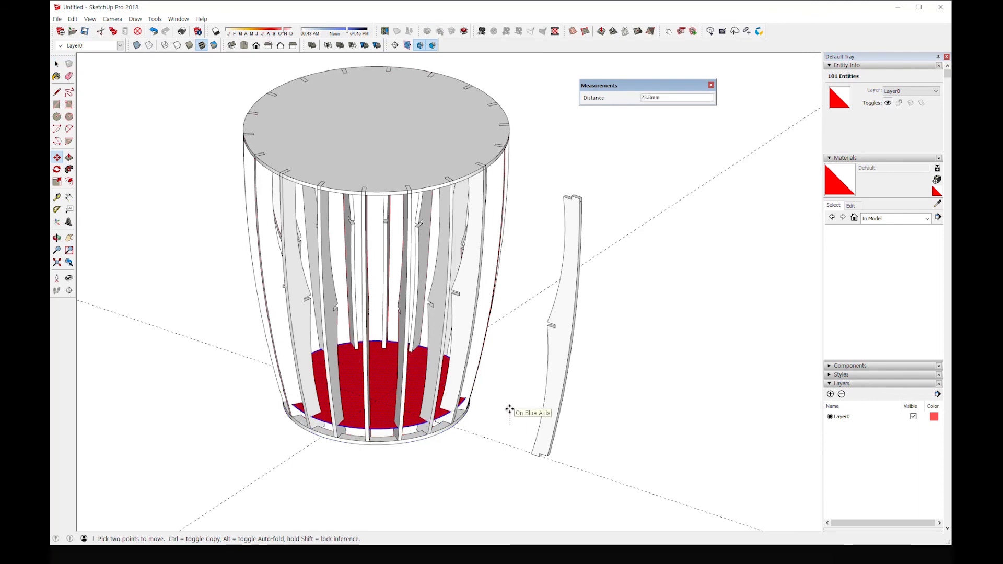
{"action": "left_click", "coordinate": [515, 294]}
{"action": "scroll", "coordinate": [515, 290], "scroll_direction": "up", "scroll_amount": 8}
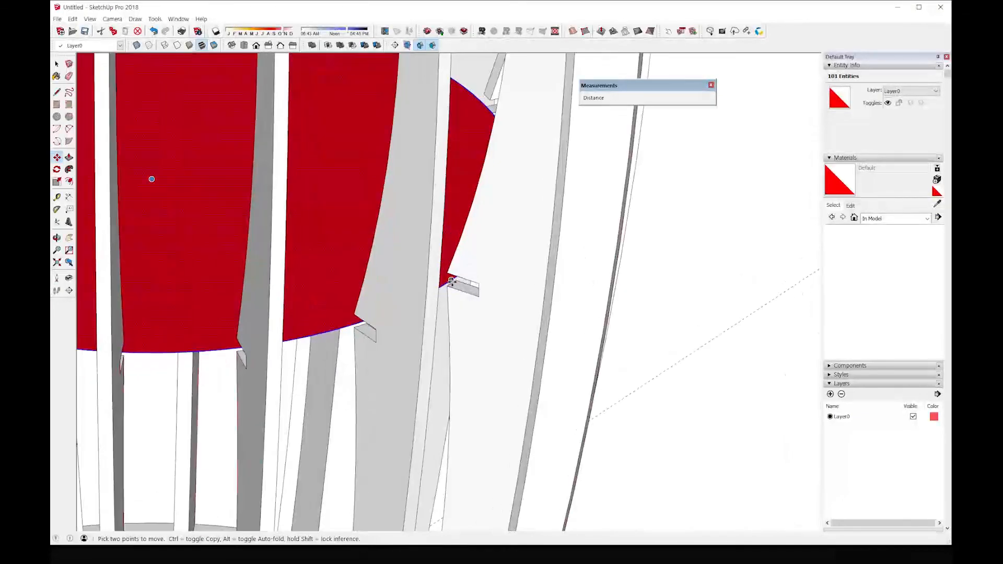
{"action": "left_click", "coordinate": [451, 280]}
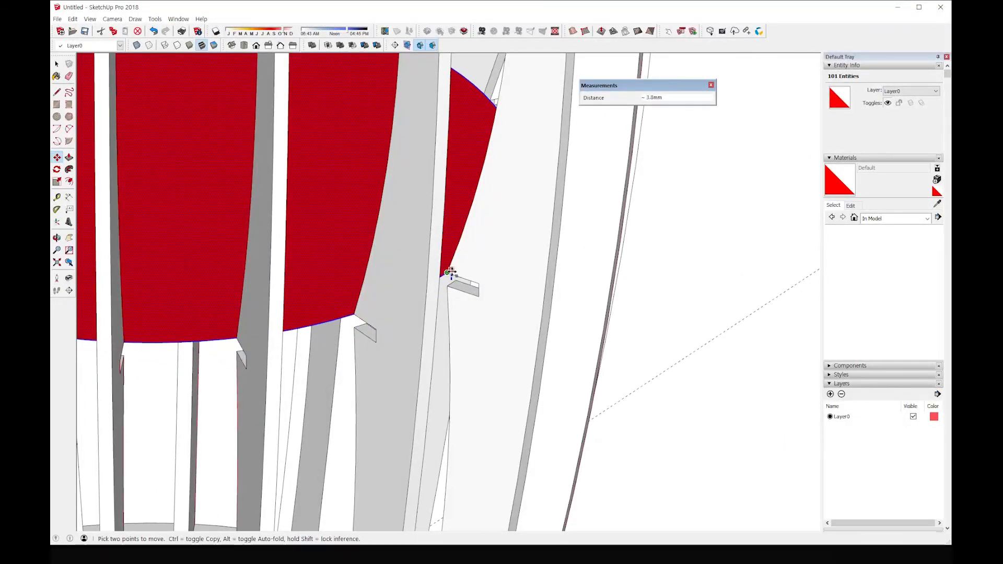
{"action": "scroll", "coordinate": [544, 352], "scroll_direction": "down", "scroll_amount": 4}
{"action": "key", "text": "space"}
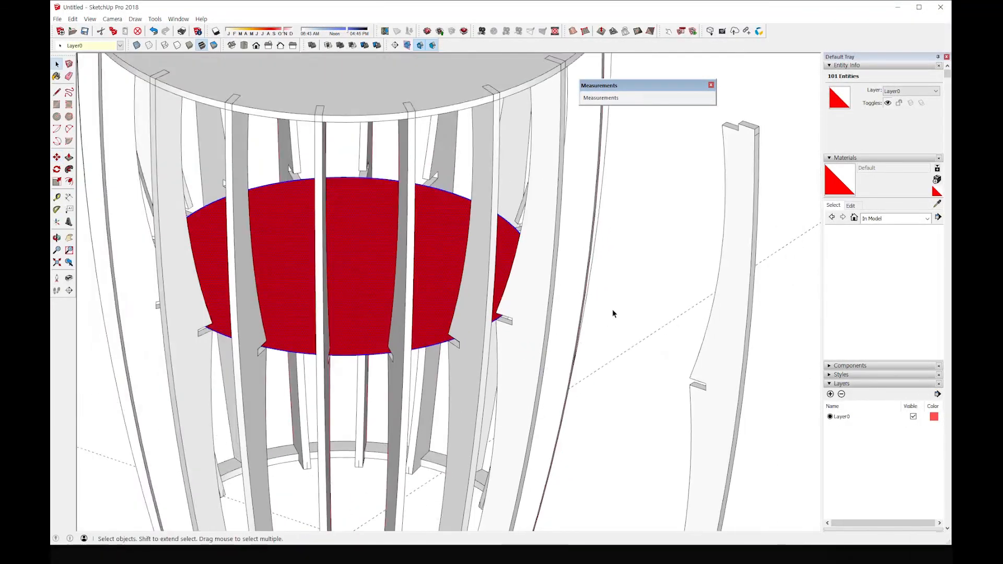
{"action": "left_click", "coordinate": [613, 312]}
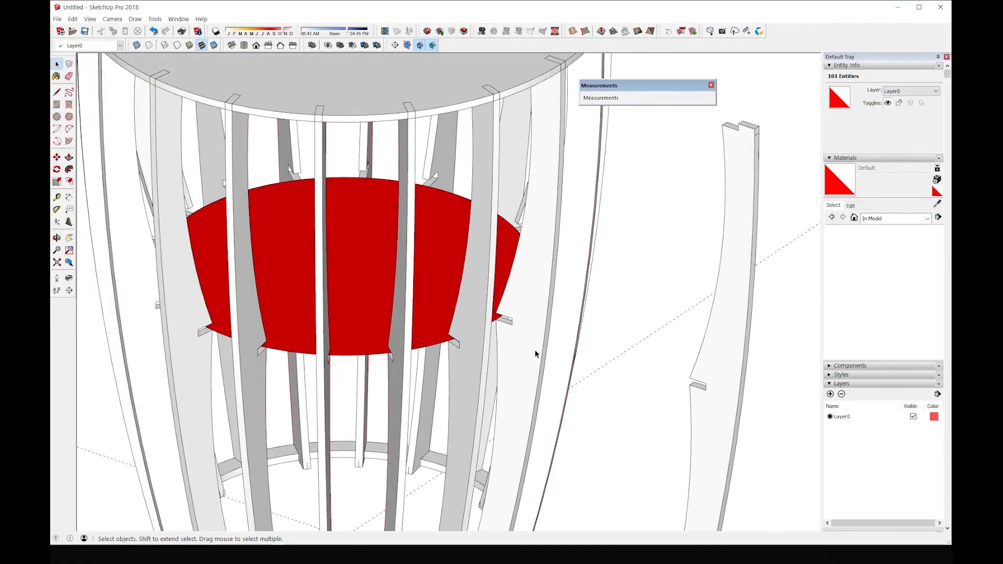
- Offset the edge of the raised circle outward by 13 mm
{"action": "key", "text": "f"}
{"action": "left_click", "coordinate": [439, 343]}
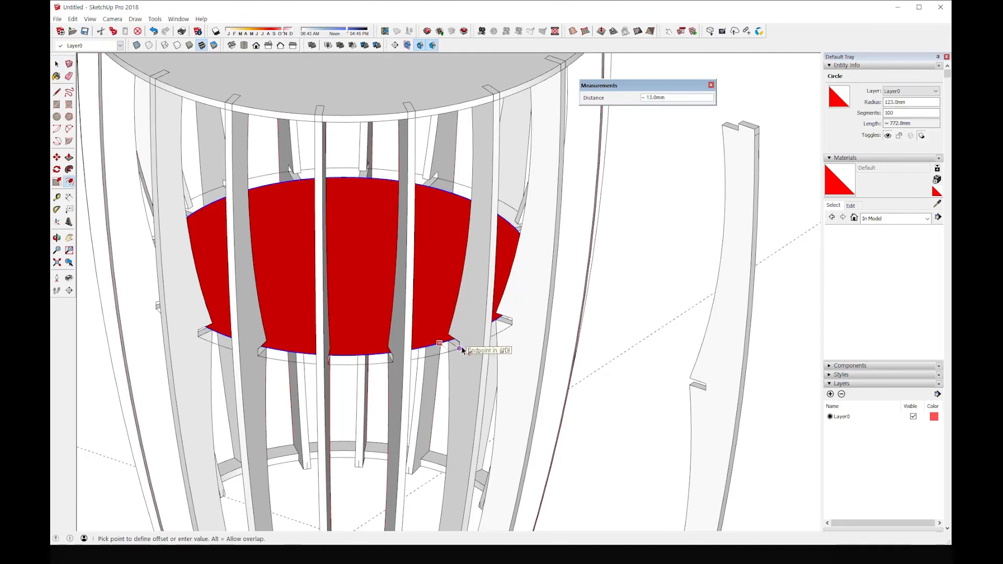
{"action": "type", "text": "13"}
{"action": "key", "text": "Return"}
{"action": "key", "text": "space"}
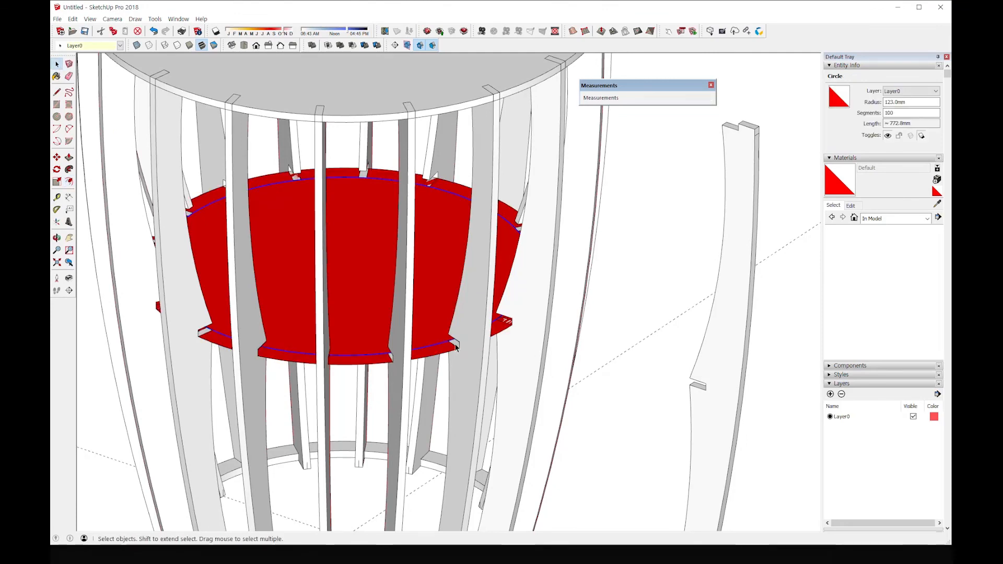
- Delete the inner circle face and extrude the remaining middle ring 5 mm inside the uprights' notches
{"action": "left_click", "coordinate": [428, 298]}
{"action": "key", "text": "Delete"}
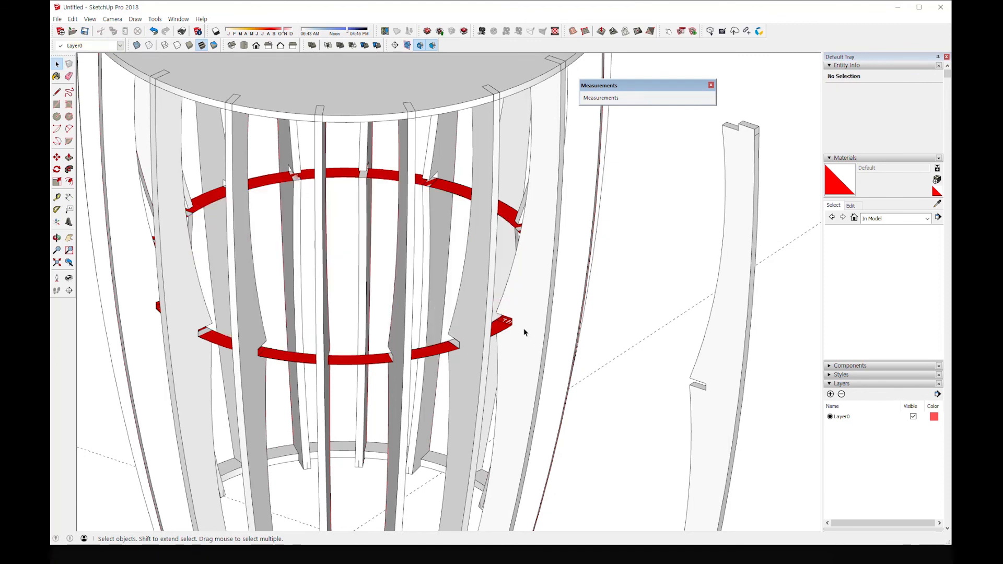
{"action": "scroll", "coordinate": [518, 325], "scroll_direction": "up", "scroll_amount": 5}
{"action": "key", "text": "p"}
{"action": "left_click", "coordinate": [495, 335]}
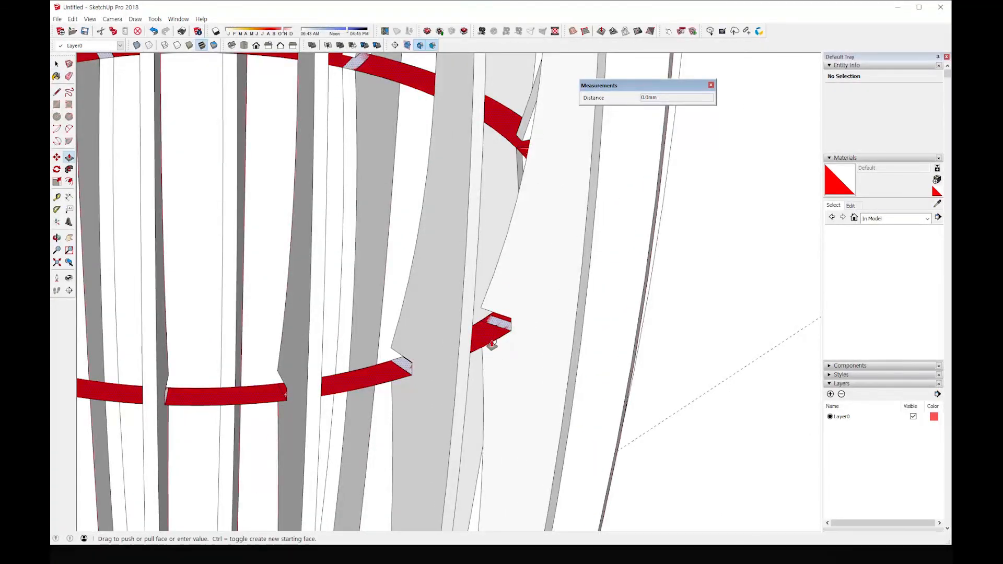
{"action": "left_click", "coordinate": [511, 324]}
{"action": "scroll", "coordinate": [511, 345], "scroll_direction": "down", "scroll_amount": 6}
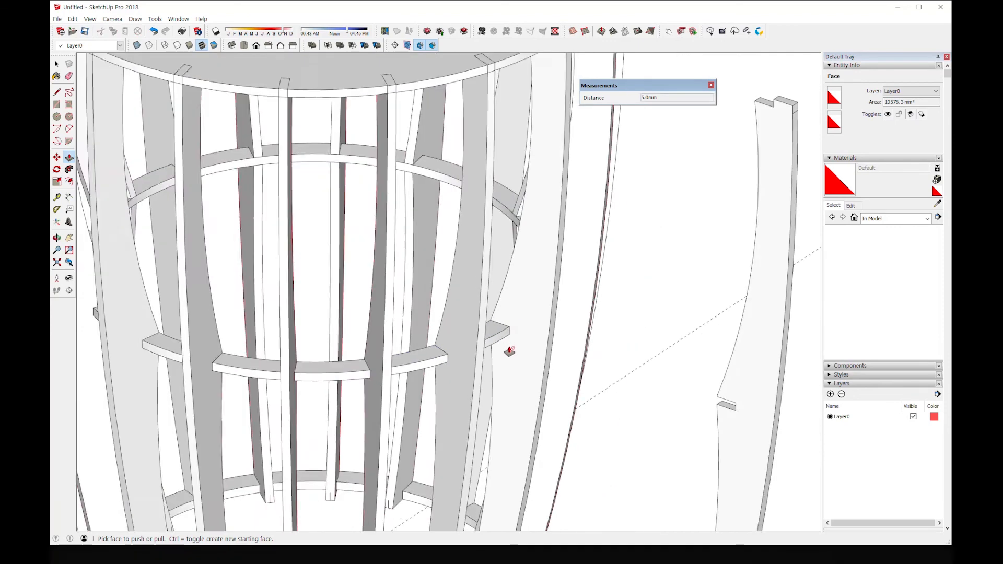
{"action": "key", "text": "space"}
{"action": "mouse_move", "coordinate": [569, 413]}
{"action": "middle_mouse_down"}
{"action": "mouse_move", "coordinate": [544, 416]}
{"action": "mouse_move", "coordinate": [587, 305]}
{"action": "mouse_move", "coordinate": [591, 193]}
{"action": "mouse_move", "coordinate": [580, 363]}
{"action": "mouse_move", "coordinate": [493, 377]}
{"action": "mouse_move", "coordinate": [564, 403]}
{"action": "mouse_move", "coordinate": [509, 412]}
{"action": "mouse_move", "coordinate": [572, 406]}
{"action": "mouse_move", "coordinate": [463, 406]}
{"action": "mouse_move", "coordinate": [588, 410]}
{"action": "middle_mouse_up"}
{"action": "scroll", "coordinate": [578, 376], "scroll_direction": "down", "scroll_amount": 3}
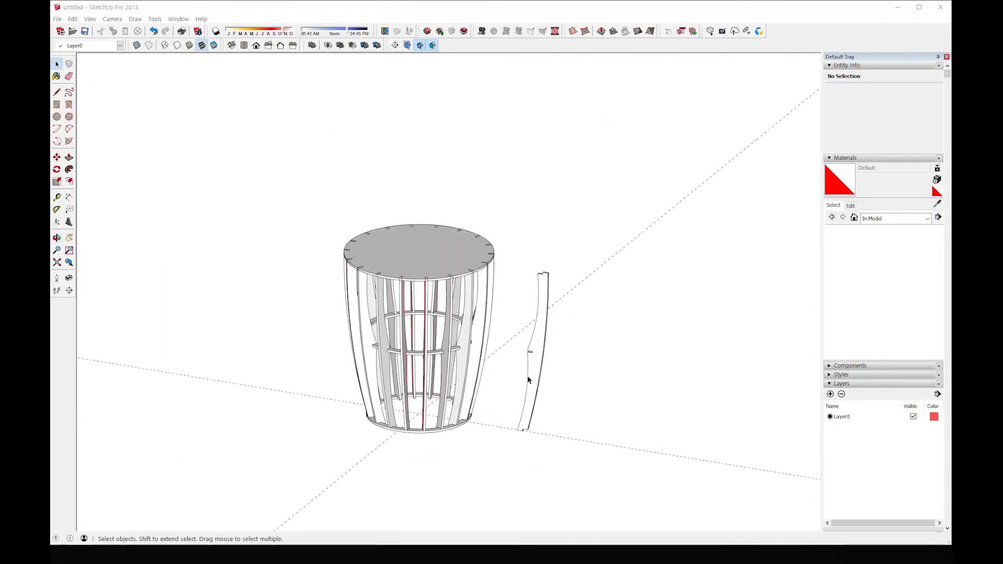
{"action": "middle_click_drag", "start_coordinate": [508, 379], "coordinate": [512, 377]}
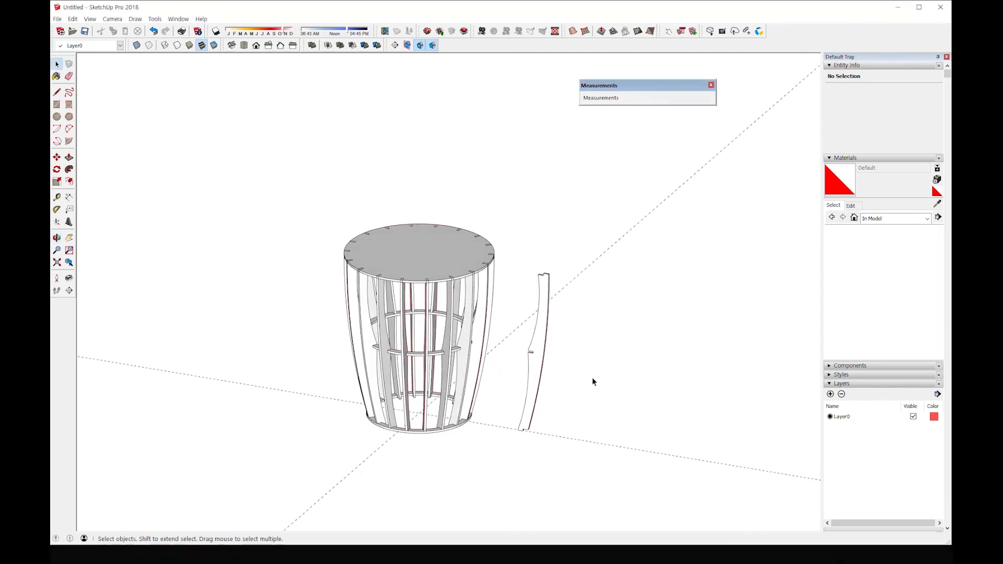